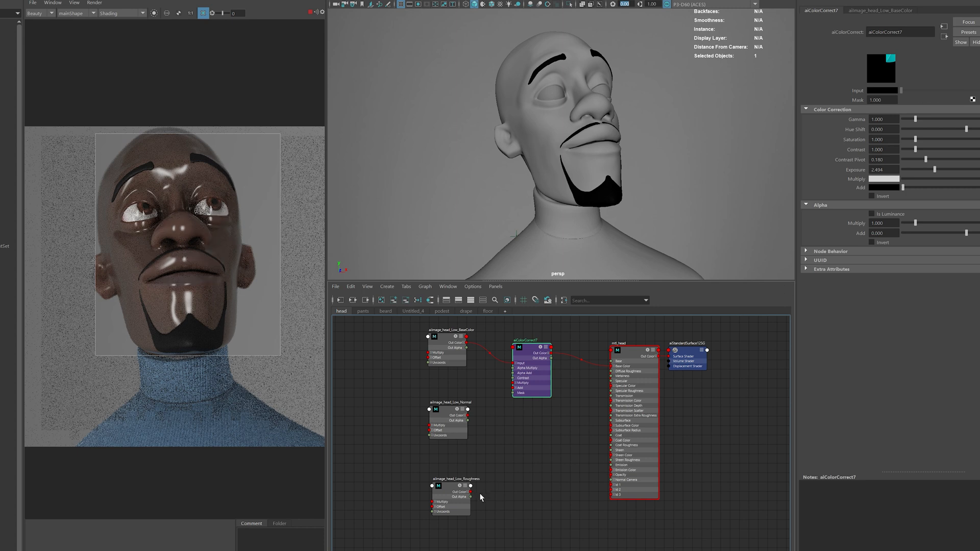
Add an aiNormalMap node beside the head normal image in the head shader graph
click(447, 419)
key(Tab)
text(normal)
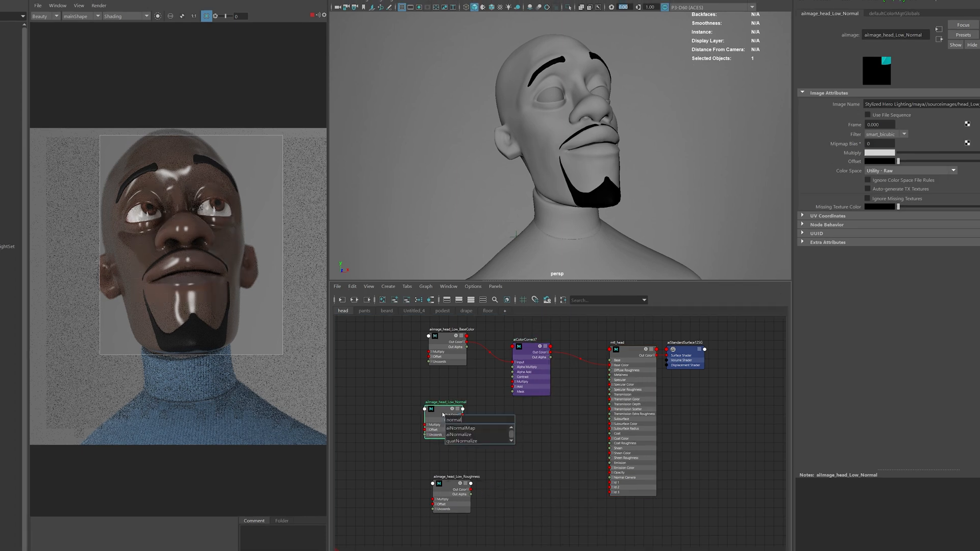
key(Down)
key(Return)
drag(471, 422, 529, 420)
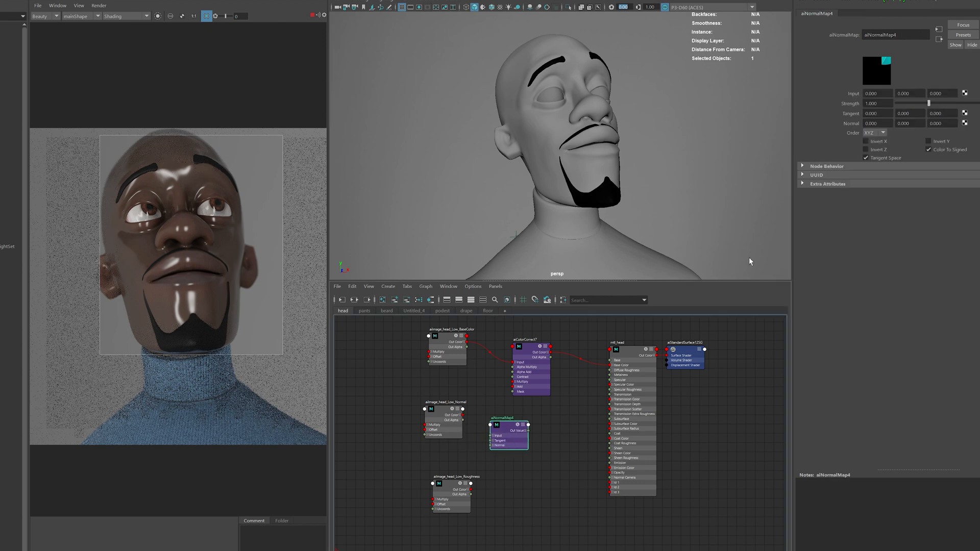
Open the Threads value for editing in the Arnold system render settings
click(959, 32)
drag(953, 208, 933, 208)
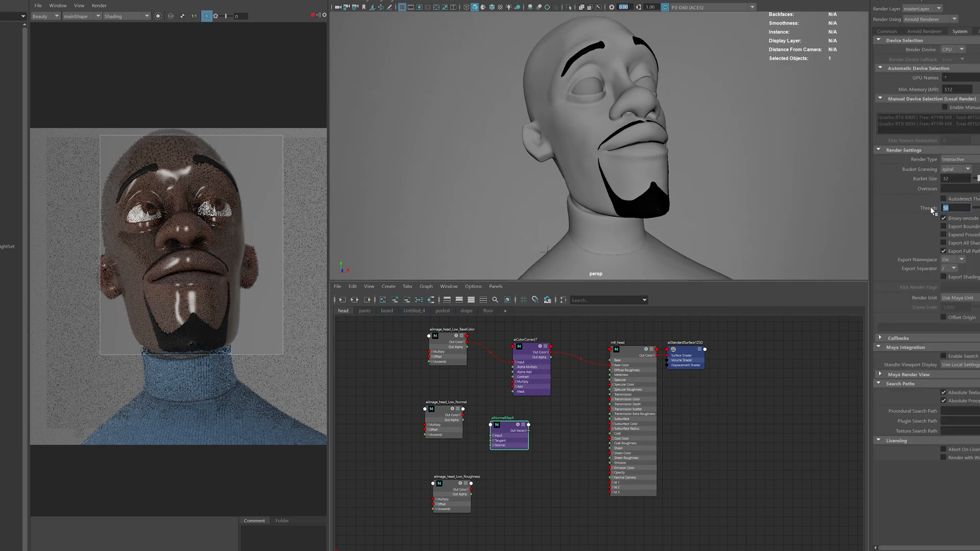
key(ctrl+a)
Connect the head normal image to the aiNormalMap node and its output to mtl_head's normal camera
mouse_move(515, 428)
mouse_down()
mouse_move(529, 425)
mouse_move(508, 432)
mouse_up()
drag(612, 480, 611, 479)
scroll(209, 335, up, 3)
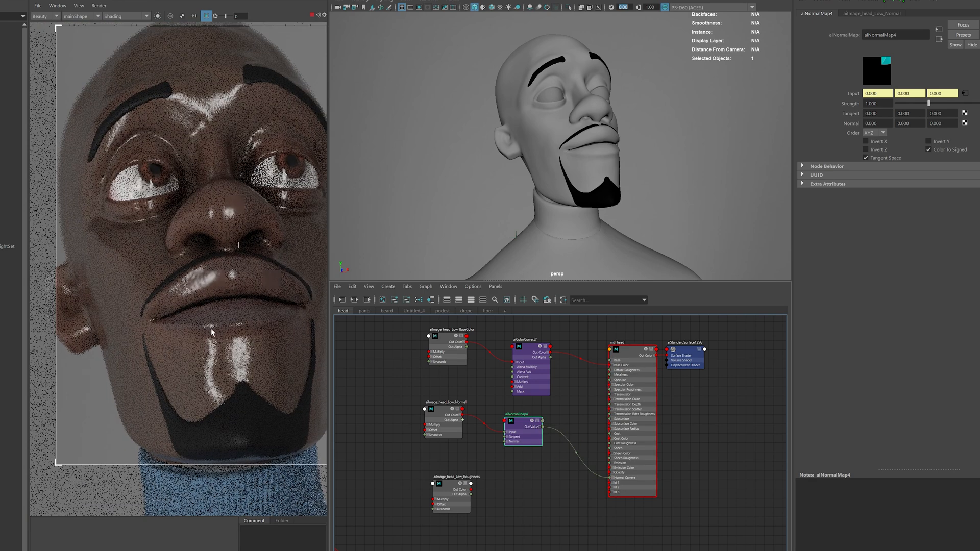
drag(438, 422, 436, 430)
Add an aiRange node and route the head roughness image through it into mtl_head's specular roughness
click(513, 492)
key(Tab)
text(aira)
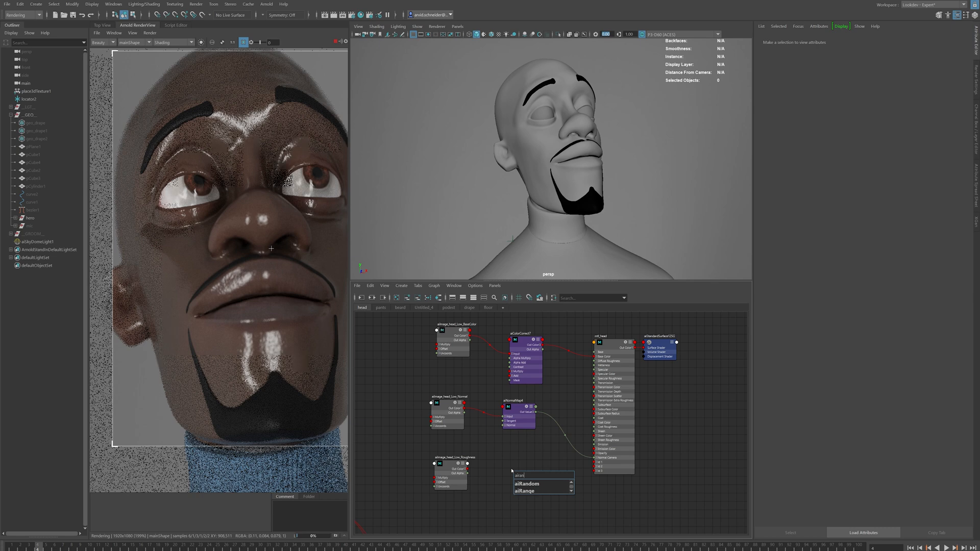
key(Down)
key(Down)
key(Return)
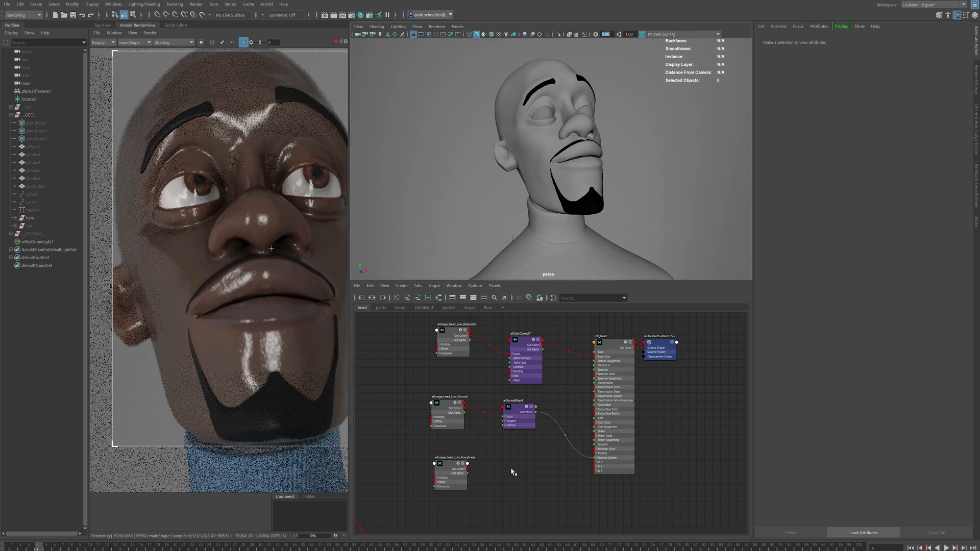
drag(467, 470, 515, 485)
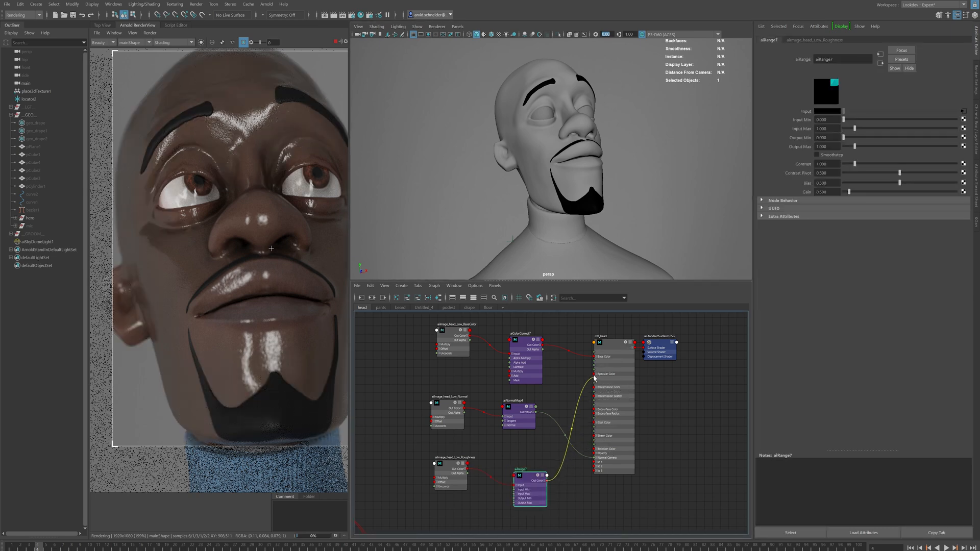
drag(597, 386, 596, 380)
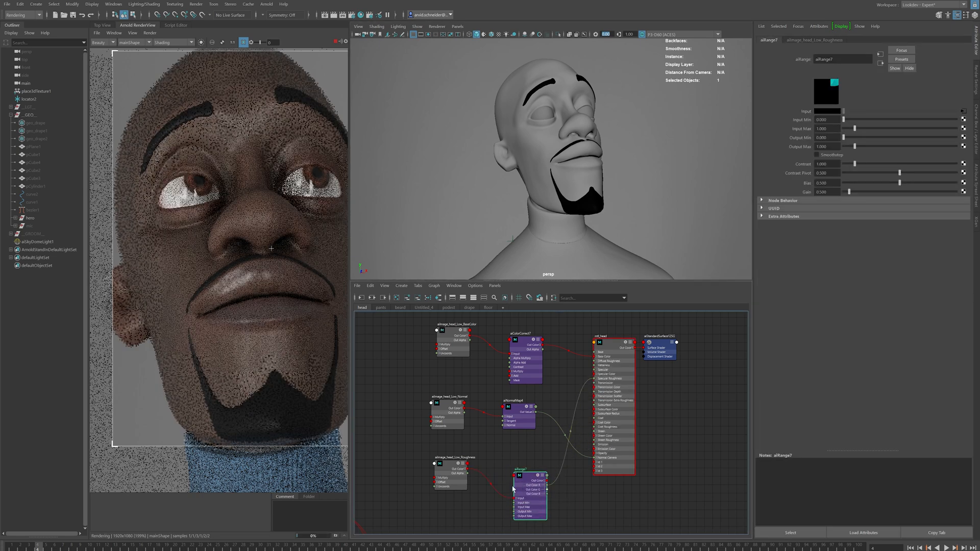
Preview the head normal and roughness images one after the other in isolation on the rendered face
click(438, 407)
click(202, 42)
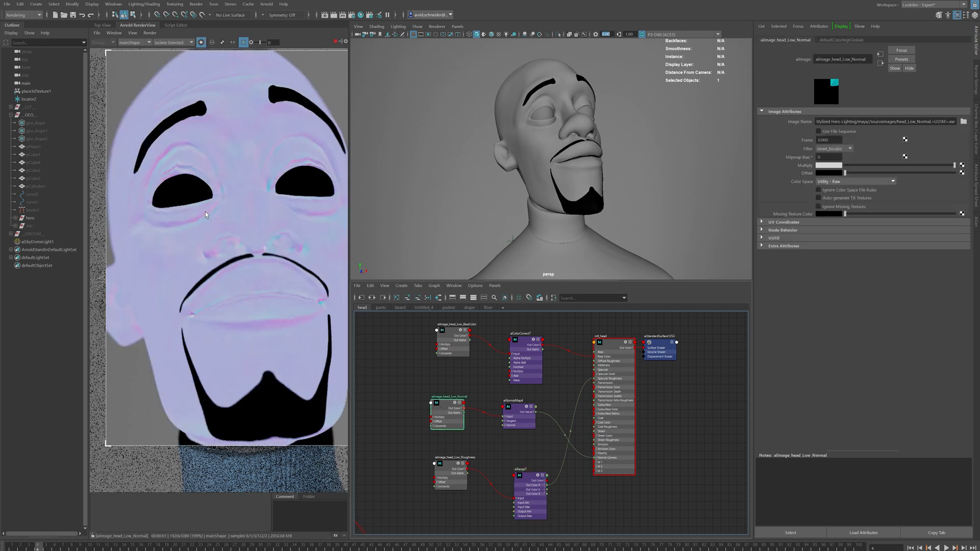
click(201, 43)
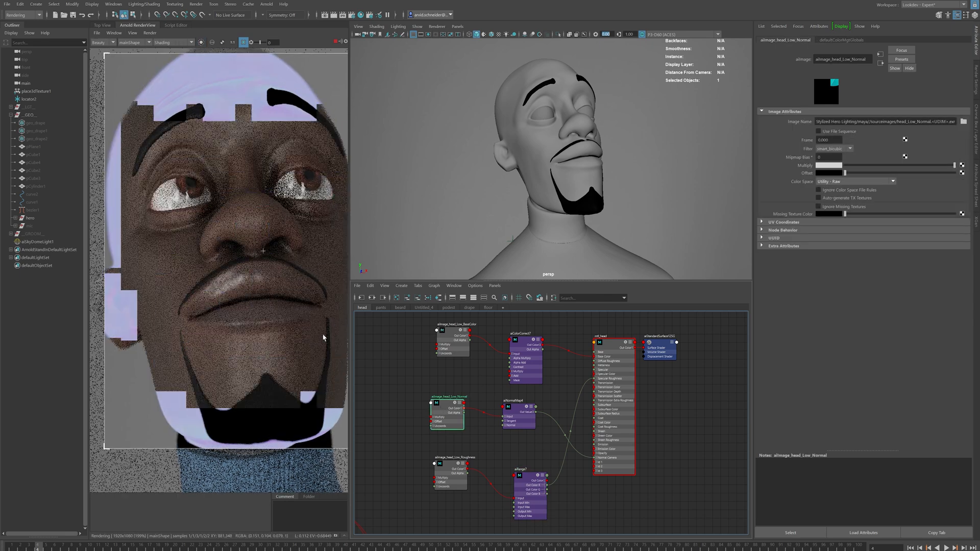
click(444, 460)
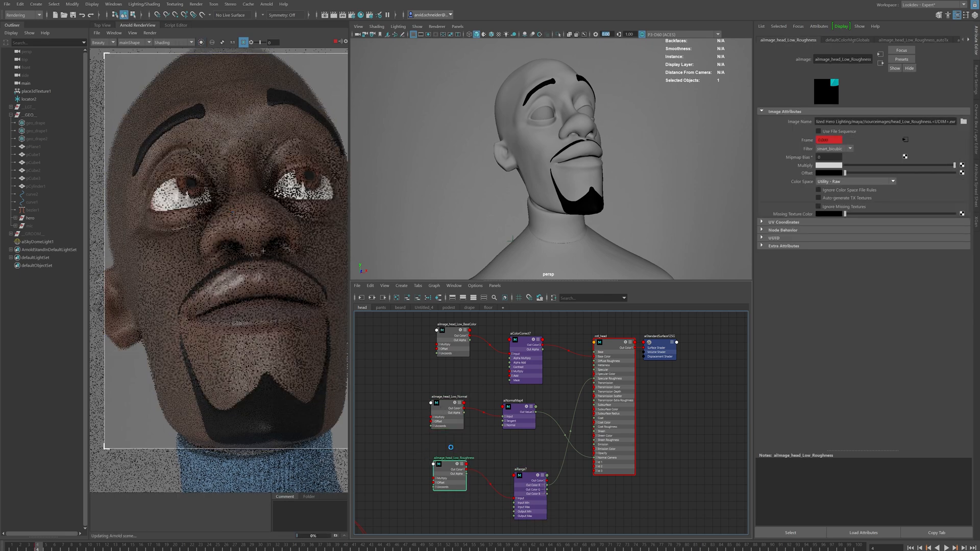
click(201, 42)
middle_drag(275, 247, 269, 252)
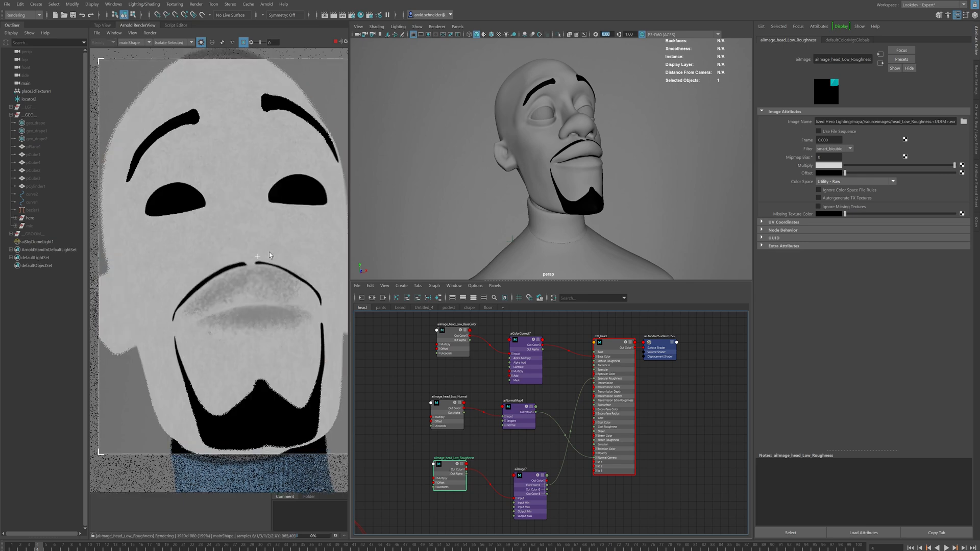
key(d)
Review the feature overrides in the Arnold diagnostics render settings
click(977, 80)
click(943, 56)
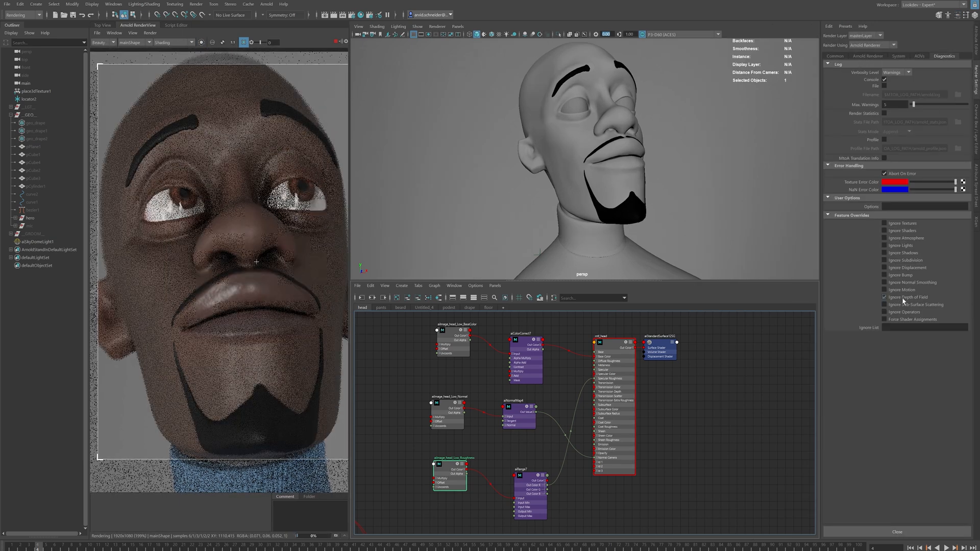
key(ctrl+a)
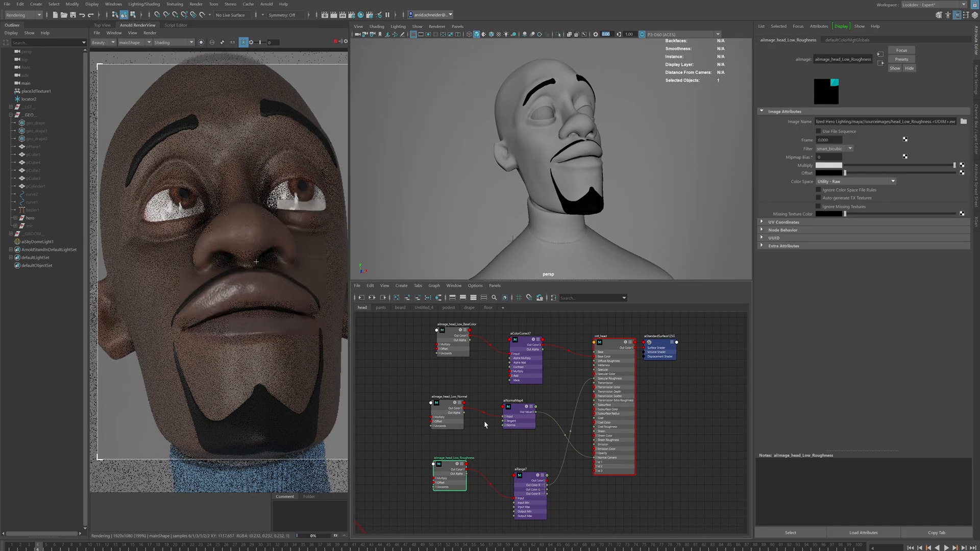
Set the aiNormalMap strength to 2 and examine the skin detail around the eye in the render
click(521, 413)
scroll(280, 192, up, 2)
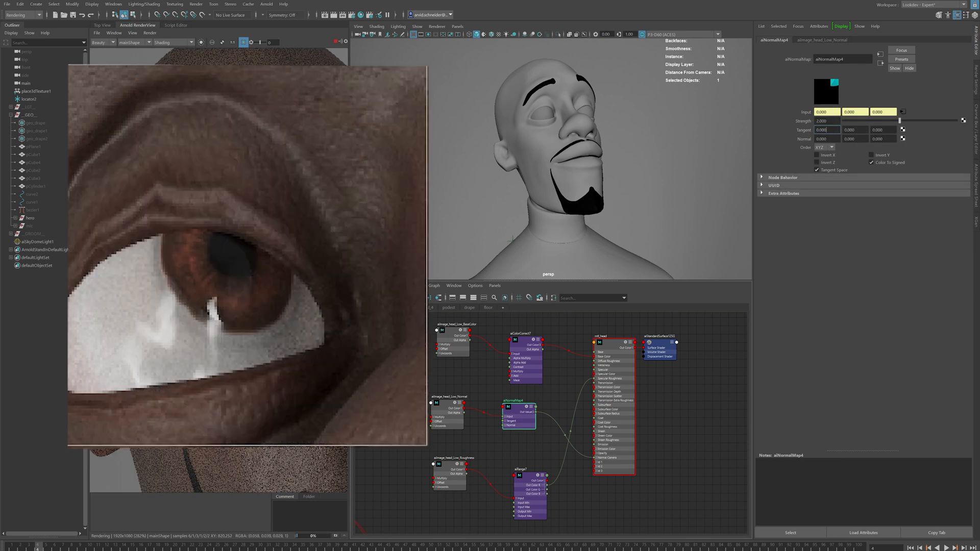
click(171, 75)
click(173, 42)
click(165, 49)
Disconnect the aiNormalMap node from mtl_head and restrict the render region to the mouth area
click(565, 435)
key(Delete)
click(243, 42)
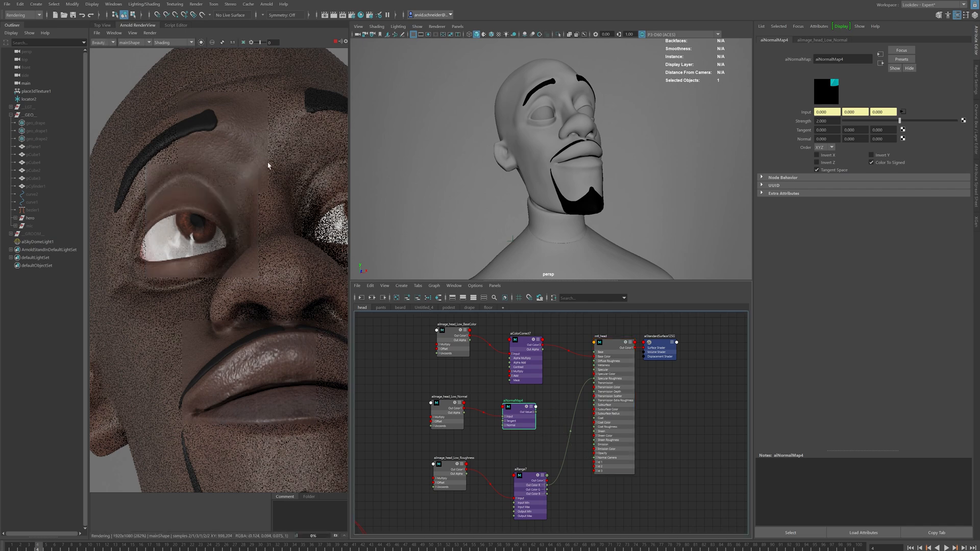
scroll(238, 258, down, 2)
middle_drag(226, 310, 208, 278)
shift+drag(181, 259, 294, 366)
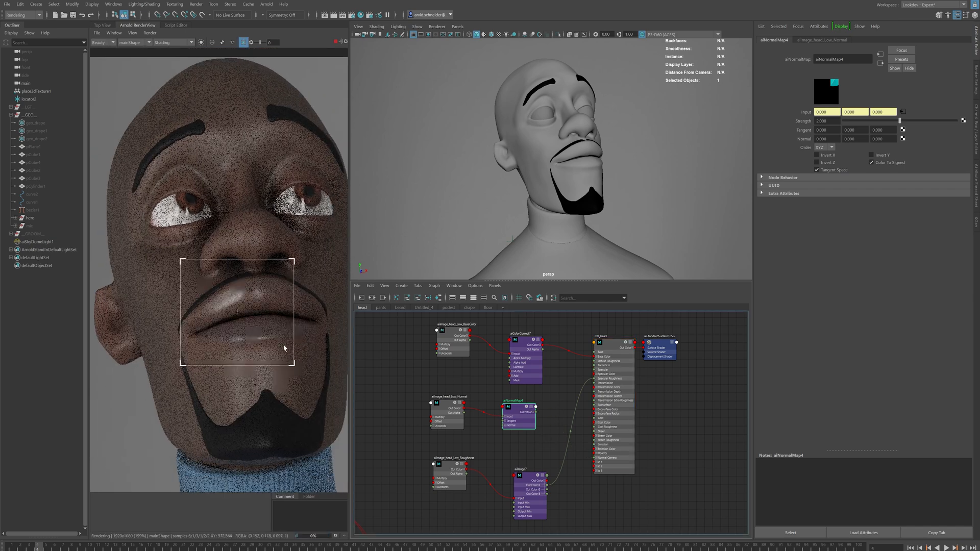
Preview the head roughness image in isolation, rendering the eye and cheek areas and the full face
alt+middle_drag(490, 443, 507, 420)
click(466, 441)
click(201, 42)
shift+drag(129, 143, 200, 241)
shift+drag(160, 167, 245, 261)
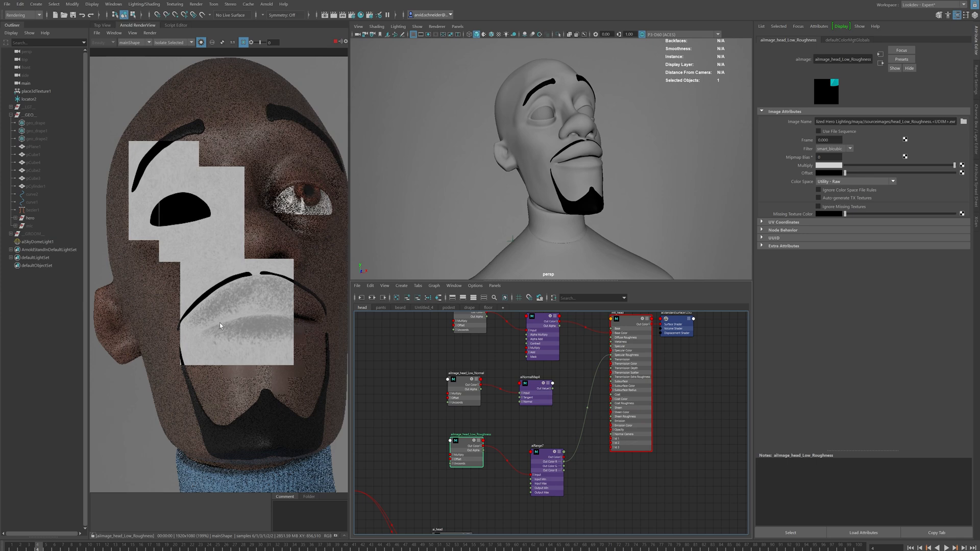
click(243, 42)
Add an aiBump2d node, feed the head roughness image into its bump map, and connect it to mtl_head's normal camera
key(Tab)
text(aibump)
key(Down)
key(Return)
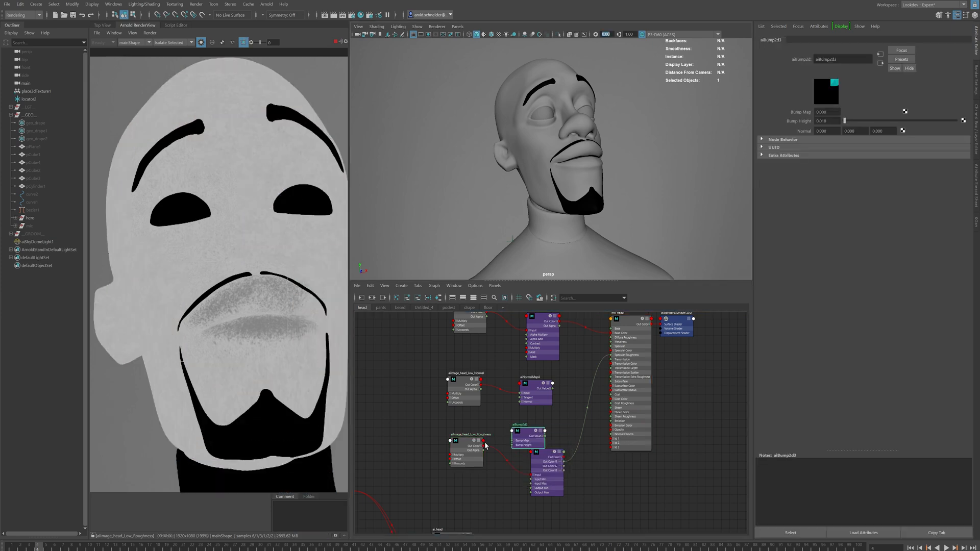
click(480, 446)
drag(484, 451, 513, 443)
drag(582, 430, 611, 434)
Return the render to full shading and raise the aiBump2d bump height to about 0.09
click(201, 43)
middle_drag(267, 228, 264, 229)
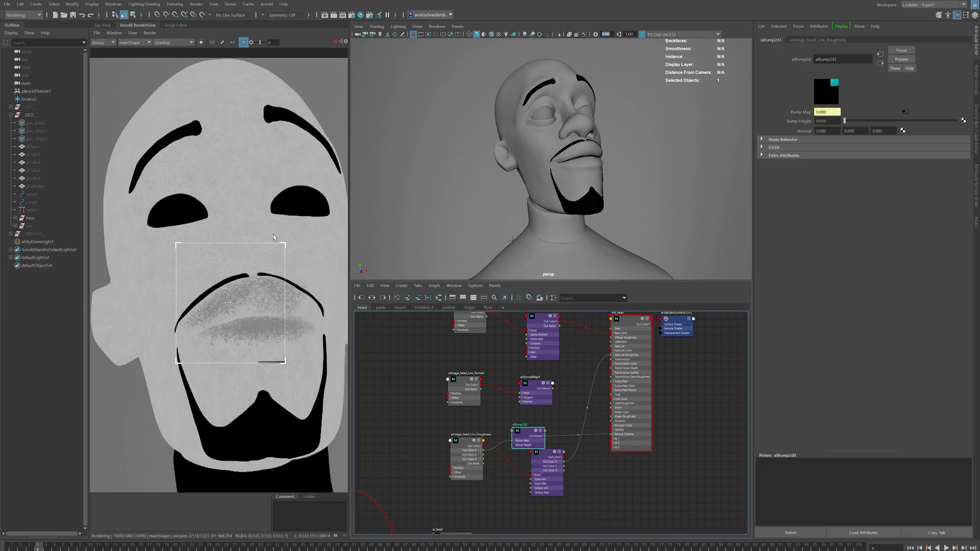
drag(528, 430, 527, 418)
drag(844, 121, 853, 121)
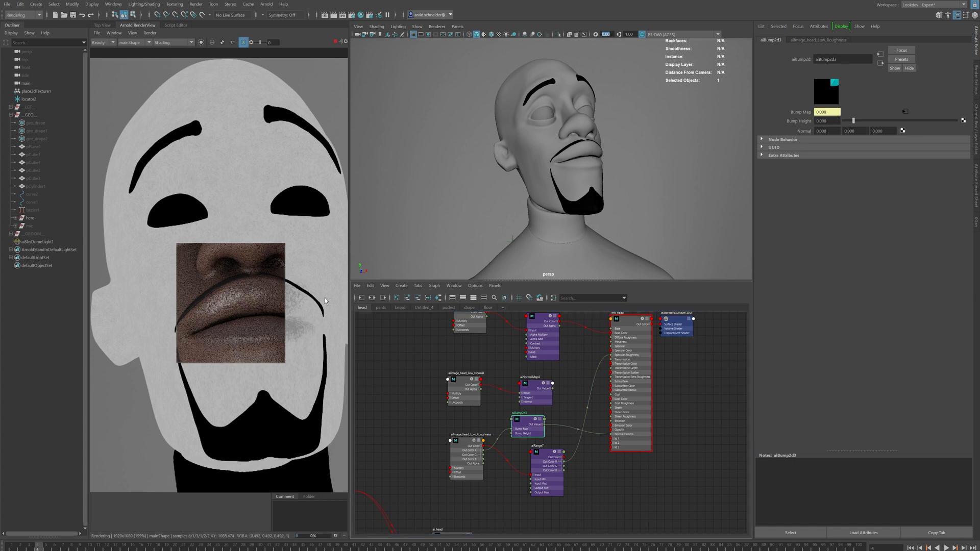
Set the specular samples to 3 in the Arnold sampling settings and render a region covering the whole head
click(975, 79)
scroll(222, 212, down, 3)
drag(124, 106, 339, 401)
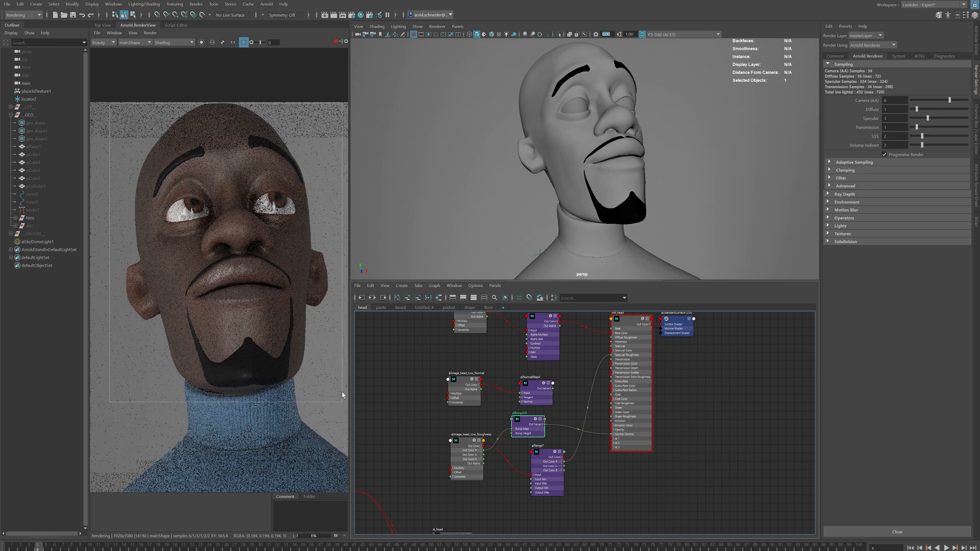
scroll(223, 246, up, 3)
scroll(230, 297, up, 2)
middle_drag(230, 297, 269, 283)
scroll(276, 292, down, 2)
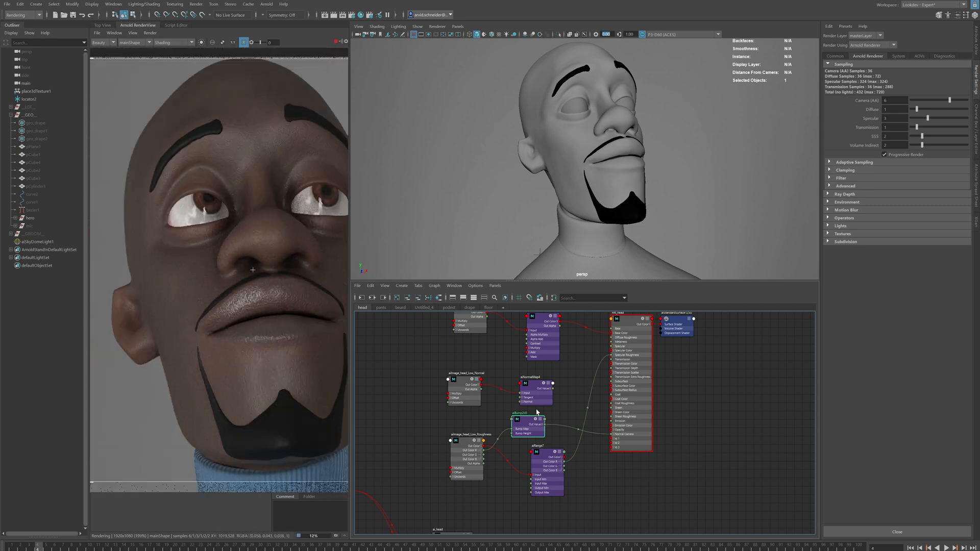
Enable Smoothstep on the aiRange node and raise its Input Min to about 0.26 and Output Min to about 0.29
click(550, 456)
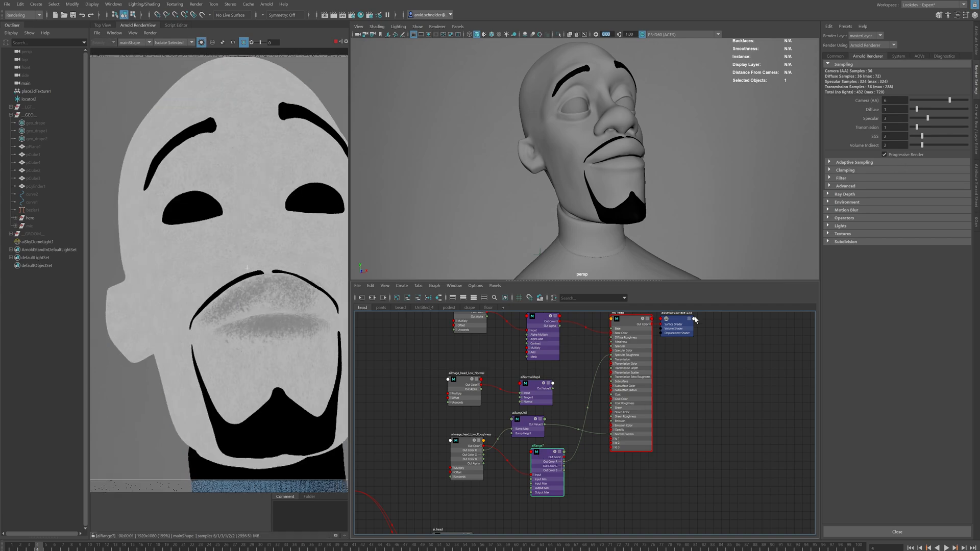
key(ctrl+a)
click(821, 155)
ctrl+drag(822, 121, 821, 147)
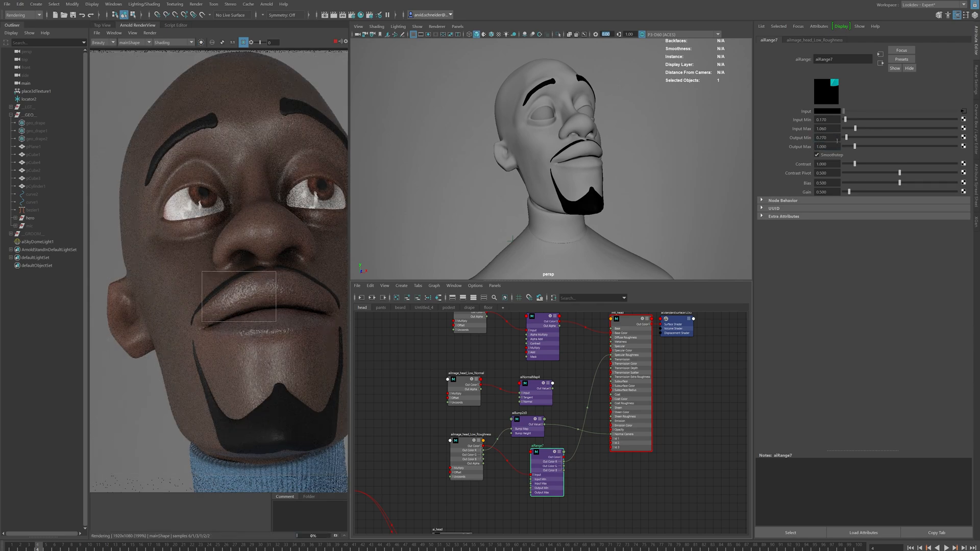
drag(255, 106, 314, 164)
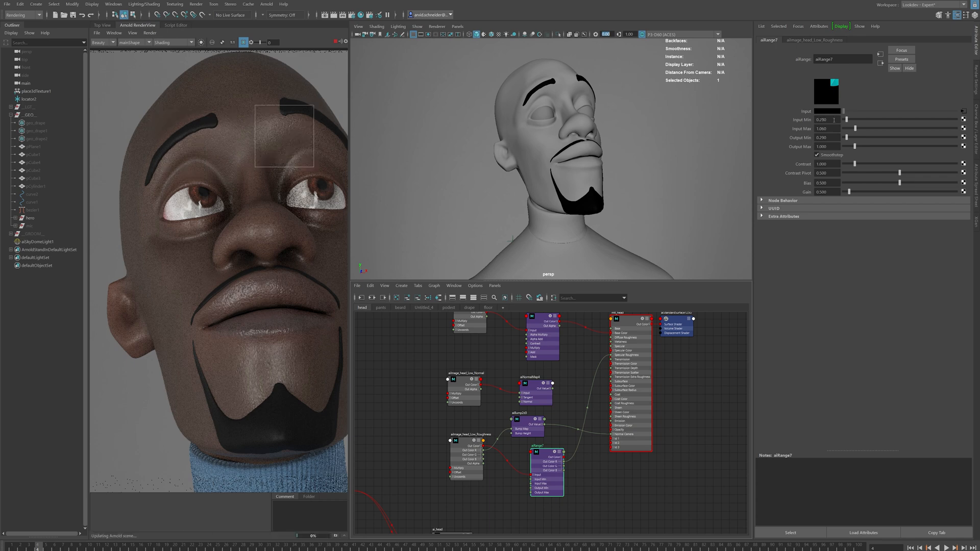
Render small regions over the forehead, eyes, nose and lips to examine the skin's roughness
drag(208, 111, 269, 201)
drag(182, 206, 298, 283)
drag(268, 369, 208, 300)
click(143, 81)
drag(165, 239, 293, 350)
middle_drag(302, 329, 257, 334)
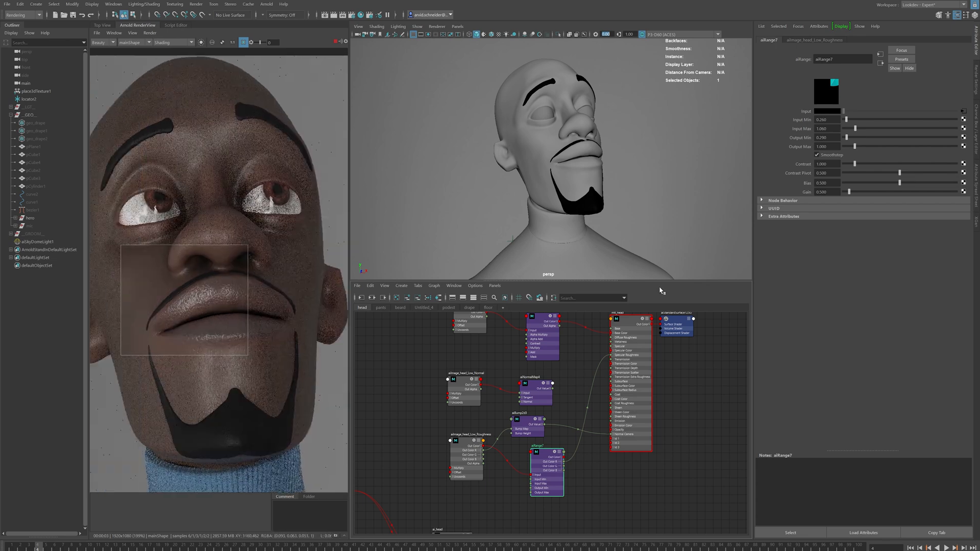
Rotate the sky dome light to about 77 degrees around Y and render regions over the eye and nose
click(449, 172)
alt+drag(450, 173, 648, 189)
alt+right_drag(648, 189, 552, 205)
alt+drag(552, 205, 546, 230)
alt+middle_drag(547, 230, 563, 179)
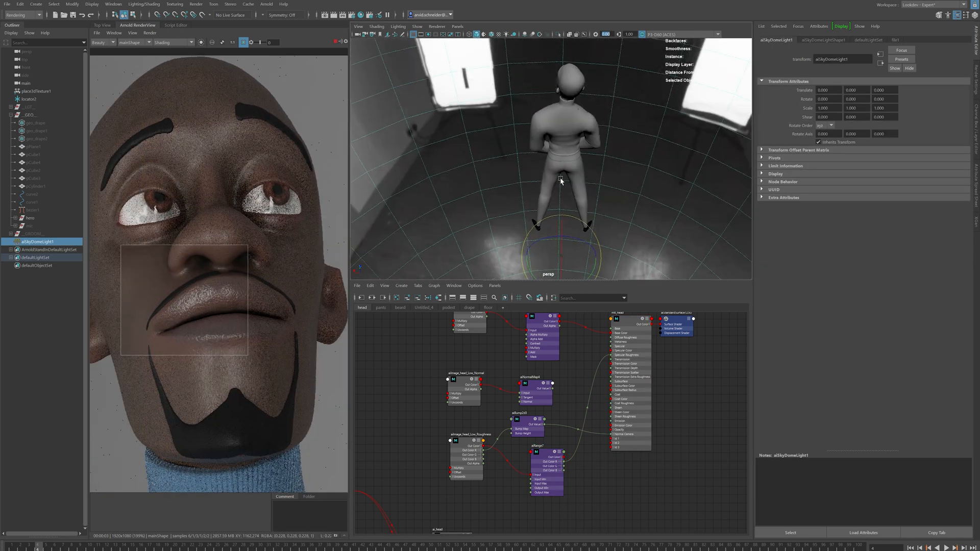
alt+right_drag(562, 179, 470, 183)
alt+drag(506, 255, 539, 208)
drag(224, 152, 311, 235)
drag(540, 209, 576, 216)
drag(186, 201, 313, 307)
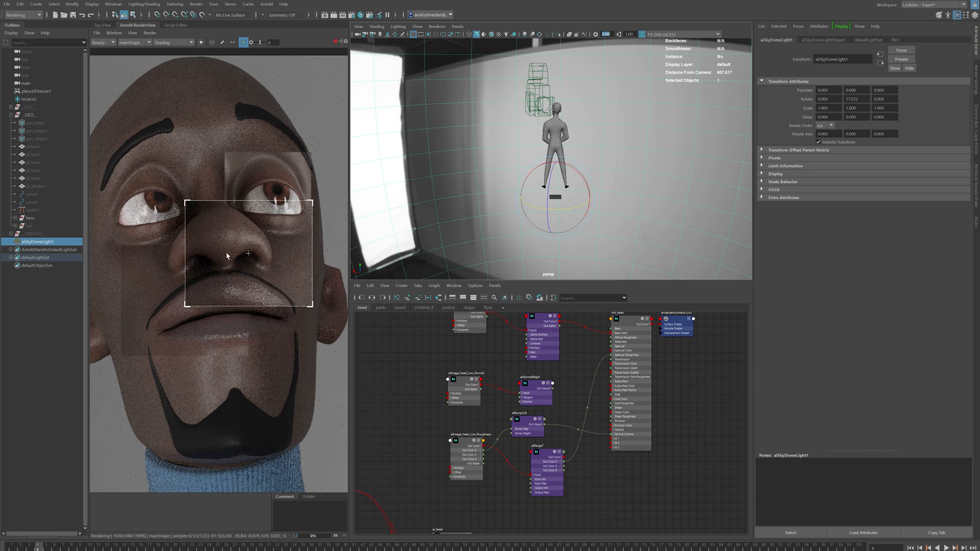
Reframe the render and set its region around the nose and inner eyes to examine the new lighting
middle_drag(199, 162, 220, 155)
mouse_move(287, 276)
mouse_down()
mouse_move(216, 200)
mouse_move(184, 186)
mouse_up()
drag(302, 292, 266, 226)
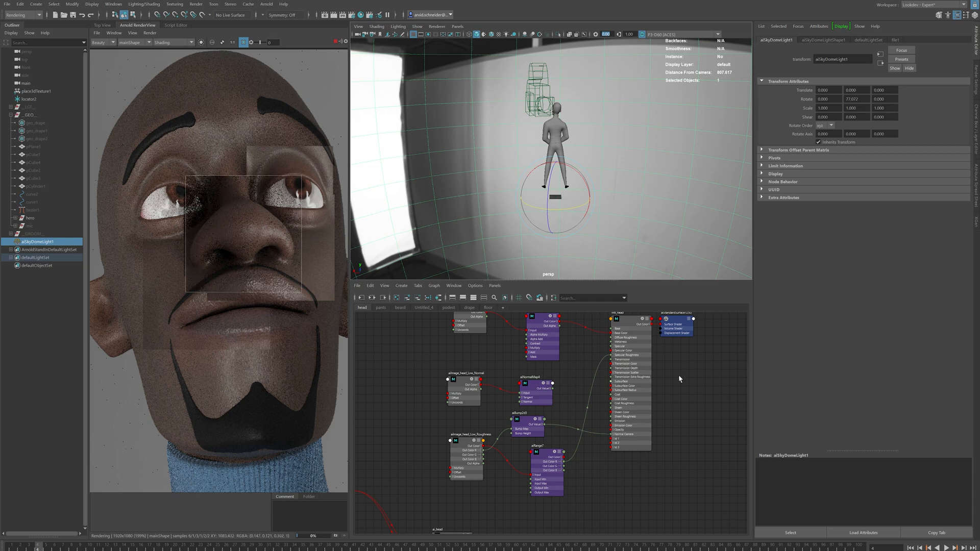
Set mtl_head's subsurface weight to 1 and connect the aiColorCorrect output to its subsurface color
alt+middle_drag(679, 375, 648, 404)
click(601, 349)
click(775, 238)
click(804, 246)
text(1)
key(Return)
scroll(567, 373, up, 3)
drag(509, 345, 582, 438)
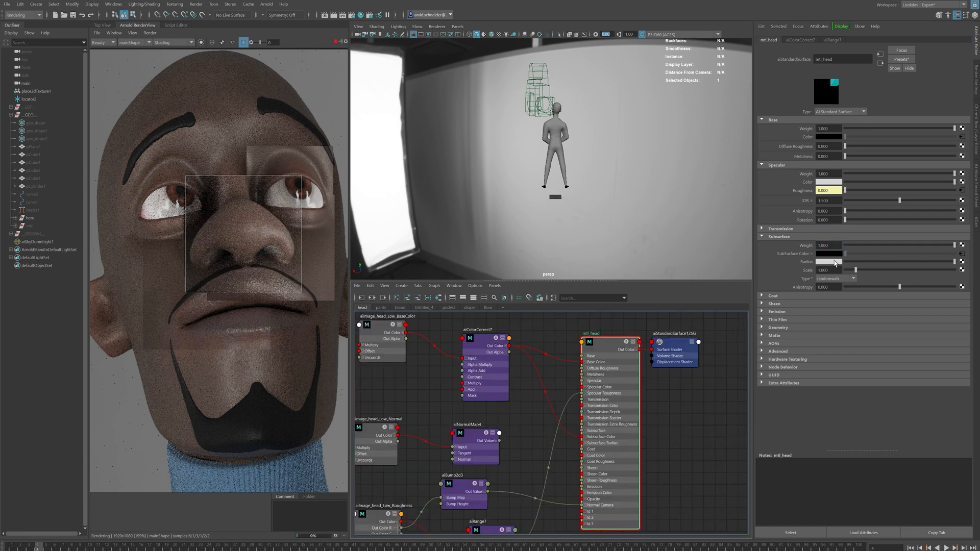
Tint mtl_head's subsurface radius a light orange with a saturation of about 0.58
click(835, 263)
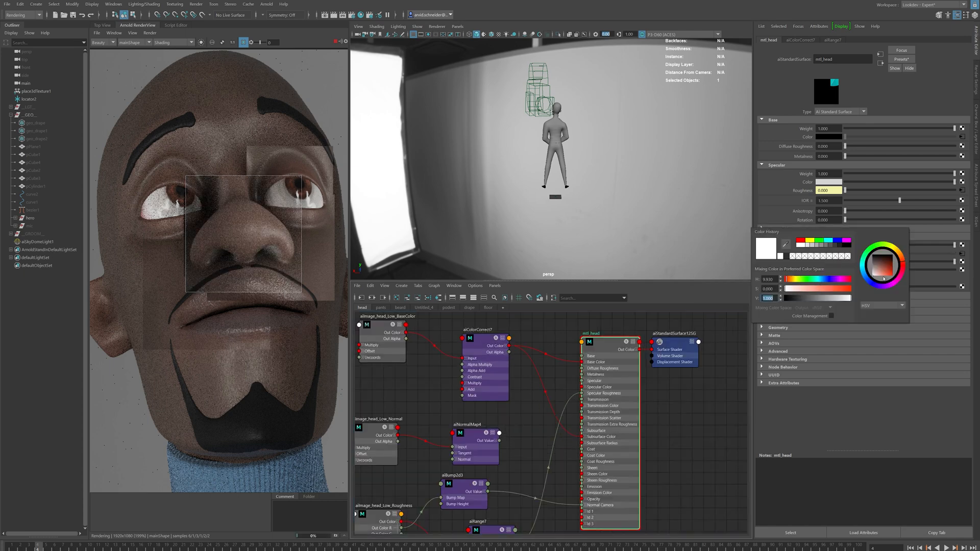
click(831, 289)
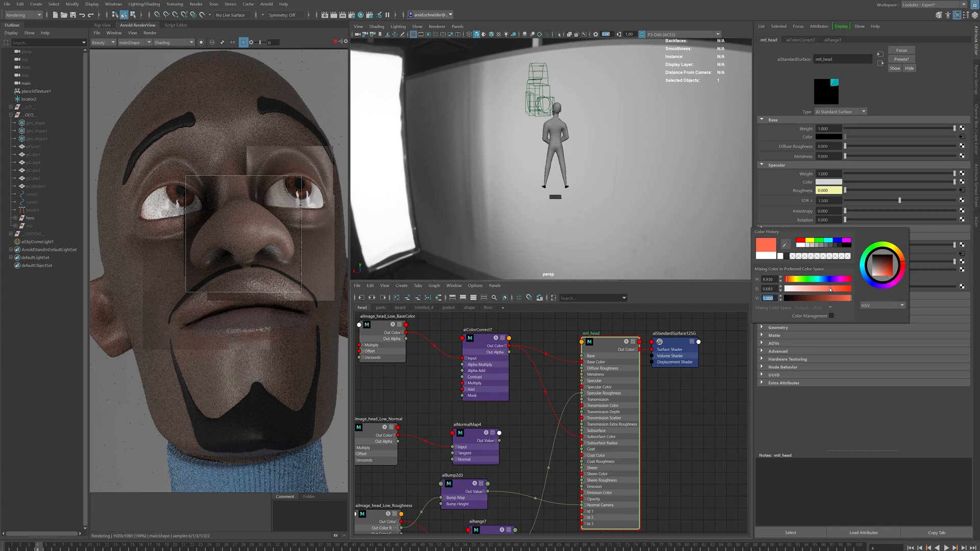
click(823, 288)
click(903, 260)
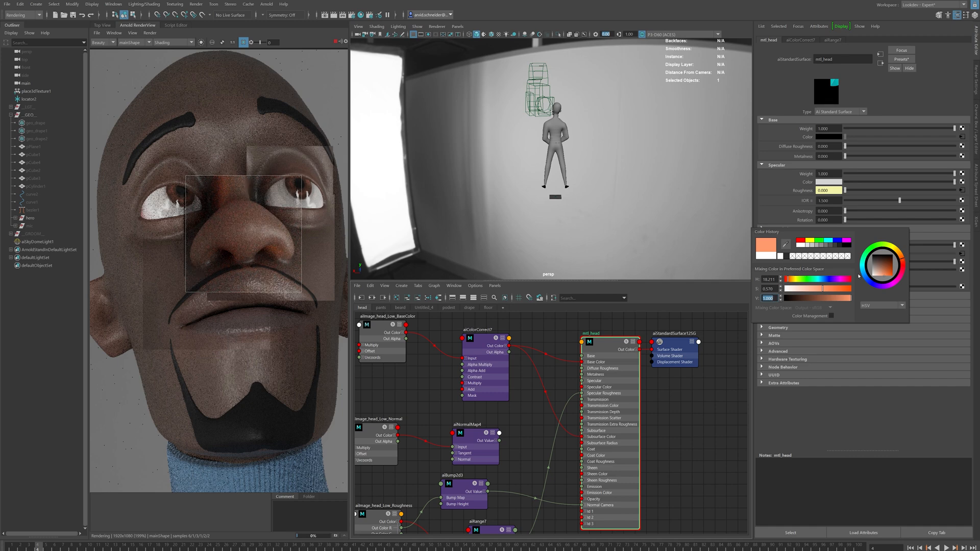
click(902, 263)
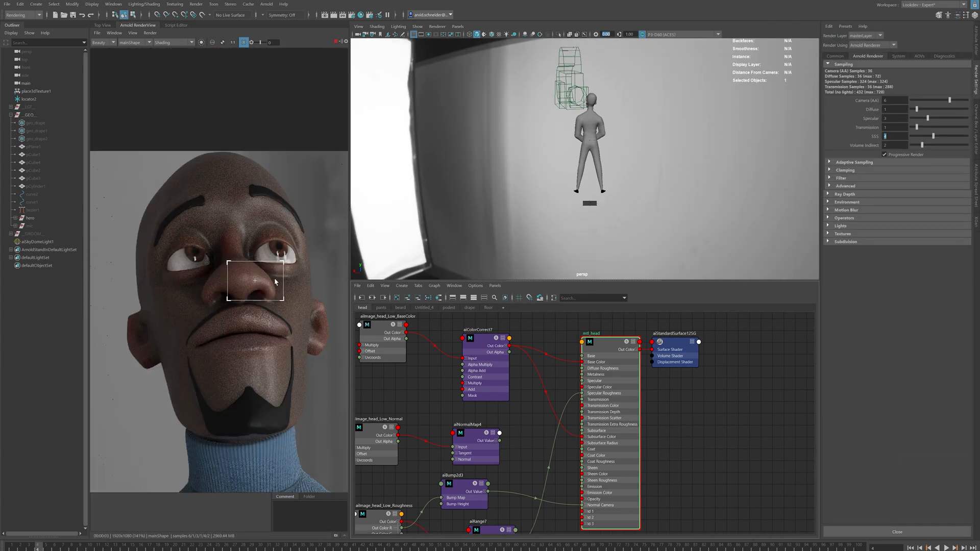
Turn off progressive rendering and render regions over the nose and mouth
click(900, 154)
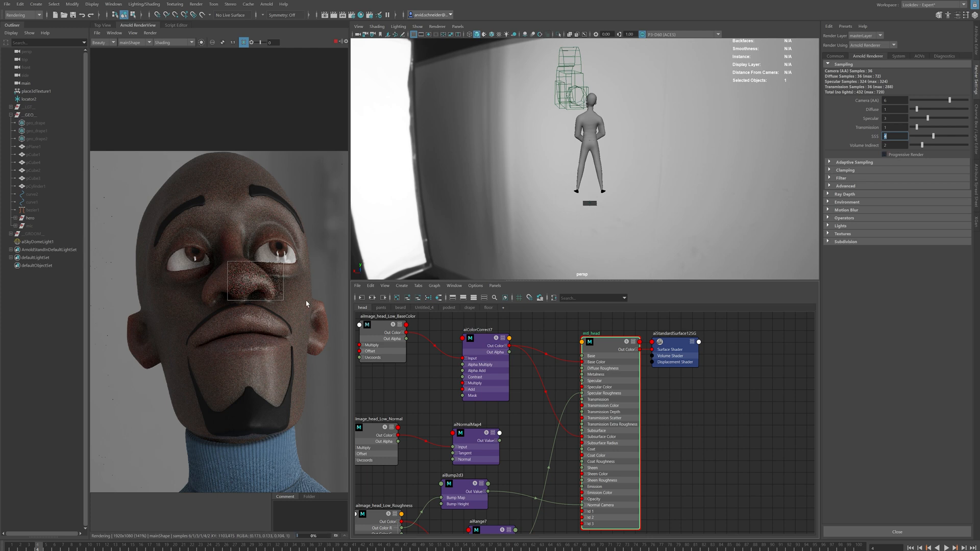
scroll(295, 316, up, 1)
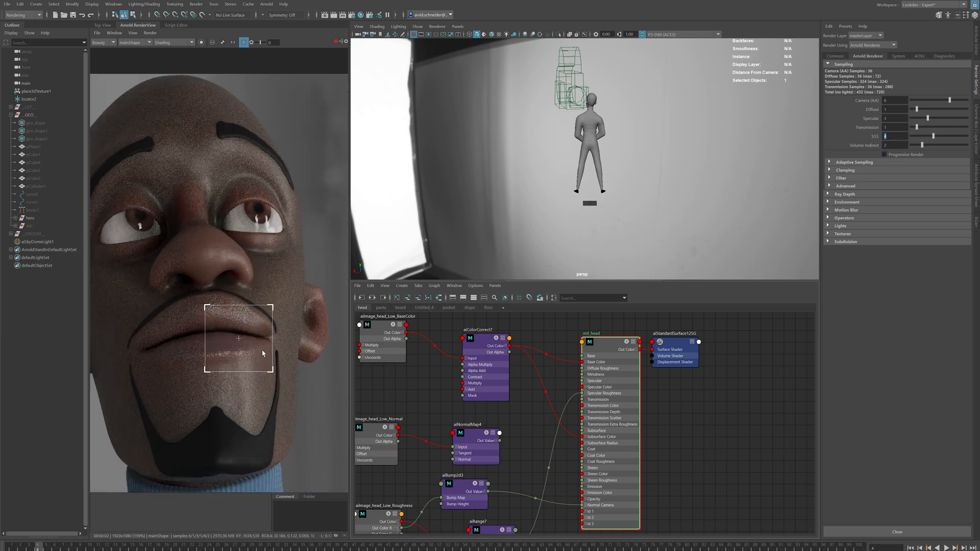
Rotate the sky dome light around Y to backlight the head, and render regions over both ears to check the scattering
click(785, 204)
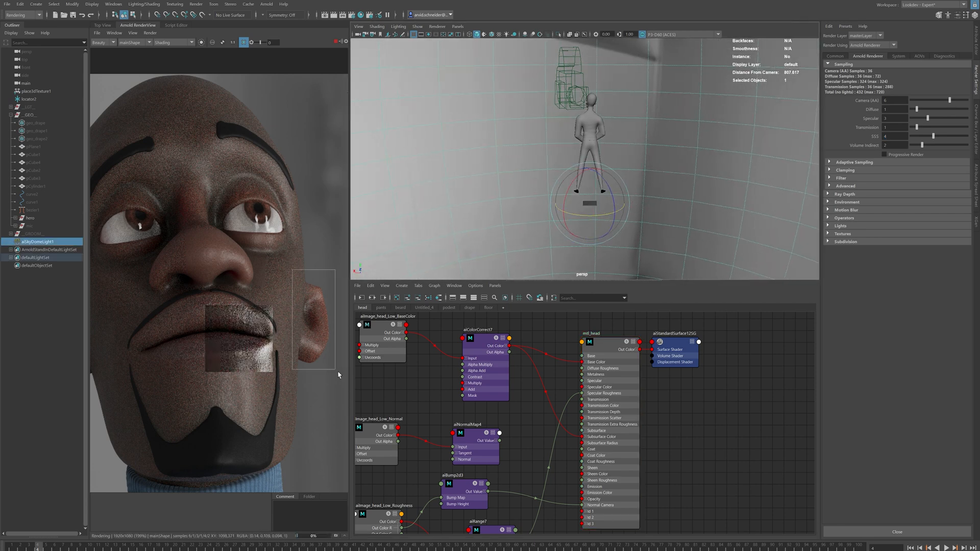
drag(582, 215, 601, 221)
alt+drag(502, 158, 663, 172)
middle_drag(106, 215, 302, 221)
drag(207, 271, 310, 426)
scroll(288, 371, up, 1)
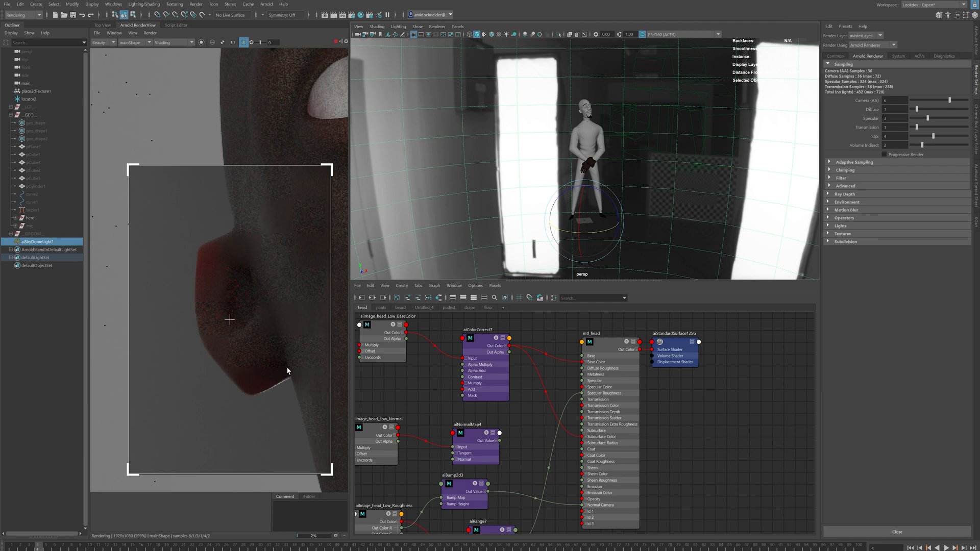
scroll(288, 371, down, 3)
alt+drag(564, 219, 596, 215)
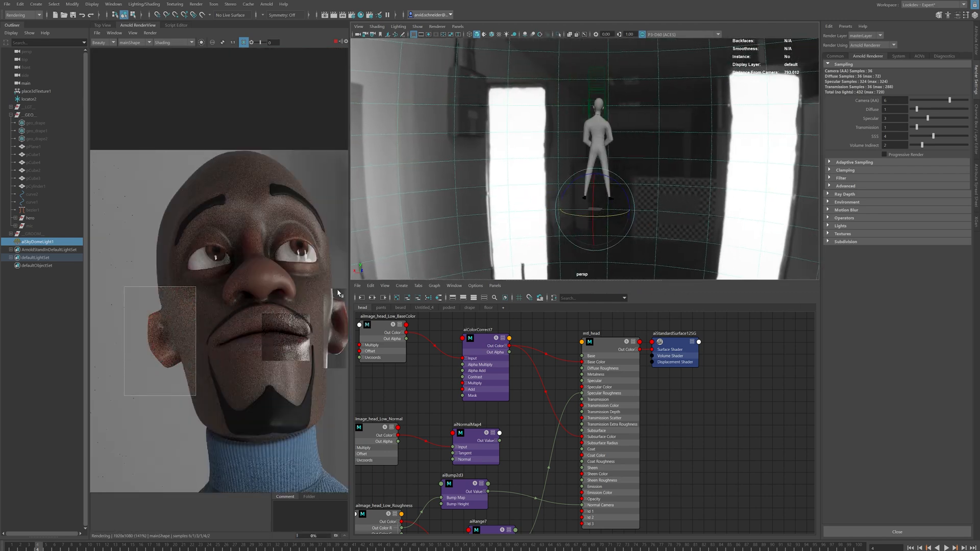
Render the full head and reframe it to examine the skin shader under the new lighting
scroll(338, 293, up, 1)
scroll(157, 234, down, 1)
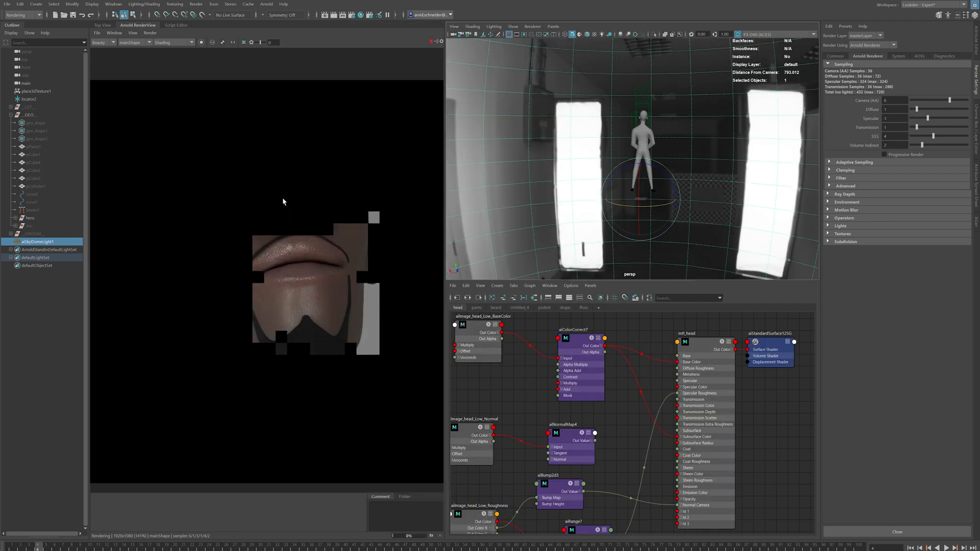
scroll(288, 158, down, 1)
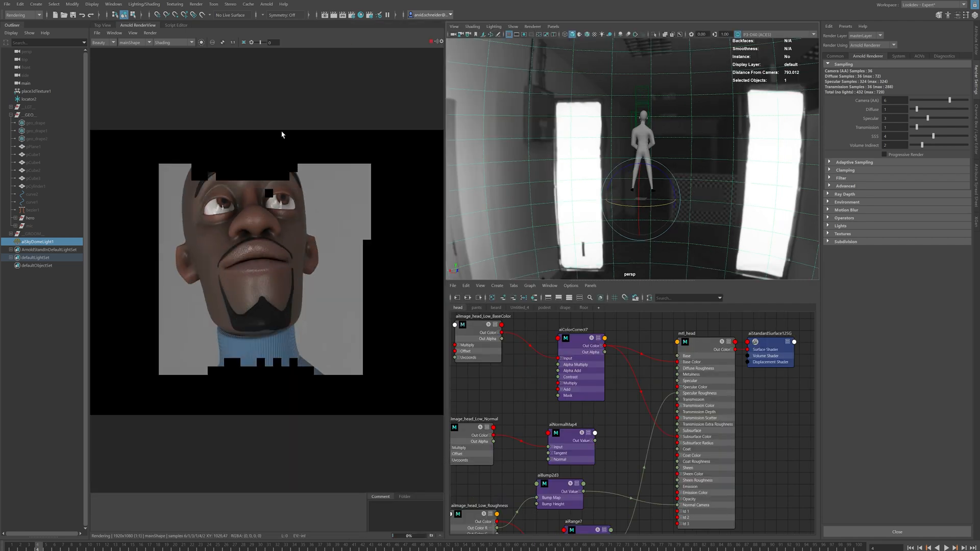
scroll(289, 158, up, 1)
scroll(364, 204, down, 1)
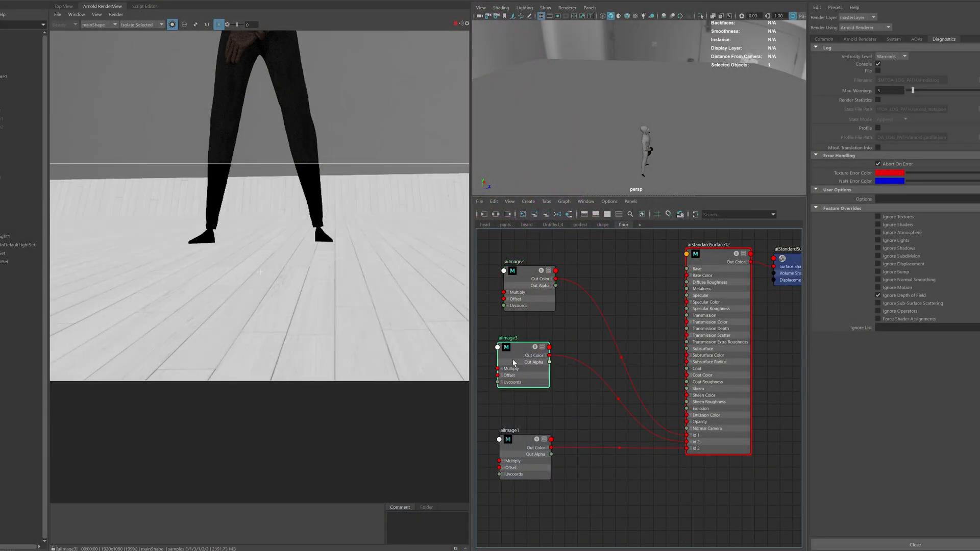
Select the floor plane and render a region over the floor around the character's feet
click(518, 441)
click(624, 114)
mouse_move(624, 114)
alt+mouse_down()
mouse_move(604, 114)
mouse_move(613, 113)
alt+mouse_up()
drag(126, 197, 395, 380)
scroll(263, 294, up, 2)
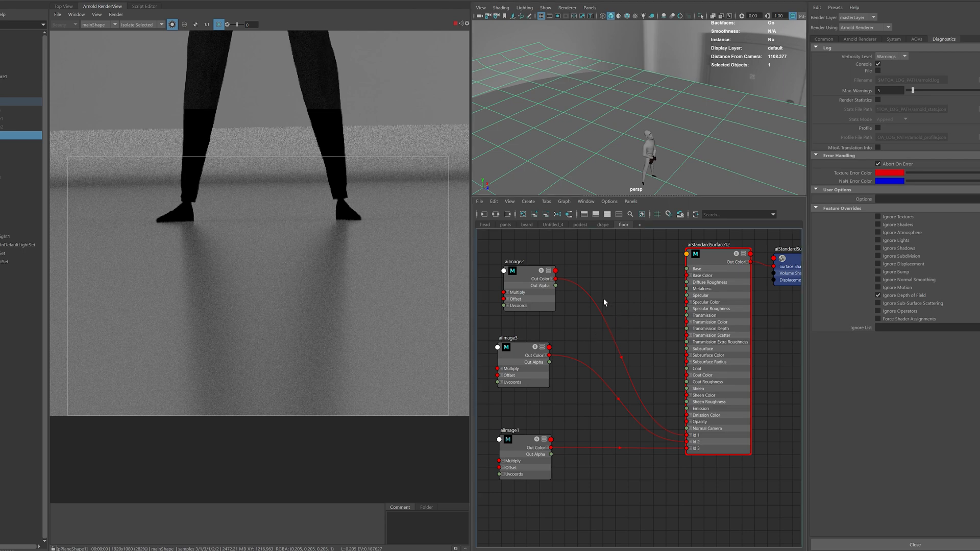
Add an aiBump2d node fed by aiImage3's red channel and connect it to aiStandardSurface12's normal camera
click(531, 441)
alt+middle_drag(586, 446, 617, 405)
click(564, 307)
alt+middle_drag(583, 318, 643, 373)
drag(616, 373, 653, 378)
key(Tab)
key(Return)
click(597, 373)
alt+middle_drag(664, 380, 594, 375)
drag(635, 366, 708, 439)
Render the floor region around the feet with full shading instead of the isolated node
click(271, 323)
alt+middle_drag(271, 323, 267, 320)
drag(102, 89, 435, 415)
click(172, 25)
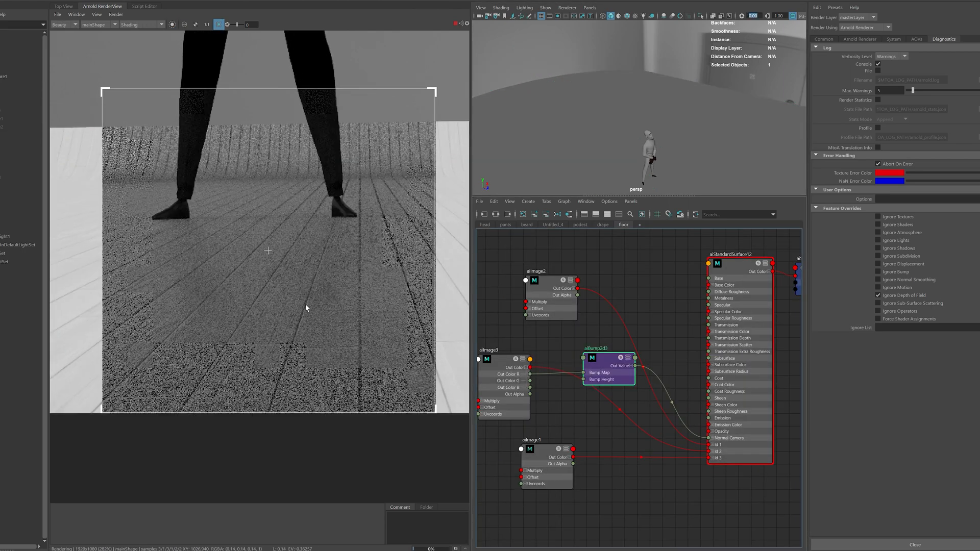
Set aiStandardSurface12's base weight and specular roughness to 0 to isolate the floor's reflections
alt+middle_drag(753, 268, 779, 265)
double_click(779, 264)
drag(977, 116, 879, 116)
drag(905, 182, 879, 181)
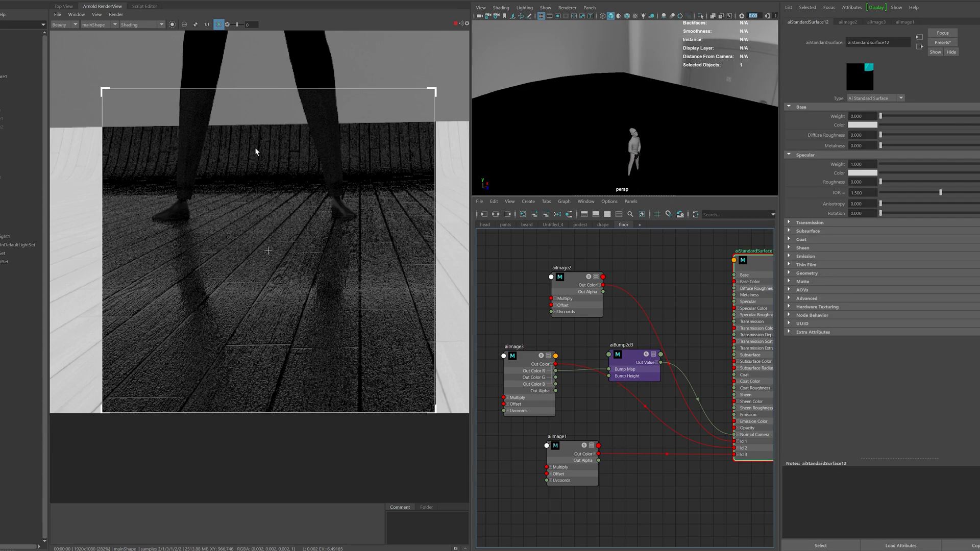
click(978, 120)
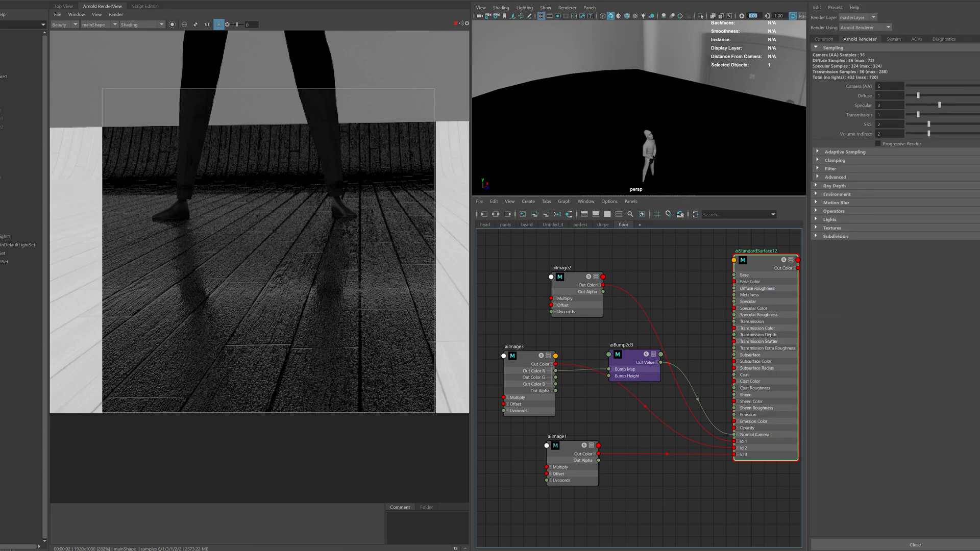
Try bump heights of 0.01 and 0 on aiBump2d3, and settle on 0.001
double_click(648, 355)
double_click(867, 108)
text(0.01)
key(Return)
text(0)
key(Return)
text(0.001)
key(Return)
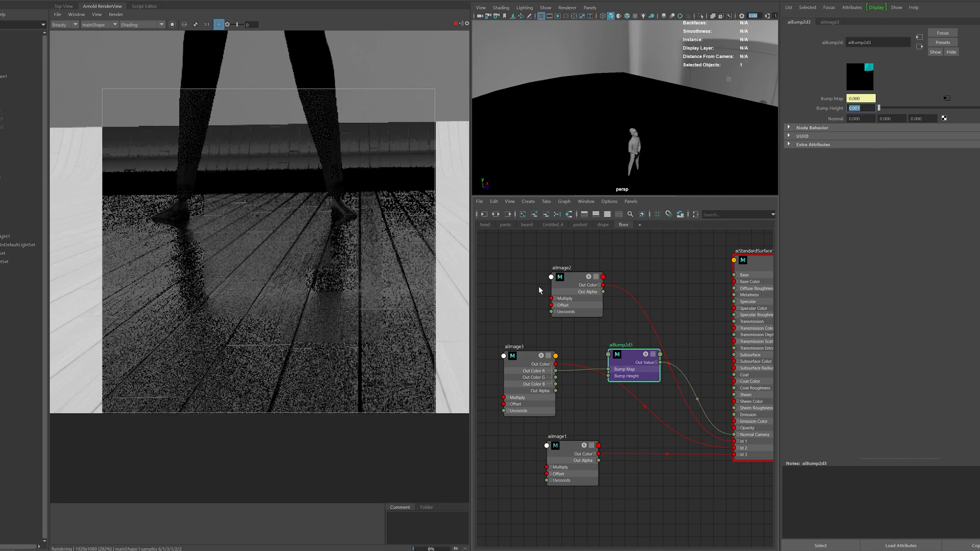
Move aiImage3 away from the bump node and lower its multiply color to grey
alt+middle_drag(567, 368, 601, 348)
drag(569, 356, 515, 356)
drag(979, 155, 906, 155)
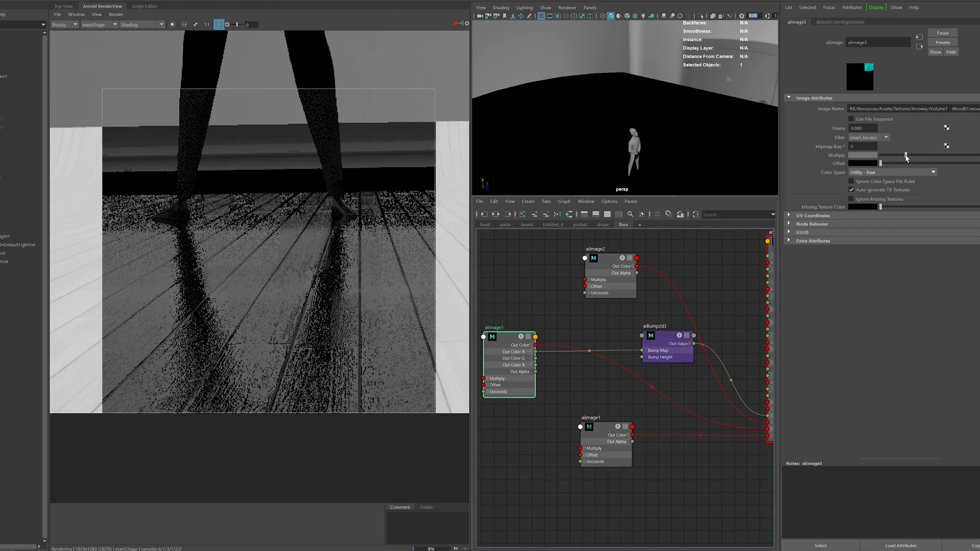
Add an aiRange node fed by aiImage2 and connect its red output to aiStandardSurface12's specular roughness
alt+middle_drag(584, 246, 501, 280)
click(522, 293)
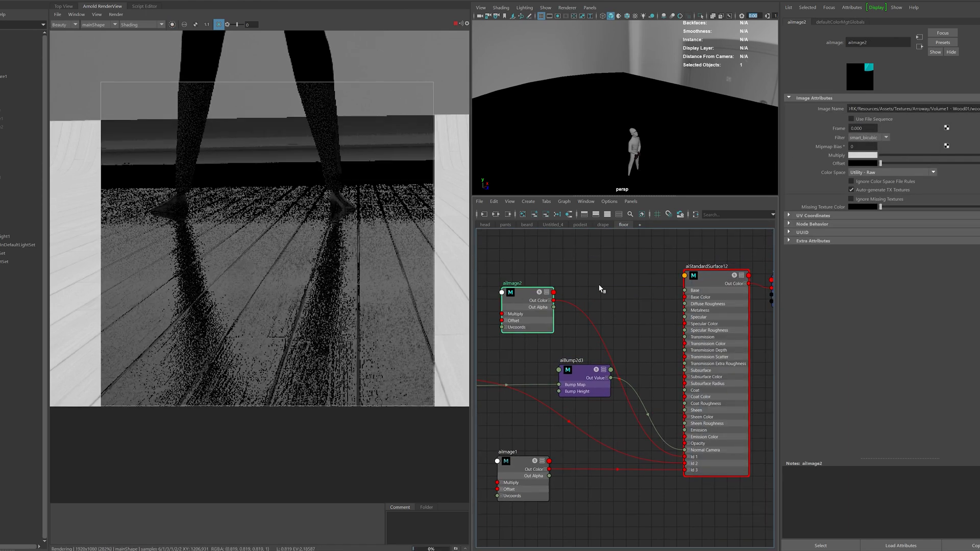
click(607, 275)
key(Tab)
text(aiRange)
key(Return)
drag(526, 293, 495, 292)
drag(522, 300, 684, 331)
click(623, 285)
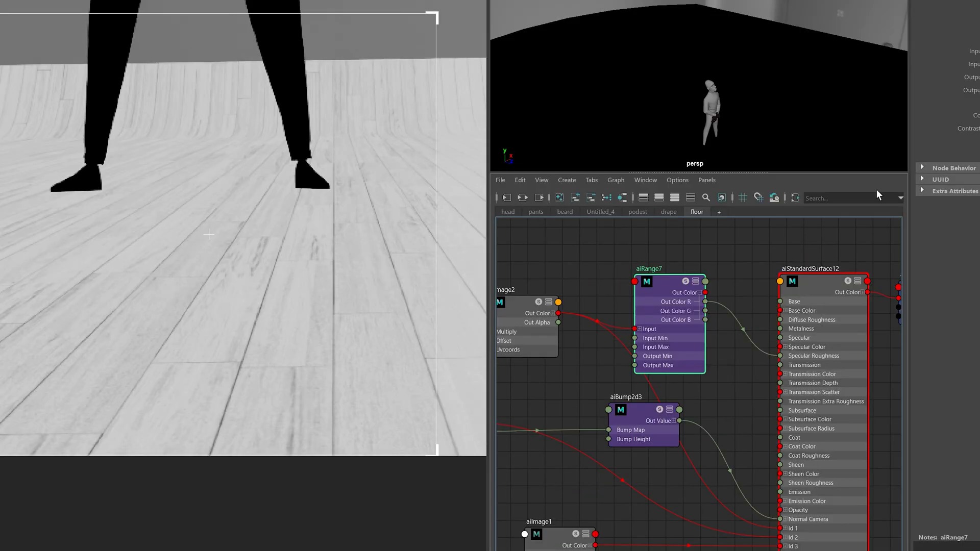
Insert an aiComplement node between aiImage2 and aiRange7 to invert the roughness map
alt+middle_drag(665, 250, 829, 244)
click(561, 289)
key(Tab)
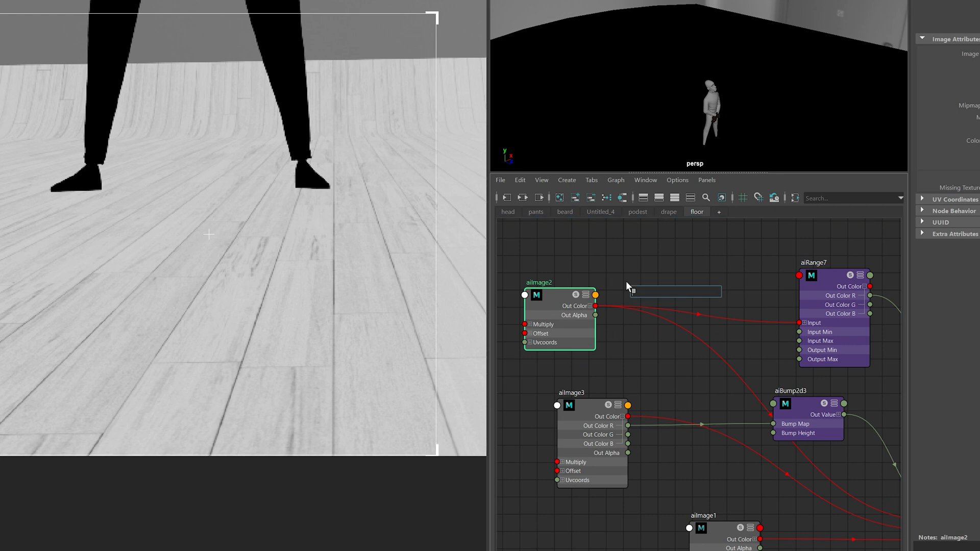
text(aicom)
key(Down)
key(Return)
drag(595, 306, 633, 316)
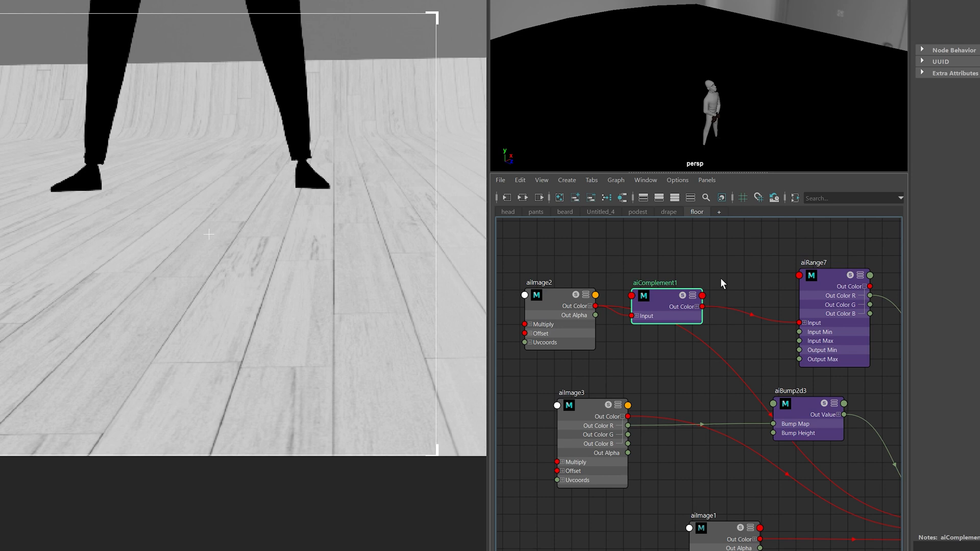
drag(657, 295, 662, 285)
Set aiRange7's output max to 0.8 and its output min to 0.1
click(834, 257)
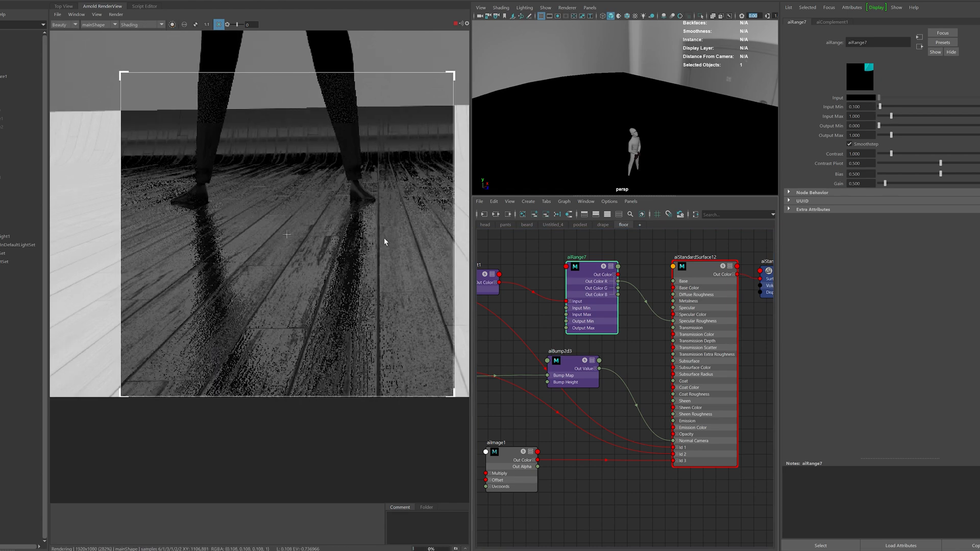
middle_drag(326, 239, 327, 236)
drag(863, 135, 832, 125)
text(0.8)
key(Return)
text(0.1)
key(Return)
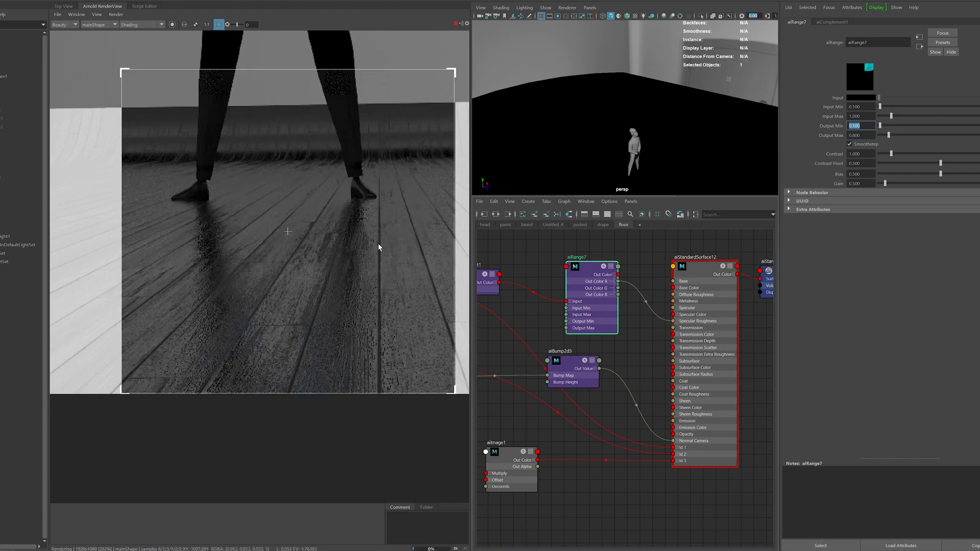
Connect aiColorCorrect7's output to aiStandardSurface12's base color and use a base weight of 1
drag(560, 504, 687, 267)
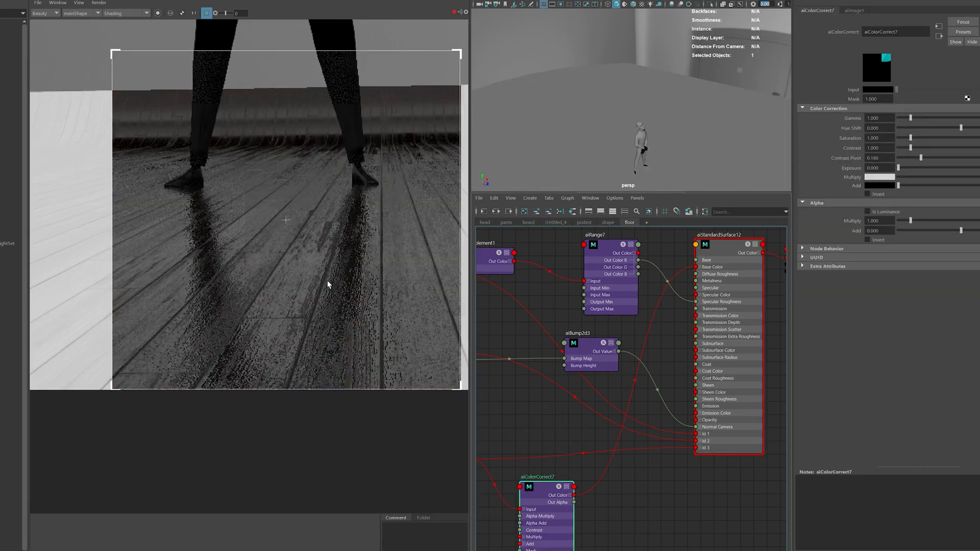
click(719, 272)
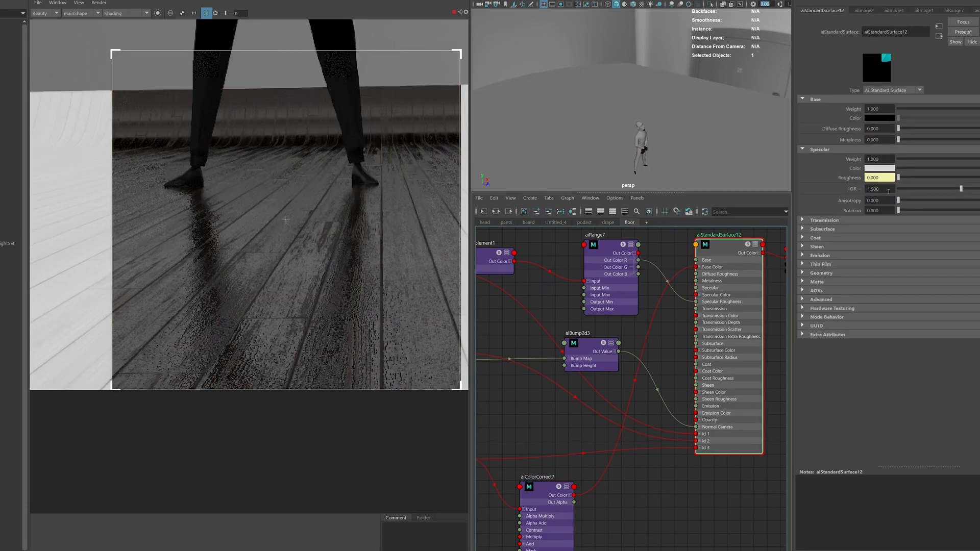
Raise aiColorCorrect7's exposure to 3 and compare its isolated color with the full floor render
alt+middle_drag(597, 475, 616, 425)
click(554, 442)
click(158, 14)
click(158, 13)
drag(881, 168, 859, 169)
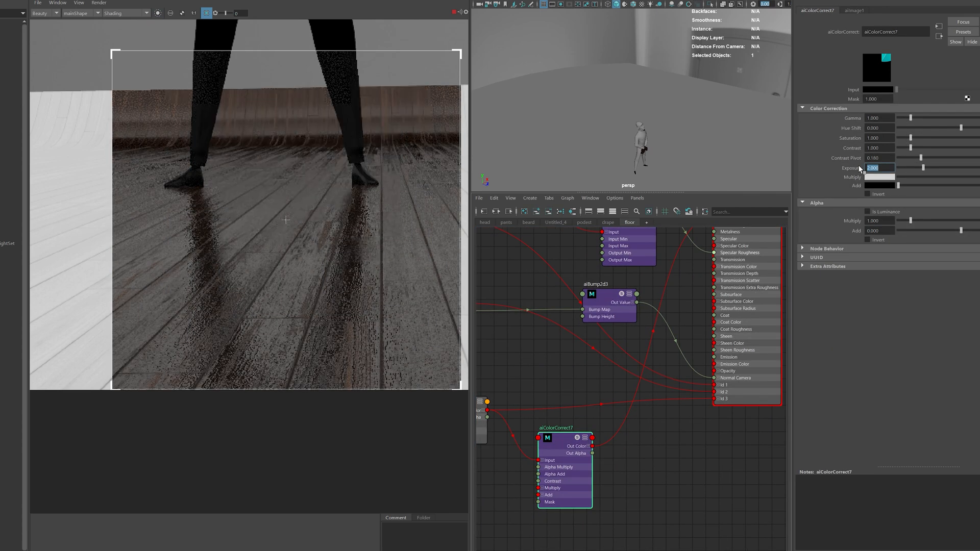
text(3)
key(Return)
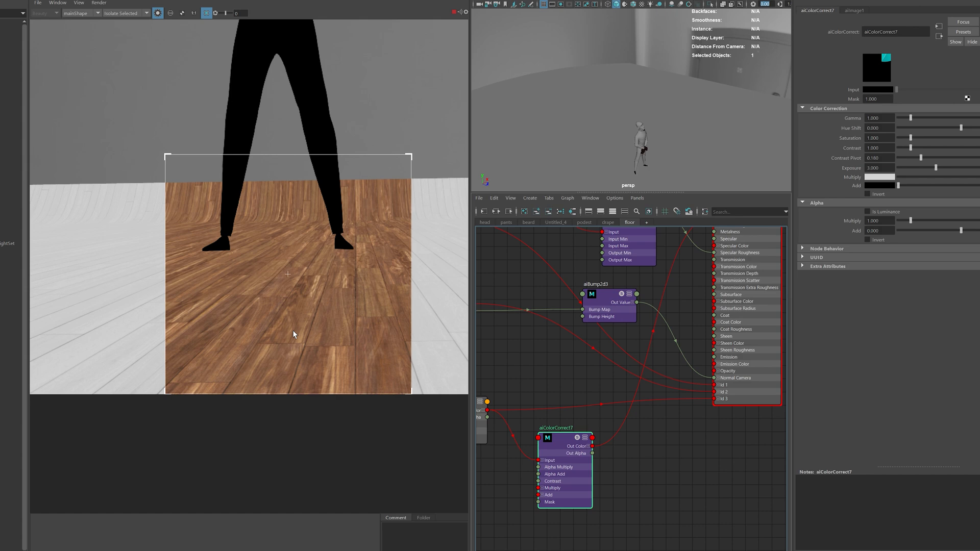
click(158, 13)
Render a small floor region in close-up and inspect aiBump2d3's settings
drag(303, 333, 352, 394)
scroll(338, 378, up, 4)
alt+middle_drag(620, 295, 605, 371)
click(605, 372)
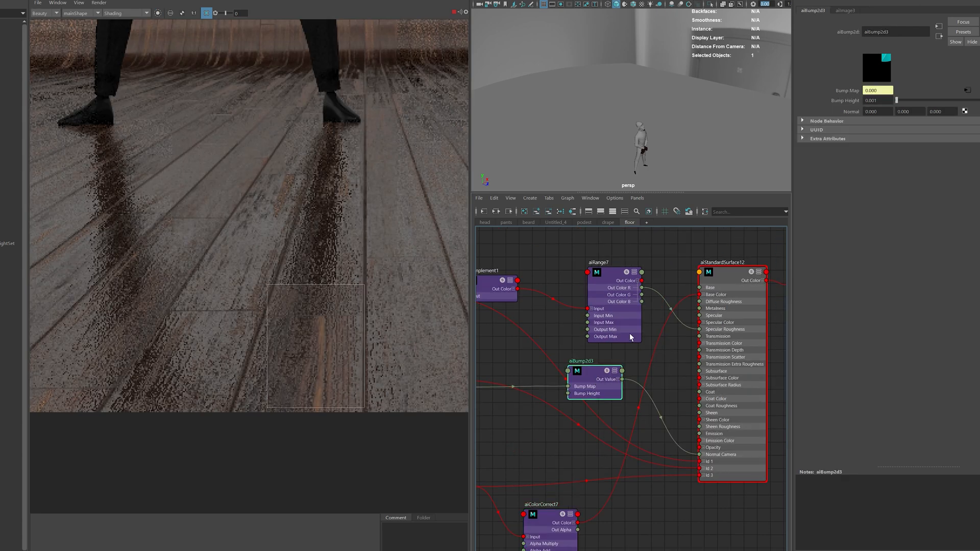
Set aiRange7's input max to 0.5 and render regions over the floor reflections below the feet
click(611, 272)
alt+middle_drag(358, 286, 349, 284)
drag(880, 110, 844, 113)
drag(254, 118, 399, 336)
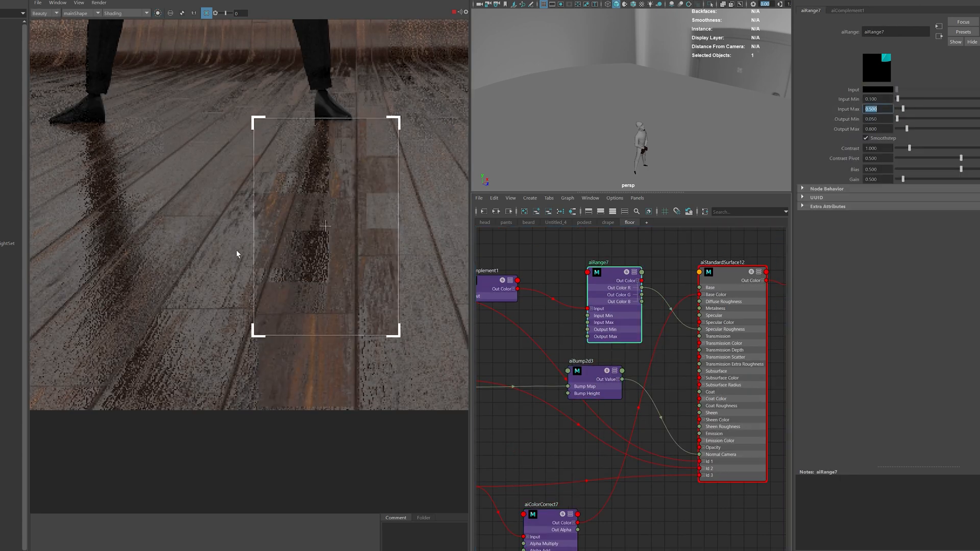
scroll(221, 236, down, 4)
click(214, 242)
drag(124, 129, 330, 322)
mouse_move(265, 271)
alt+middle_down()
mouse_move(316, 296)
mouse_move(275, 286)
alt+middle_up()
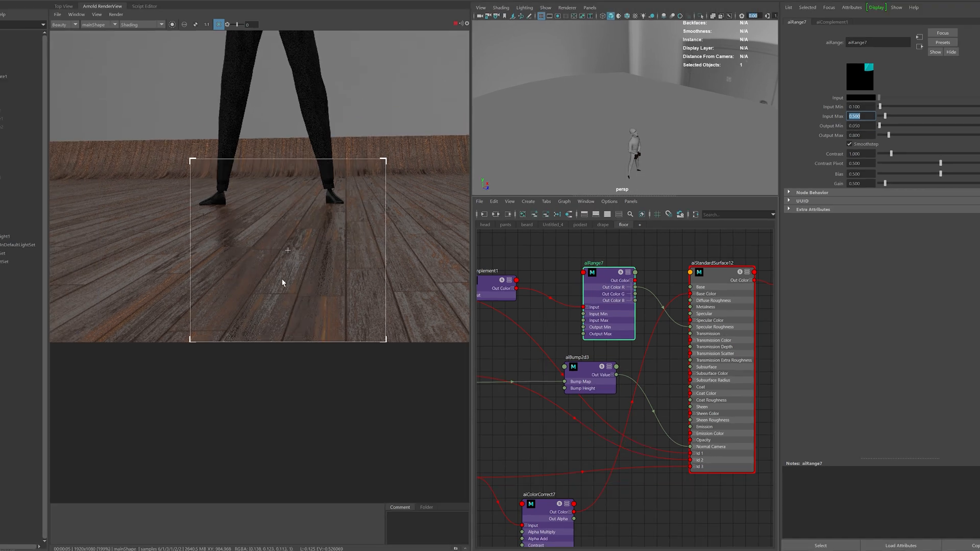
scroll(282, 280, up, 2)
Set aiRange7's input min to 0
drag(606, 304, 606, 300)
drag(863, 106, 818, 105)
text(0)
key(Return)
alt+middle_drag(327, 304, 324, 286)
click(605, 357)
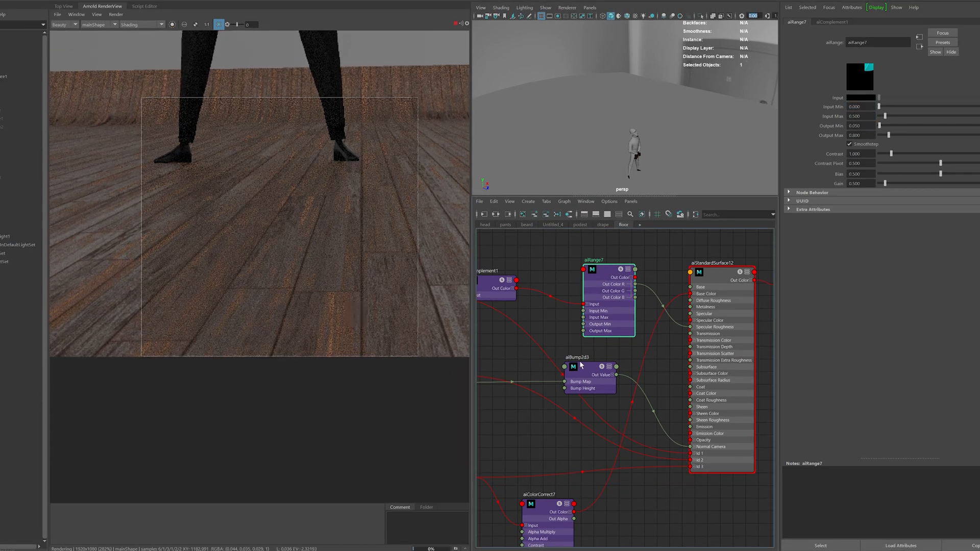
Set aiRange7's input max to 1 and relink aiBump2d3's output to the floor shader's normal camera
scroll(255, 250, down, 2)
drag(867, 117, 822, 116)
text(1)
key(Return)
alt+middle_drag(327, 228, 333, 221)
drag(616, 375, 690, 446)
scroll(247, 212, down, 2)
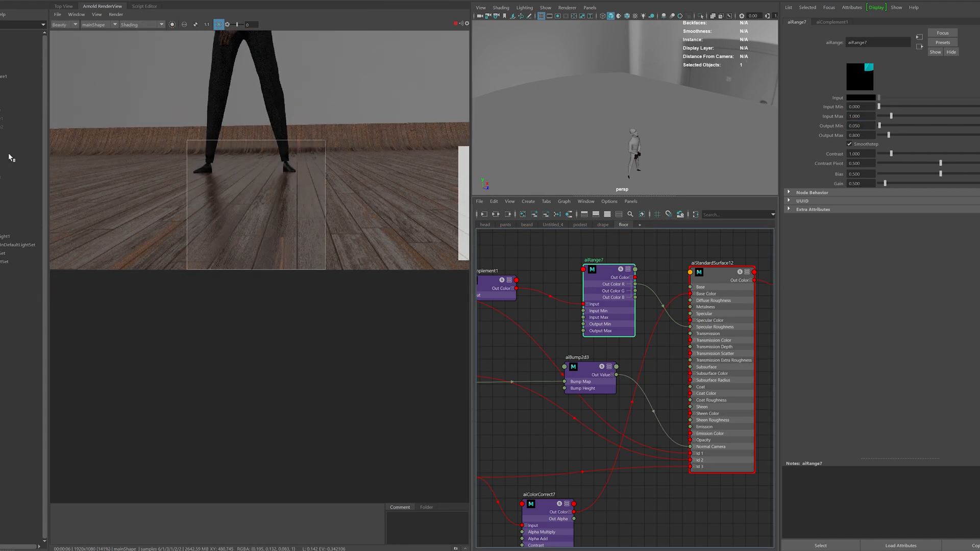
Hide the sky dome light and unhide the scene's stage lights
click(6, 237)
key(ctrl+h)
click(18, 93)
key(shift+h)
scroll(292, 178, up, 2)
scroll(292, 200, down, 2)
Set aiRange7's output min to 0.6 and render a region over the floor
click(607, 269)
drag(863, 126, 829, 136)
text(0.6)
key(Return)
scroll(384, 217, up, 4)
scroll(238, 216, down, 4)
drag(213, 156, 367, 290)
Set aiRange7's input min to 0.05 while previewing the node isolated, and compare it with the full floor render
click(172, 24)
drag(863, 107, 841, 108)
text(0.05)
key(Return)
click(243, 180)
click(172, 25)
scroll(316, 279, down, 2)
drag(606, 312, 600, 311)
drag(862, 107, 838, 107)
scroll(283, 225, down, 6)
scroll(312, 204, up, 6)
Unhide the stage curtains around the character
drag(20, 111, 20, 127)
key(shift+h)
scroll(205, 230, down, 6)
scroll(327, 235, up, 6)
Render regions over the floor to examine the reflections of the curtains and light bulbs
drag(213, 195, 339, 336)
scroll(239, 275, up, 2)
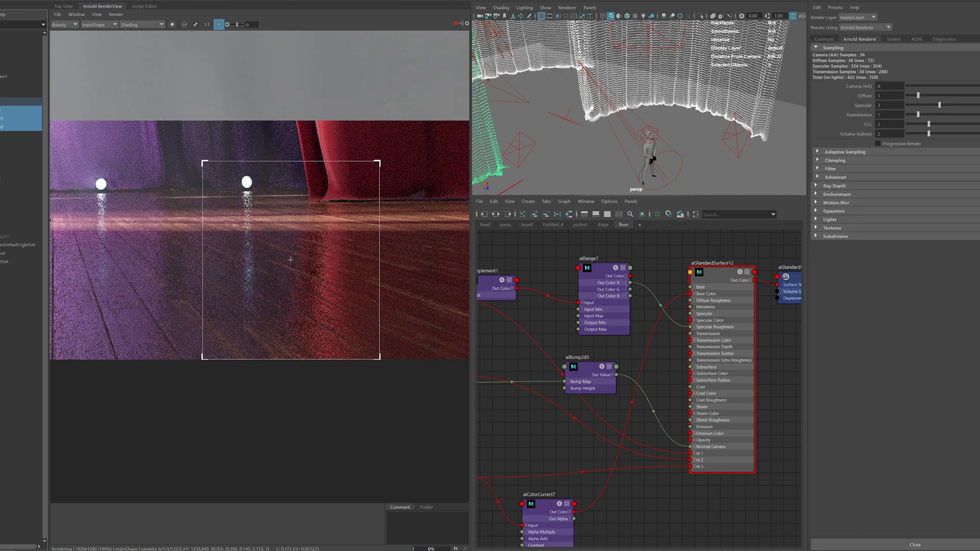
click(115, 14)
click(367, 402)
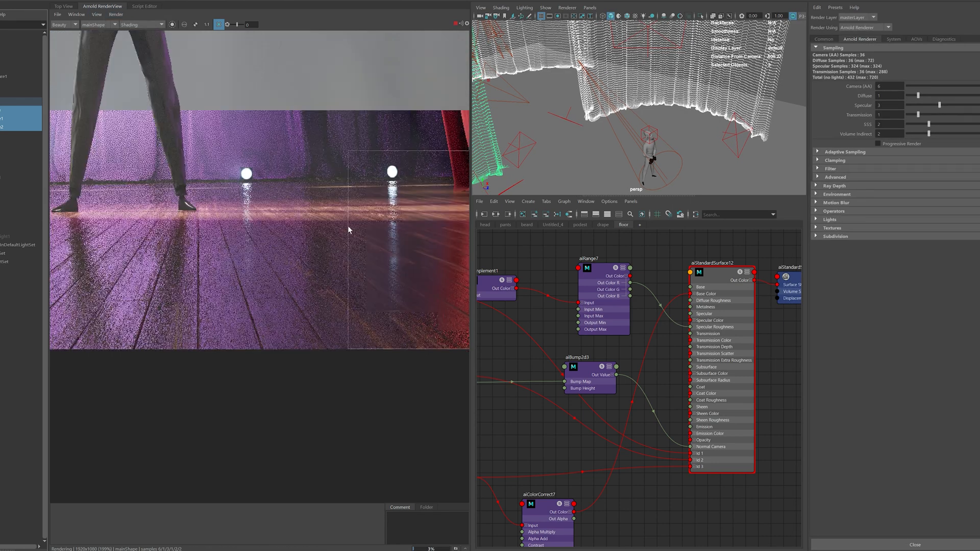
scroll(587, 432, down, 4)
scroll(587, 431, up, 3)
Rearrange the floor's nodes and connect aiNoise4's color output to an ID input of the floor shader
drag(598, 410, 566, 470)
drag(588, 336, 587, 393)
drag(562, 324, 773, 398)
Preview aiNoise4 isolated in the render, set its scale to 4 on all three axes, and adjust its distortion
click(543, 319)
click(172, 25)
key(ctrl+a)
drag(870, 147, 819, 155)
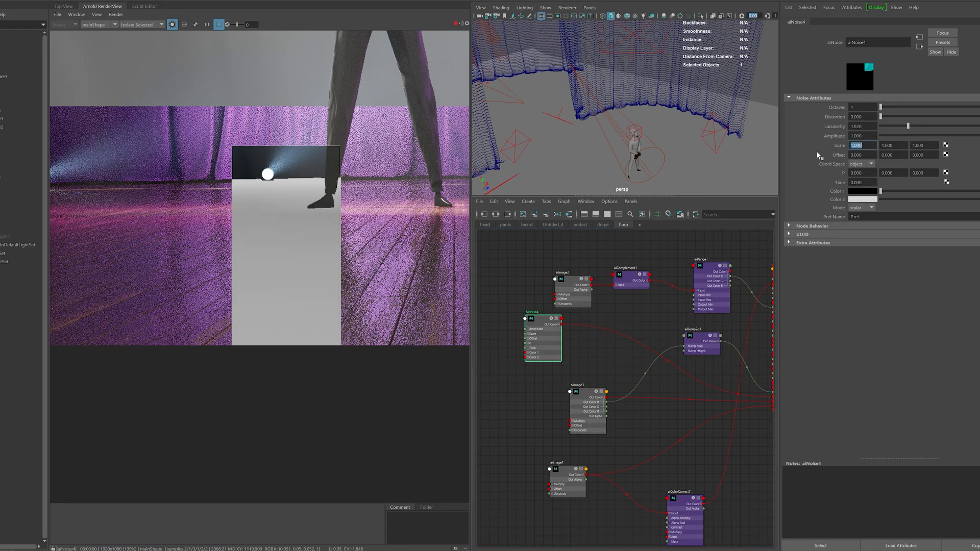
text(4)
key(Tab)
text(4)
key(Tab)
text(4)
key(Return)
drag(881, 117, 890, 117)
Create an aiBump2d node, feed aiNoise4's red output into its bump map, wire it into the floor shader, and stop isolating
key(Tab)
text(aibump)
key(Return)
mouse_move(639, 327)
mouse_down()
mouse_move(583, 333)
mouse_move(632, 340)
mouse_up()
click(549, 305)
alt+middle_drag(728, 283, 602, 265)
click(700, 314)
right_drag(696, 311, 685, 408)
drag(580, 313, 673, 414)
click(172, 24)
drag(686, 307, 575, 278)
alt+middle_drag(576, 277, 693, 292)
Set aiNoise4's scale to 2 on all axes
click(658, 319)
drag(867, 108, 822, 107)
click(529, 265)
drag(869, 146, 817, 152)
text(2)
key(Tab)
text(2)
Set aiBump2d4's bump height to 0.22 and render a region covering the floor around the character's feet
click(659, 318)
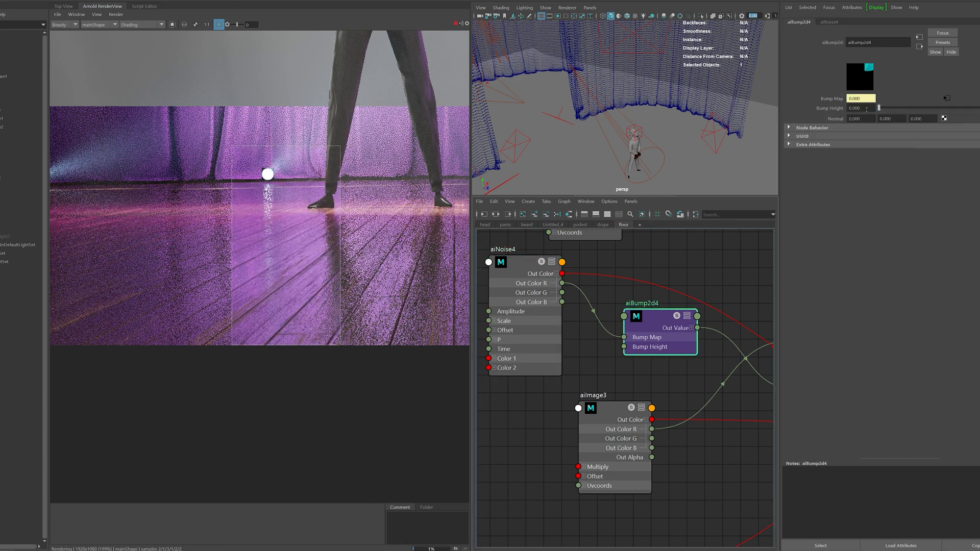
drag(880, 108, 906, 107)
alt+middle_drag(403, 270, 298, 267)
scroll(298, 267, down, 4)
drag(438, 182, 122, 320)
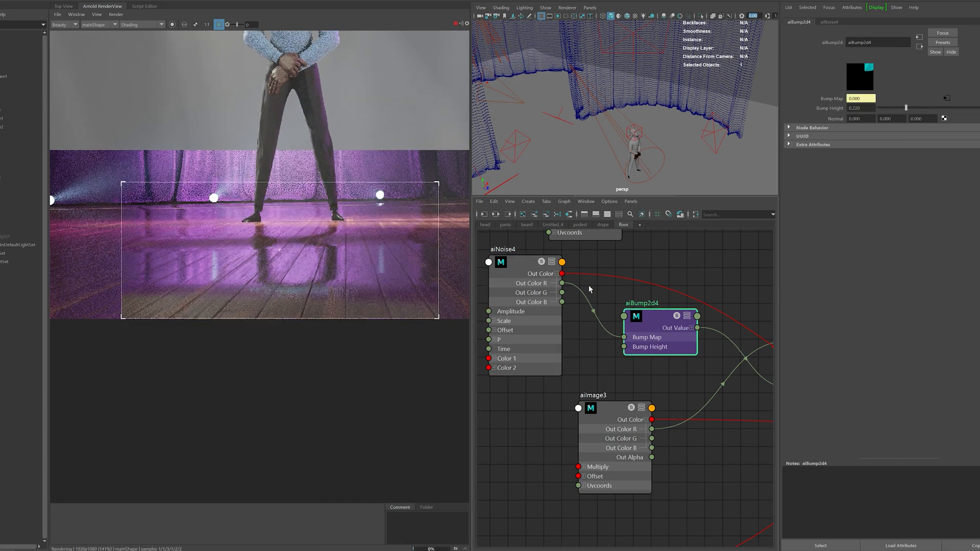
Set aiNoise4's distortion to 0 and octaves to 3, and lower aiBump2d4's bump height
click(528, 264)
drag(881, 117, 829, 116)
text(0)
double_click(853, 108)
click(517, 263)
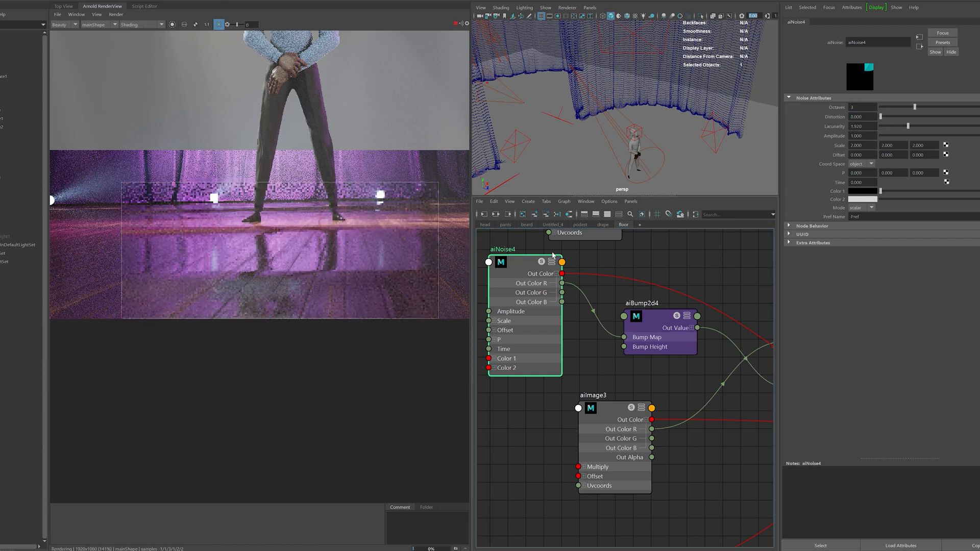
click(658, 316)
ctrl+drag(865, 108, 862, 109)
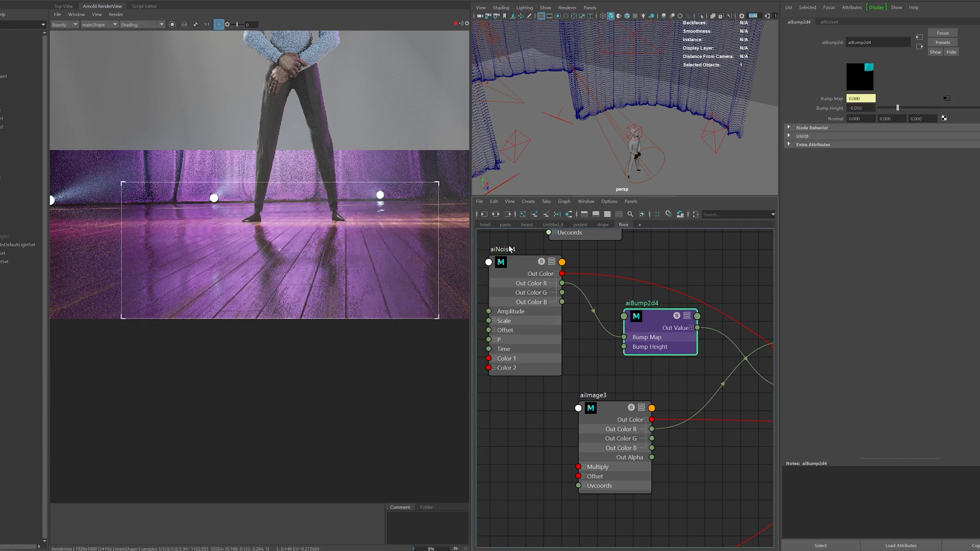
Reset aiNoise4's distortion to 0, try a scale of 3, and return the scale to 2
click(523, 264)
drag(881, 117, 884, 117)
click(834, 119)
text(0)
click(840, 144)
text(3)
key(Tab)
text(3)
key(Tab)
click(841, 145)
text(2)
key(Tab)
text(2)
key(Tab)
Widen the render view and examine the bumped floor reflections around the character
scroll(317, 200, down, 3)
click(402, 263)
middle_drag(403, 263, 361, 301)
drag(470, 296, 492, 296)
middle_drag(271, 266, 292, 328)
scroll(291, 328, up, 1)
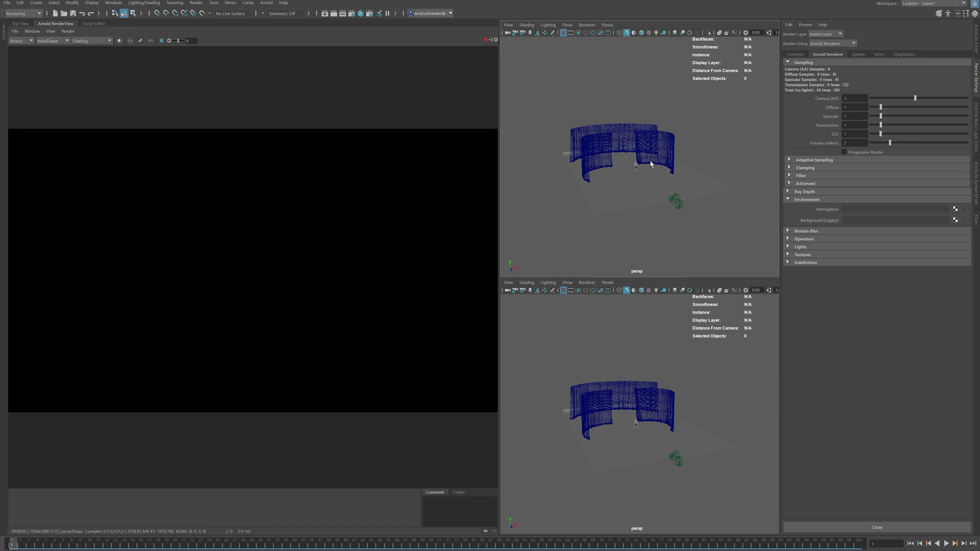
Create a spot light in the stage scene with the character and curtains in view
alt+drag(663, 143, 668, 174)
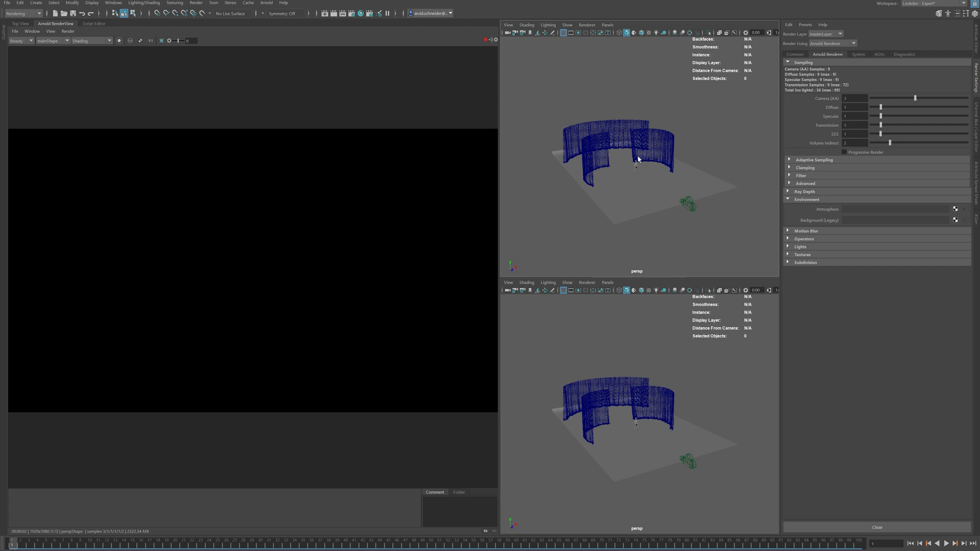
alt+drag(638, 156, 641, 172)
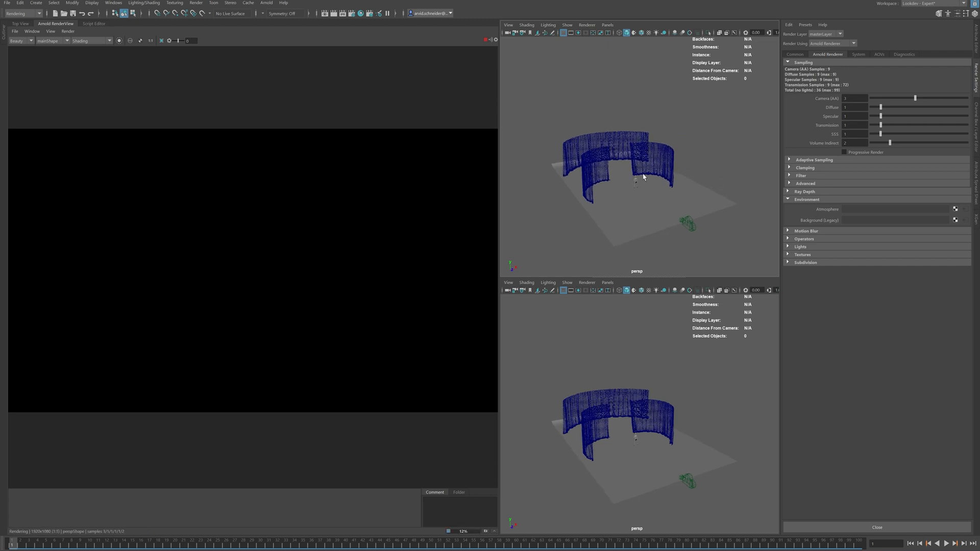
alt+right_drag(638, 132, 688, 181)
alt+drag(688, 182, 711, 186)
alt+right_drag(711, 187, 628, 188)
alt+drag(628, 188, 637, 188)
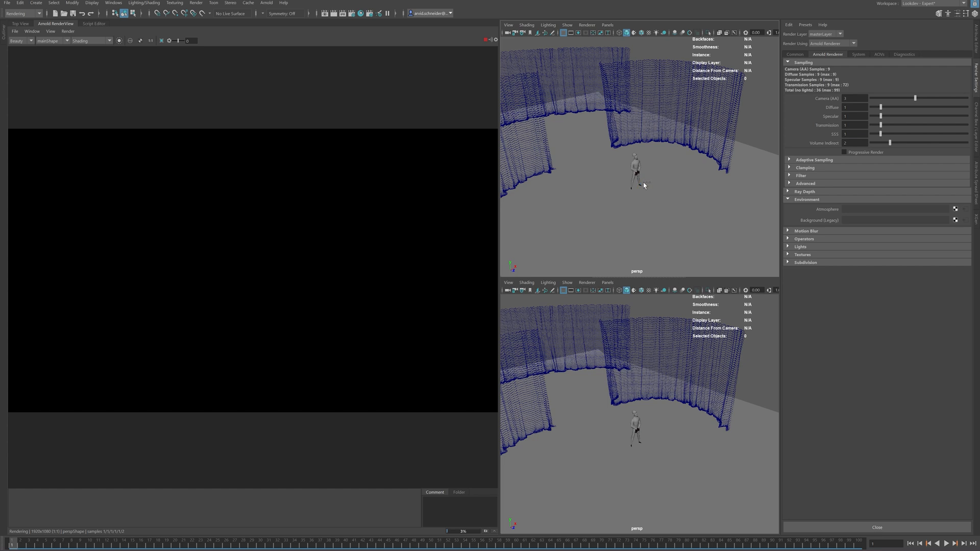
click(40, 5)
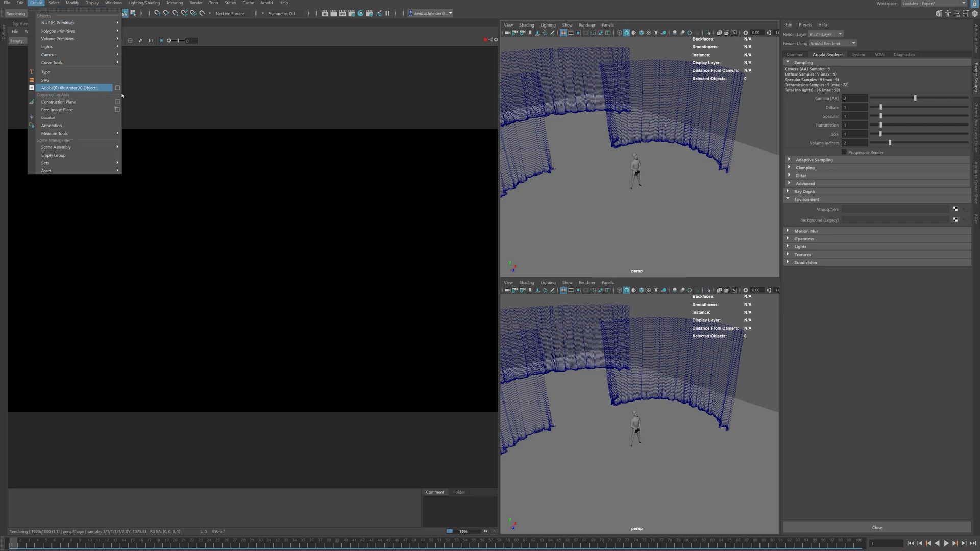
mouse_move(77, 46)
click(154, 71)
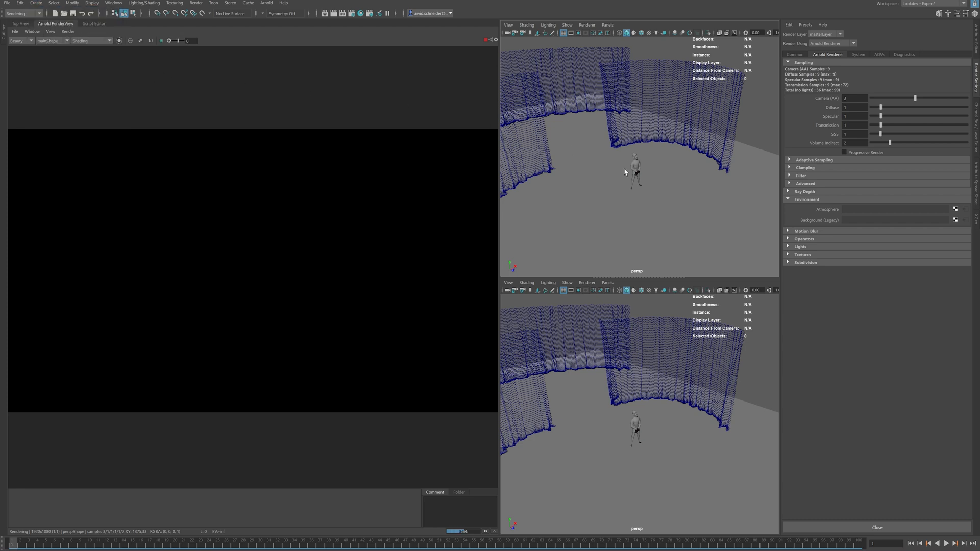
Scale up the spot light, raise it above the character, and rotate it to point straight down
alt+drag(597, 188, 673, 180)
key(r)
key(w)
drag(635, 149, 606, 35)
key(e)
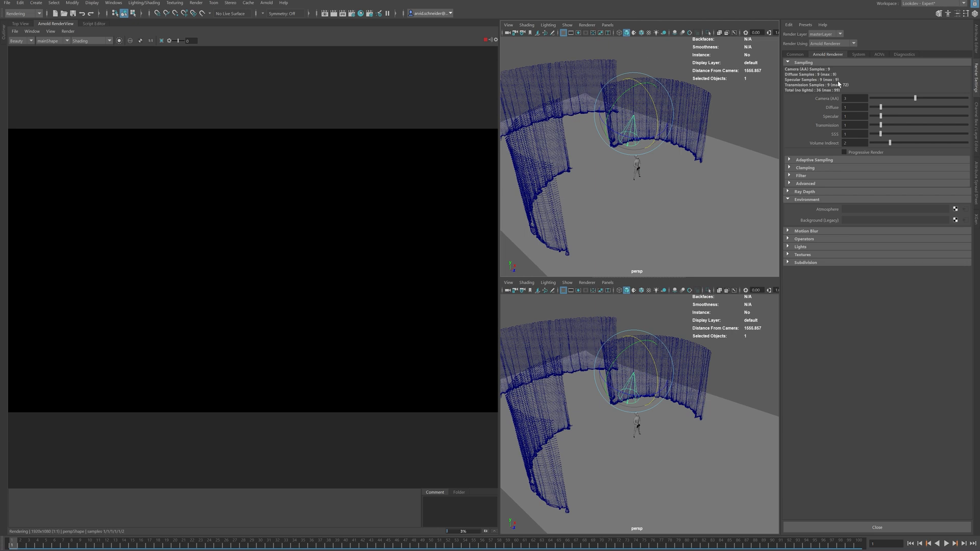
Set the spot light's Arnold exposure to 15, and raise it further to about 20.6
key(ctrl+a)
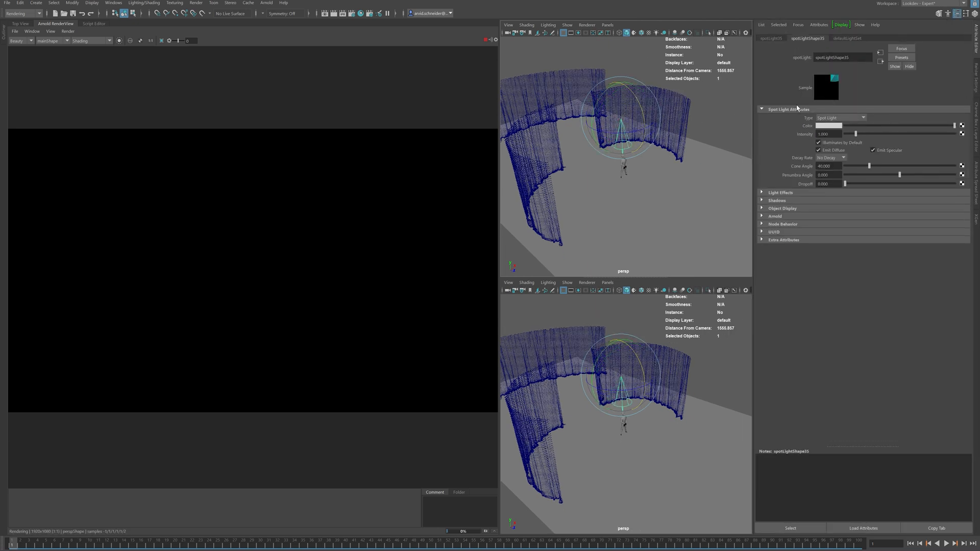
click(786, 110)
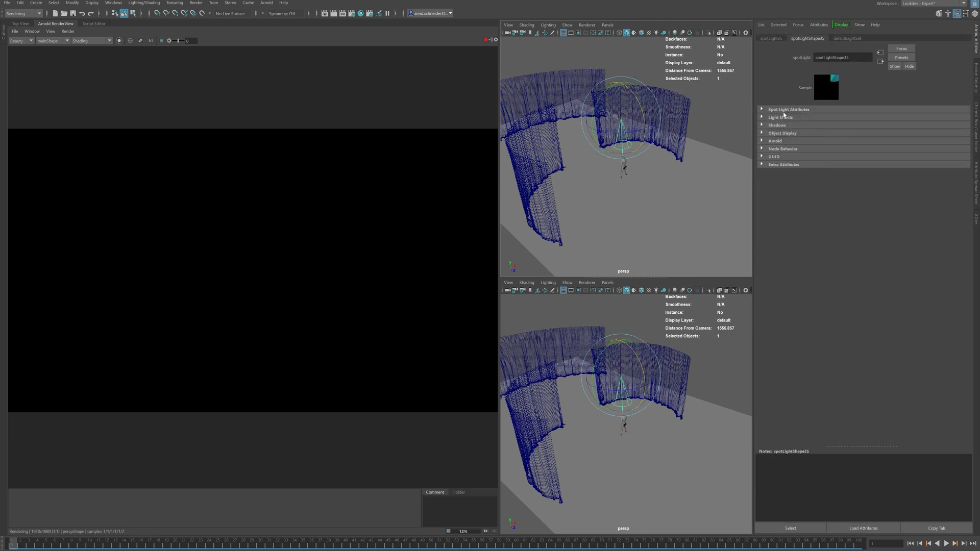
click(776, 141)
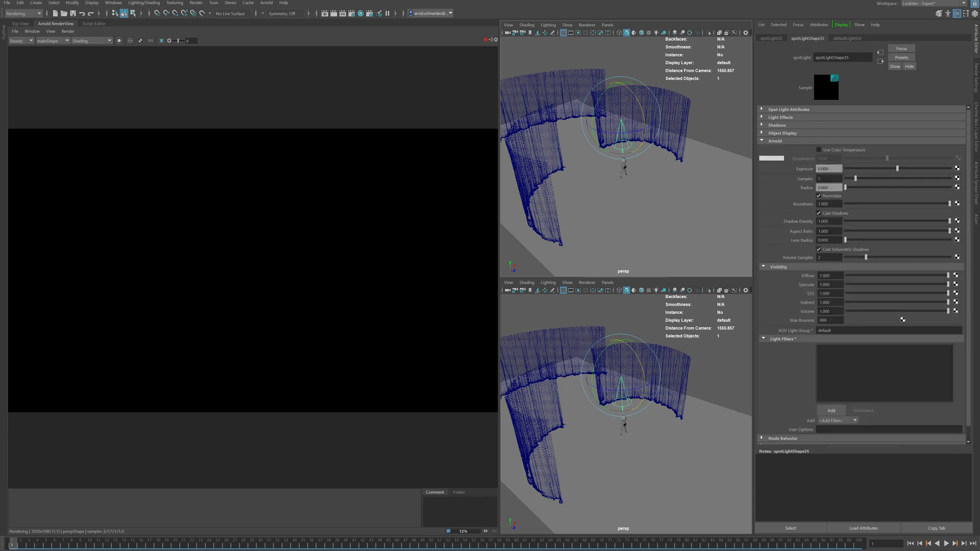
text(15)
key(Return)
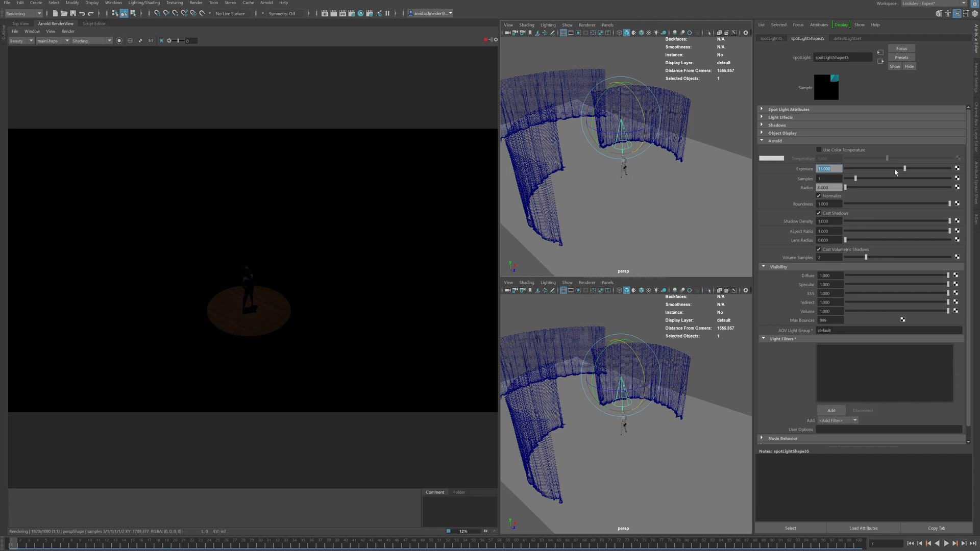
drag(904, 169, 921, 168)
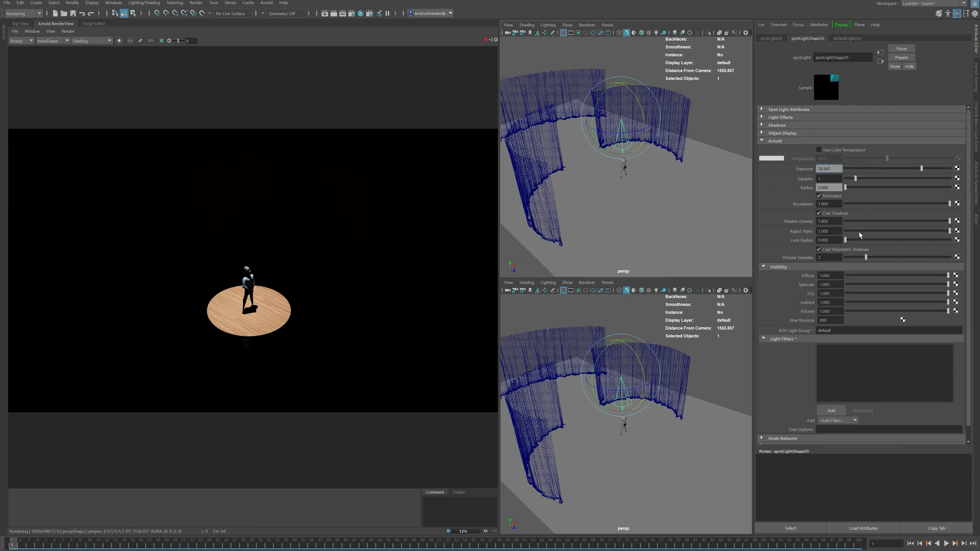
Soften the spot light's edge with a cone angle of about 44.2, penumbra angle of about -1.4 and dropoff of 2.26
click(785, 110)
drag(854, 449, 860, 537)
drag(869, 169, 904, 176)
drag(846, 185, 890, 182)
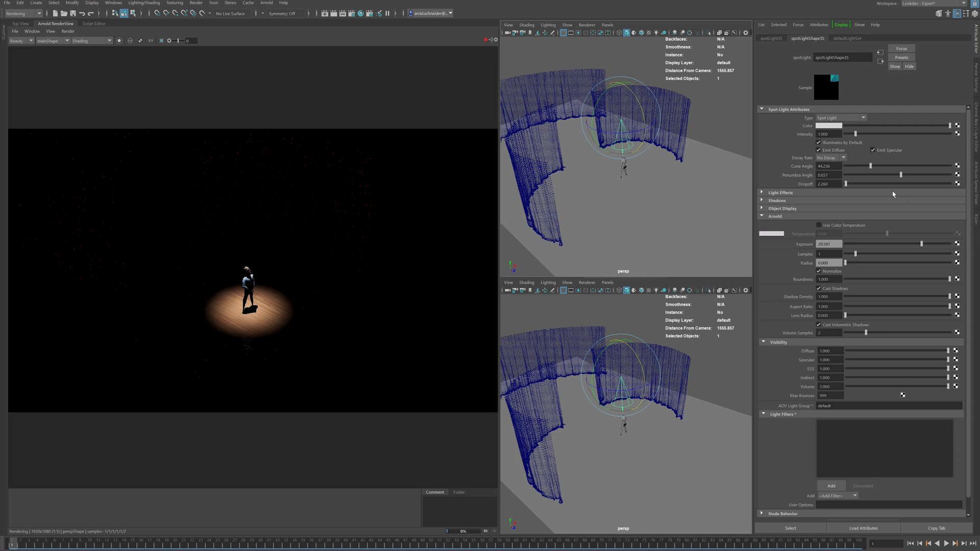
mouse_move(893, 175)
mouse_down()
mouse_move(883, 177)
mouse_move(922, 176)
mouse_move(890, 176)
mouse_up()
Try a spot light radius of 1, set it to 5, and inspect the character's shadow on the floor
mouse_move(675, 347)
alt+mouse_down()
mouse_move(698, 349)
mouse_move(683, 349)
alt+mouse_up()
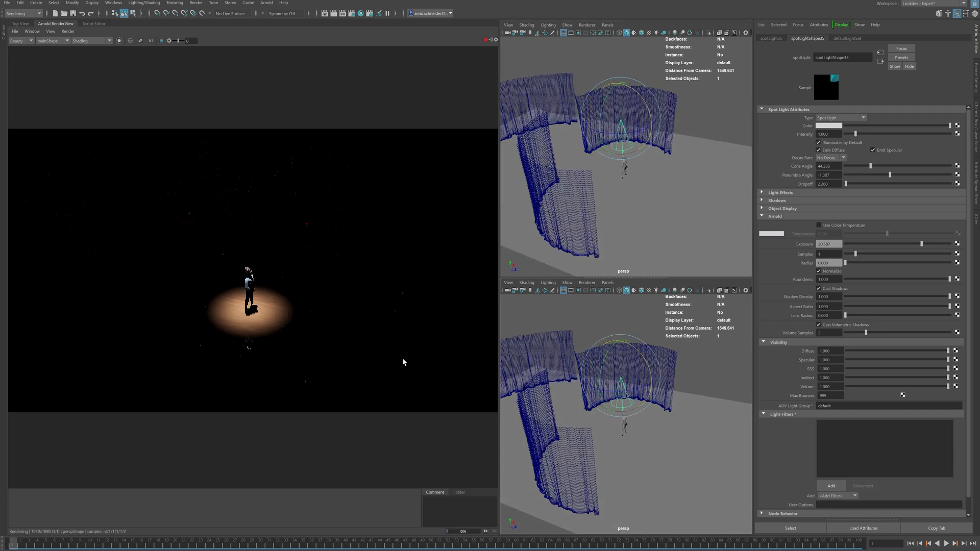
alt+right_drag(220, 352, 328, 287)
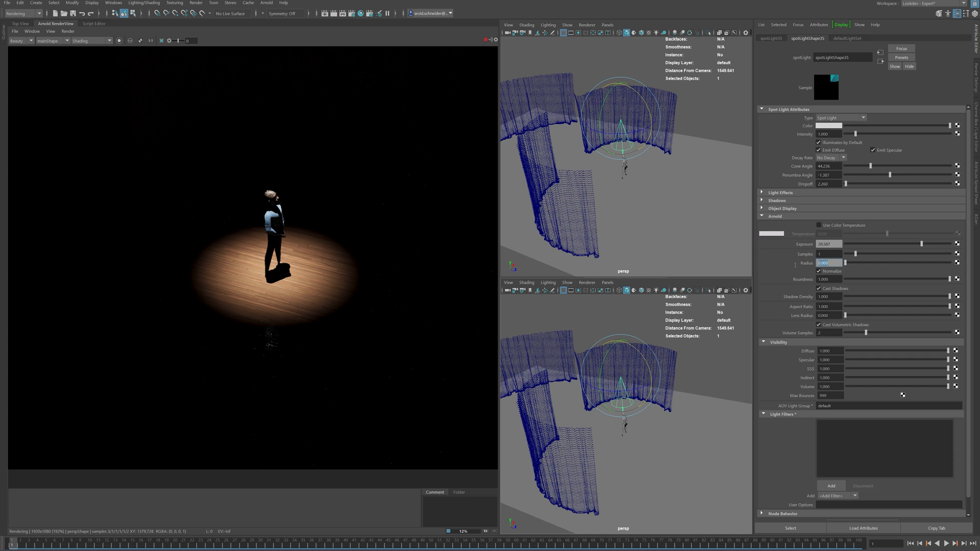
text(1)
key(Return)
text(5)
key(Return)
scroll(283, 281, up, 3)
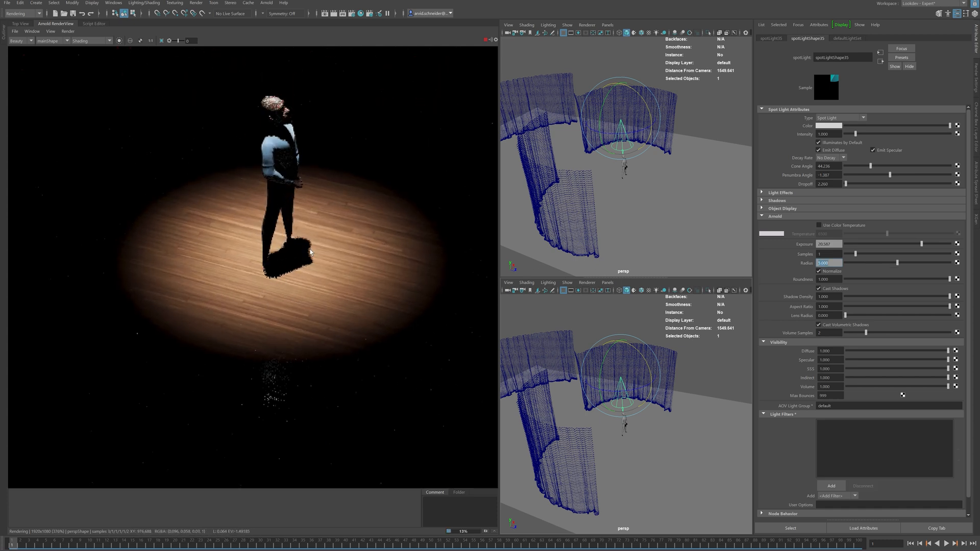
scroll(295, 247, down, 3)
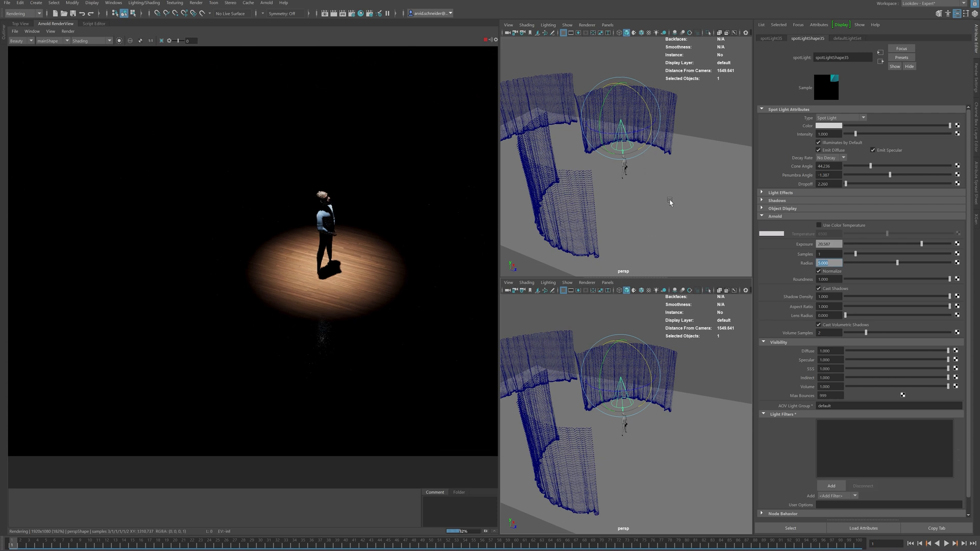
Switch the render view to the main camera, mainShape
click(53, 47)
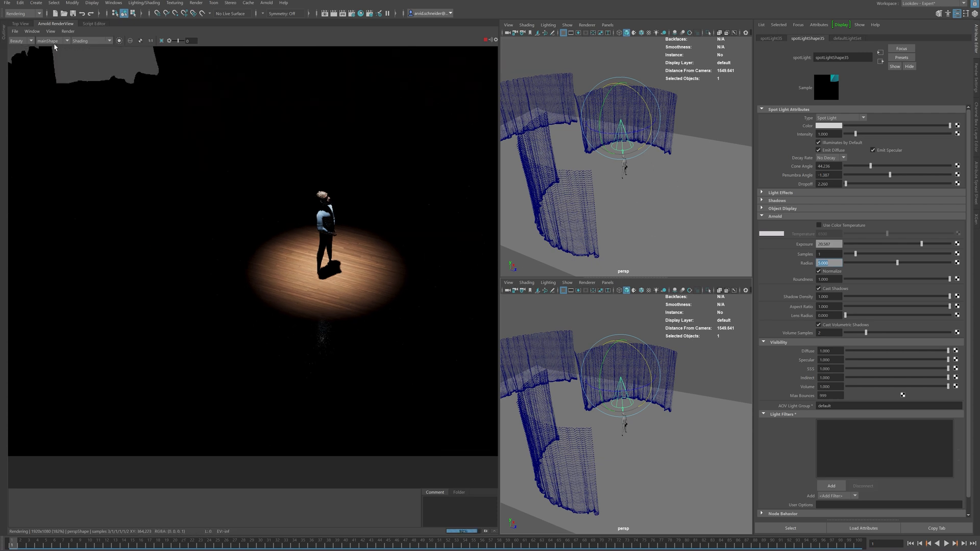
click(54, 41)
click(58, 48)
click(59, 42)
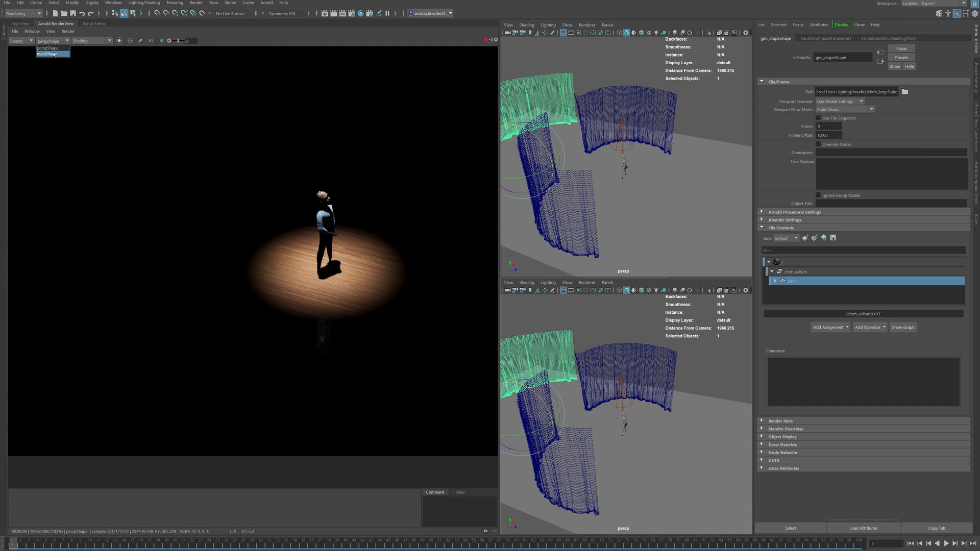
click(55, 46)
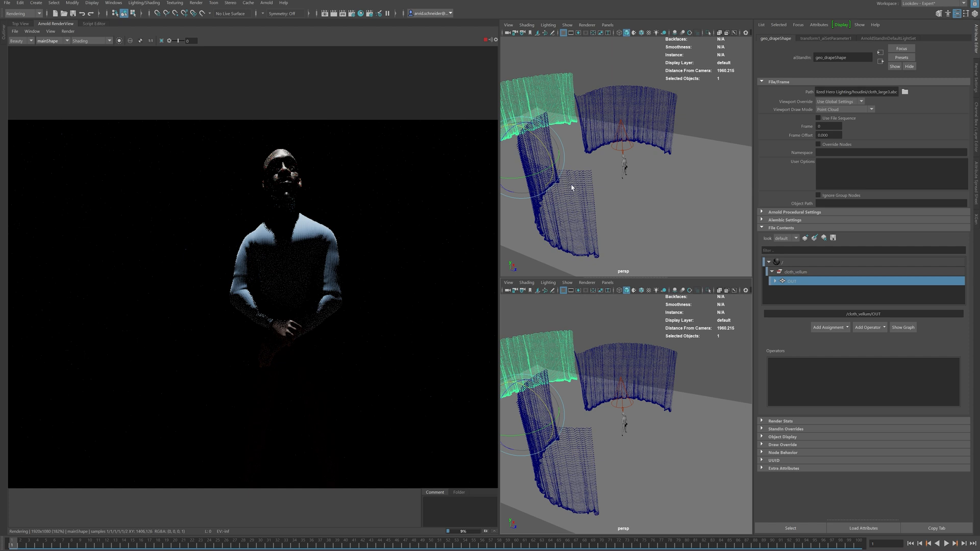
Look through the selected spot light in the second viewport, frame the character's head, and pull the light back
click(623, 151)
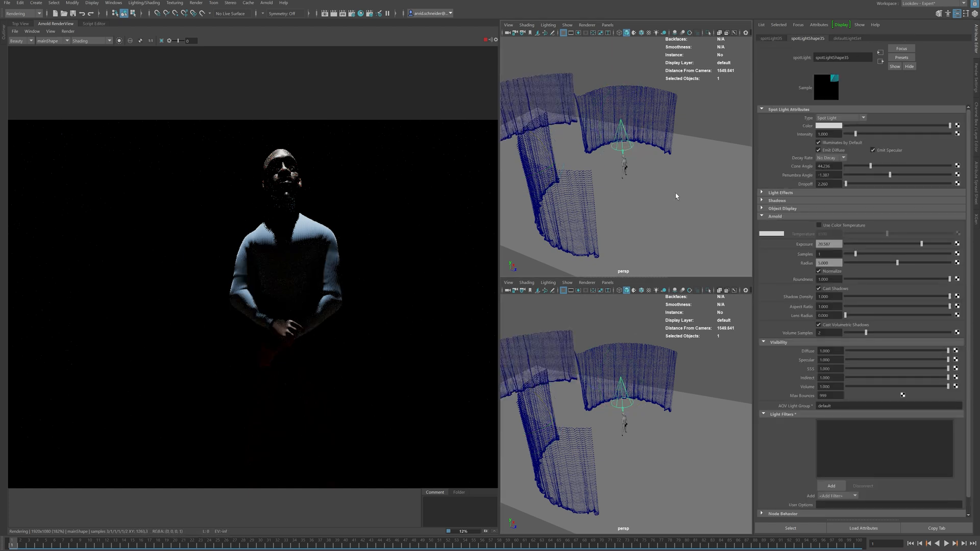
click(608, 283)
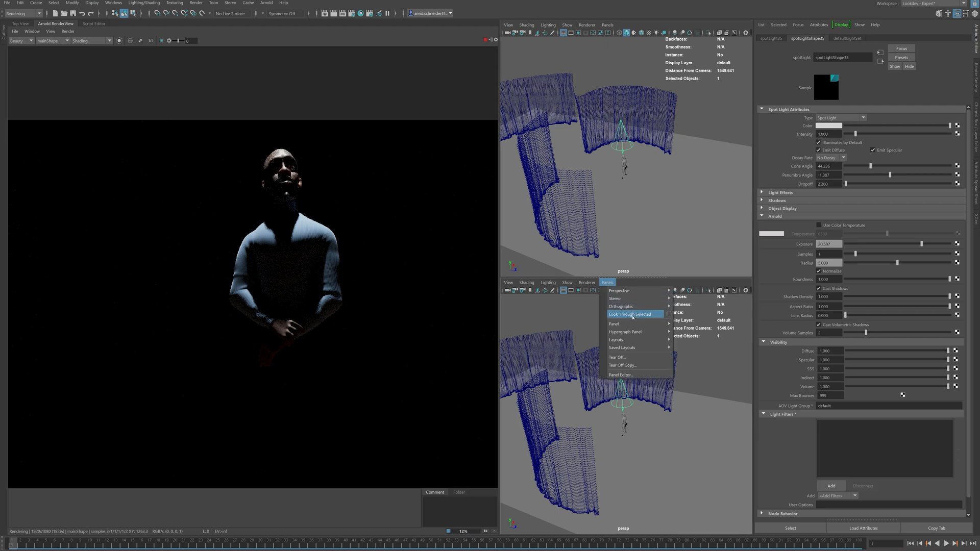
click(631, 313)
click(627, 424)
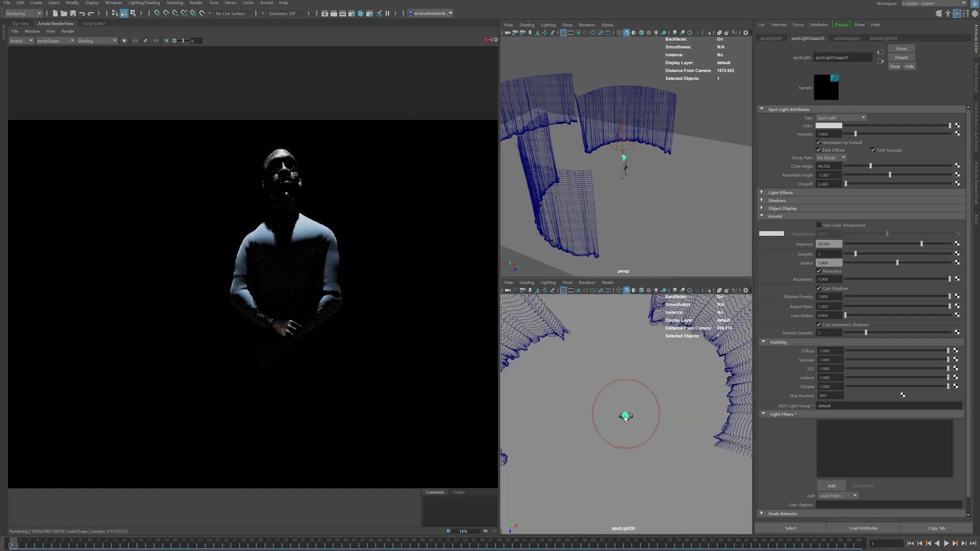
key(f)
scroll(684, 378, down, 10)
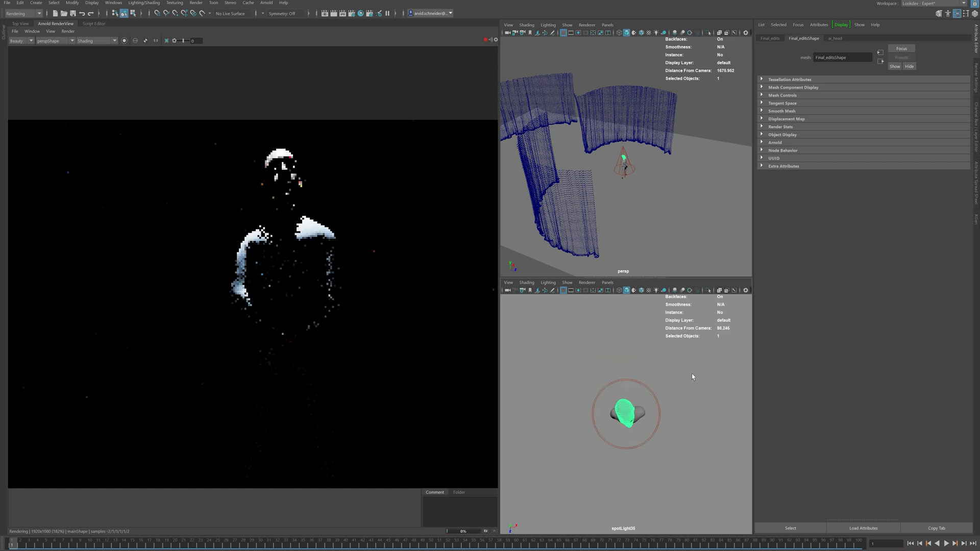
Orbit the spot light from overhead to an angled position beside the character and check the light on the face
alt+drag(635, 414, 653, 404)
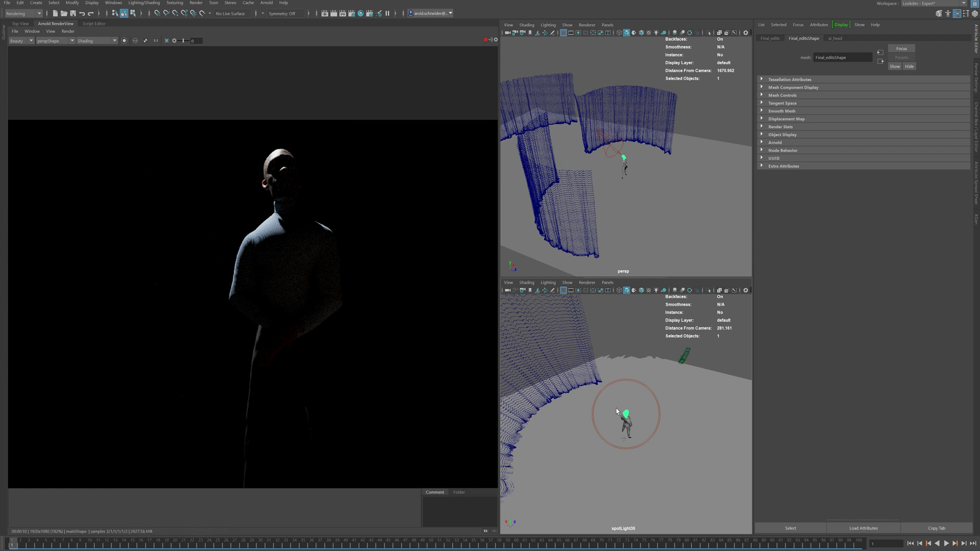
alt+drag(635, 411, 623, 412)
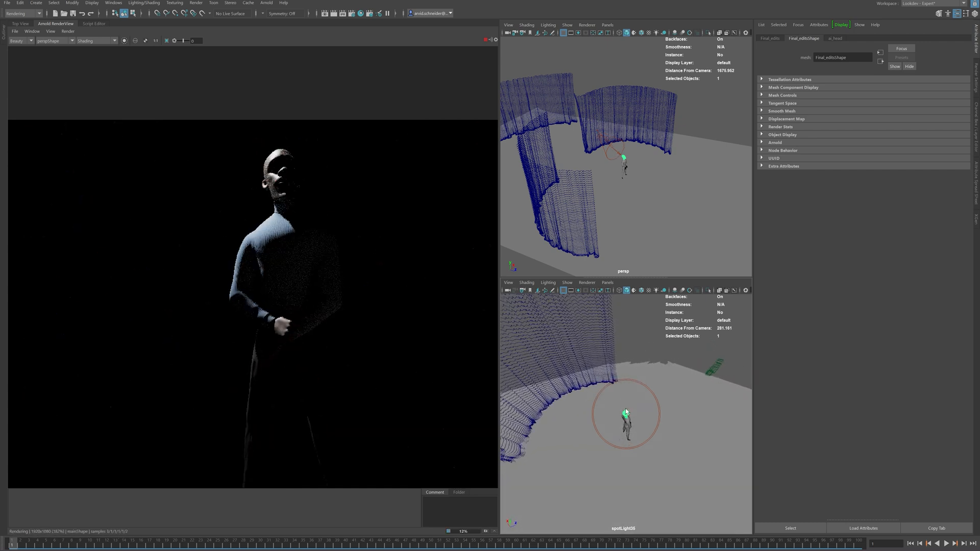
middle_drag(292, 166, 296, 210)
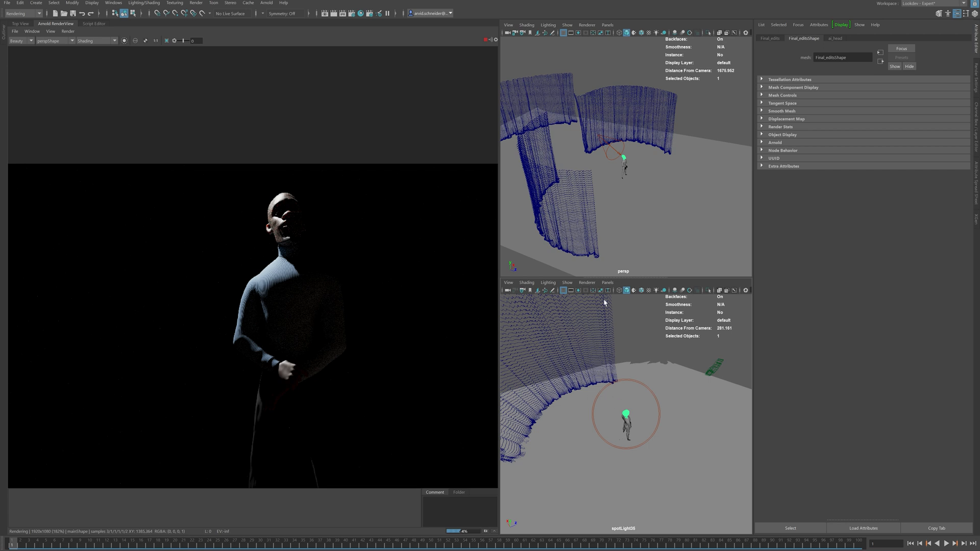
Widen the viewports and fine-tune the spot light's angle around the head, test-rendering a region over the face
drag(499, 309, 386, 308)
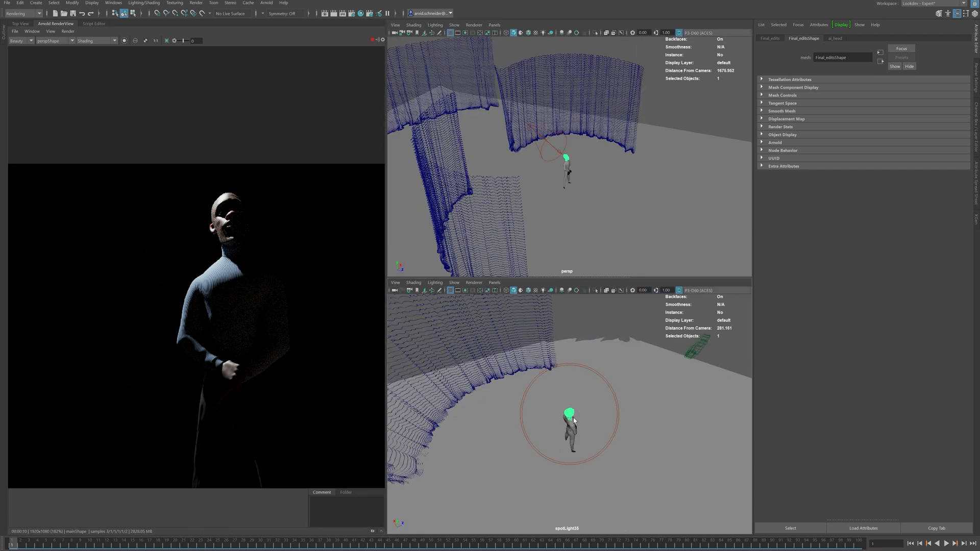
alt+drag(579, 419, 527, 381)
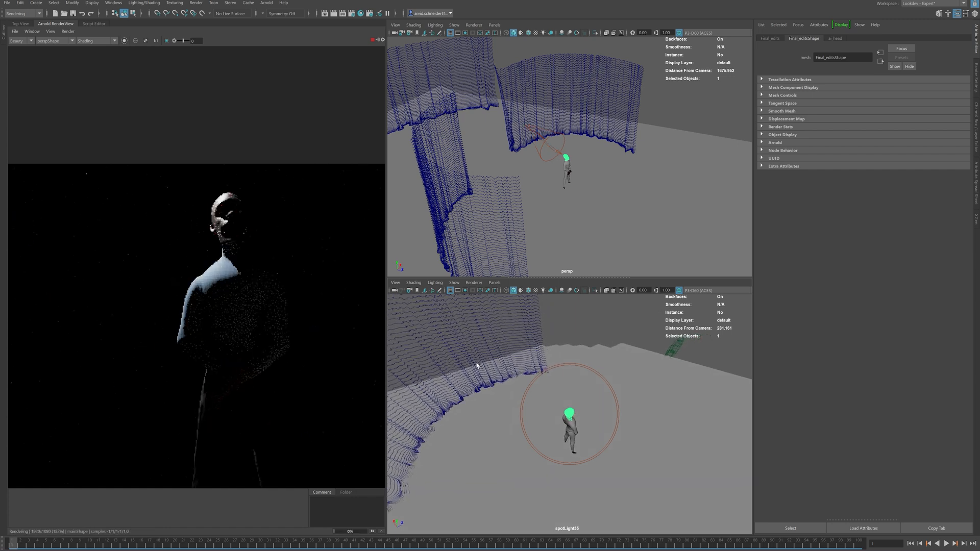
drag(204, 172, 268, 259)
alt+drag(571, 415, 571, 412)
shift+click(250, 373)
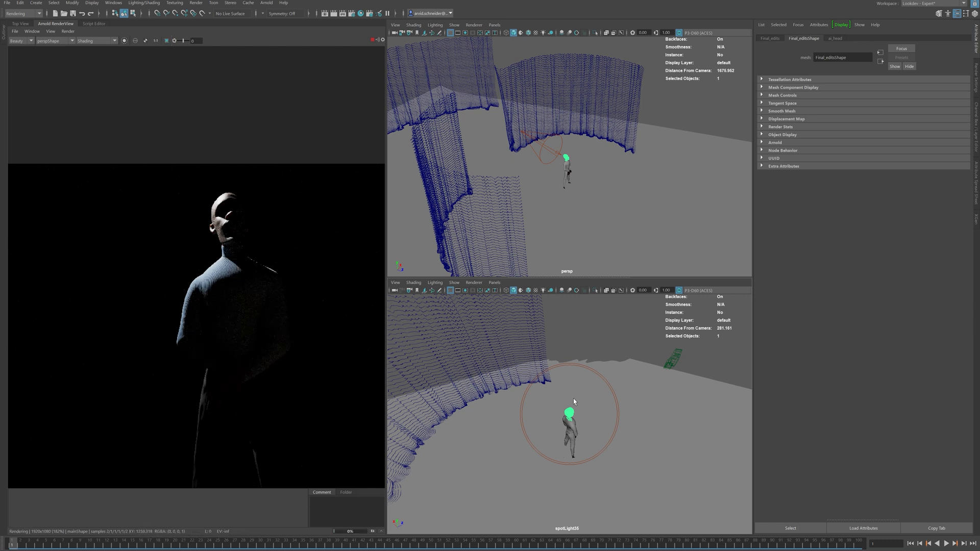
Pull the spot light farther back from the character and test-render a region over the head
alt+right_drag(475, 422, 450, 439)
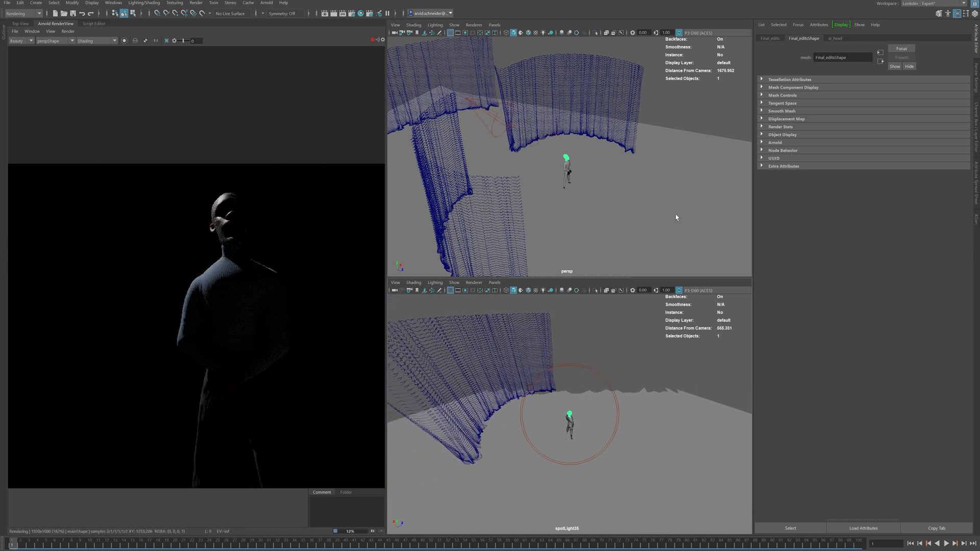
drag(185, 173, 261, 278)
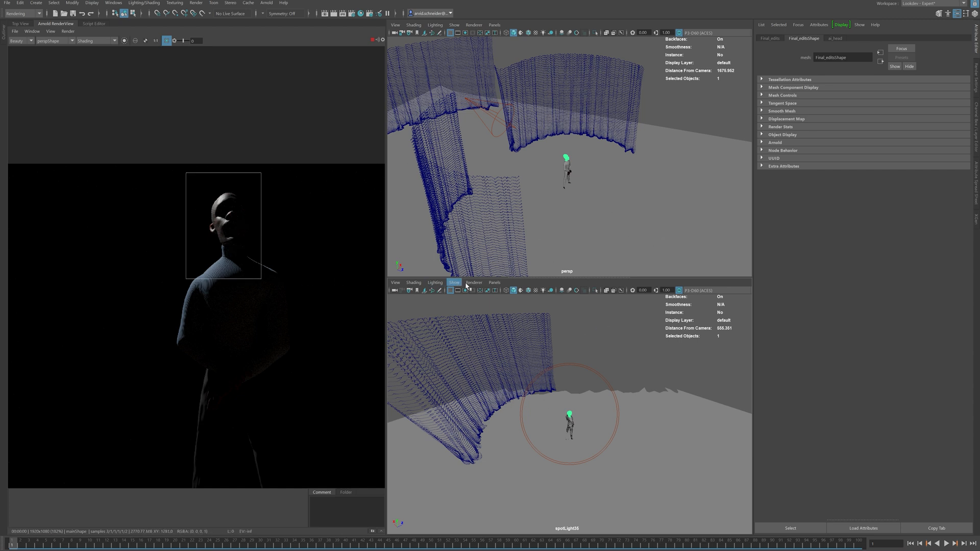
Return the second viewport to the perspective camera, raise the spot light's exposure to about 22.5, and render the full frame again
click(494, 282)
mouse_move(531, 290)
click(587, 324)
alt+right_drag(641, 359, 605, 361)
alt+drag(605, 361, 514, 386)
click(515, 387)
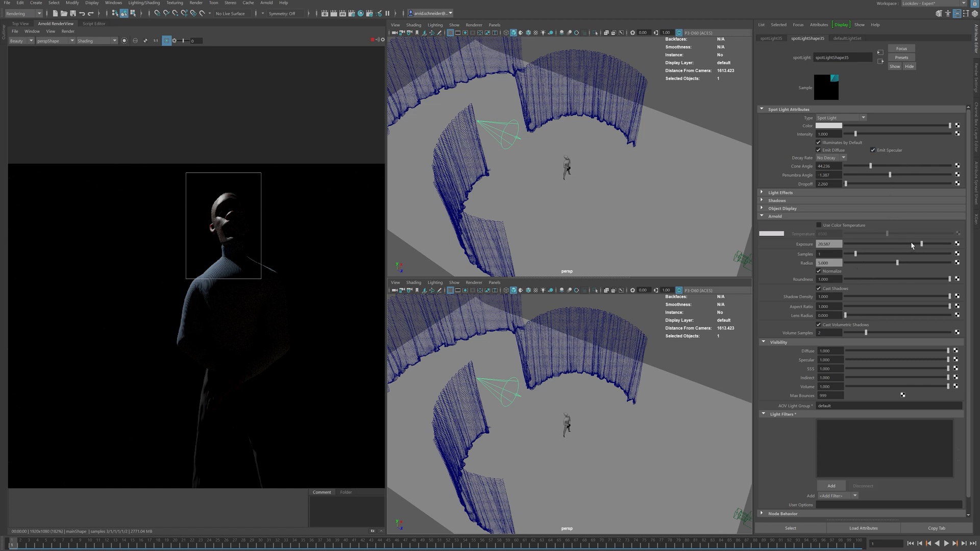
drag(912, 245, 926, 246)
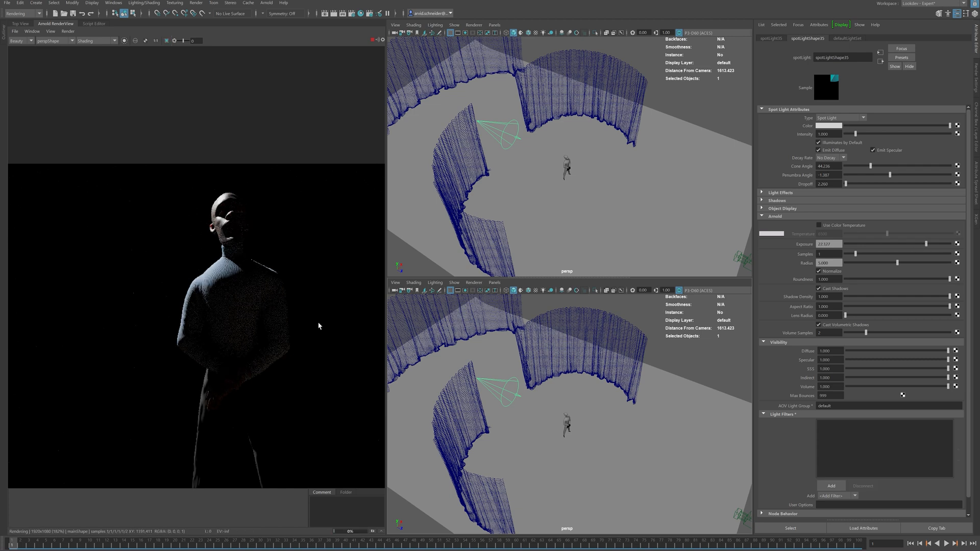
click(158, 43)
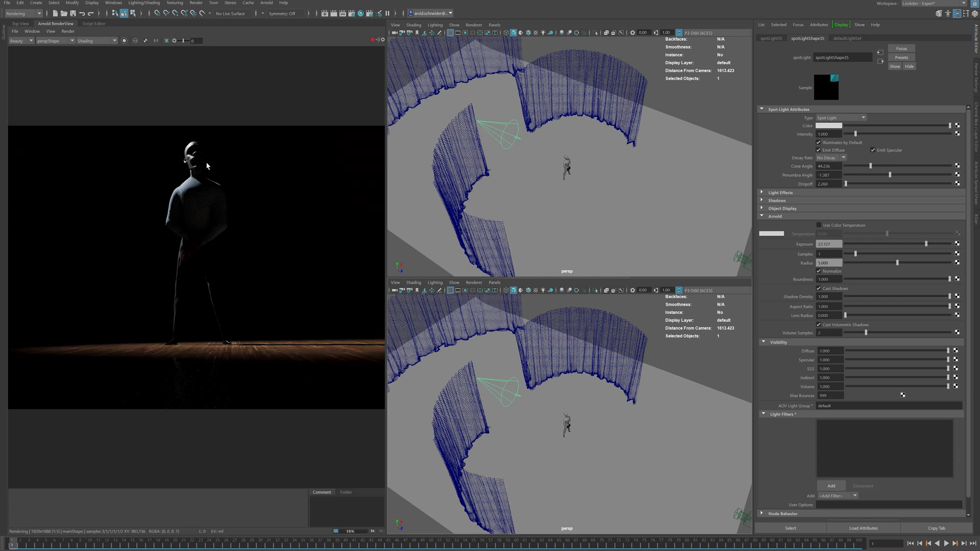
Check the spot light's spread on the stage through perspShape, and return the render view to mainShape
click(60, 40)
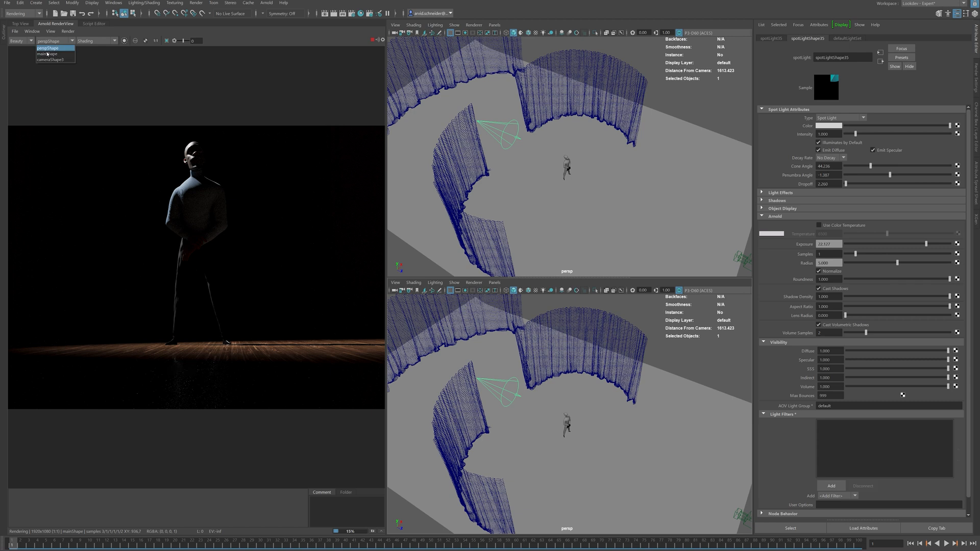
click(55, 49)
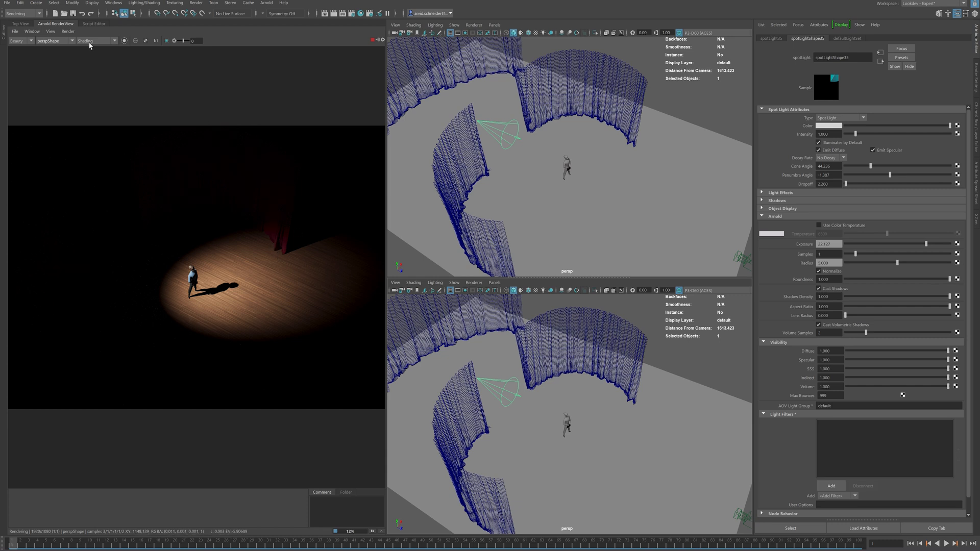
click(57, 41)
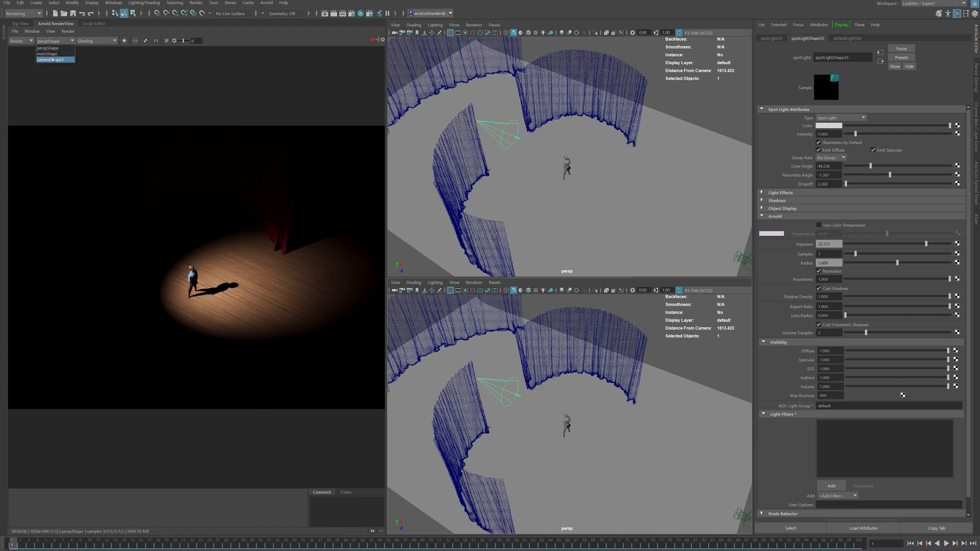
click(56, 56)
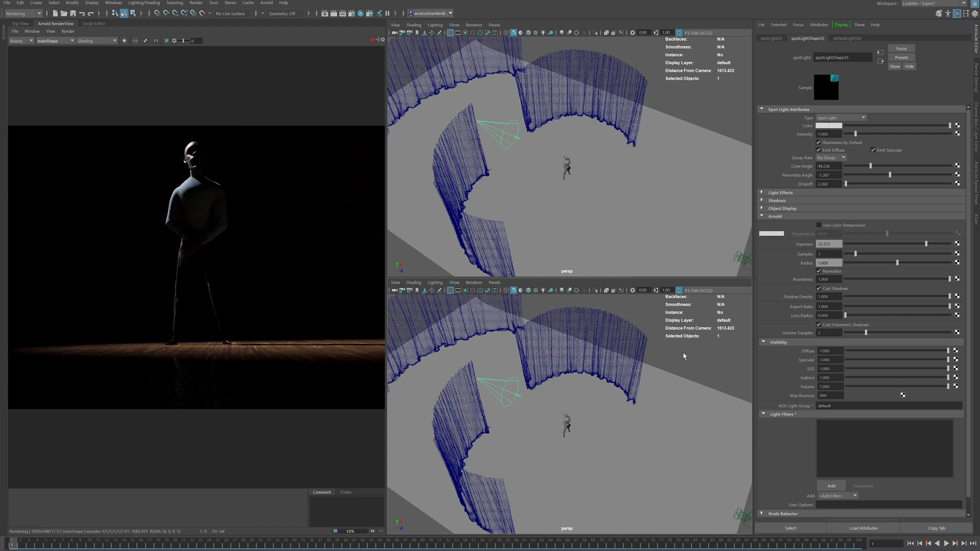
Clear the selection and create an Arnold area light for the stage
click(644, 342)
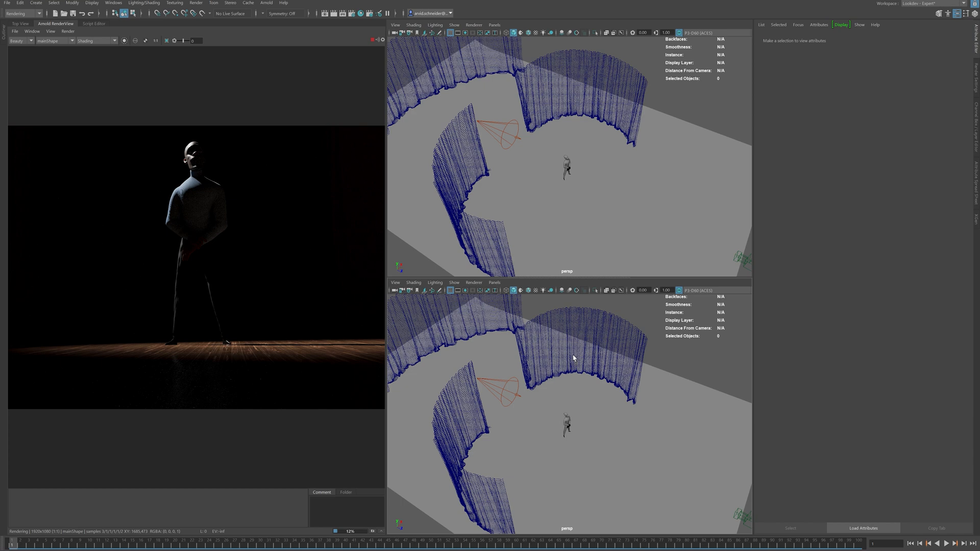
alt+drag(542, 365, 607, 360)
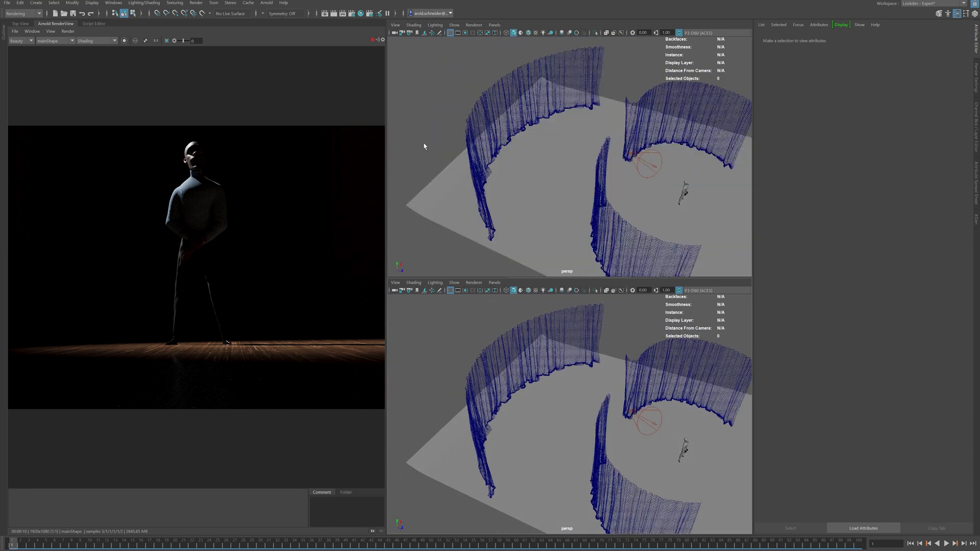
click(267, 3)
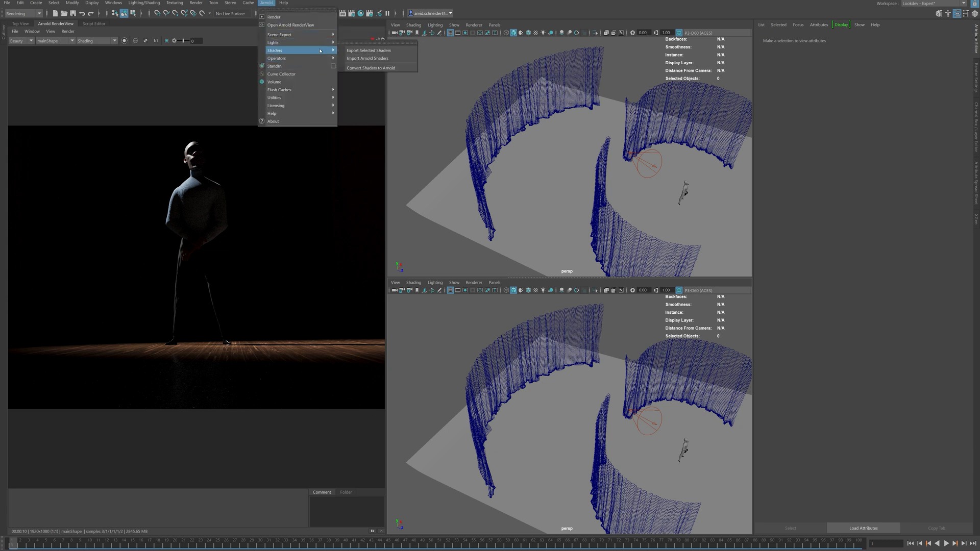
mouse_move(318, 45)
click(372, 43)
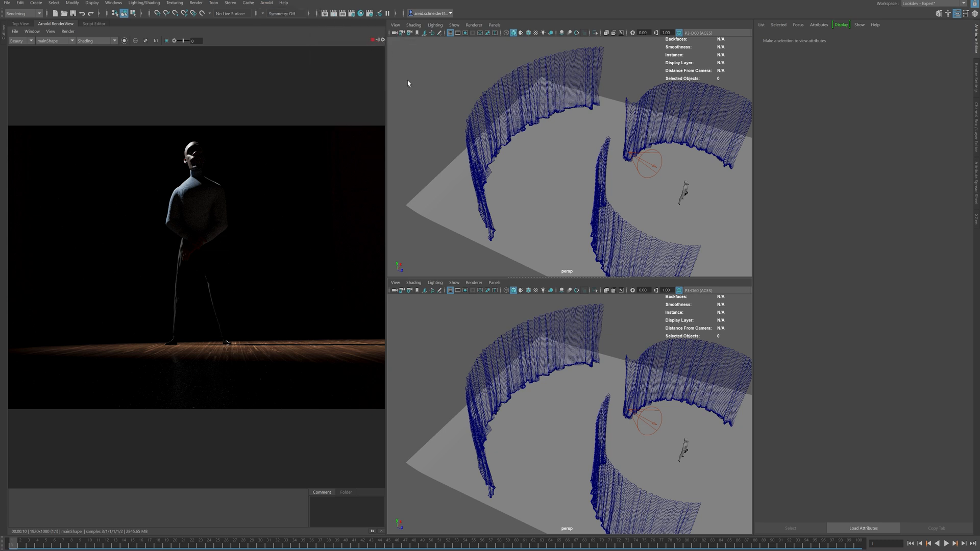
Enlarge the new area light and lift it above the stage floor in front of the back curtain
alt+drag(599, 389, 530, 404)
key(w)
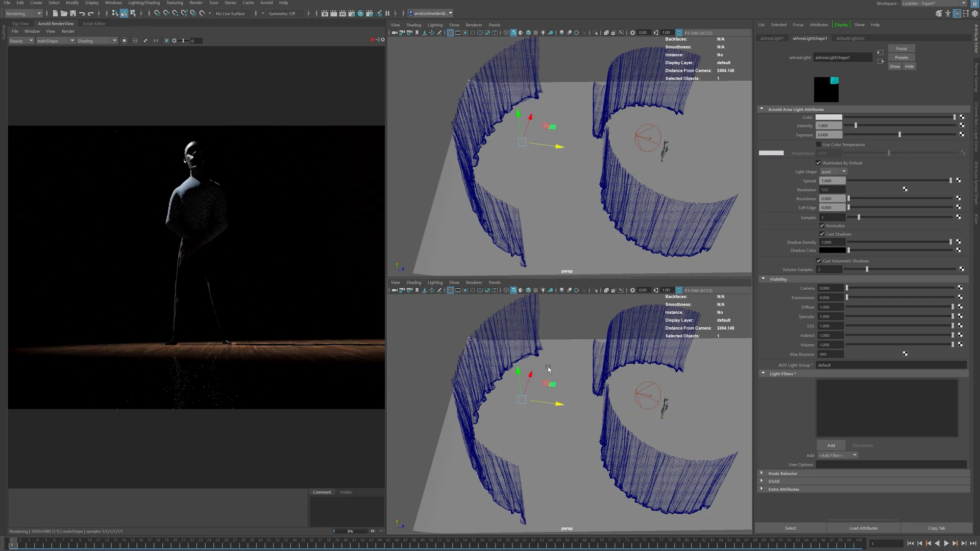
alt+drag(547, 369, 535, 372)
alt+right_drag(535, 372, 591, 377)
alt+middle_drag(591, 376, 619, 391)
key(r)
drag(559, 386, 606, 387)
alt+drag(551, 402, 586, 387)
key(w)
drag(515, 394, 514, 368)
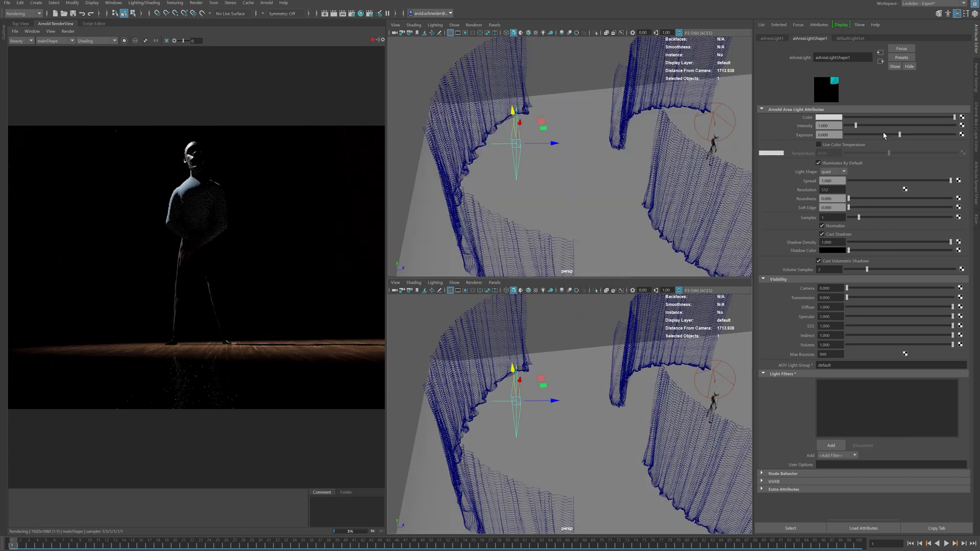
Set the area light's exposure to 18 and widen the render view to see the lit curtain
text(16)
key(Return)
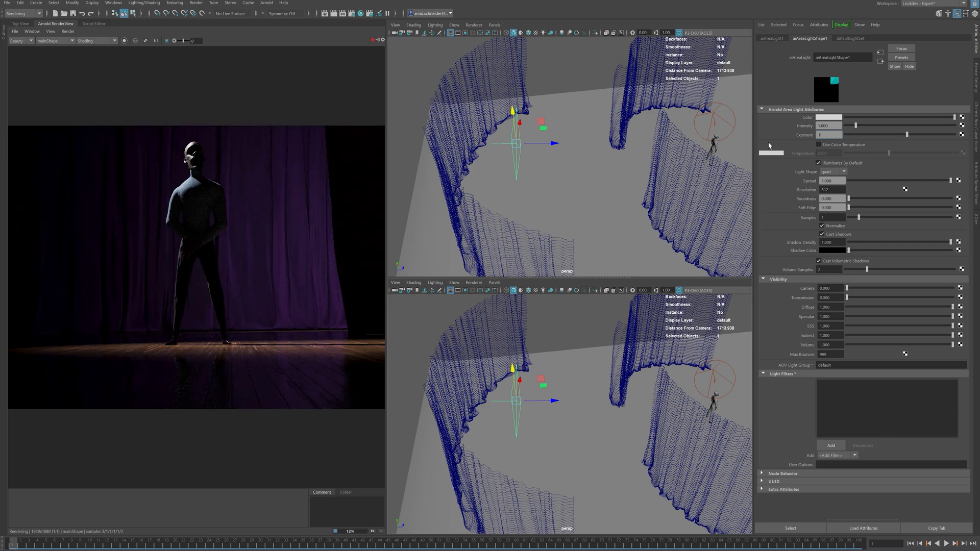
text(8)
key(Return)
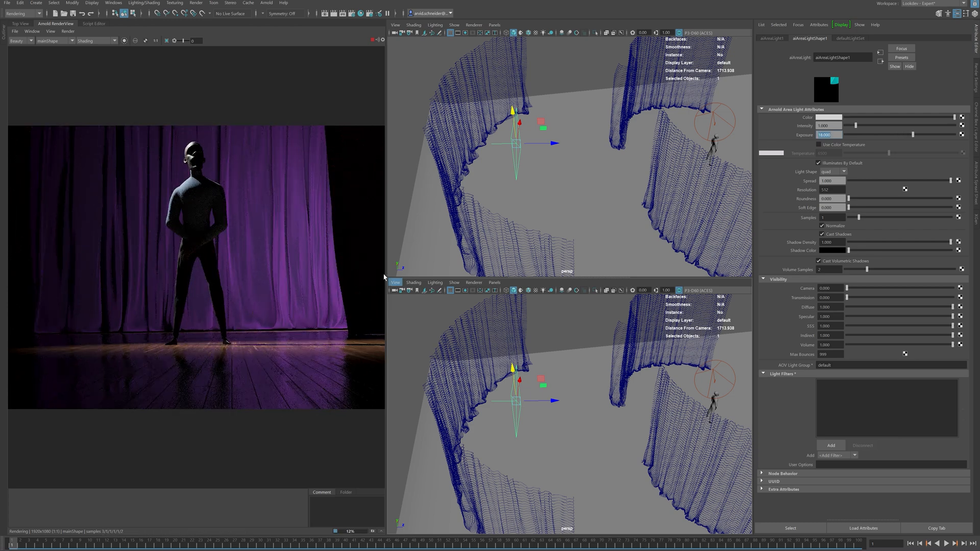
drag(386, 279, 416, 290)
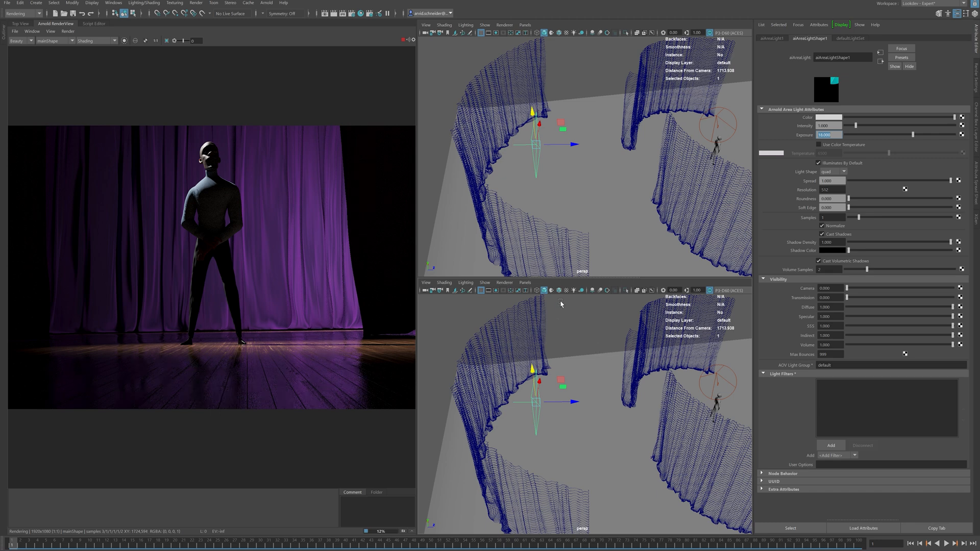
Narrow the area light's spread to 0.14 and shift the light sideways to center its glow behind the character
alt+drag(576, 364, 598, 346)
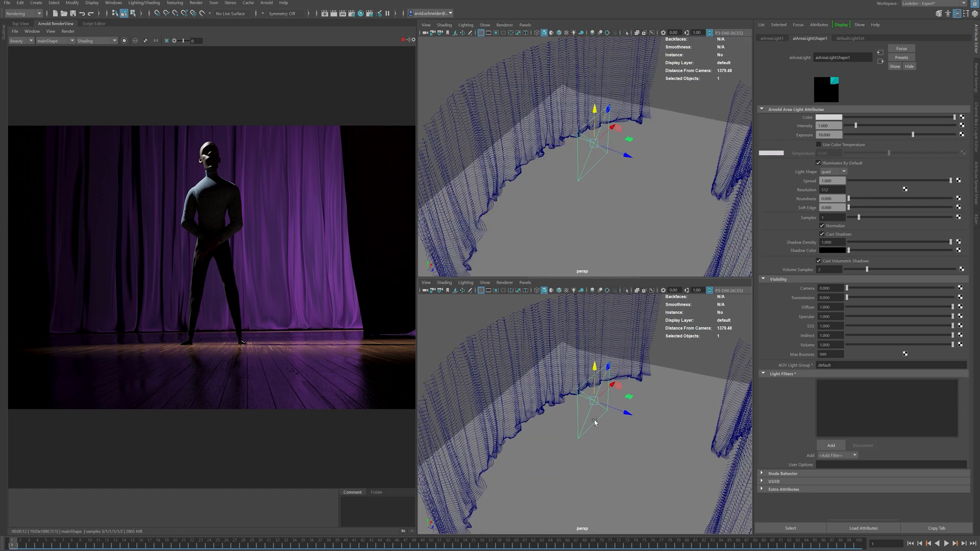
alt+middle_drag(606, 389, 620, 385)
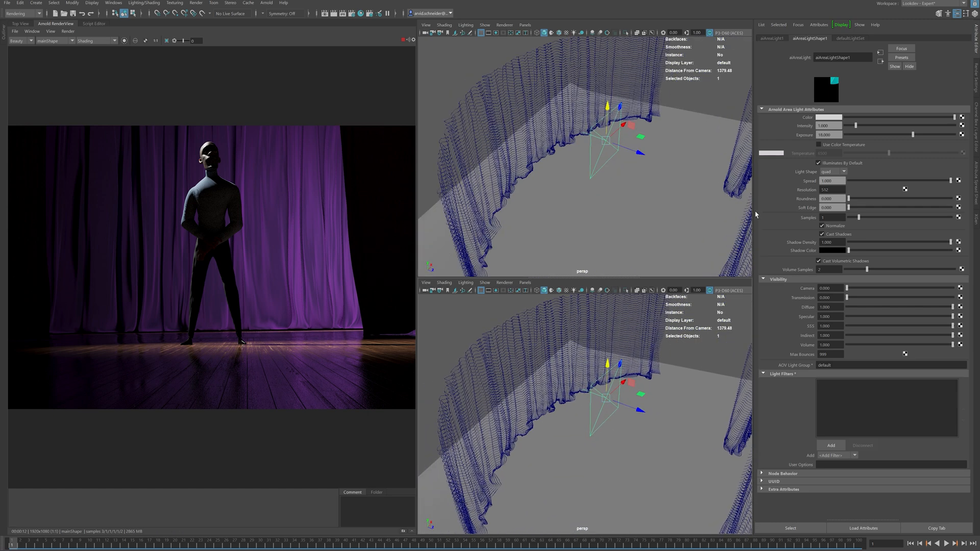
drag(948, 181, 863, 185)
alt+drag(702, 388, 629, 402)
alt+middle_drag(629, 402, 596, 397)
alt+drag(671, 404, 574, 368)
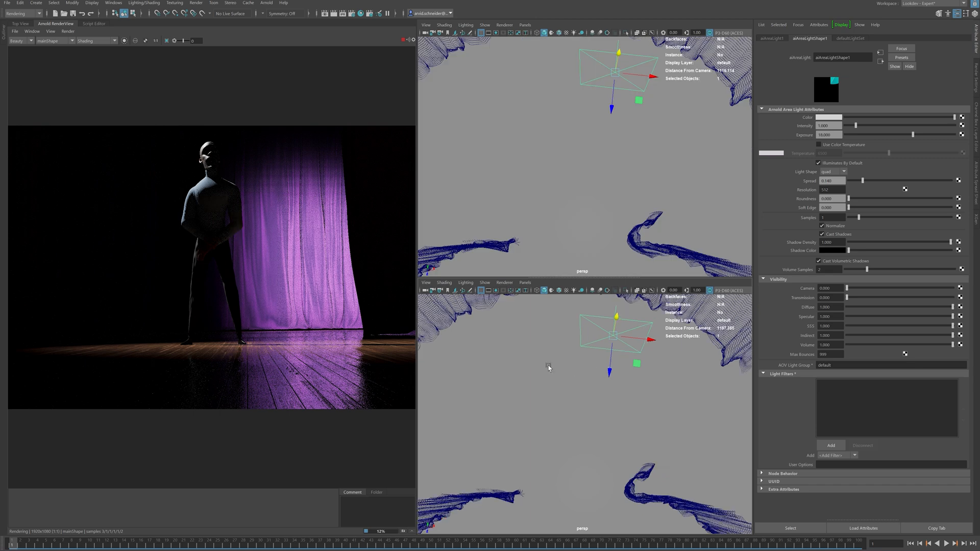
scroll(574, 368, down, 3)
drag(627, 393, 593, 376)
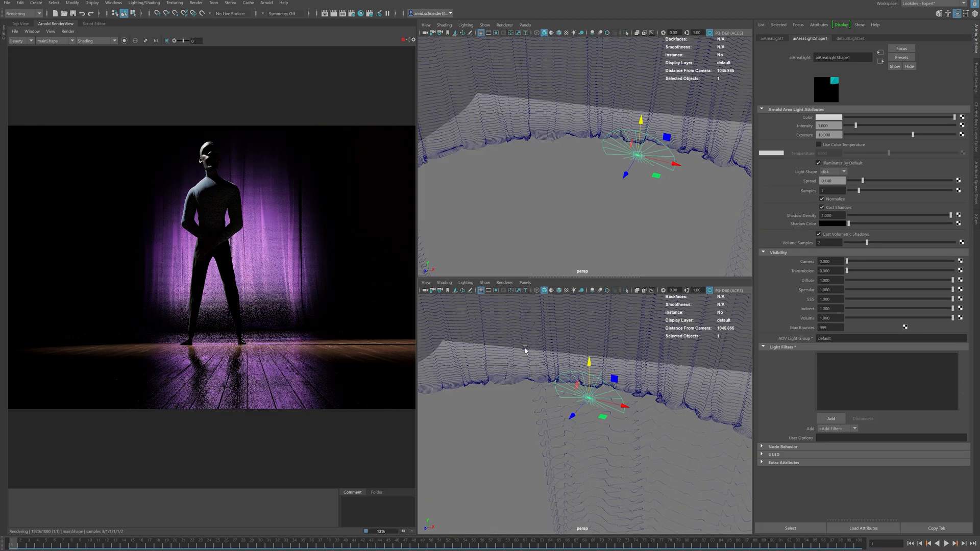
Set the area light's shape to quad with a roundness of 1
click(833, 172)
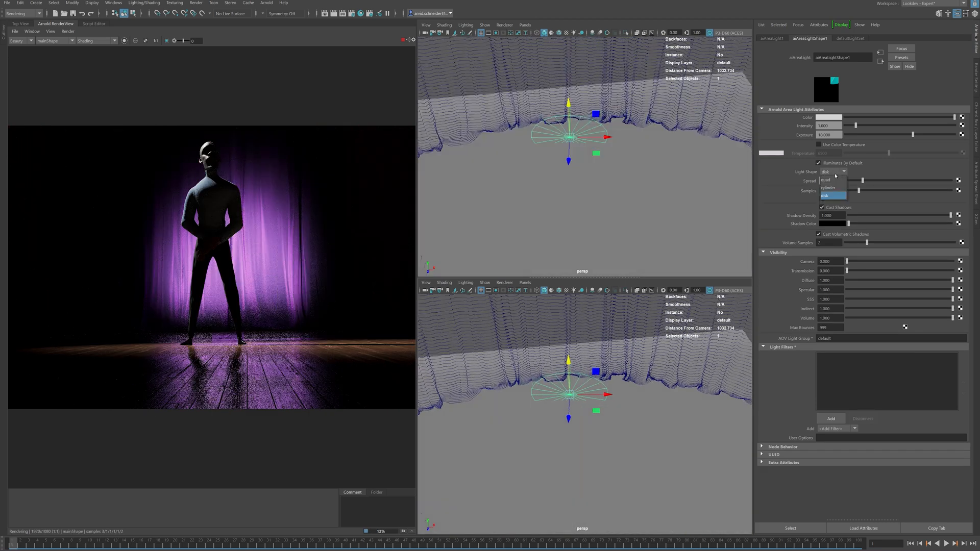
click(835, 179)
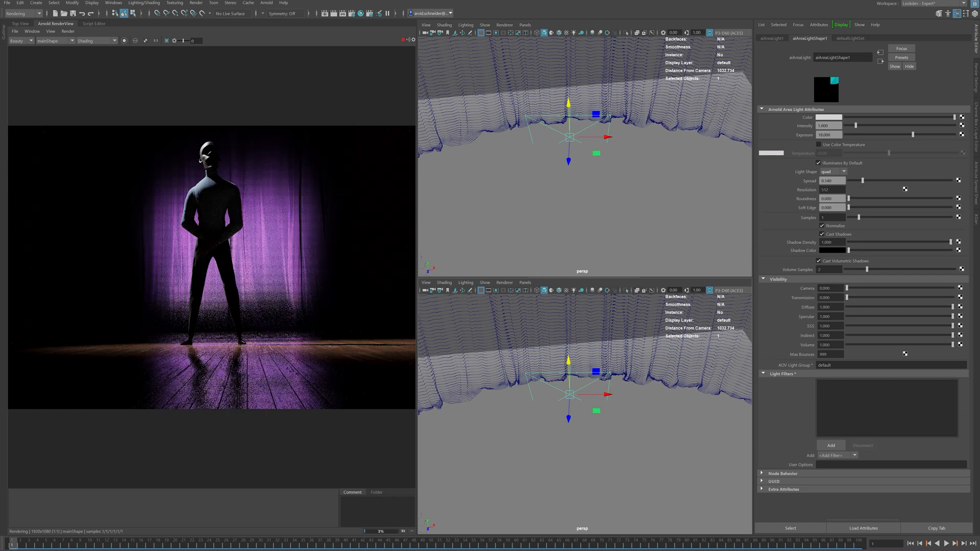
drag(867, 200, 974, 201)
Raise the area light, adjust its vertical scale, and angle it down toward the stage
alt+drag(607, 431, 641, 416)
drag(558, 369, 559, 349)
key(r)
ctrl+right_click(562, 373)
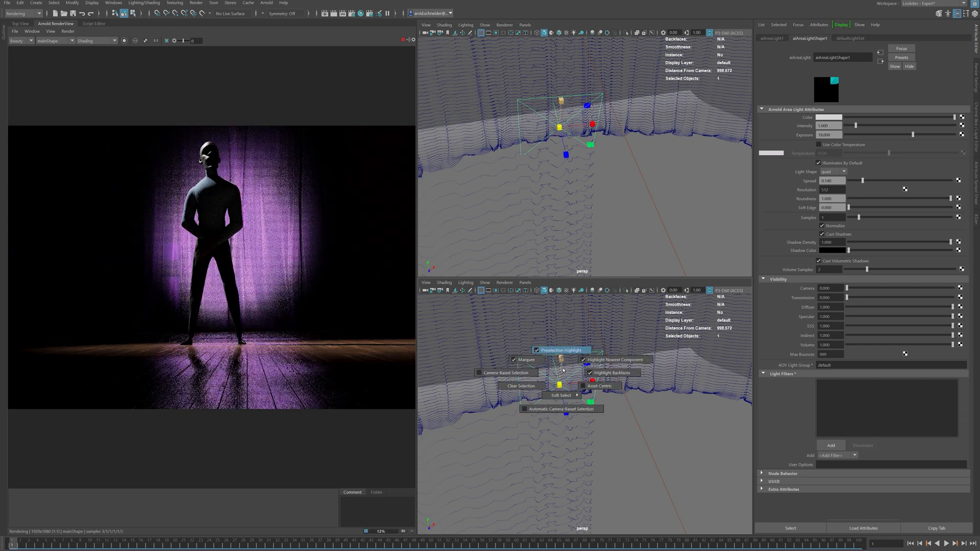
ctrl+shift+right_click(563, 371)
mouse_move(562, 359)
mouse_down()
mouse_move(560, 374)
mouse_move(592, 365)
mouse_move(569, 376)
mouse_up()
key(e)
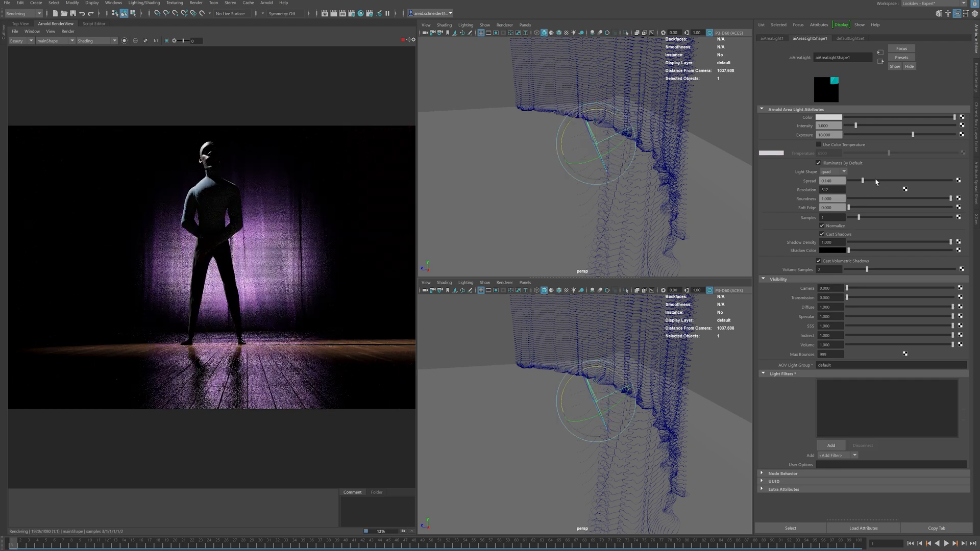
Widen the area light's spread to 0.277 and shift the light horizontally in front of the back curtain
drag(864, 183, 877, 182)
scroll(544, 378, down, 3)
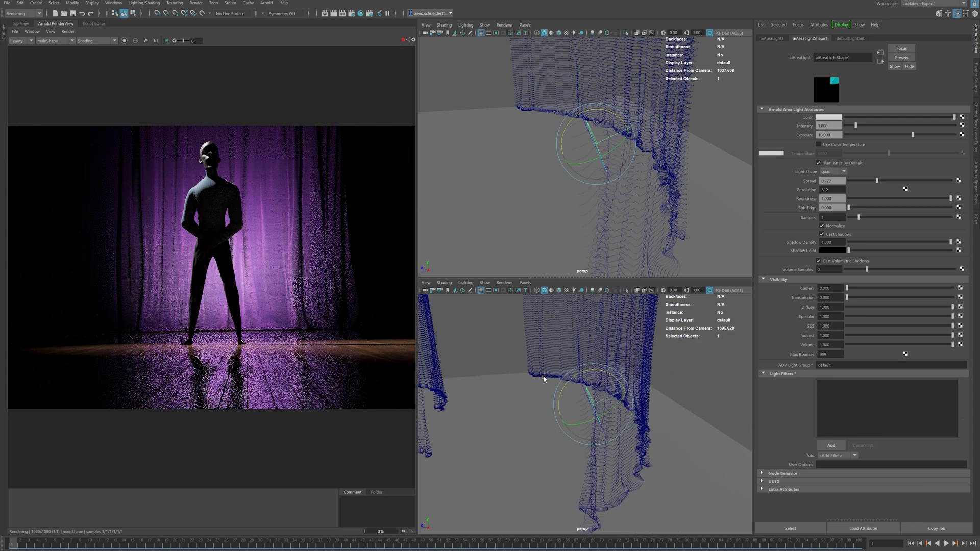
scroll(544, 379, down, 4)
alt+drag(543, 377, 577, 400)
scroll(567, 399, down, 2)
alt+middle_drag(552, 399, 558, 371)
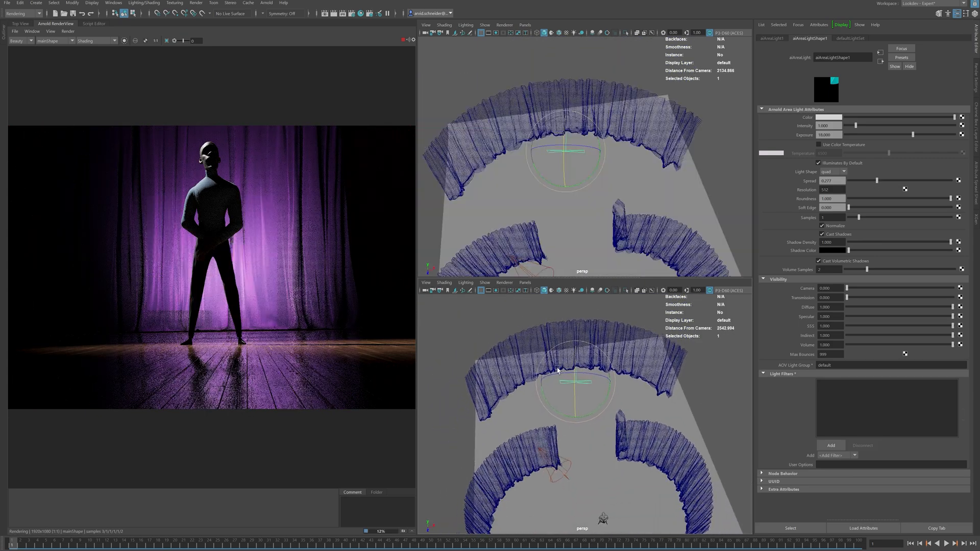
mouse_move(558, 371)
alt+mouse_down()
mouse_move(585, 391)
mouse_move(566, 378)
mouse_move(562, 387)
alt+mouse_up()
key(w)
mouse_move(599, 413)
mouse_down()
mouse_move(587, 414)
mouse_move(594, 408)
mouse_move(598, 418)
mouse_up()
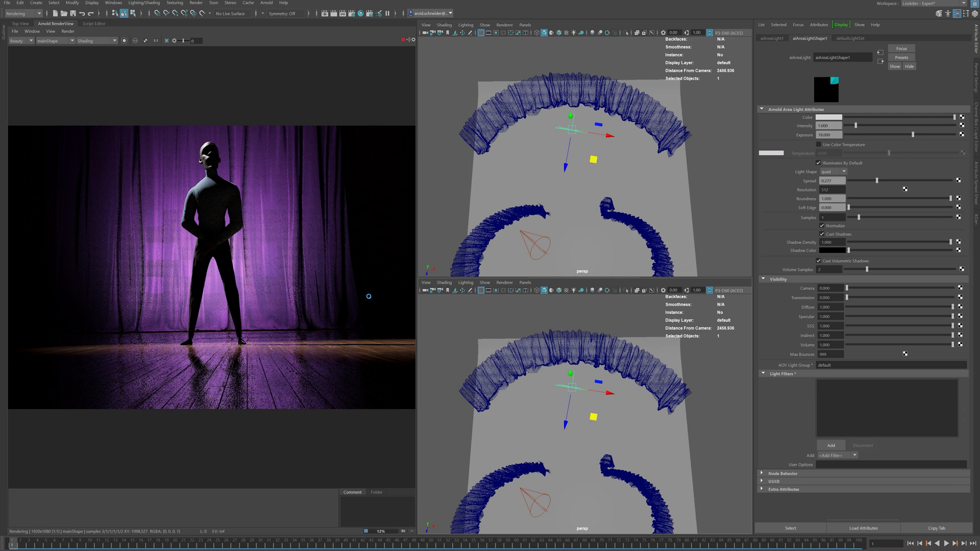
Duplicate the area light and move the copy forward between the front curtains and the character
middle_drag(309, 301, 282, 310)
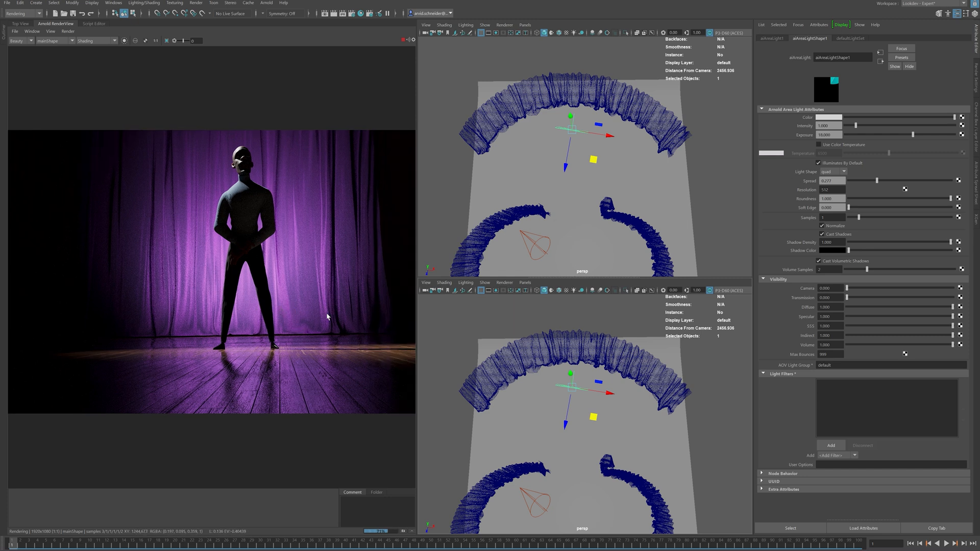
middle_drag(310, 343, 237, 345)
scroll(300, 342, down, 1)
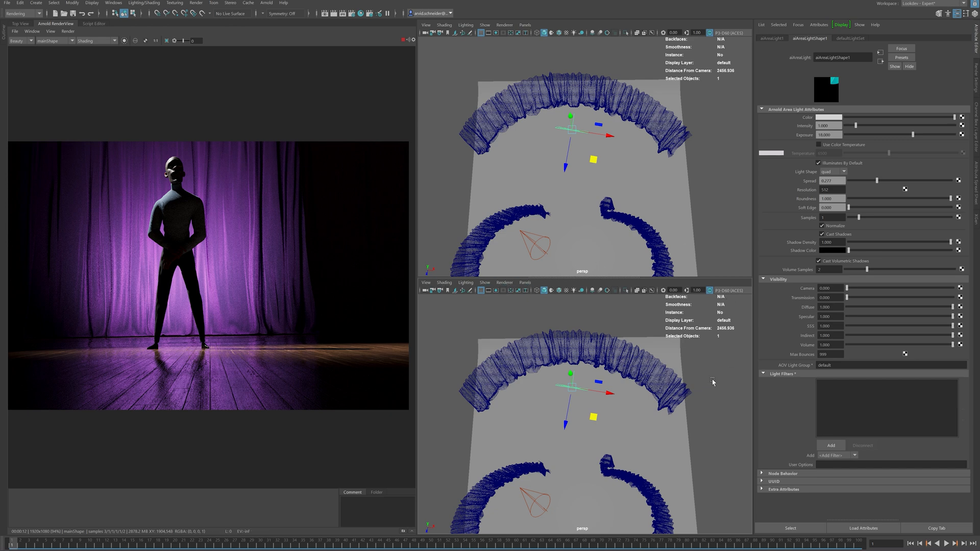
alt+middle_drag(628, 426, 632, 417)
mouse_move(647, 401)
alt+mouse_down()
mouse_move(574, 387)
mouse_move(586, 411)
mouse_move(579, 401)
alt+mouse_up()
shift+drag(548, 371, 647, 400)
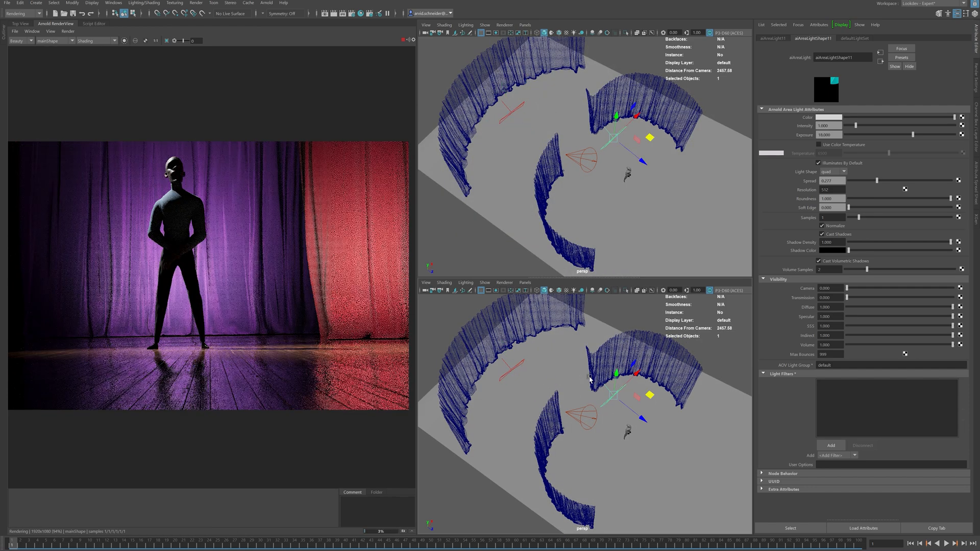
Rotate the duplicated area light toward the right front curtain and pull it back from the fabric
scroll(656, 387, up, 5)
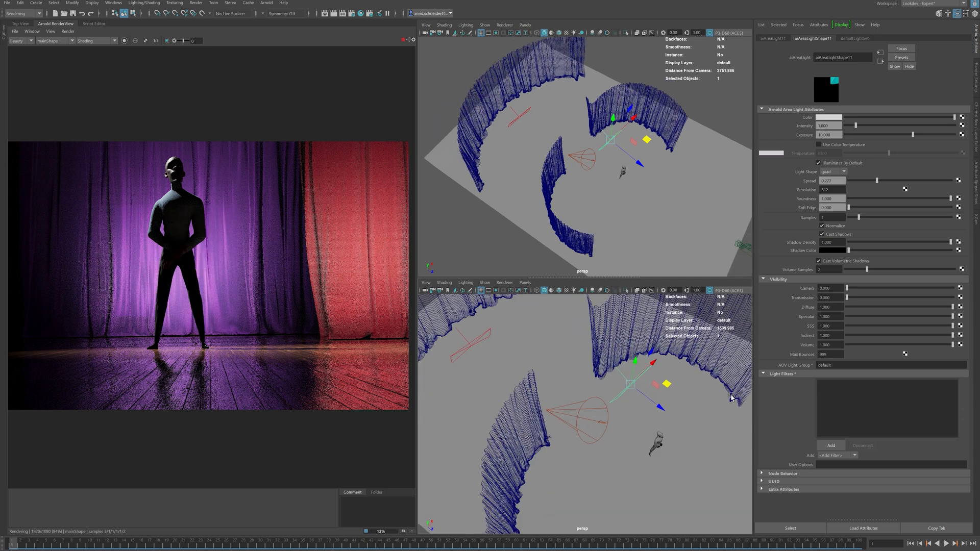
alt+drag(611, 404, 539, 441)
key(e)
key(e)
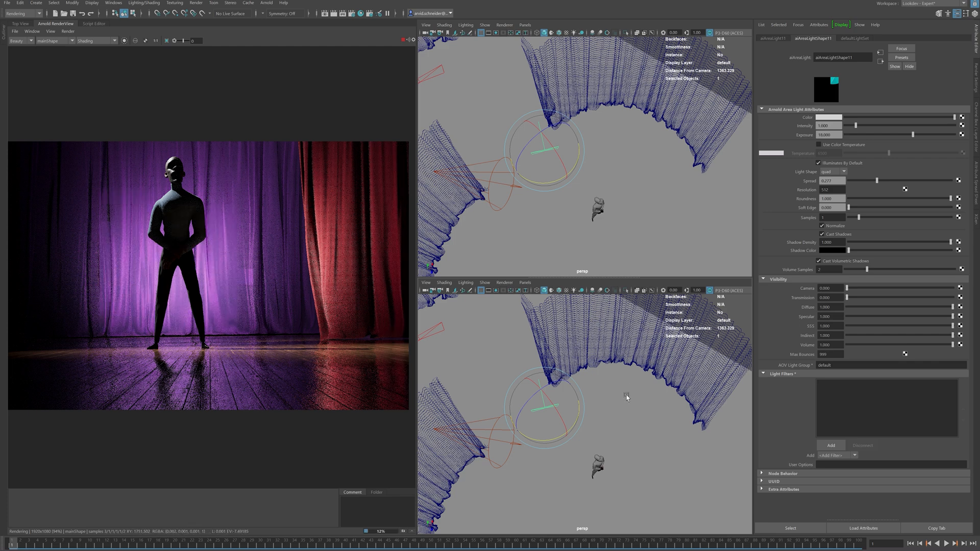
alt+drag(612, 385, 558, 462)
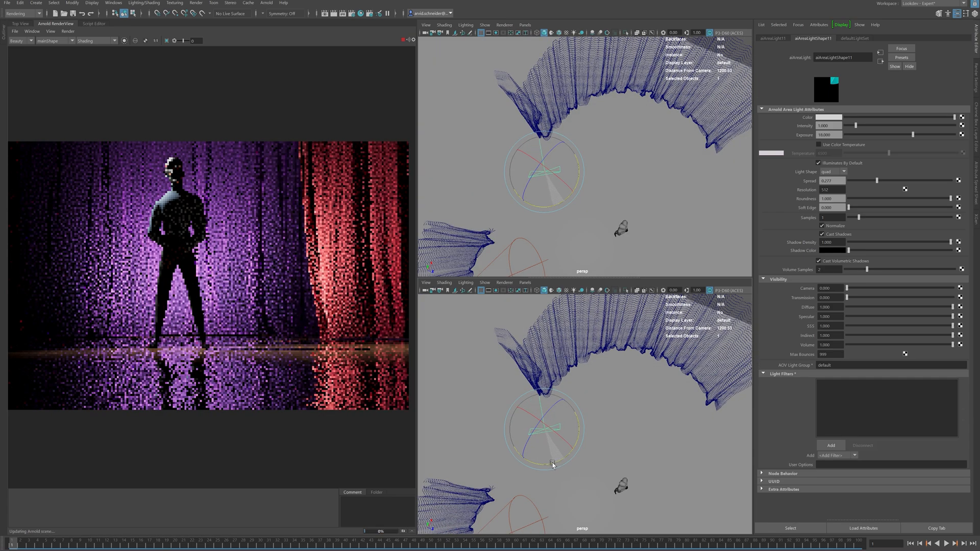
key(w)
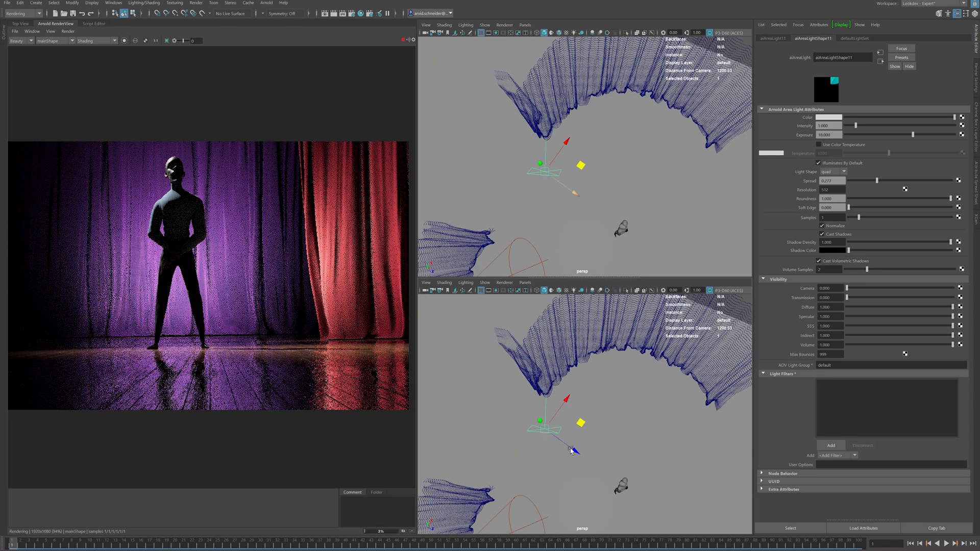
drag(581, 422, 563, 426)
click(580, 422)
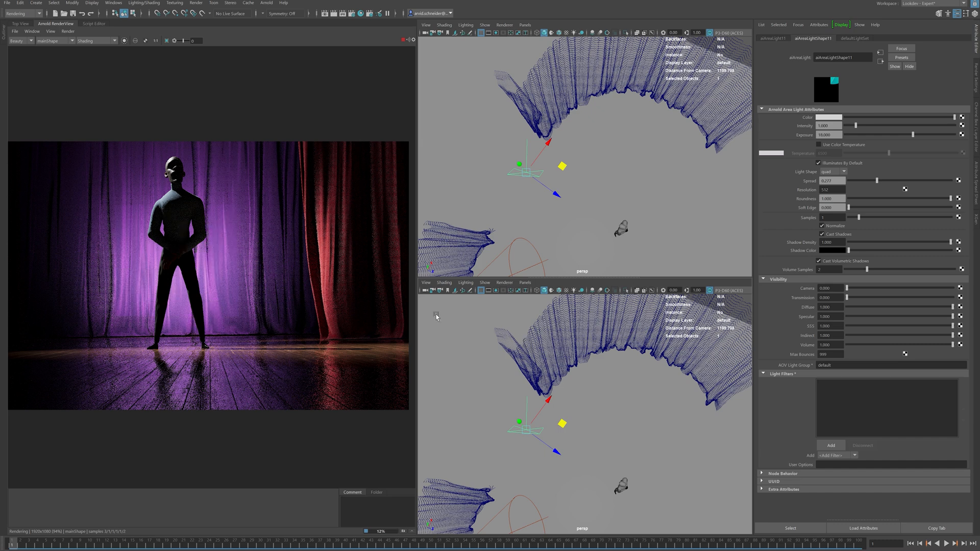
Limit the render region to the right front curtain and lower the area light's exposure to about 17
drag(294, 245, 358, 325)
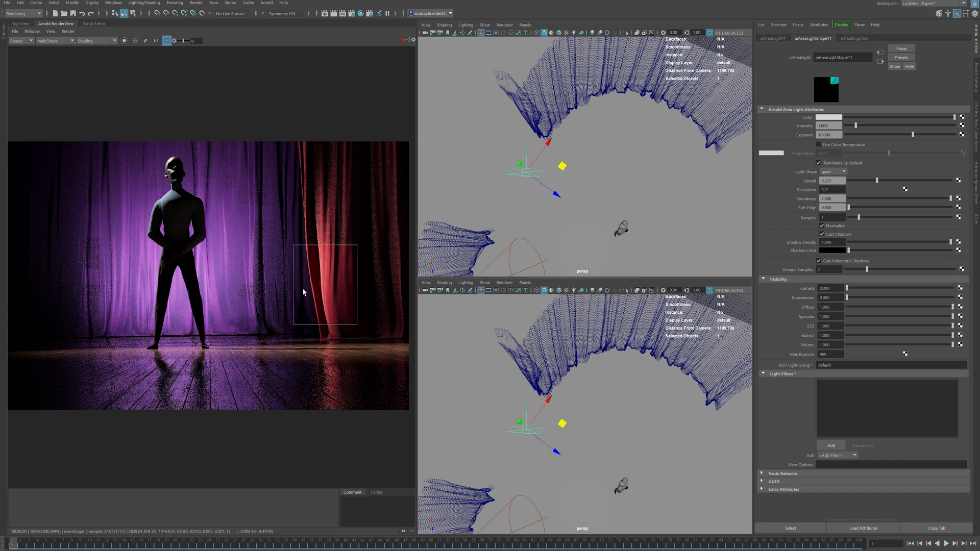
drag(915, 137, 910, 138)
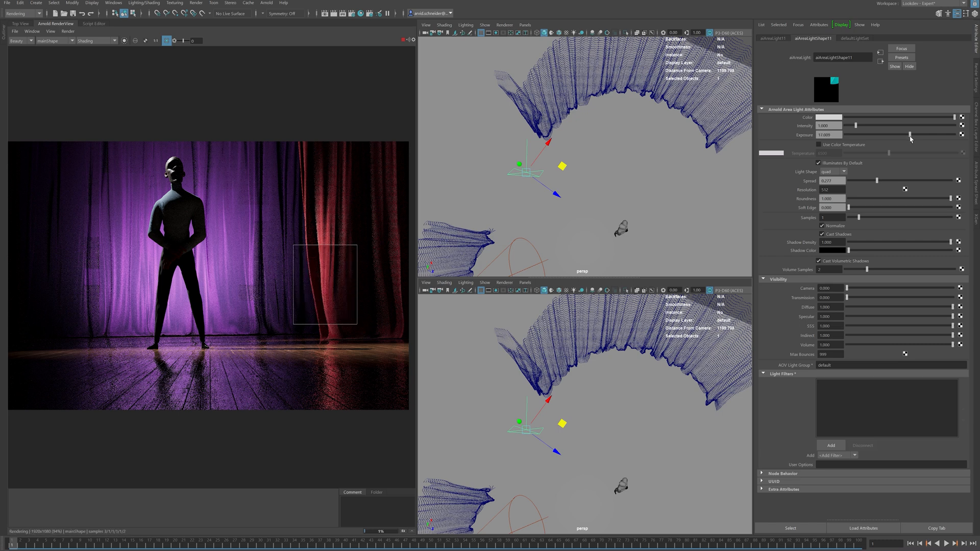
Duplicate the curtain area light to the opposite side and rotate the copy toward the left front curtain
alt+drag(632, 390, 569, 397)
alt+middle_drag(569, 398, 614, 418)
alt+drag(615, 418, 624, 408)
alt+middle_drag(623, 408, 603, 407)
shift+drag(633, 424, 600, 431)
key(e)
Redraw the render region over the left front curtain
alt+middle_drag(97, 294, 216, 313)
drag(237, 155, 57, 435)
drag(172, 382, 40, 146)
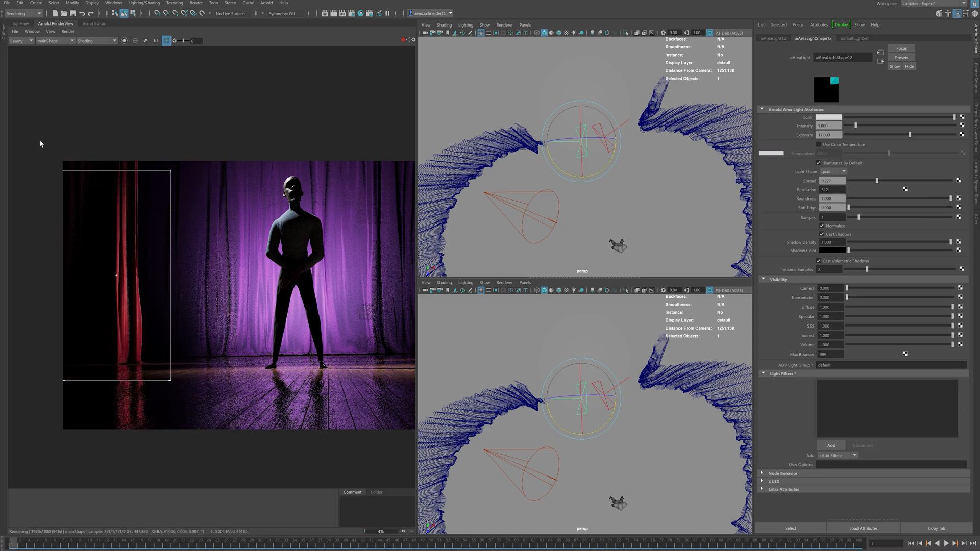
Move the left curtain's area light toward the front of the stage and slightly closer to that curtain
alt+drag(591, 384, 639, 409)
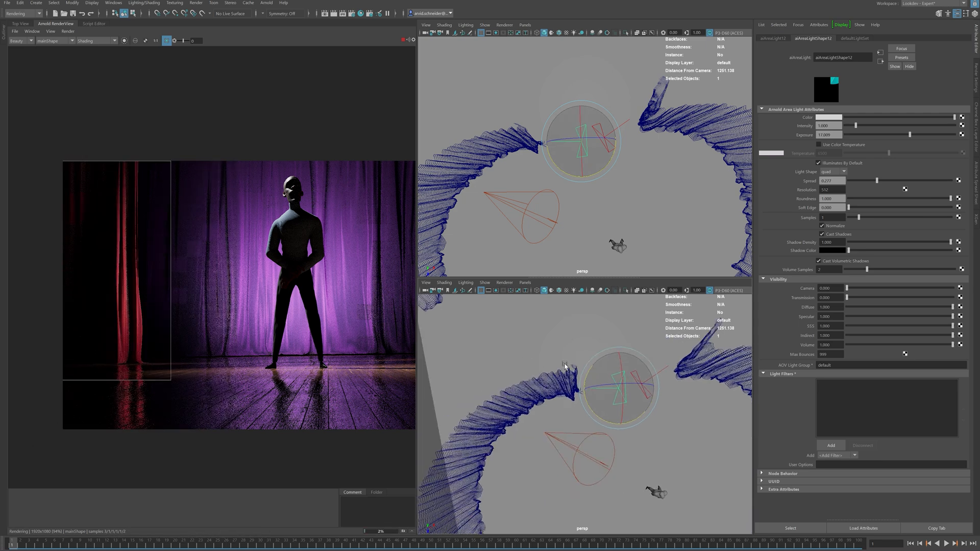
key(w)
click(642, 420)
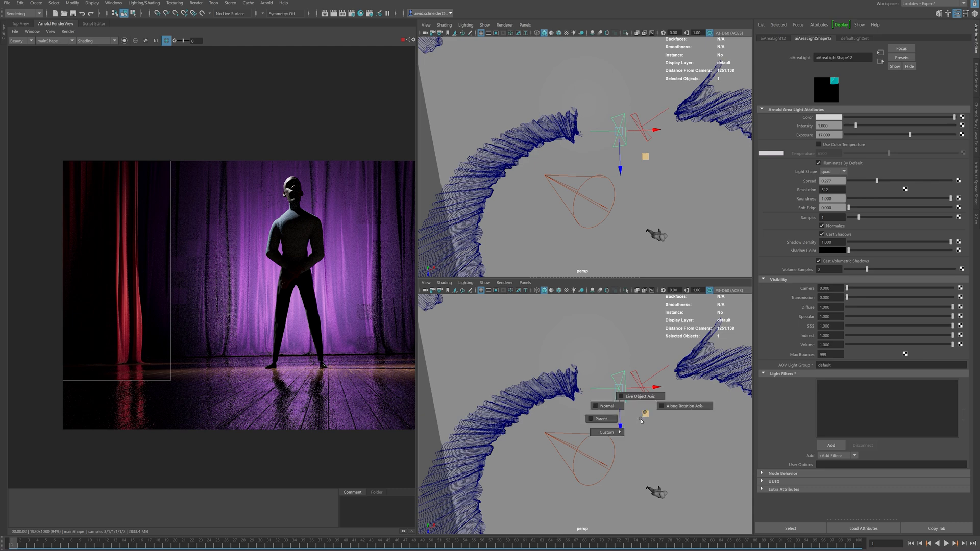
key(w)
click(649, 405)
key(q)
click(646, 415)
key(w)
click(646, 415)
drag(646, 415, 638, 434)
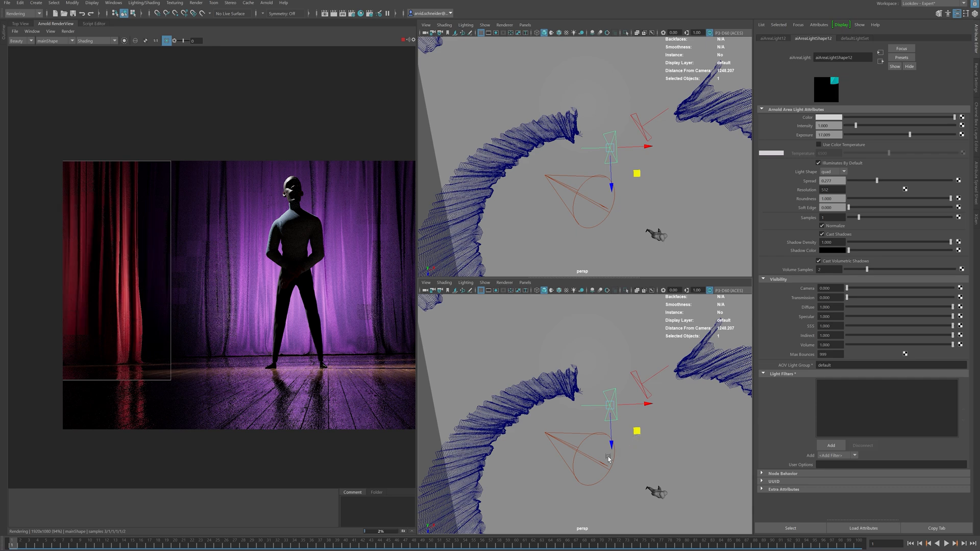
Re-render the full frame without the crop, and draw a new render region around the character
alt+drag(652, 376, 507, 380)
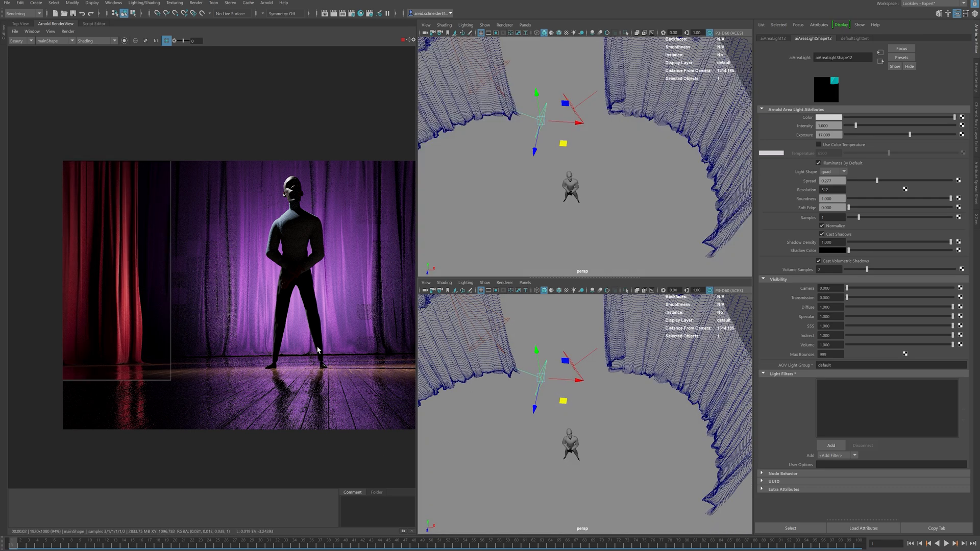
click(156, 41)
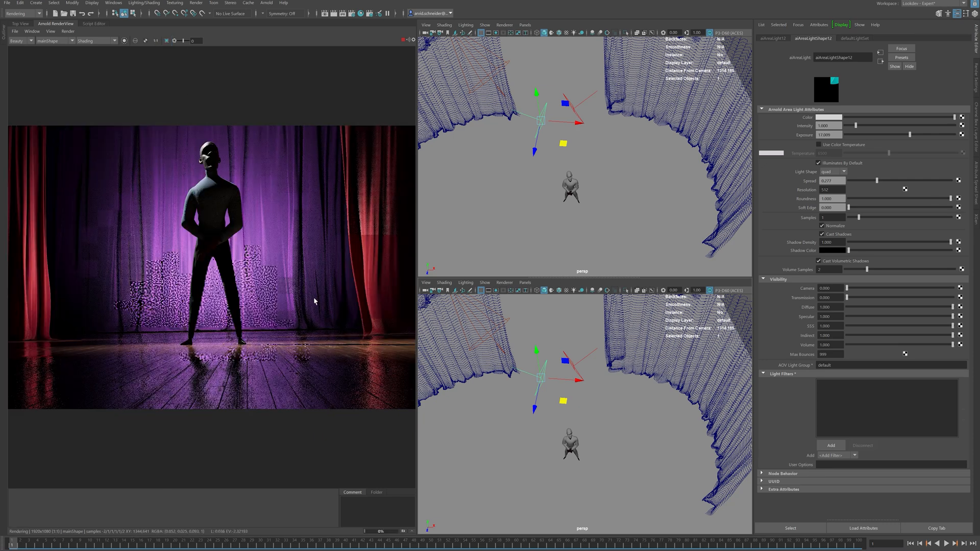
scroll(304, 291, down, 1)
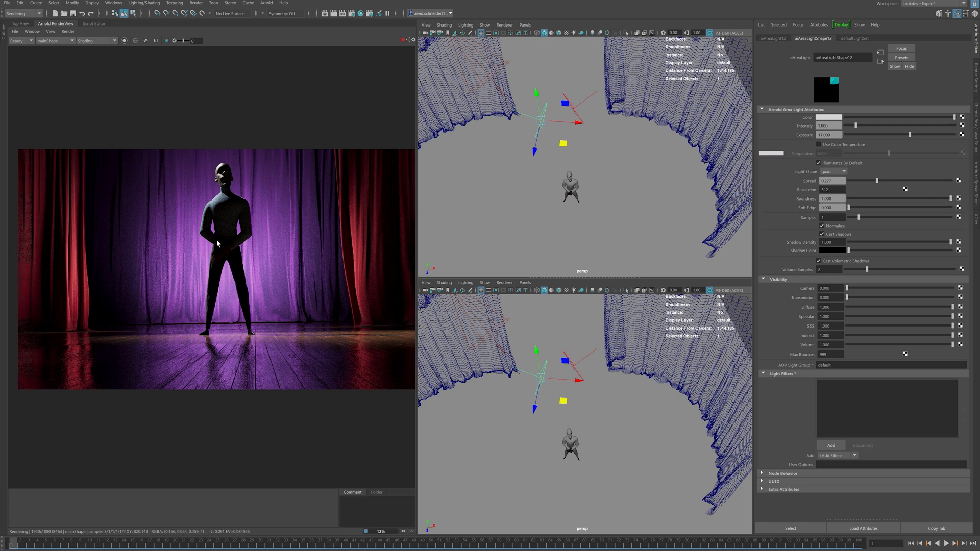
drag(246, 318, 261, 343)
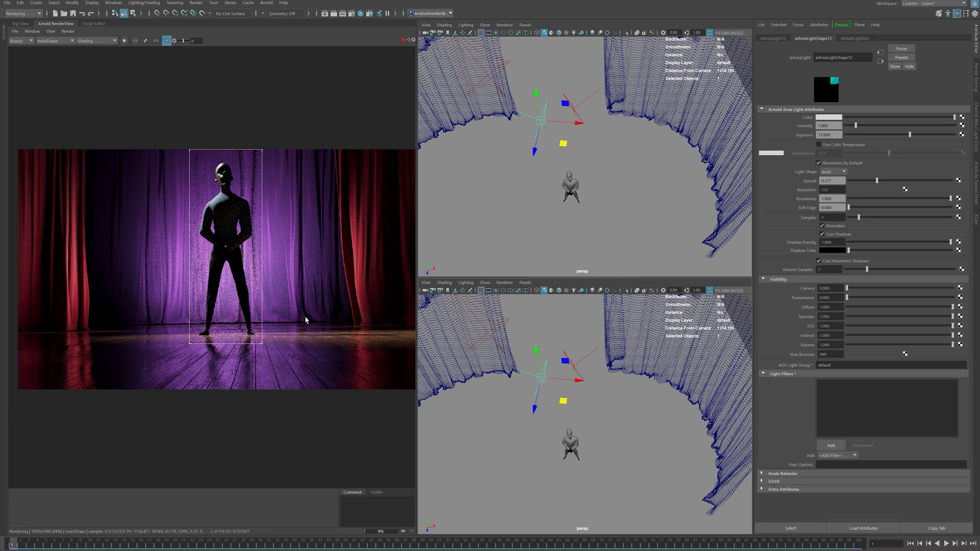
Create a new Arnold area light for the character with nothing else selected
click(600, 235)
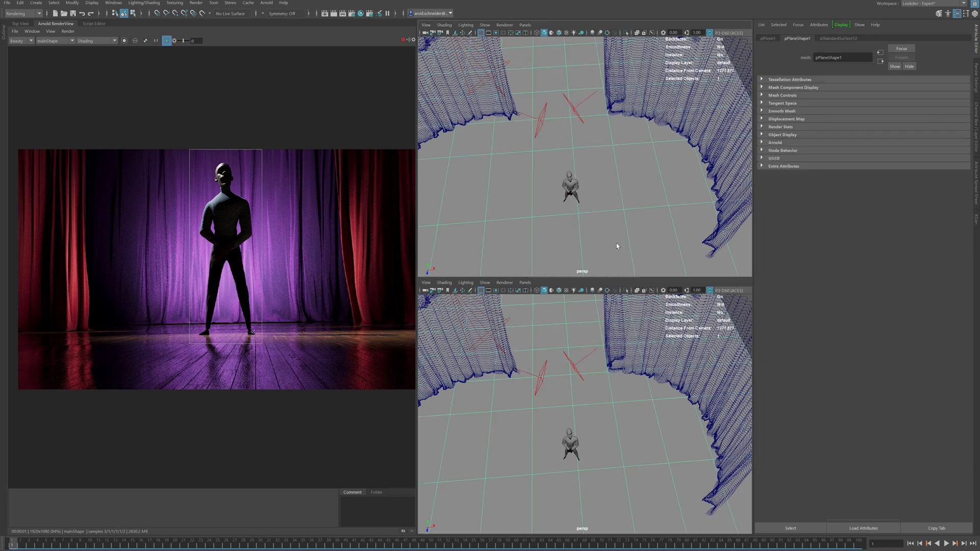
alt+right_drag(658, 413, 540, 418)
alt+drag(540, 418, 583, 408)
alt+middle_drag(583, 408, 536, 410)
click(686, 361)
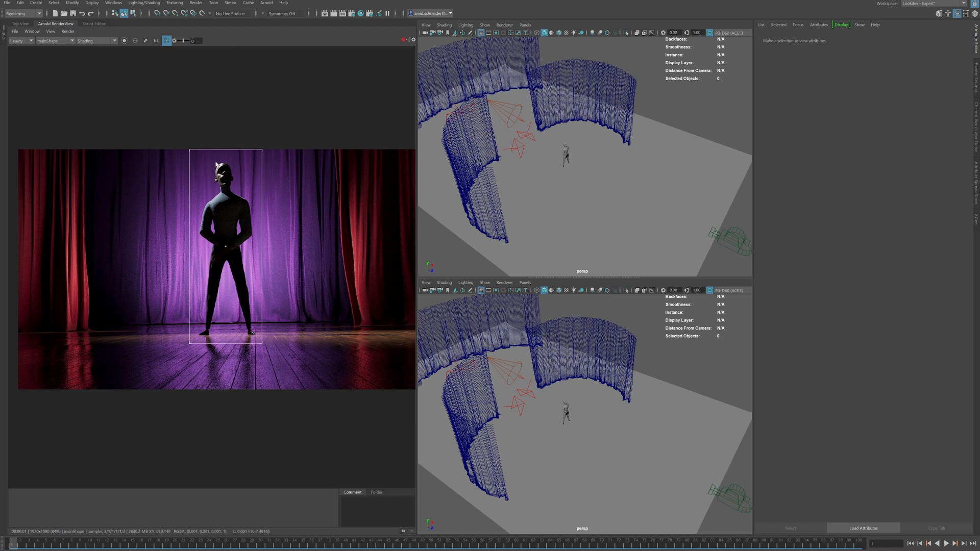
click(267, 2)
mouse_move(307, 42)
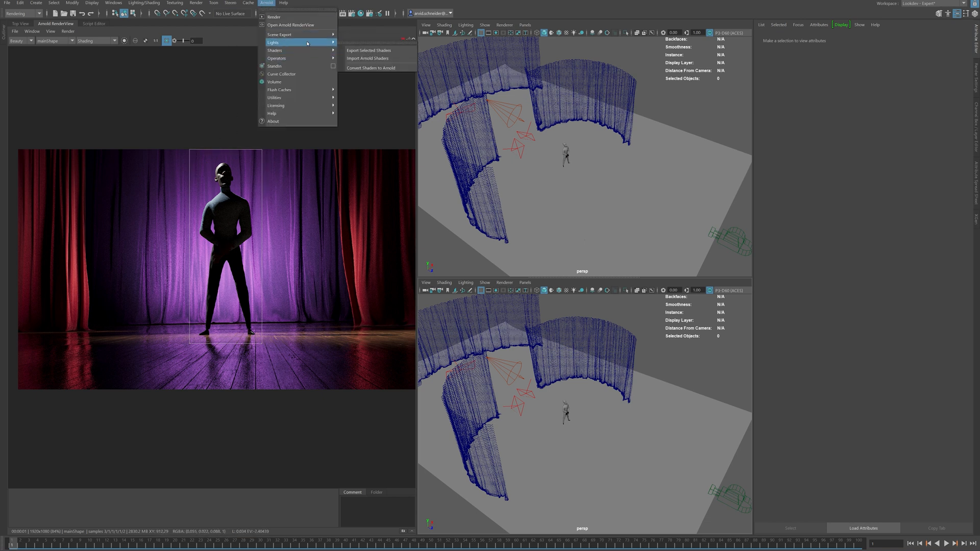
click(371, 44)
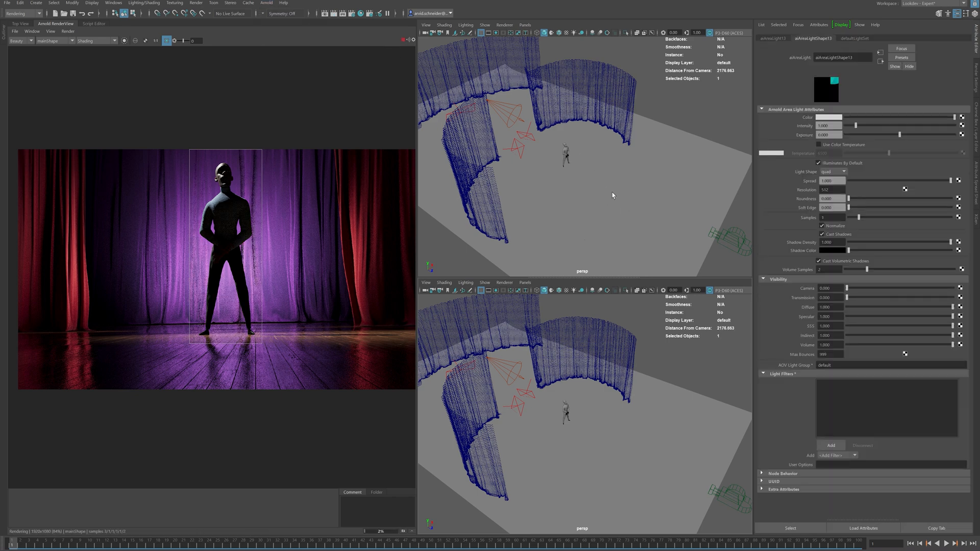
Move the new area light out in front of the character
alt+middle_drag(620, 193, 583, 170)
mouse_move(584, 171)
alt+mouse_down()
mouse_move(597, 177)
mouse_move(619, 158)
mouse_move(596, 153)
mouse_move(582, 170)
alt+mouse_up()
key(w)
scroll(584, 186, down, 1)
scroll(584, 186, down, 4)
Enlarge the new area light and move it farther away from the character
key(r)
key(f)
alt+middle_drag(591, 148, 599, 186)
key(e)
alt+drag(599, 186, 604, 119)
key(w)
key(r)
drag(601, 156, 554, 166)
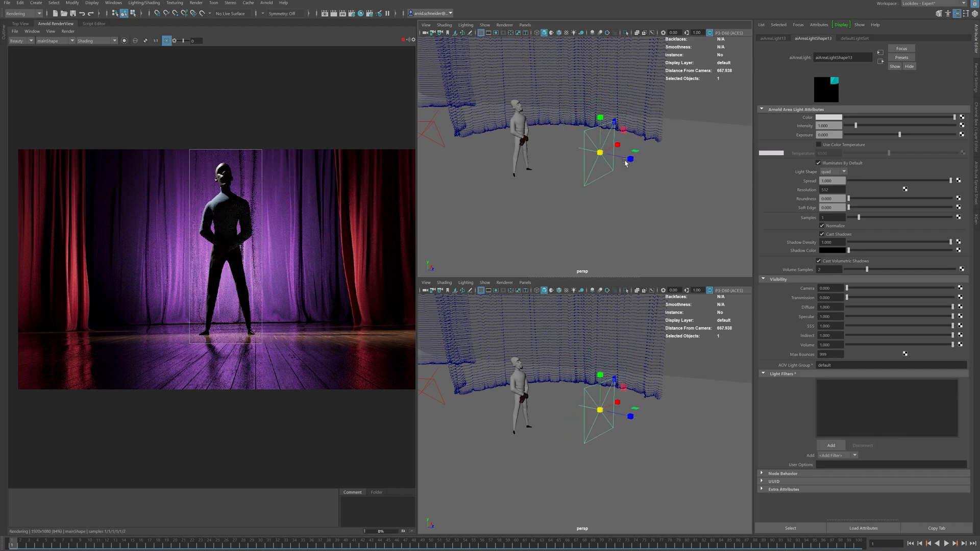
drag(682, 179, 664, 171)
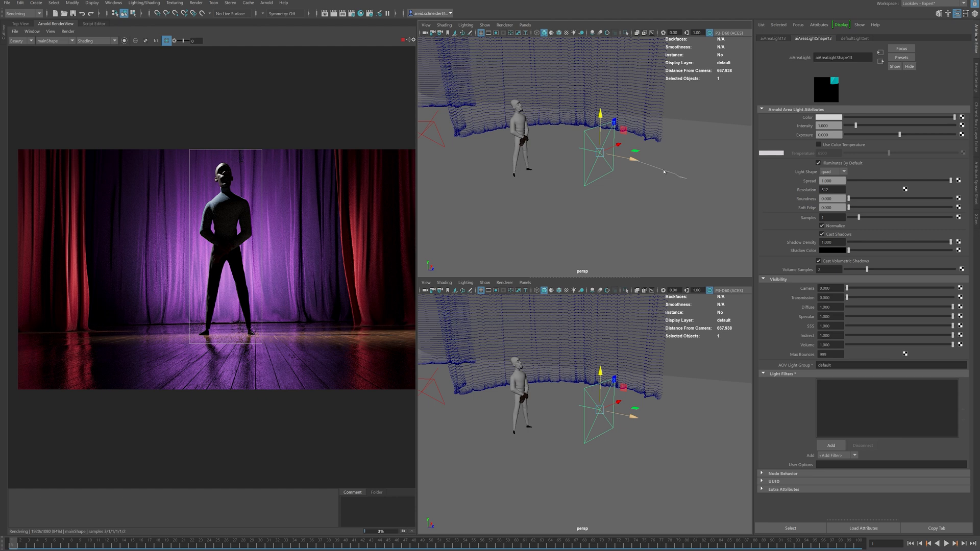
right_click(632, 160)
drag(633, 160, 682, 176)
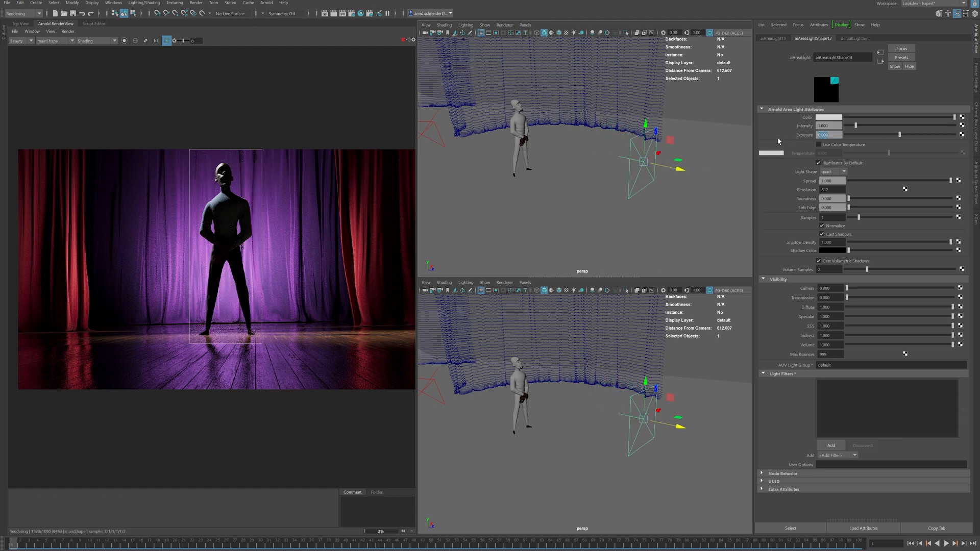
Raise the front area light's exposure in increments up to 18
text(12)
key(Return)
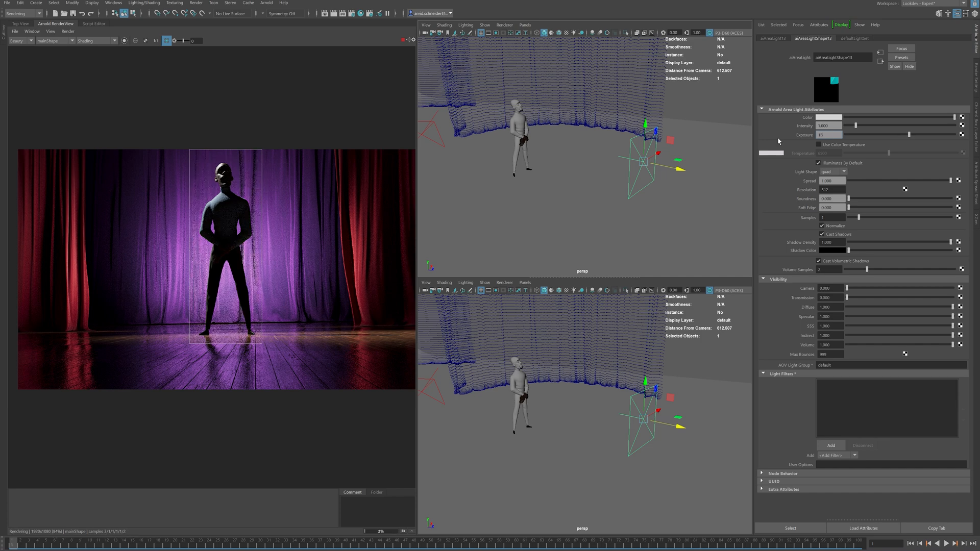
text(15)
key(Return)
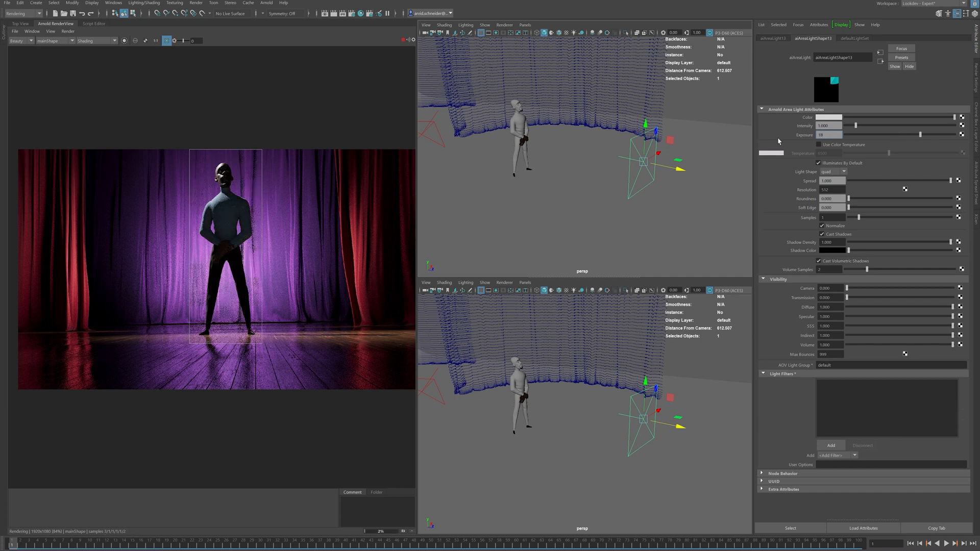
key(Return)
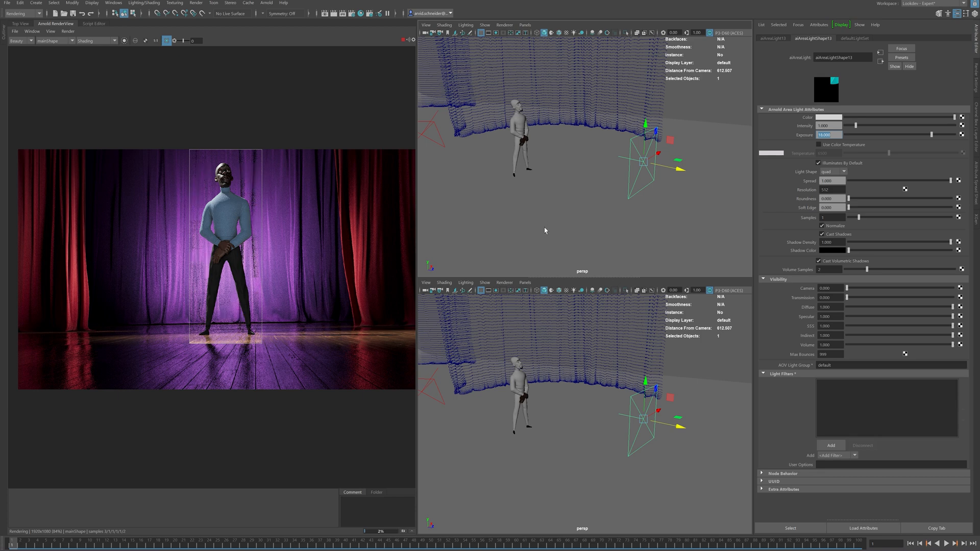
Shift the front area light to the character's side, raise it, and rotate it to face the character
alt+drag(676, 180, 604, 186)
drag(568, 151, 568, 142)
key(e)
mouse_move(593, 191)
mouse_down()
mouse_move(551, 204)
mouse_move(527, 225)
mouse_move(585, 191)
mouse_move(587, 202)
mouse_up()
key(w)
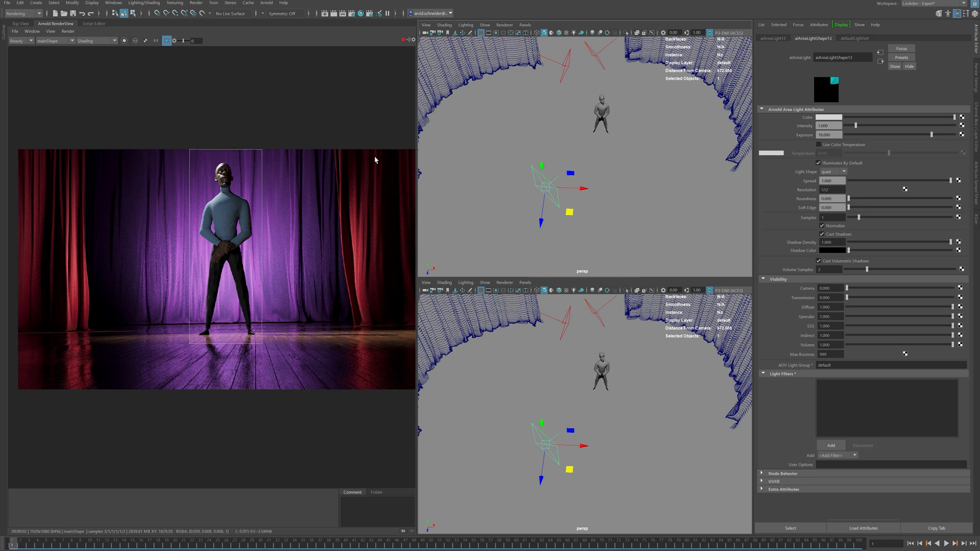
Add another Arnold area light, raised above the character and enlarged
click(267, 2)
mouse_move(321, 44)
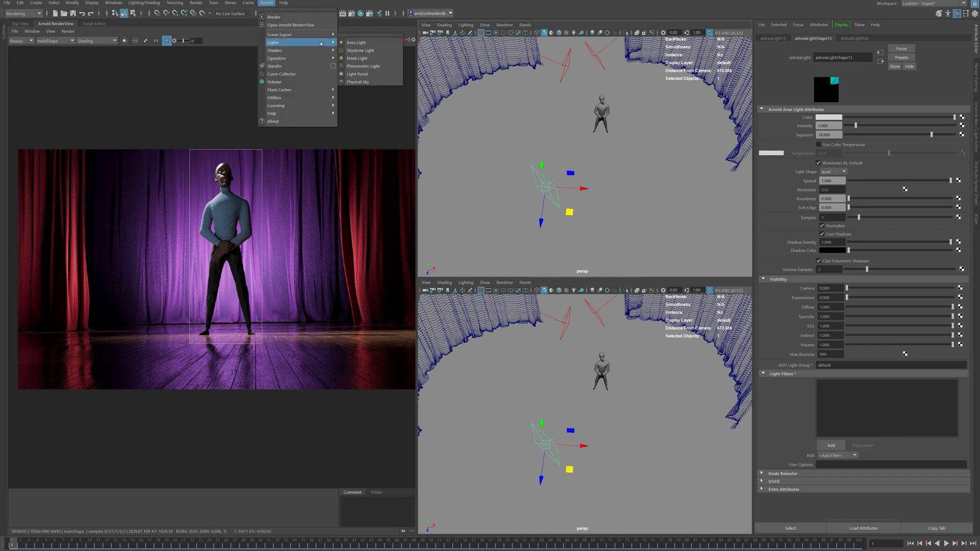
click(372, 44)
alt+middle_drag(615, 139, 587, 165)
alt+drag(591, 141, 598, 51)
alt+middle_drag(593, 131, 582, 168)
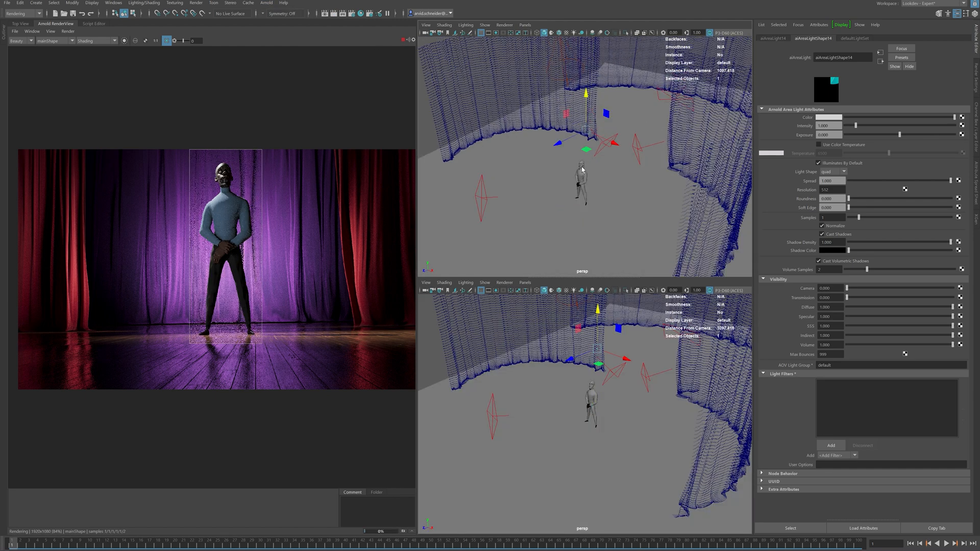
drag(587, 131, 593, 154)
key(e)
key(r)
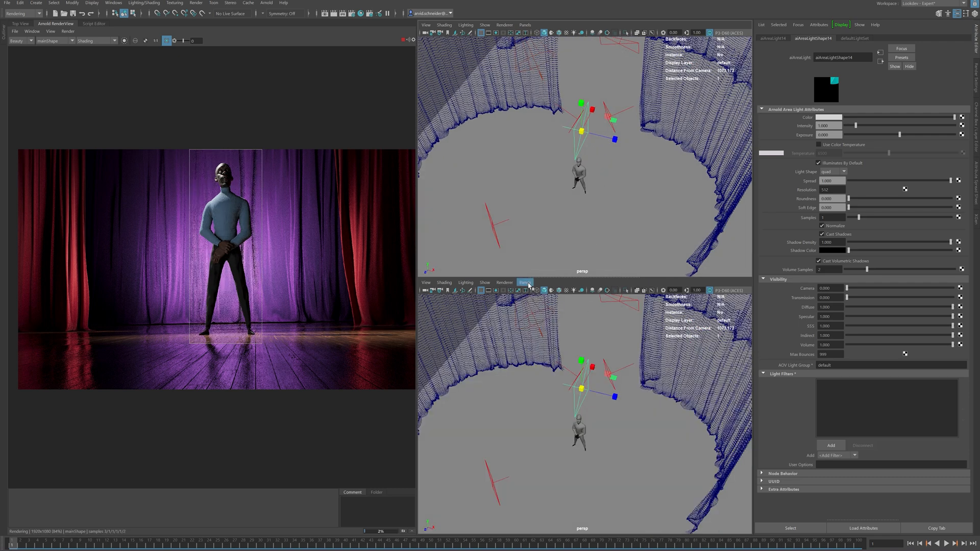
Look through the new area light in the lower viewport and aim it at the character's head from above and behind
click(526, 283)
click(548, 319)
key(q)
click(580, 162)
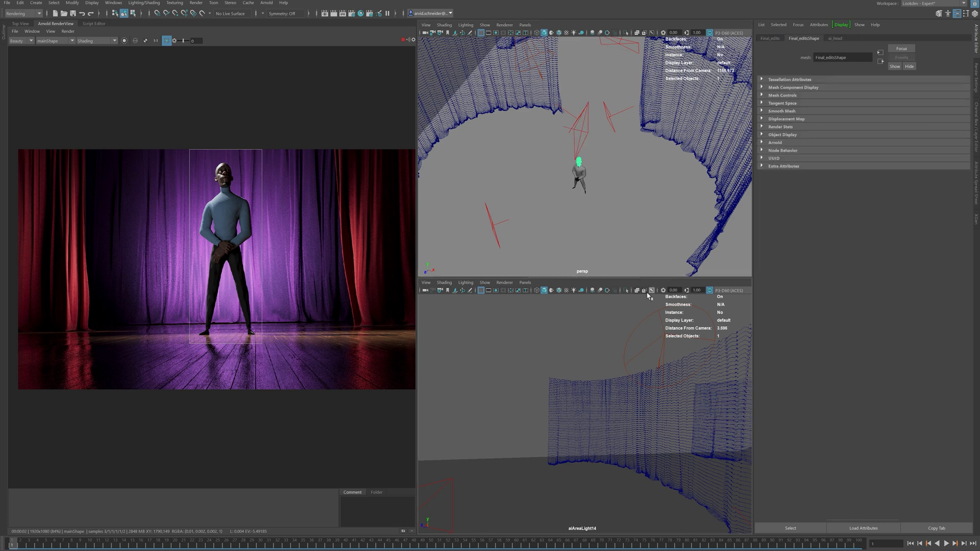
key(f)
alt+drag(605, 375, 599, 392)
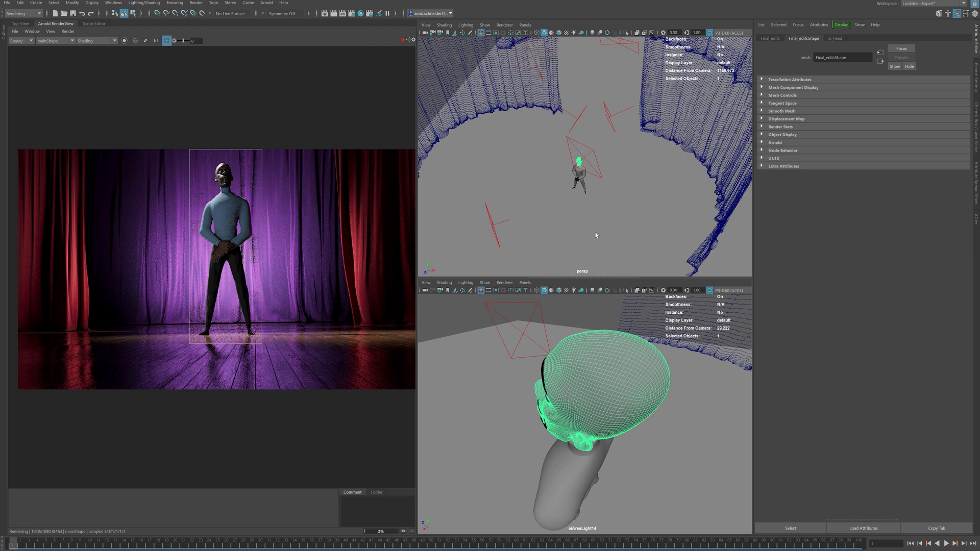
alt+drag(576, 396, 562, 403)
alt+right_drag(561, 402, 449, 405)
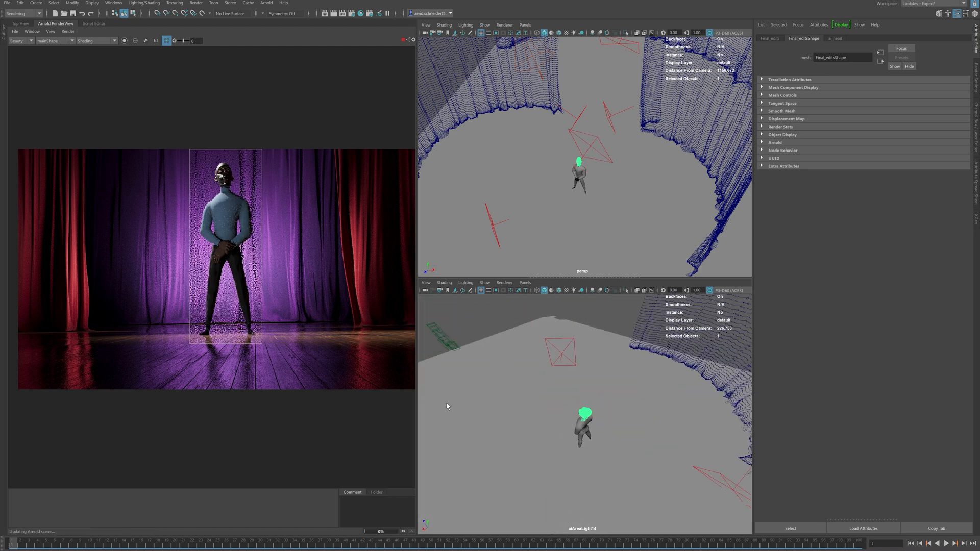
Select the area light behind the character and isolate its contribution in the render view
alt+drag(615, 164, 629, 146)
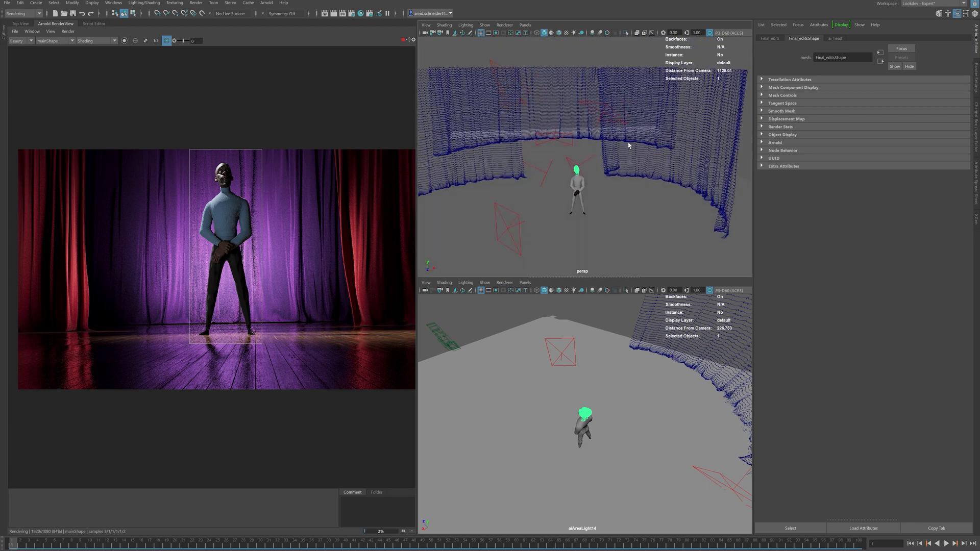
click(608, 118)
key(f)
alt+drag(609, 144, 642, 150)
click(592, 128)
click(594, 145)
click(598, 141)
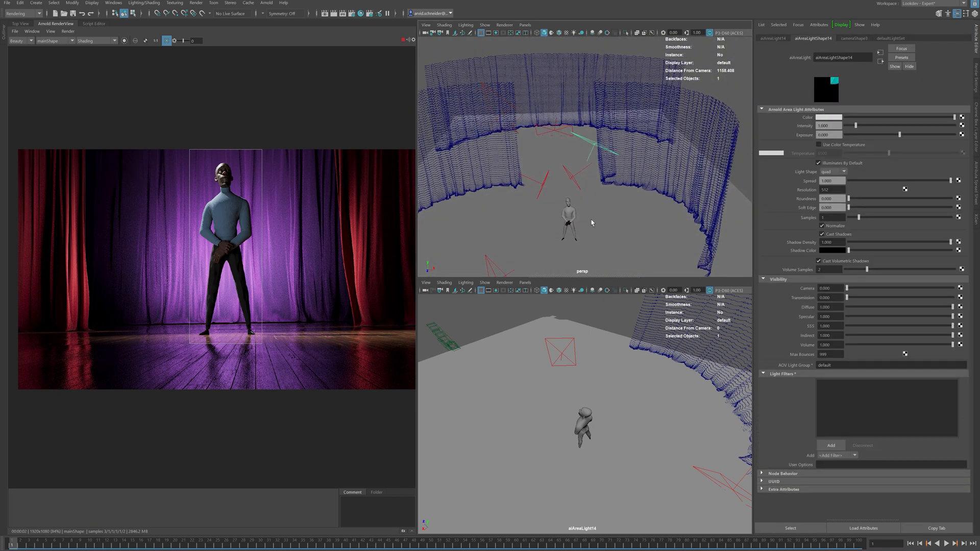
click(125, 40)
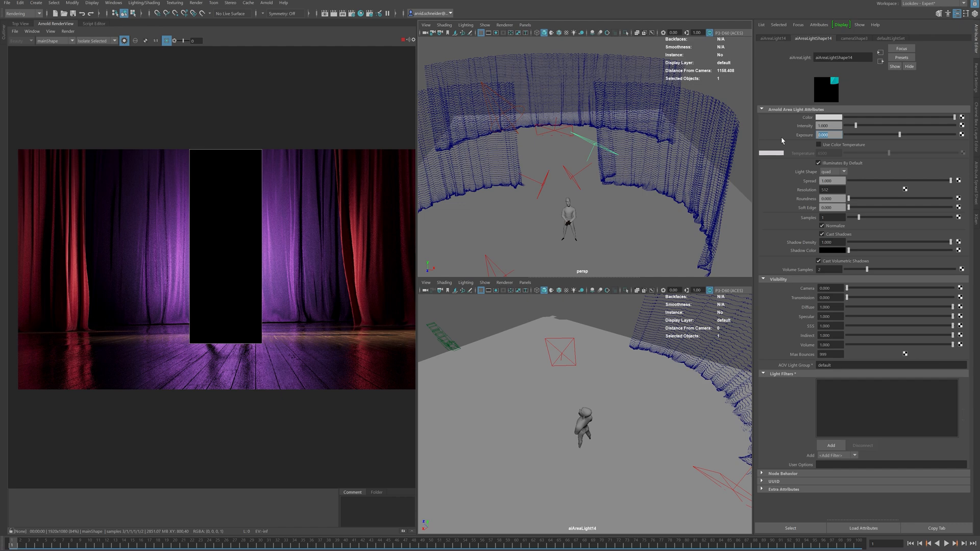
Raise the exposure of the area light behind the character to about 19 so it lights the figure
text(15)
key(Return)
click(789, 529)
alt+drag(545, 137, 672, 123)
drag(912, 136, 937, 143)
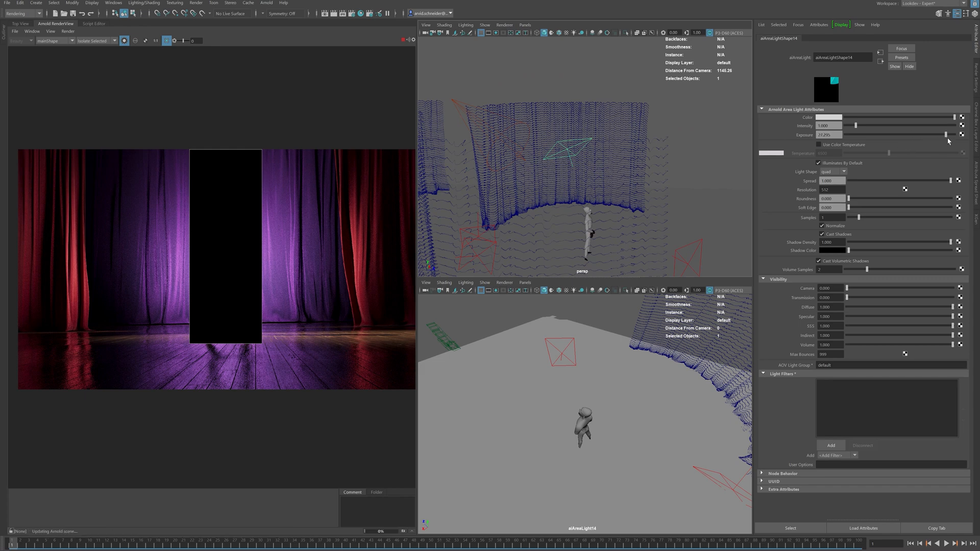
click(584, 142)
alt+drag(610, 136, 573, 106)
click(575, 147)
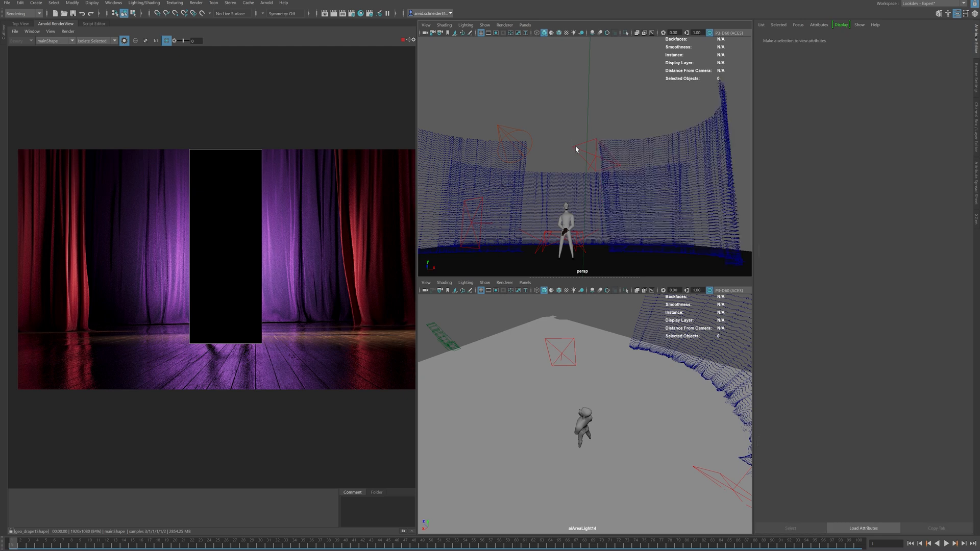
alt+drag(637, 117, 691, 132)
drag(937, 137, 926, 142)
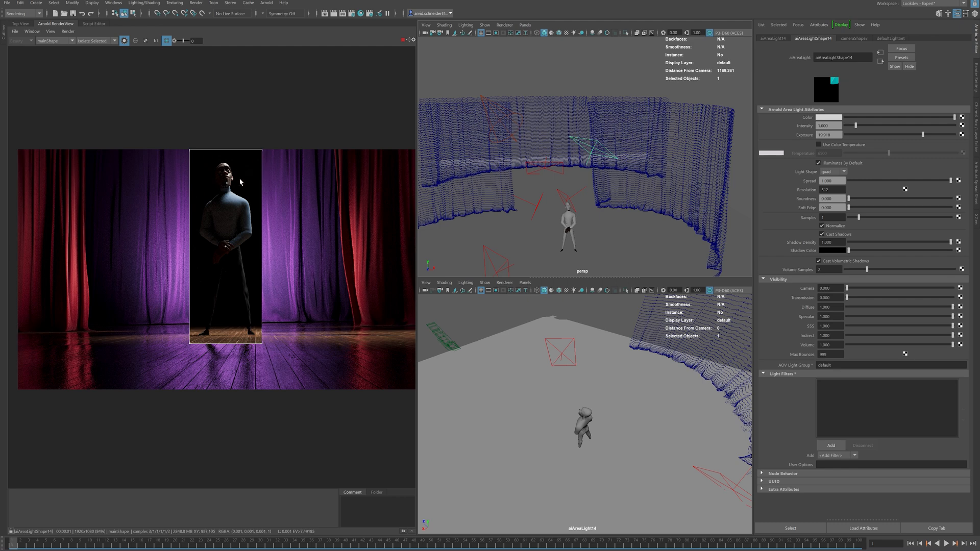
Change the color of the area light behind the character to a saturated magenta-pink
alt+right_drag(235, 191, 300, 194)
alt+right_drag(215, 211, 335, 241)
alt+middle_drag(257, 220, 300, 265)
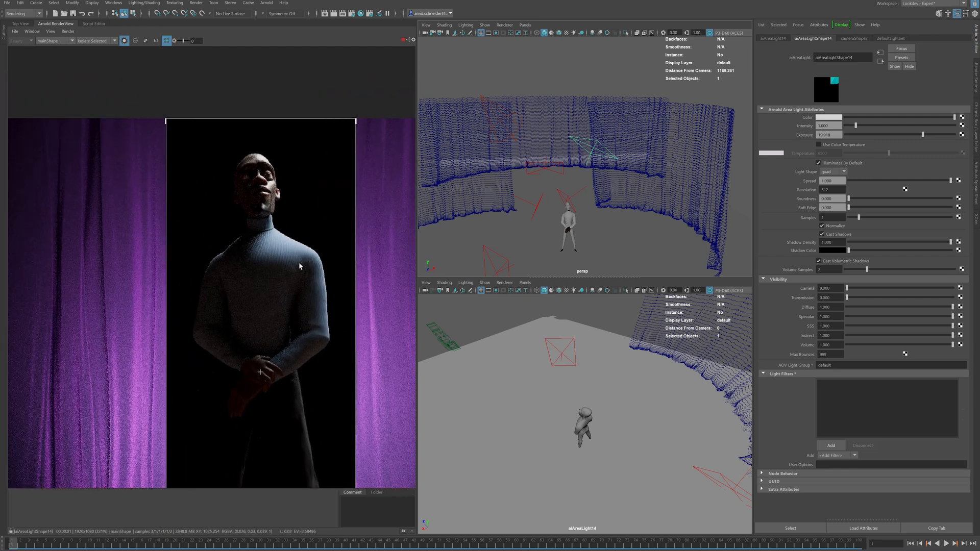
click(837, 120)
click(898, 122)
drag(907, 134, 903, 142)
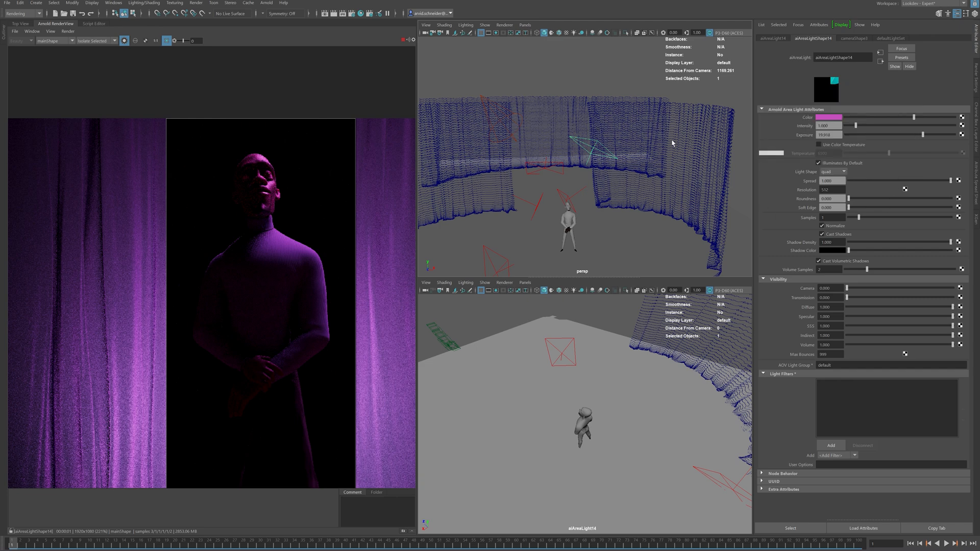
Turn off the light isolation and fit the whole beauty render in the render view
middle_drag(339, 372, 336, 292)
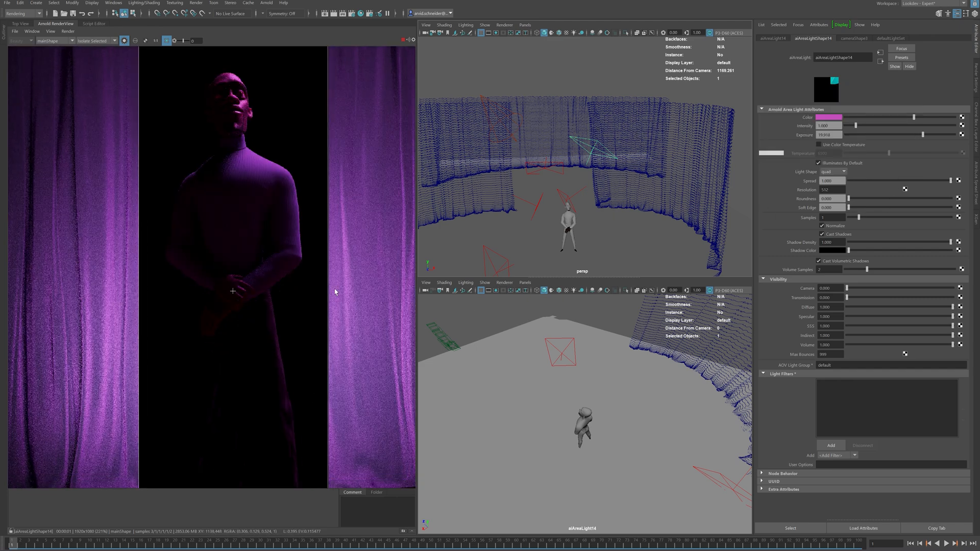
click(161, 48)
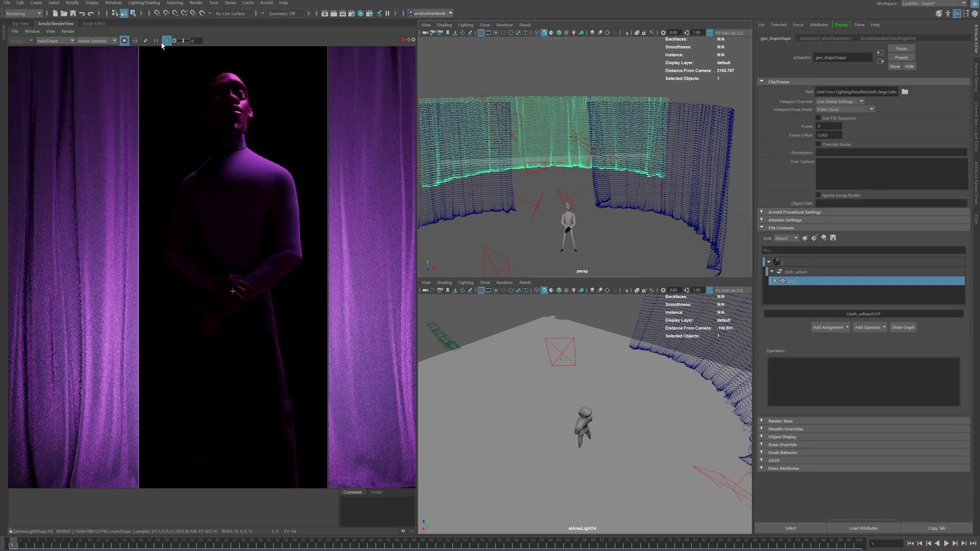
click(124, 40)
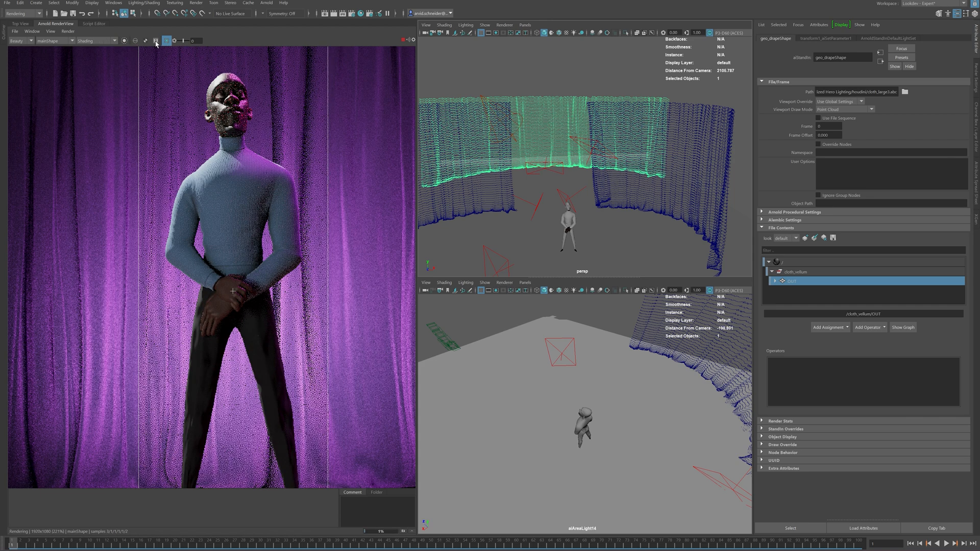
key(f)
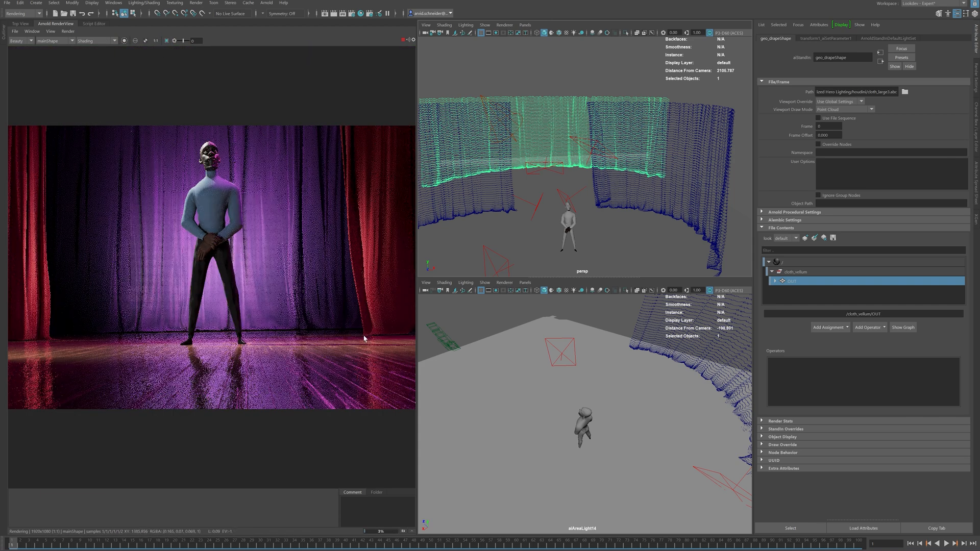
Isolate the magenta area light in the render, narrow its spread to 0.13 and lower its exposure to about 16.7
alt+drag(569, 188, 572, 166)
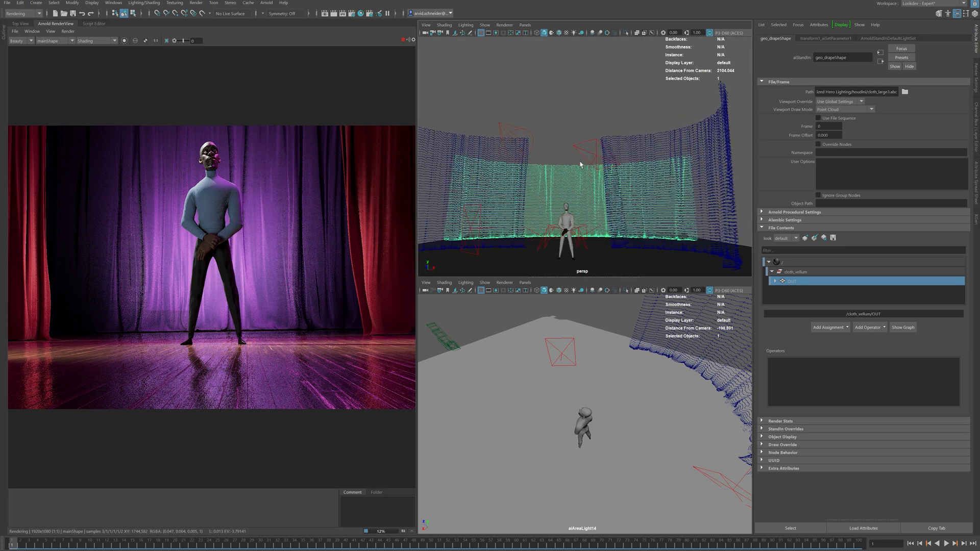
click(592, 152)
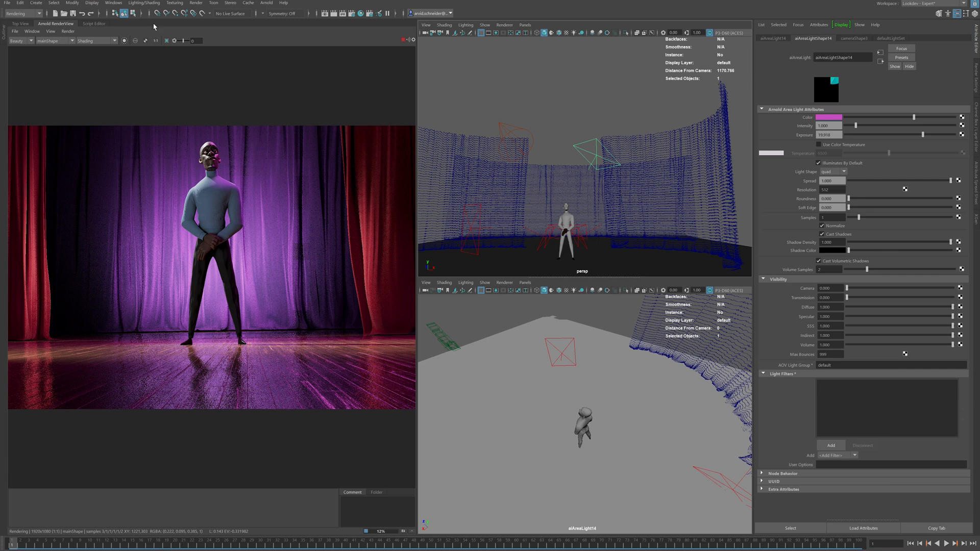
click(125, 40)
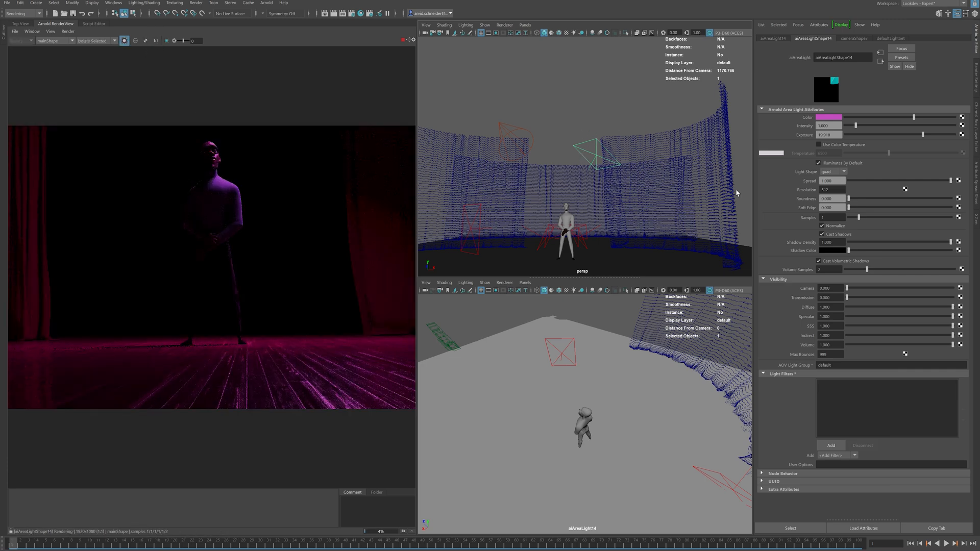
drag(938, 186, 867, 179)
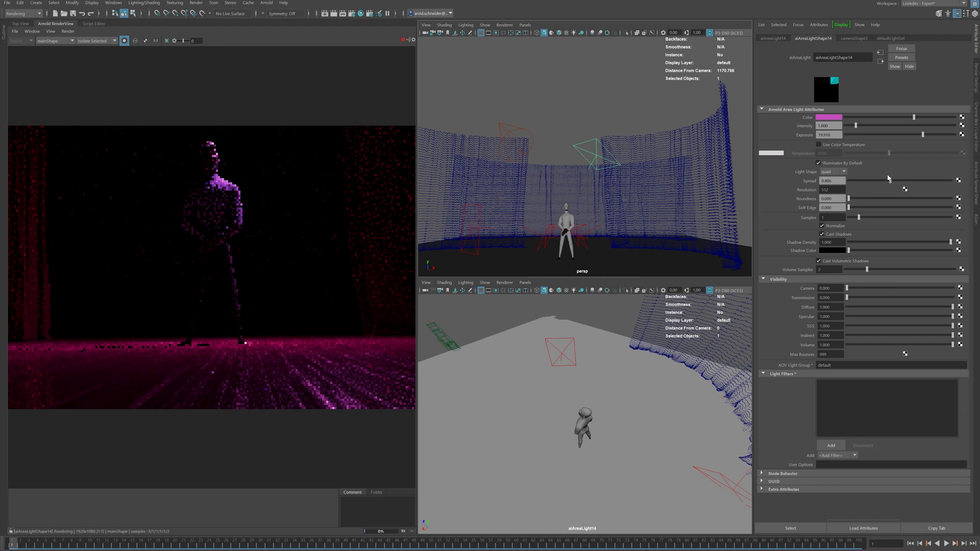
drag(864, 180, 862, 180)
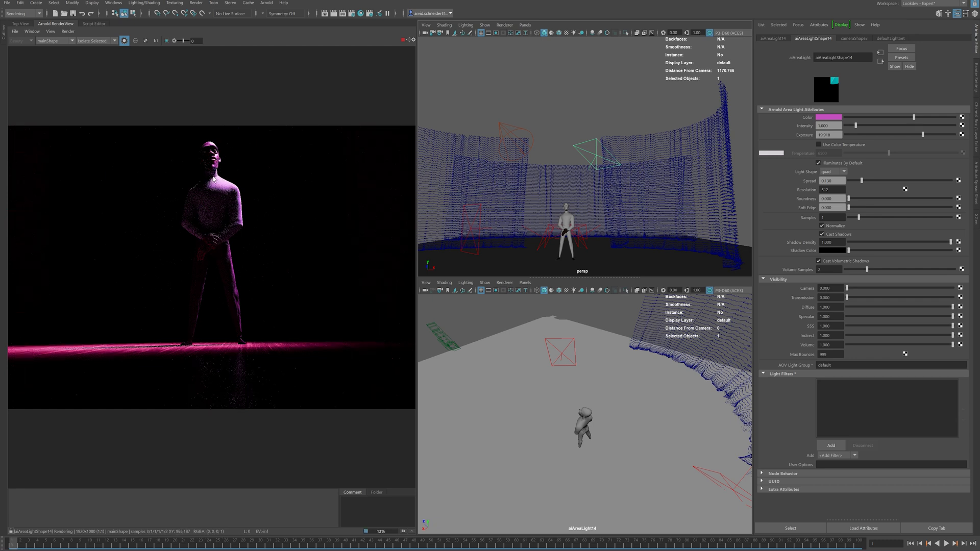
drag(922, 137, 911, 138)
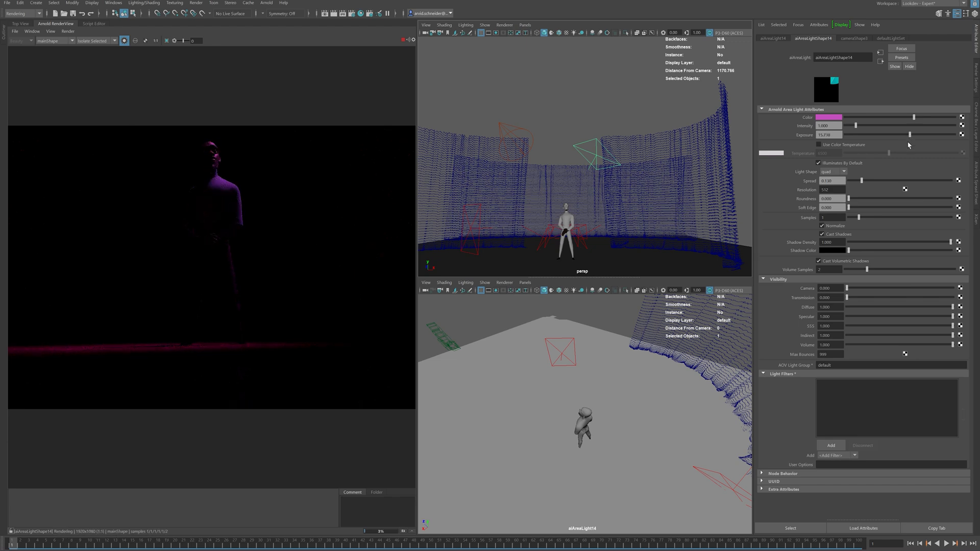
Return to the beauty render with all lights and limit rendering to a crop region around the character's head
click(124, 40)
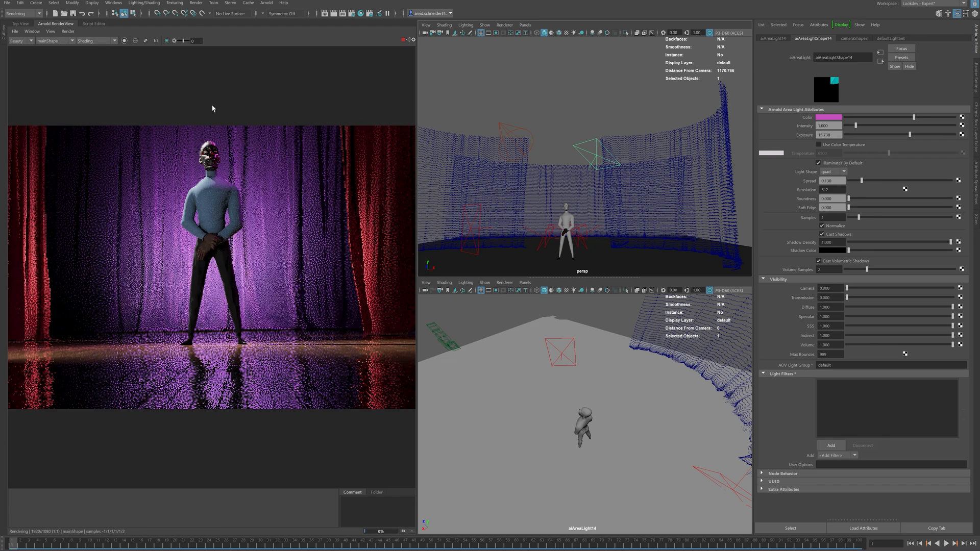
click(166, 40)
drag(190, 137, 223, 180)
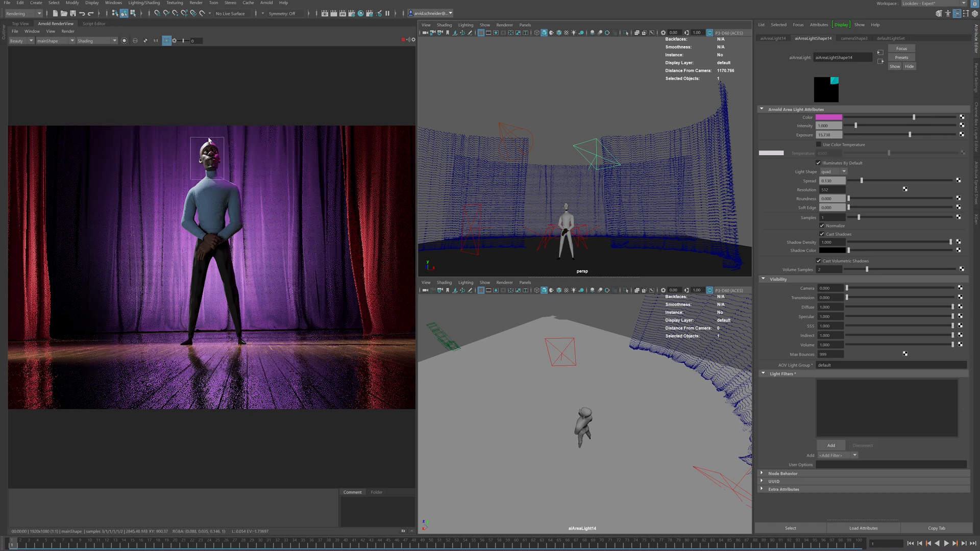
scroll(205, 141, up, 3)
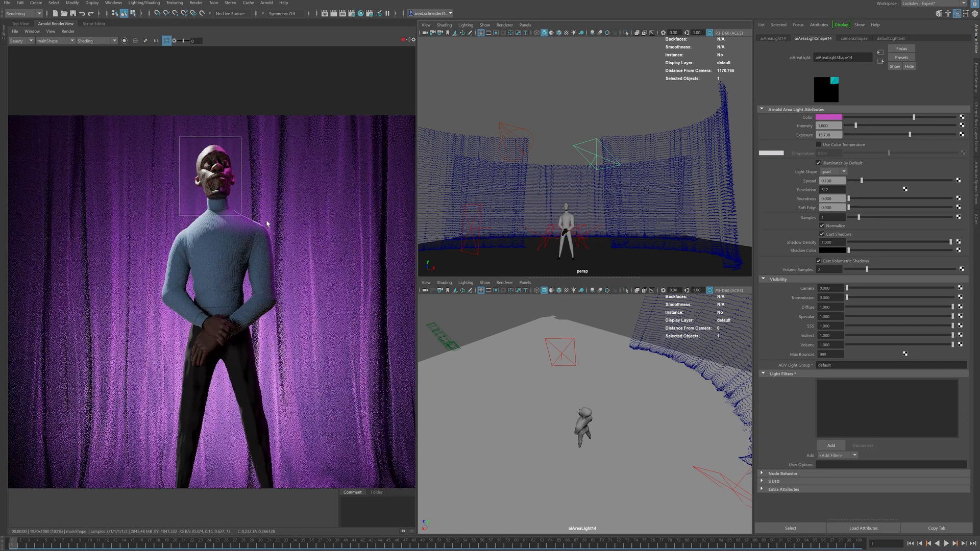
Re-aim the magenta area light through its own view and redraw the render region over the character's torso and the microphone stand
alt+drag(567, 397, 567, 407)
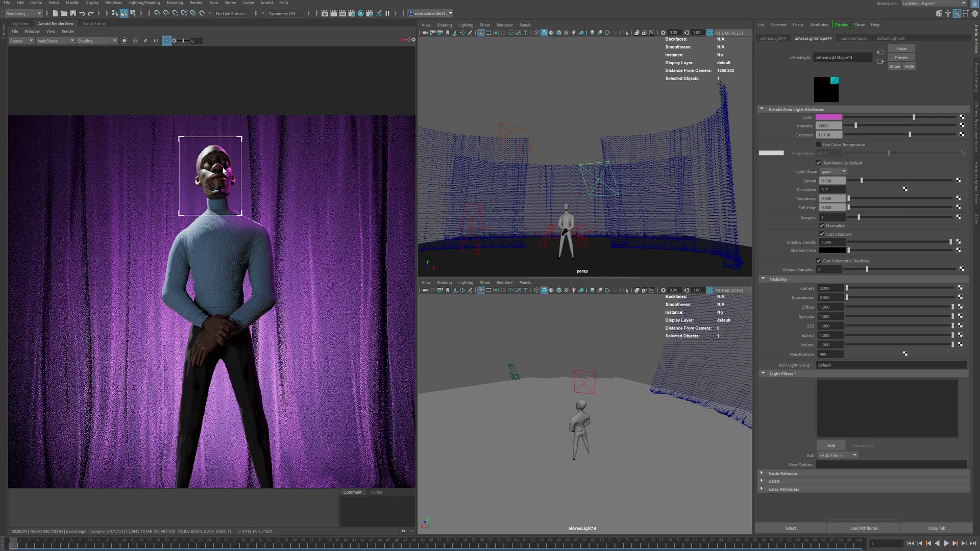
drag(226, 218, 269, 305)
drag(241, 198, 278, 321)
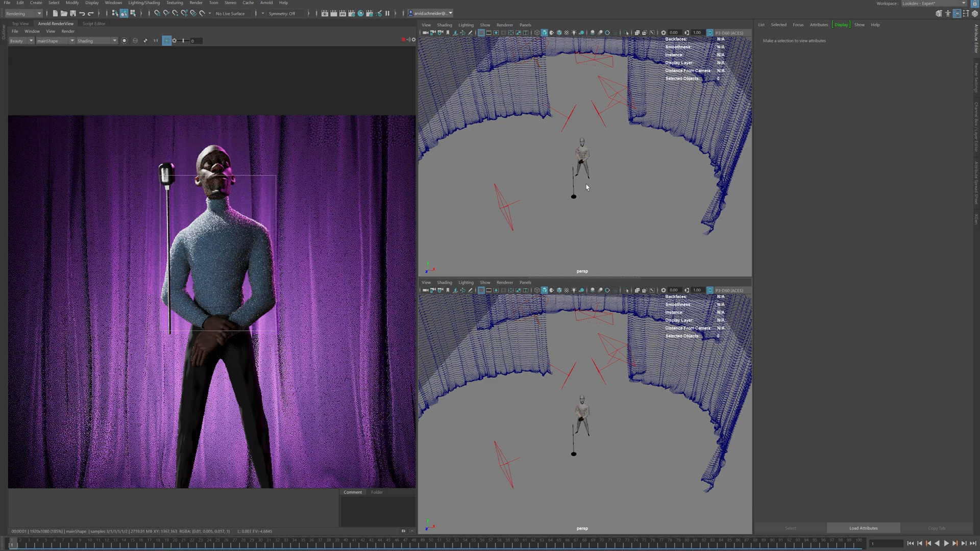
Delete the area light standing in front of the character
alt+drag(502, 215, 564, 243)
click(563, 244)
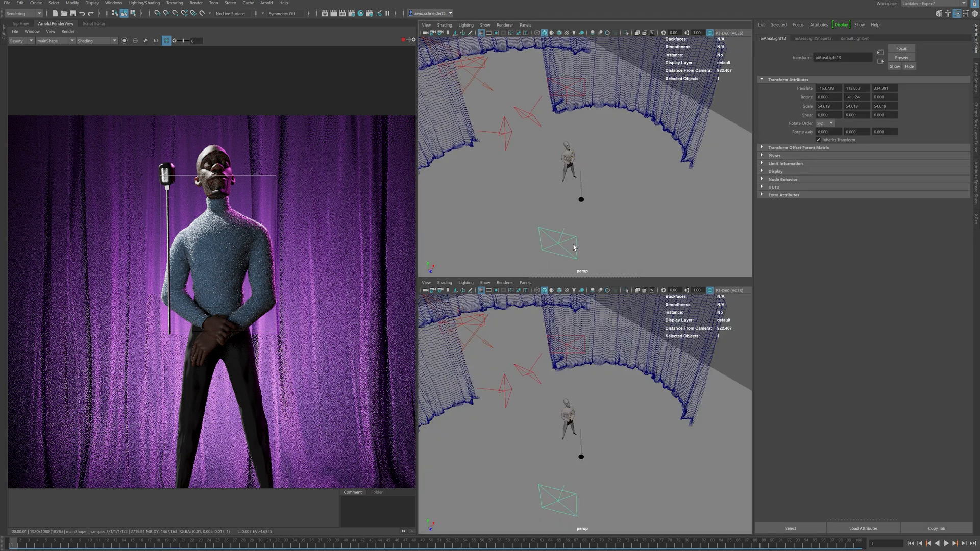
alt+right_drag(574, 244, 572, 220)
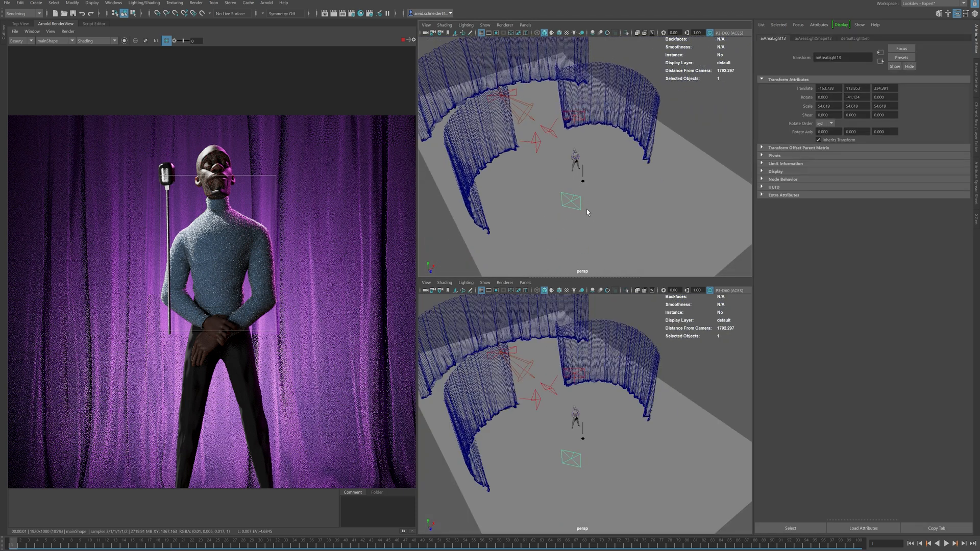
mouse_move(575, 205)
alt+mouse_down()
mouse_move(567, 205)
mouse_move(582, 207)
alt+mouse_up()
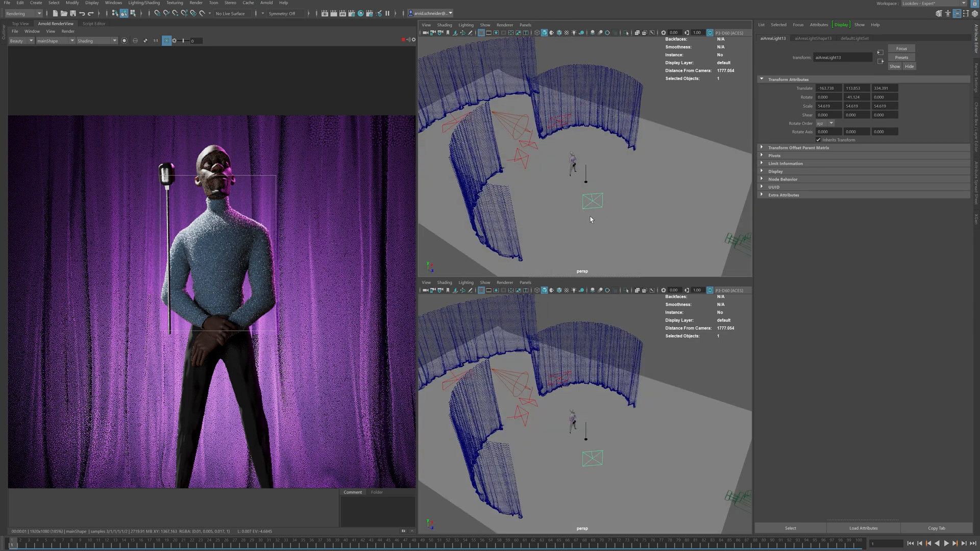
key(Delete)
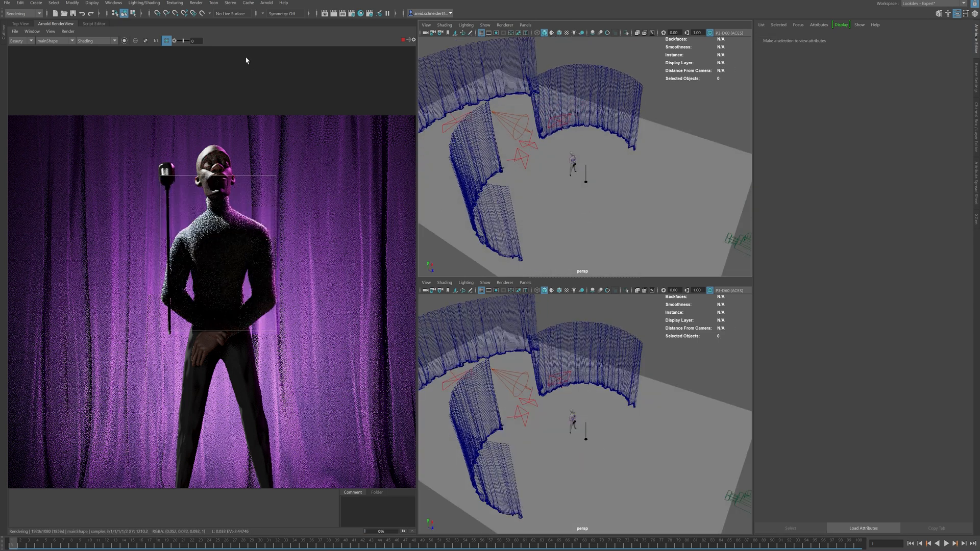
Create a spot light, enlarge it, and place it raised in front of the stage near the camera, facing the character
click(36, 2)
mouse_move(77, 47)
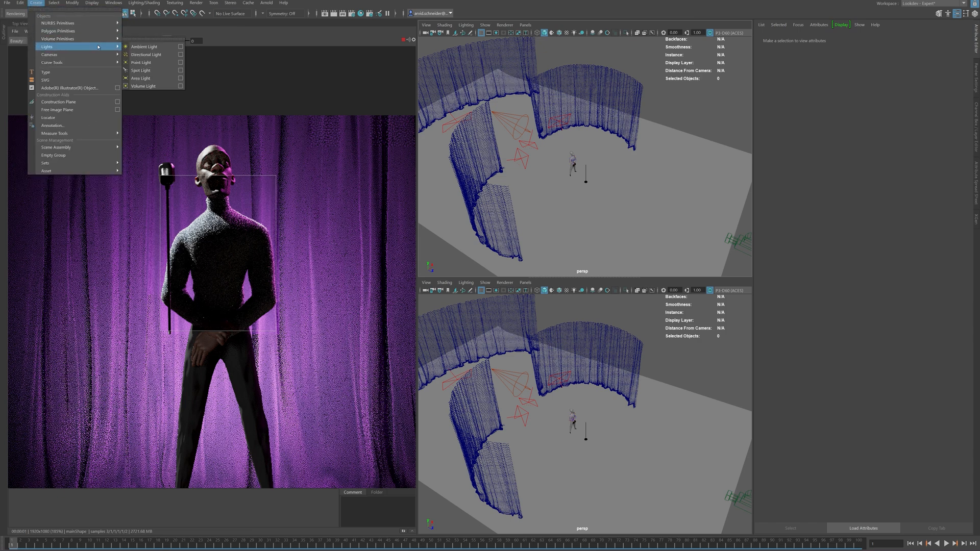
click(141, 70)
alt+drag(598, 180, 675, 223)
alt+middle_drag(675, 223, 635, 194)
alt+drag(633, 194, 626, 94)
key(r)
key(w)
alt+middle_drag(635, 118, 617, 123)
alt+drag(617, 123, 449, 64)
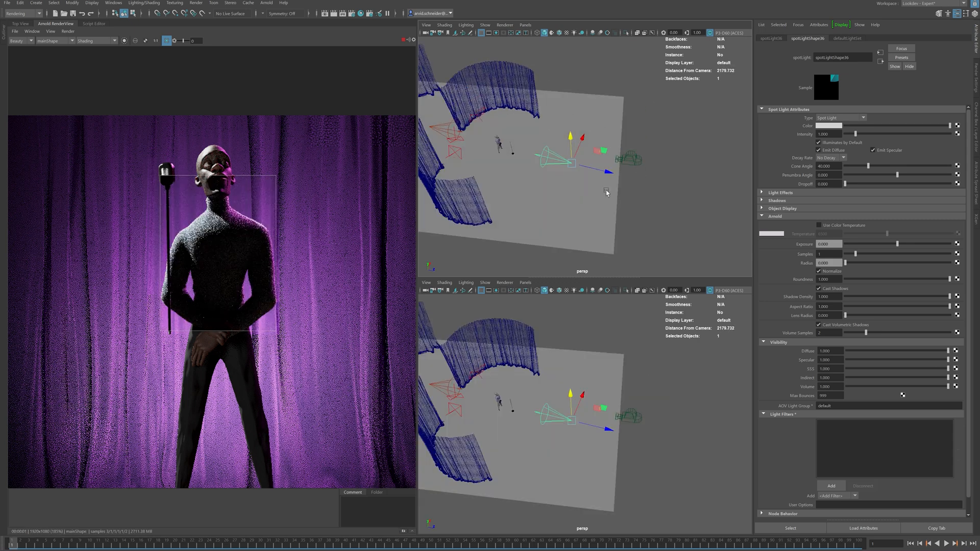
mouse_move(607, 173)
mouse_down()
mouse_move(666, 186)
mouse_move(626, 131)
mouse_move(616, 80)
mouse_move(646, 183)
mouse_move(607, 162)
mouse_up()
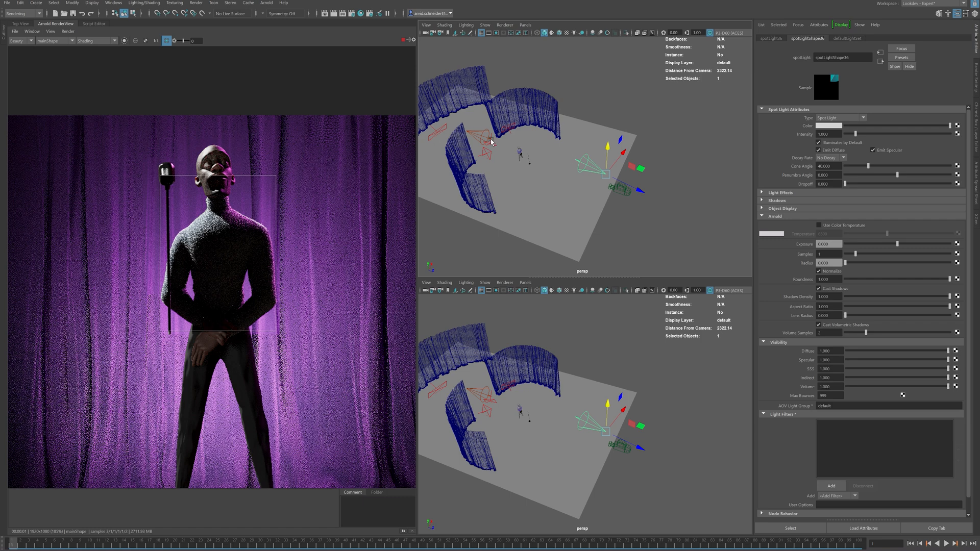
Switch the render view's camera to perspShape and show the whole stage from a high front angle
click(74, 41)
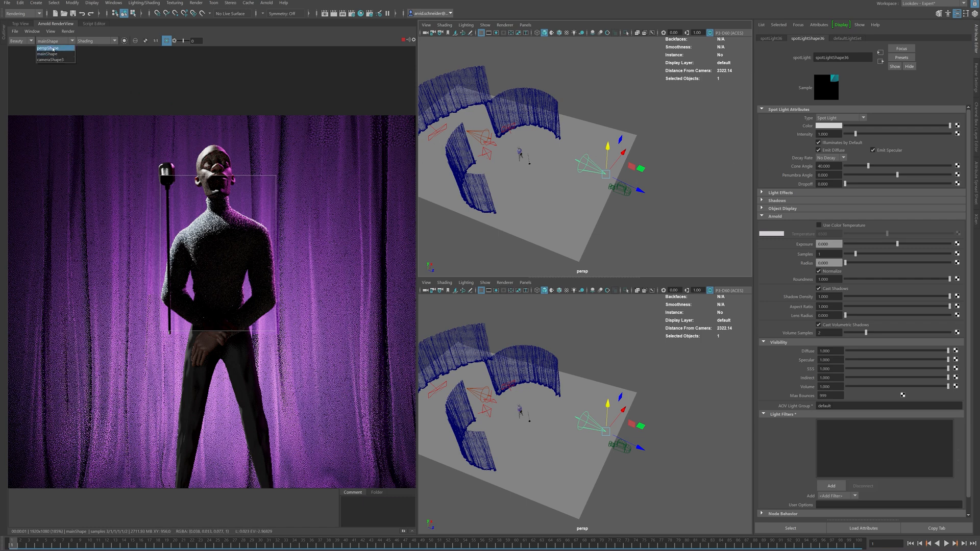
click(51, 51)
alt+drag(686, 228, 632, 220)
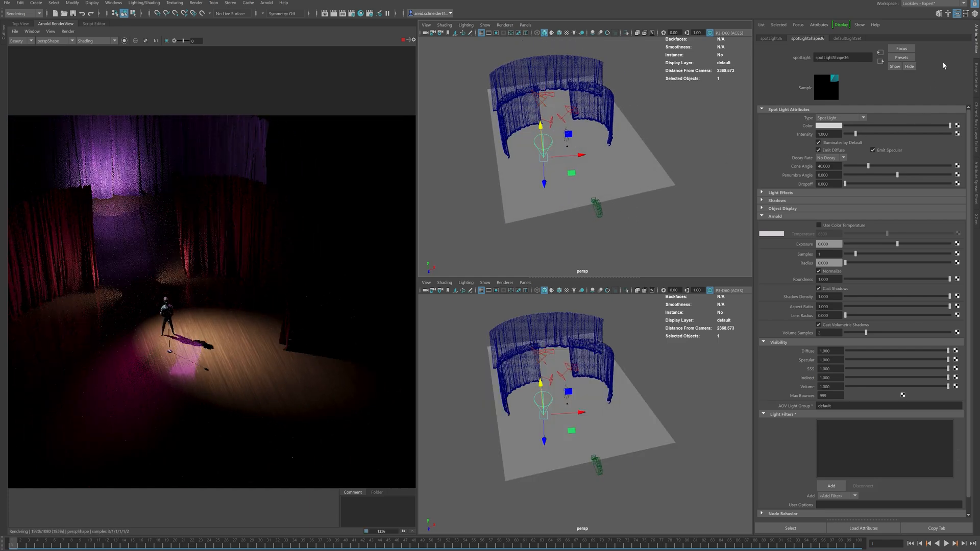
Assign a new aiAtmosphereVolume as the atmosphere in the Arnold render settings and open its attributes
click(977, 81)
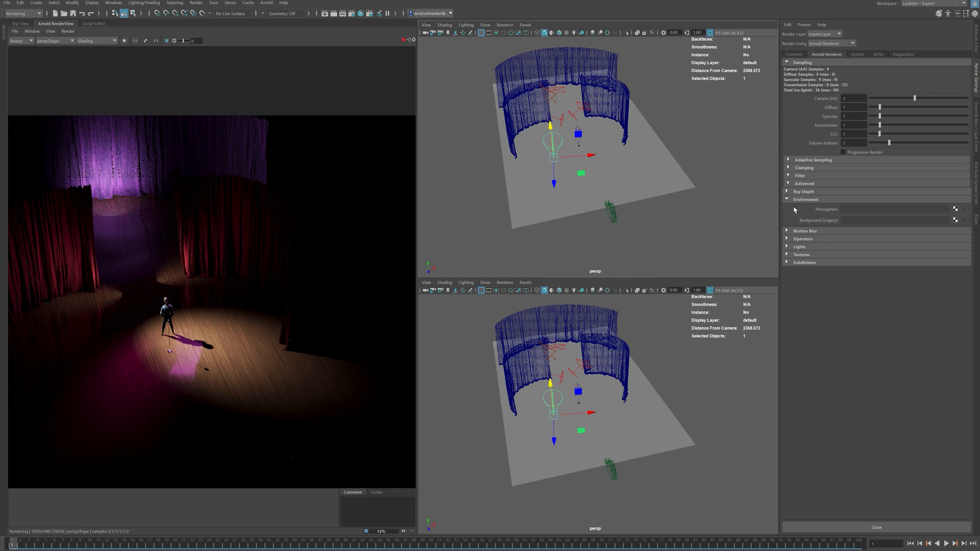
click(958, 208)
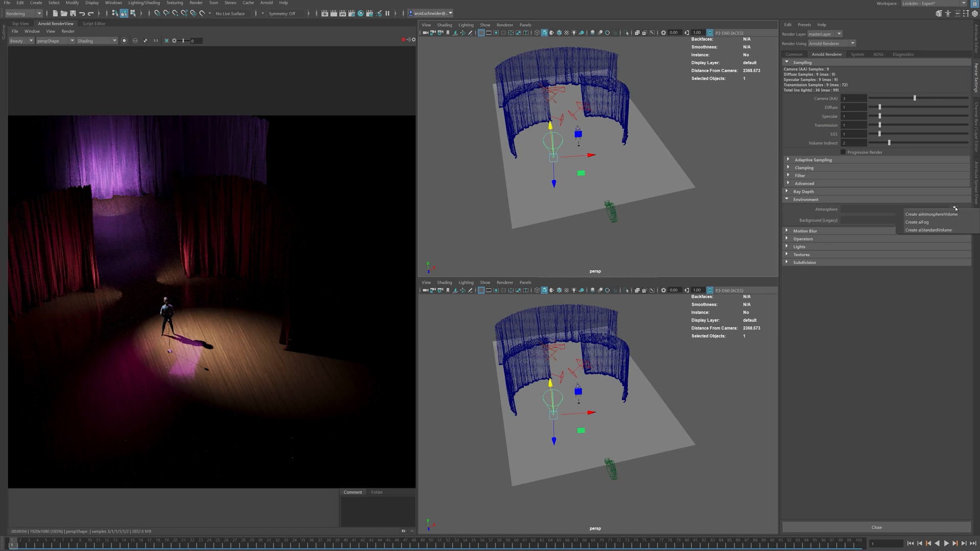
click(927, 214)
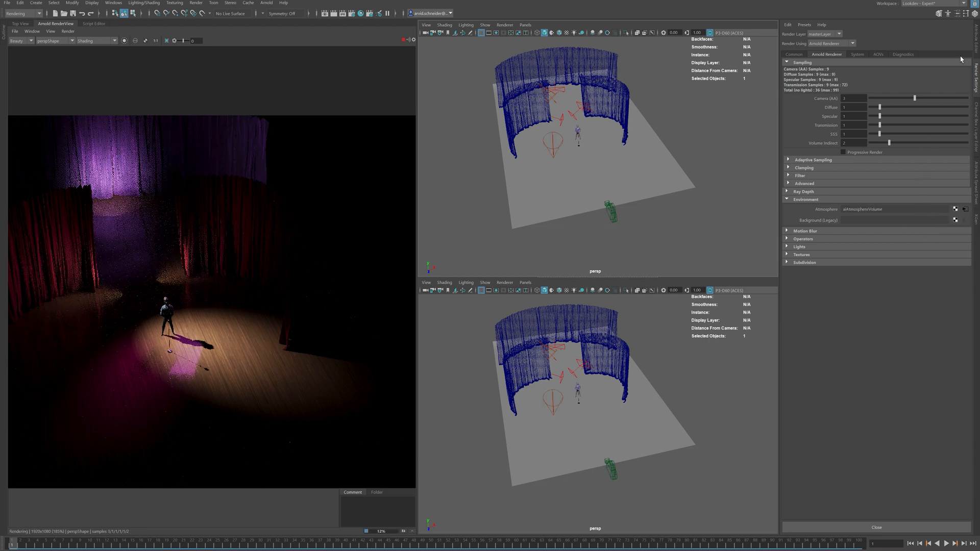
click(975, 40)
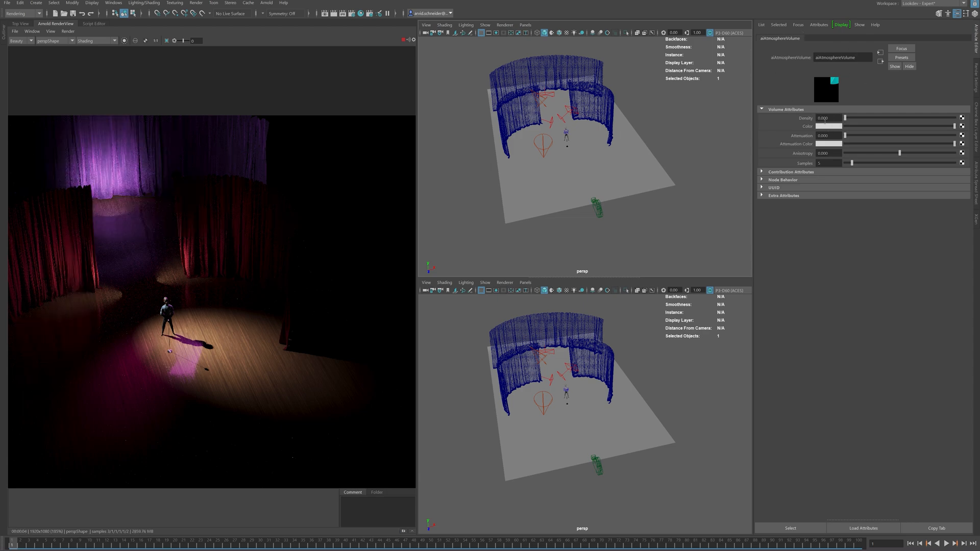
Set the atmosphere volume's density to 0.001 after trying 0.060 and 0.005
ctrl+drag(835, 117, 838, 134)
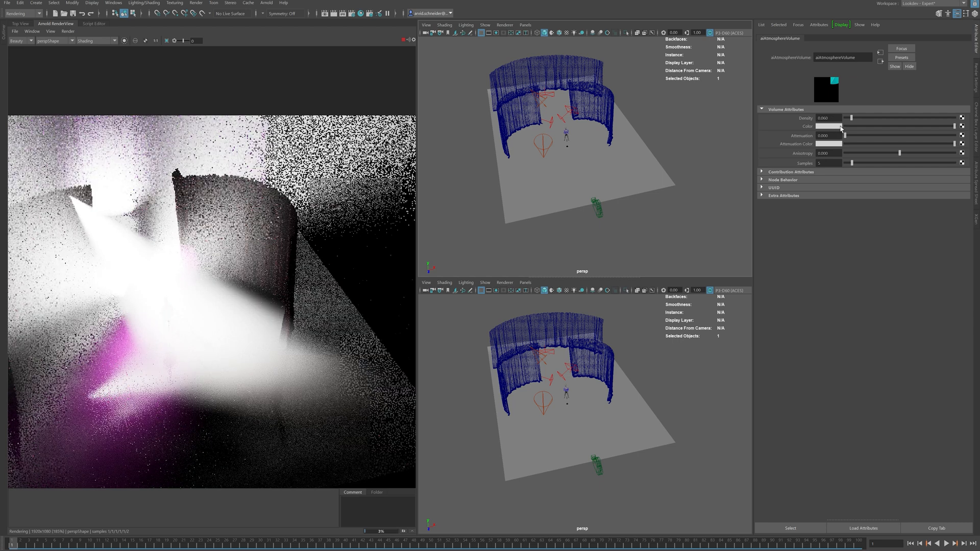
drag(830, 118, 824, 118)
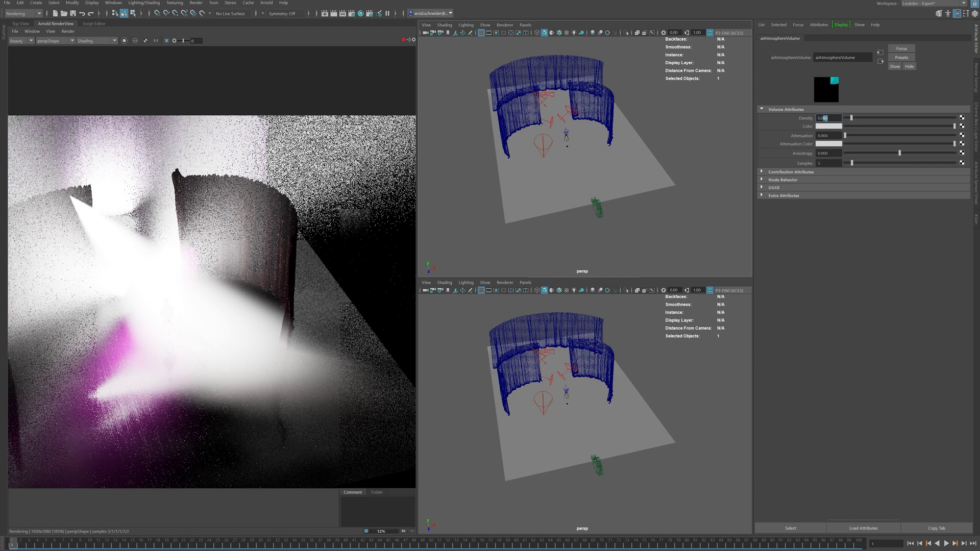
text(05)
key(Return)
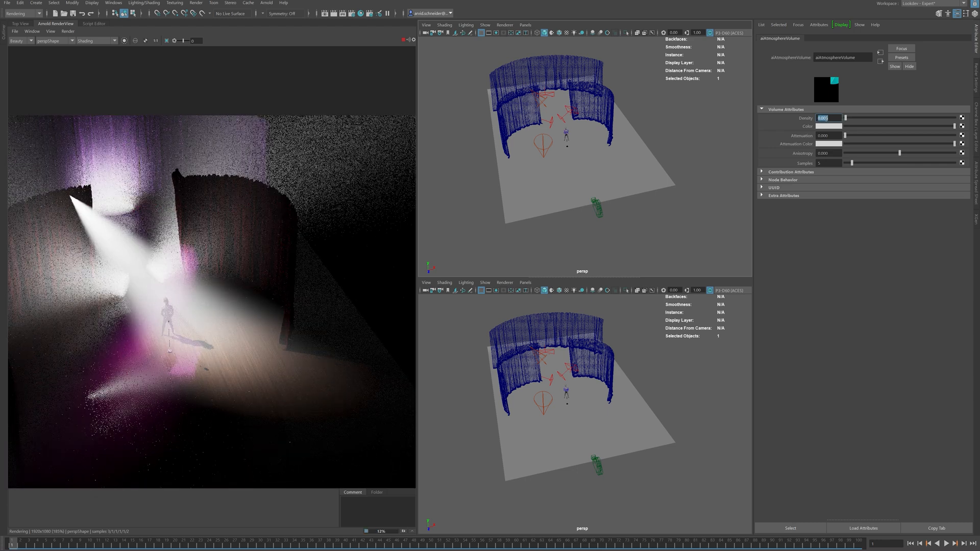
text(0.001)
key(Return)
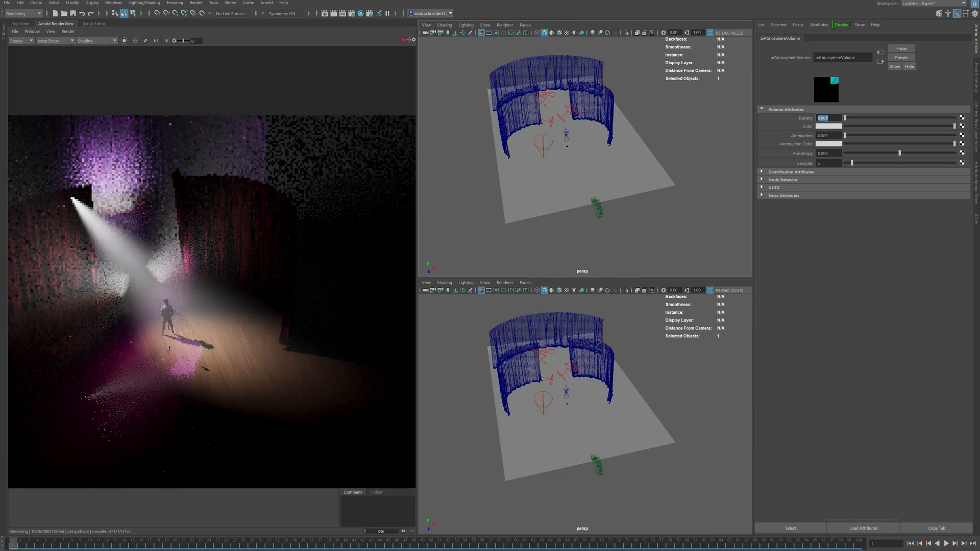
Set the volume contribution of the area light in front of the rear curtain to 0
alt+drag(581, 185, 591, 162)
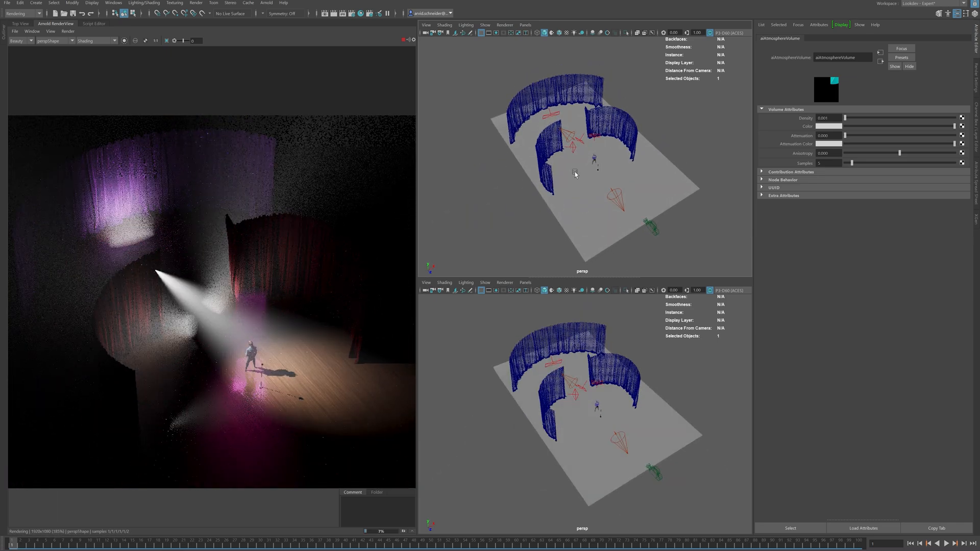
scroll(577, 168, up, 4)
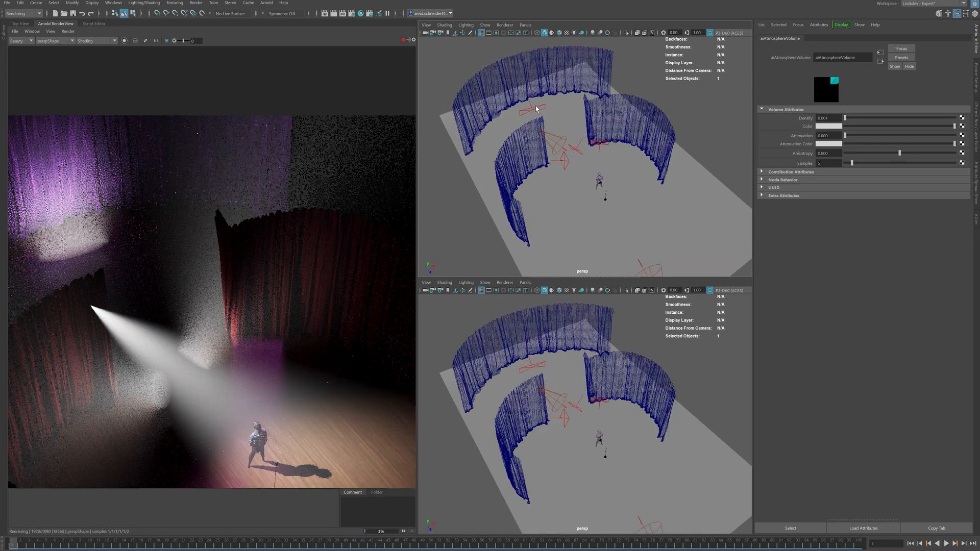
click(536, 109)
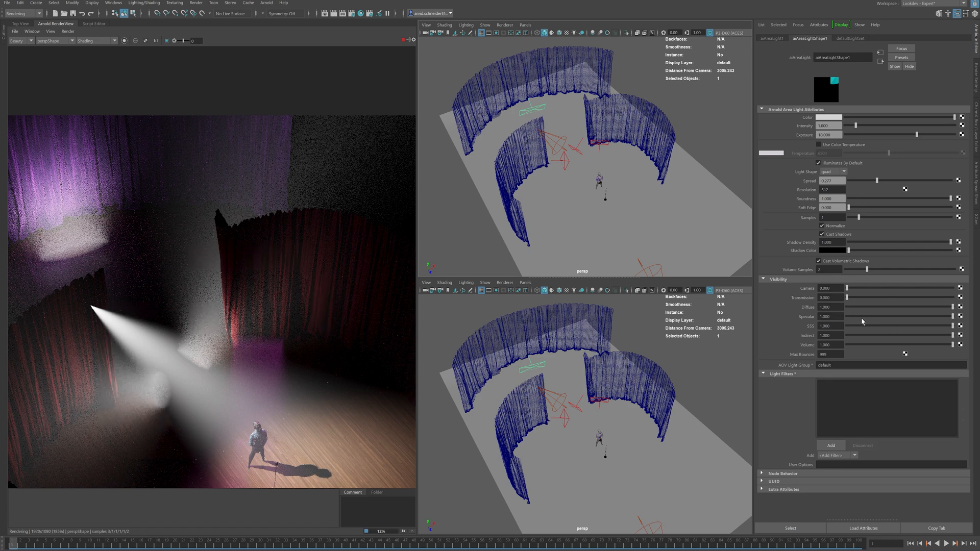
drag(867, 348, 842, 346)
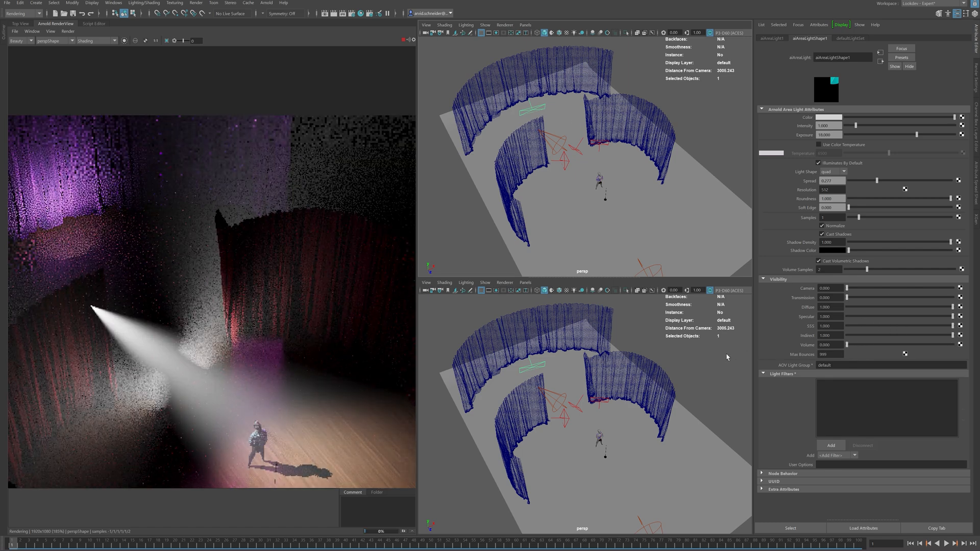
Set the volume contribution to 0 on the two white area lights between the front curtains
click(580, 150)
click(575, 150)
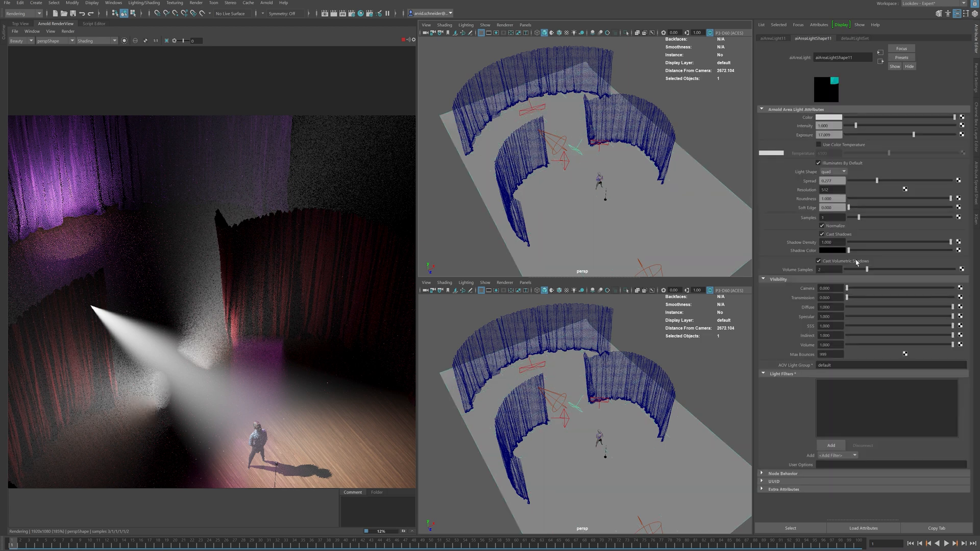
click(854, 345)
click(565, 162)
click(856, 347)
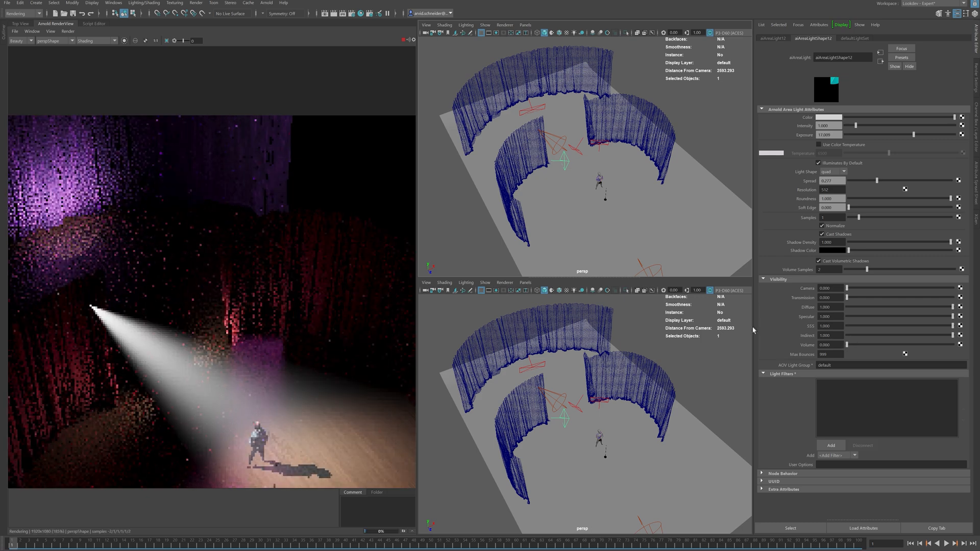
Set the pink area light's volume contribution to 0
click(606, 148)
click(606, 148)
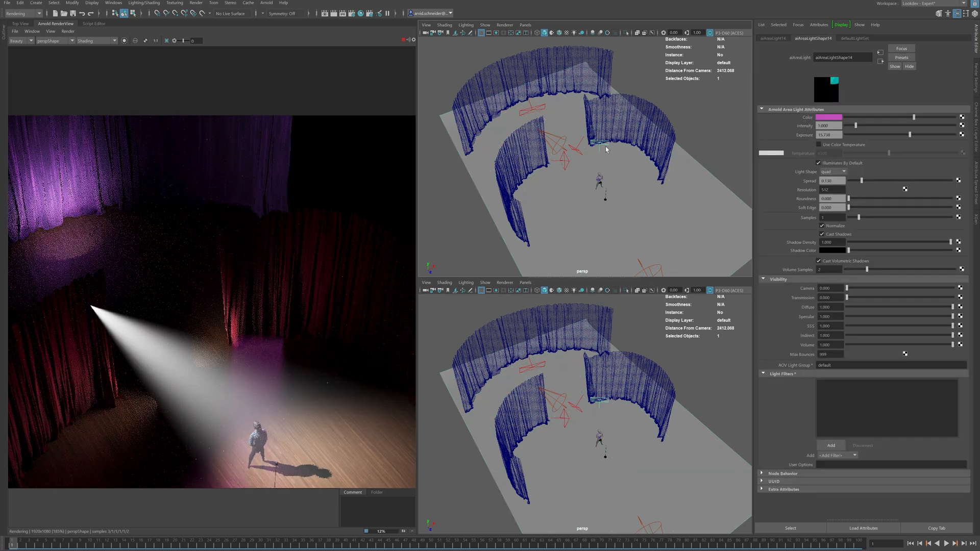
click(862, 346)
Select the spot light in front of the stage near the camera and set its exposure to 20
scroll(599, 192, down, 3)
mouse_move(600, 192)
alt+mouse_down()
mouse_move(642, 185)
mouse_move(604, 180)
mouse_move(611, 176)
alt+mouse_up()
scroll(550, 186, down, 5)
scroll(611, 176, up, 5)
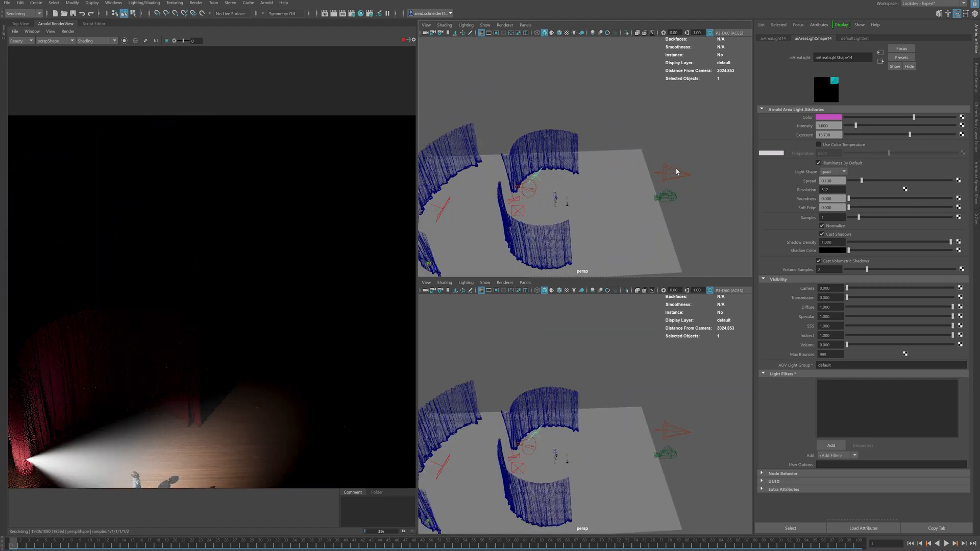
click(677, 173)
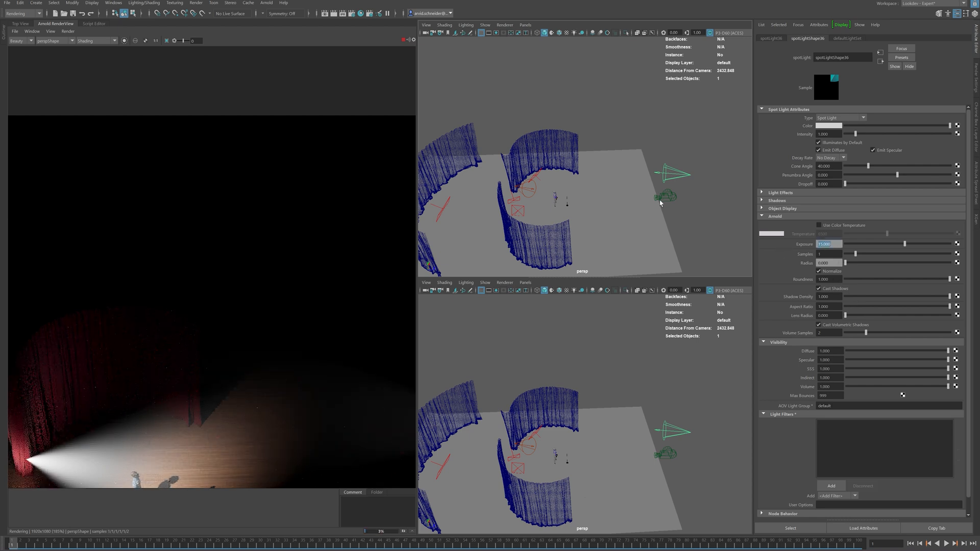
text(0)
key(Return)
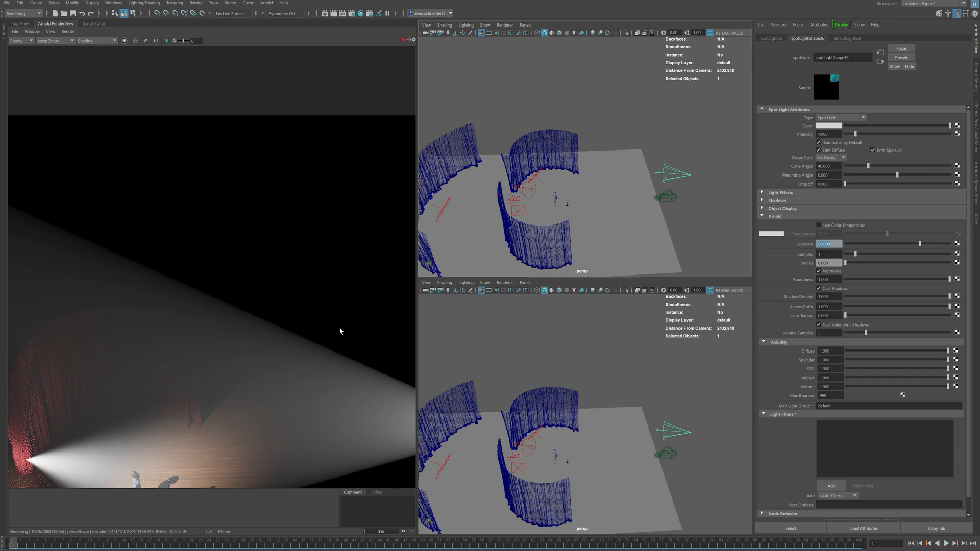
Set the volume contribution of the spot light behind the character to 0
scroll(510, 221, down, 5)
alt+drag(643, 218, 571, 194)
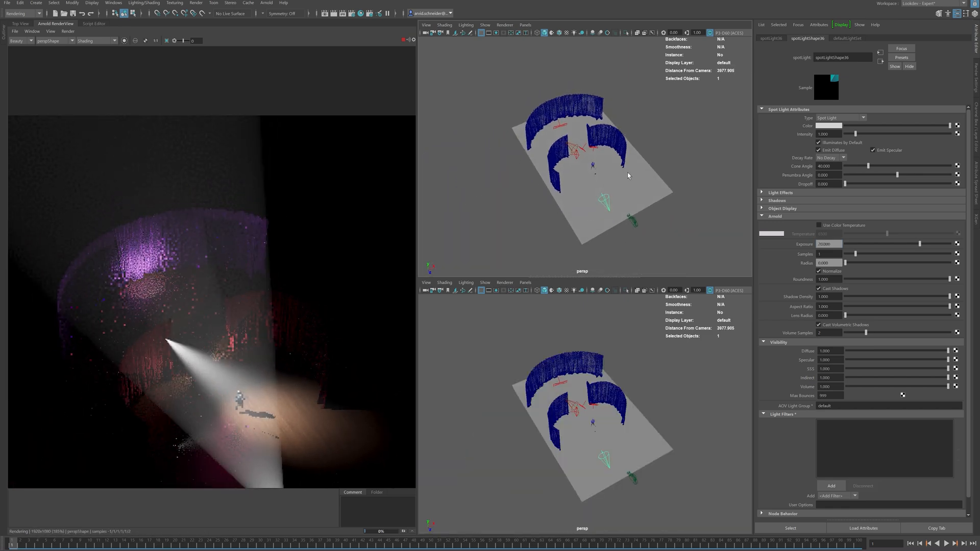
scroll(557, 170, up, 10)
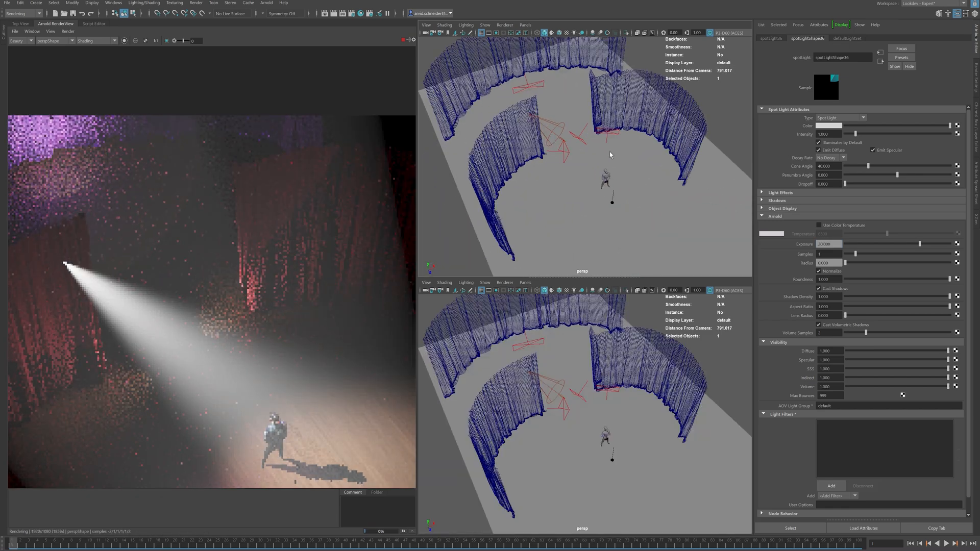
click(561, 122)
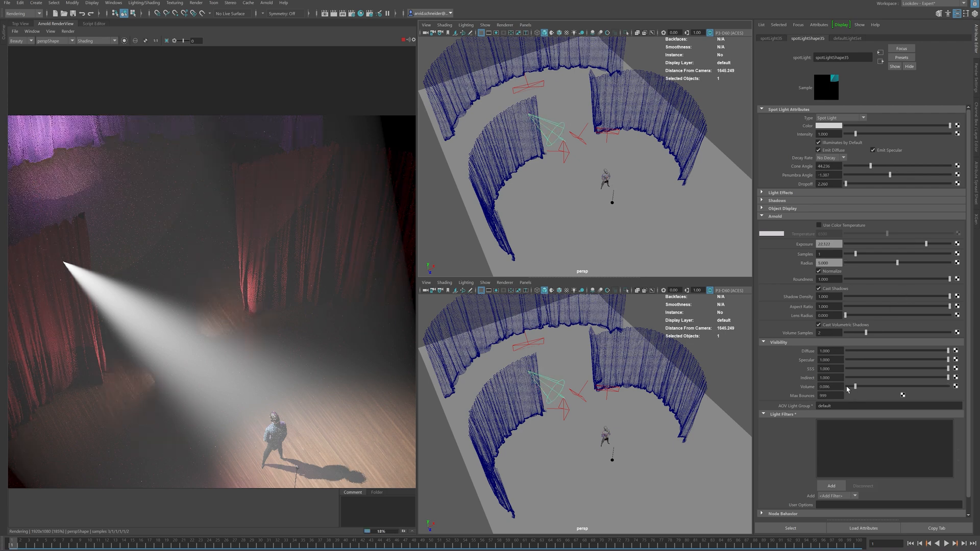
drag(856, 389, 817, 389)
Look through the front spot light in the second viewport
scroll(608, 199, down, 4)
scroll(581, 177, down, 1)
alt+drag(608, 197, 581, 167)
scroll(580, 177, down, 3)
mouse_move(648, 152)
alt+mouse_down()
mouse_move(565, 159)
mouse_move(641, 164)
alt+mouse_up()
scroll(641, 164, up, 4)
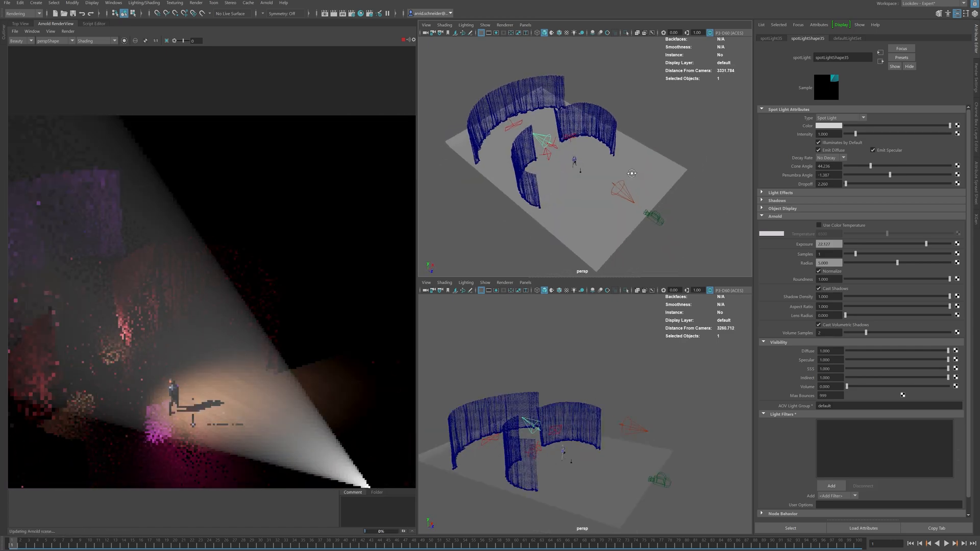
click(631, 203)
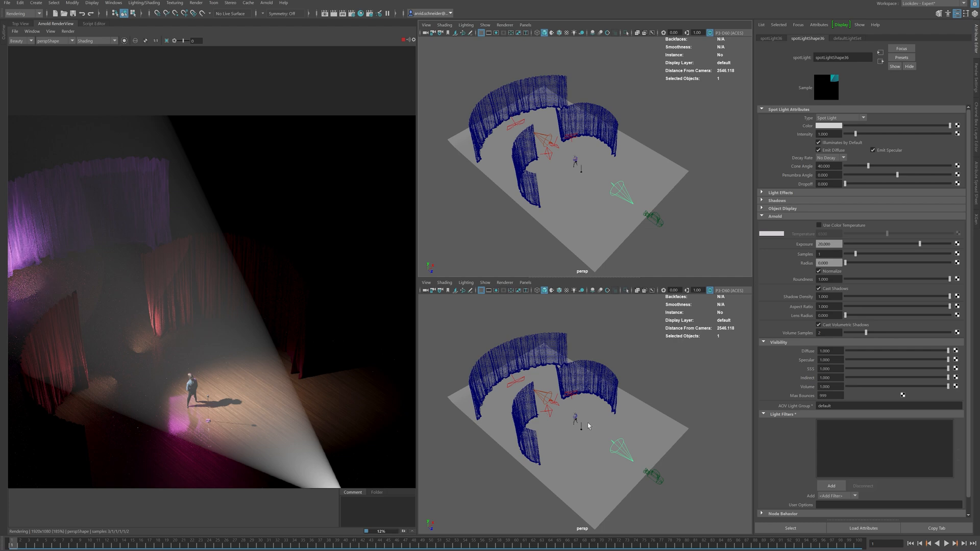
click(526, 282)
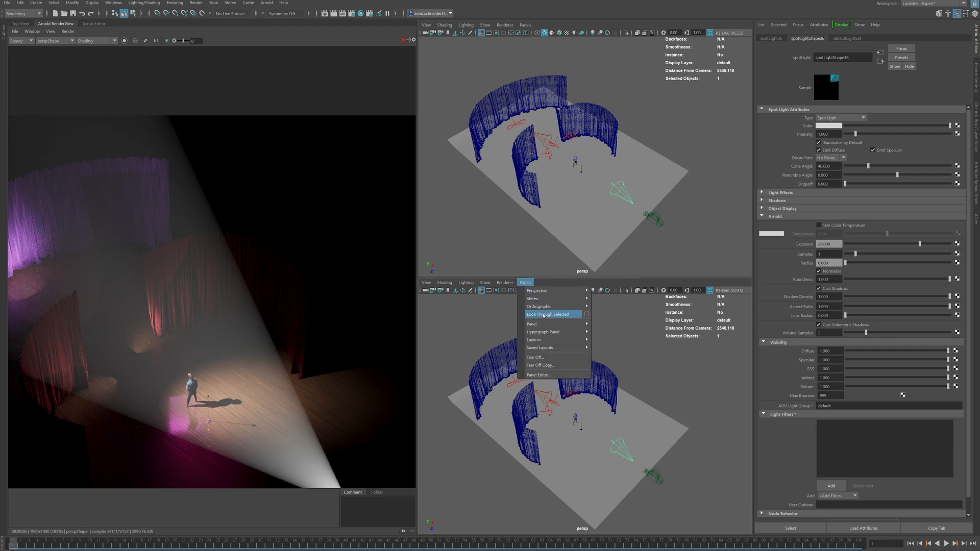
click(545, 315)
Frame the character's head in the light's view, then orbit and pull back to aim the spot light at the character
scroll(554, 149, up, 10)
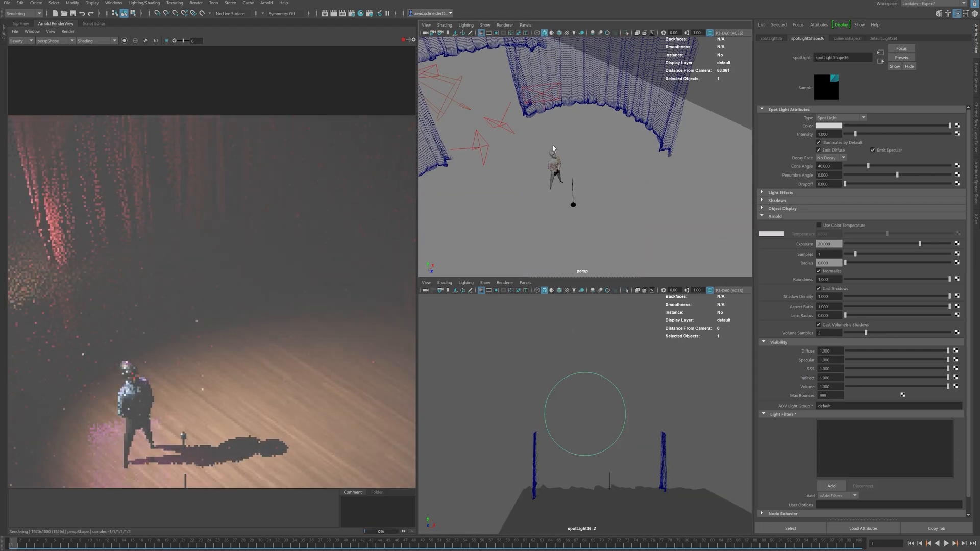
click(553, 154)
click(715, 287)
key(f)
mouse_move(633, 372)
alt+mouse_down()
mouse_move(619, 374)
mouse_move(627, 376)
alt+mouse_up()
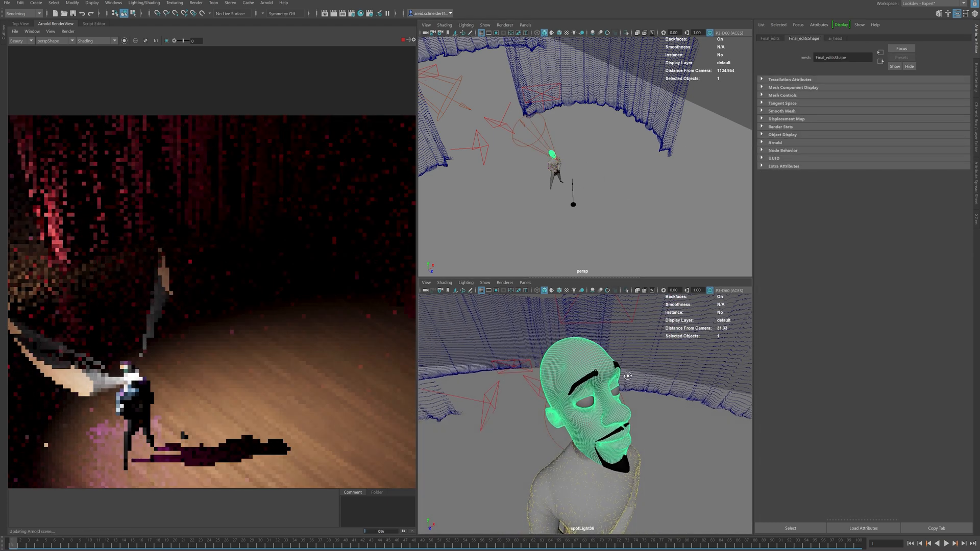
alt+right_drag(628, 376, 555, 362)
alt+drag(556, 362, 580, 386)
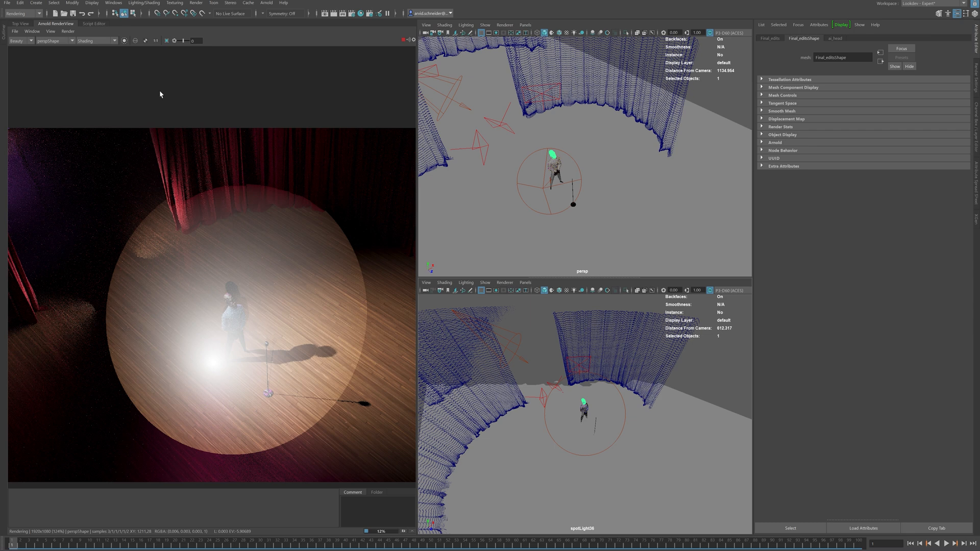
Narrow the front spot light's cone angle to about 14 and slightly readjust its aim at the character
click(42, 41)
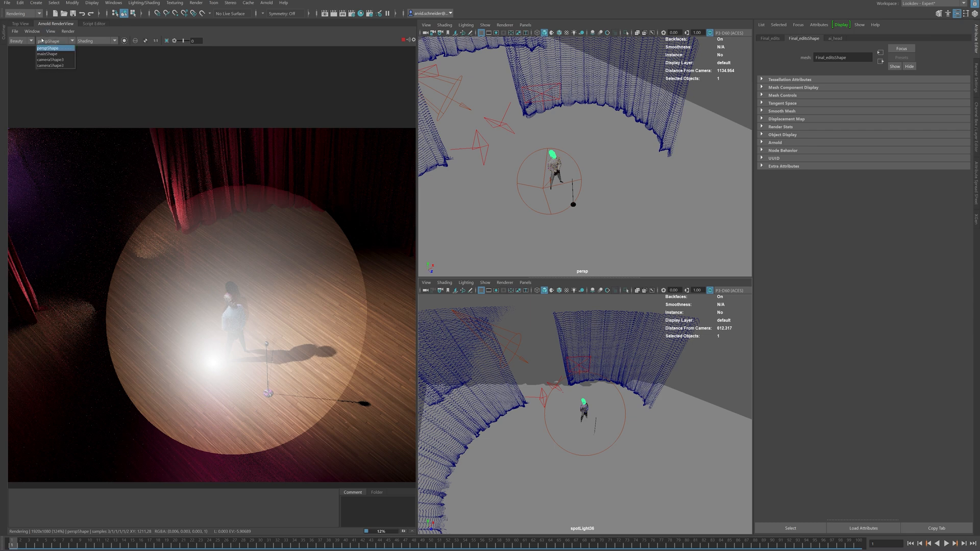
click(46, 50)
alt+drag(462, 135, 574, 164)
scroll(539, 171, down, 5)
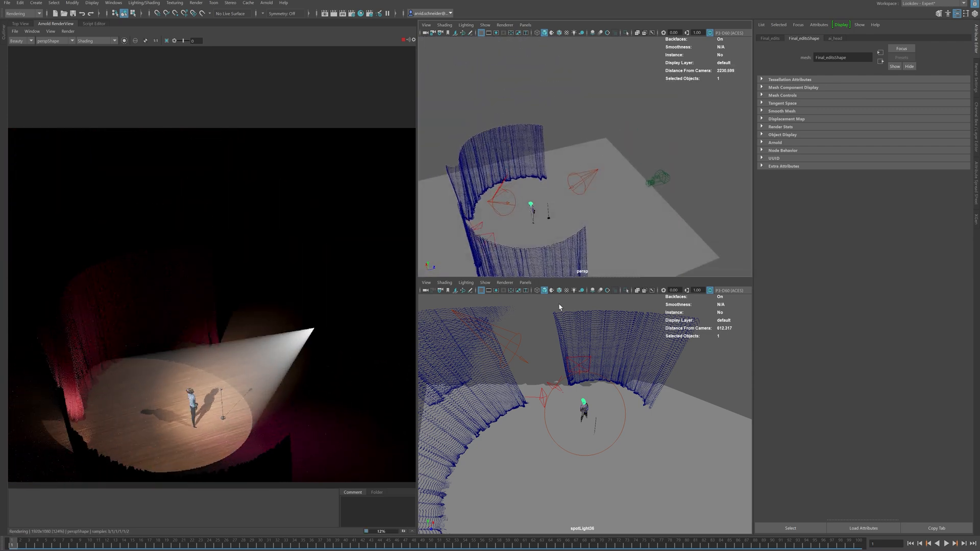
click(627, 422)
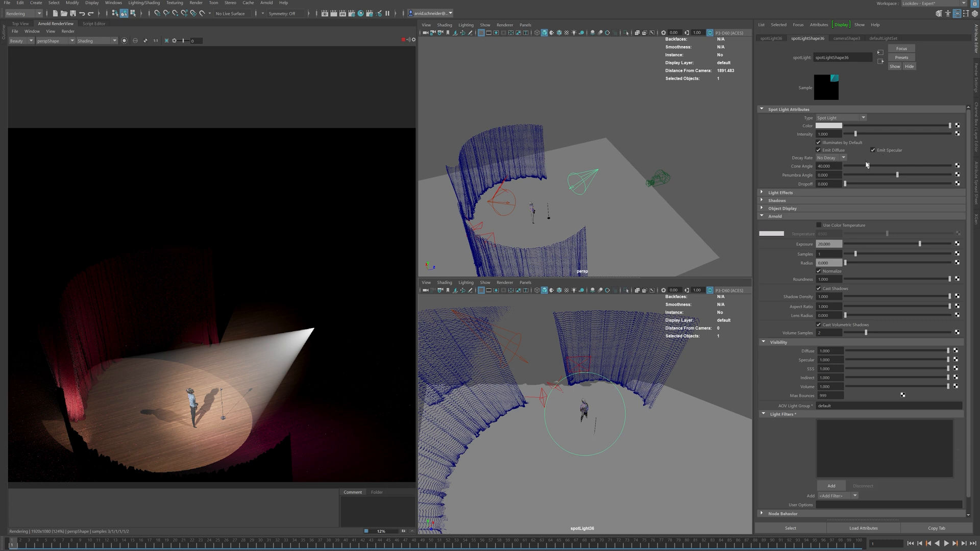
drag(868, 167, 855, 171)
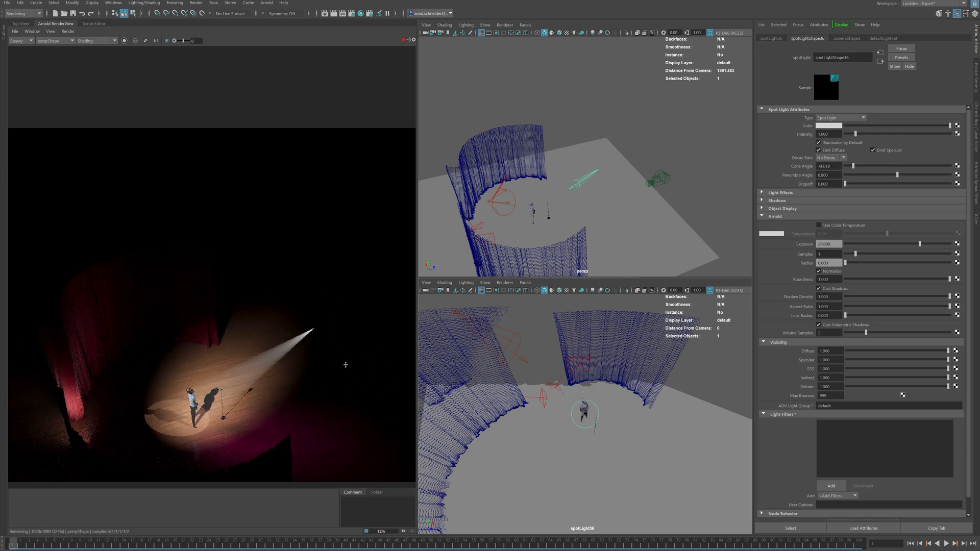
alt+drag(613, 386, 618, 386)
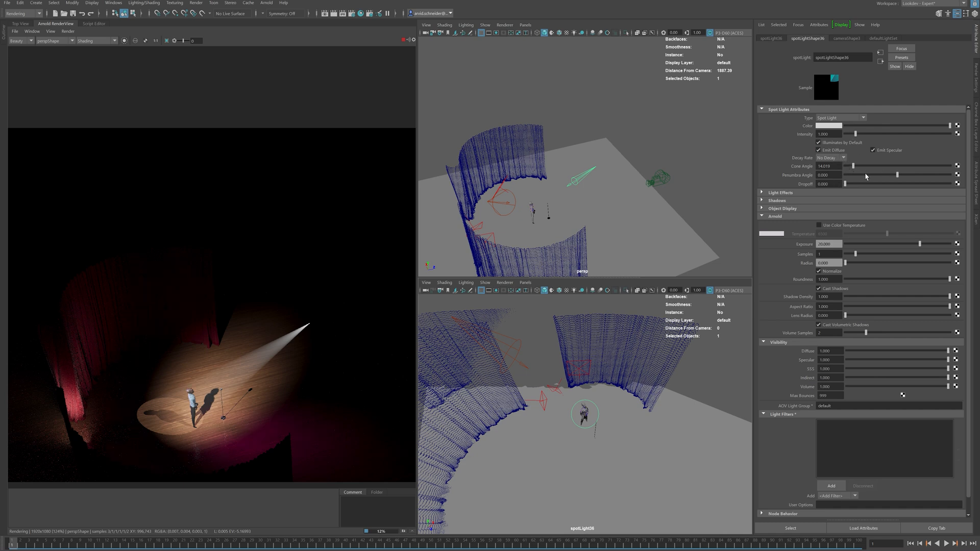
Switch the render view to the mainShape camera and limit rendering to a region around the character's head
click(67, 40)
click(60, 61)
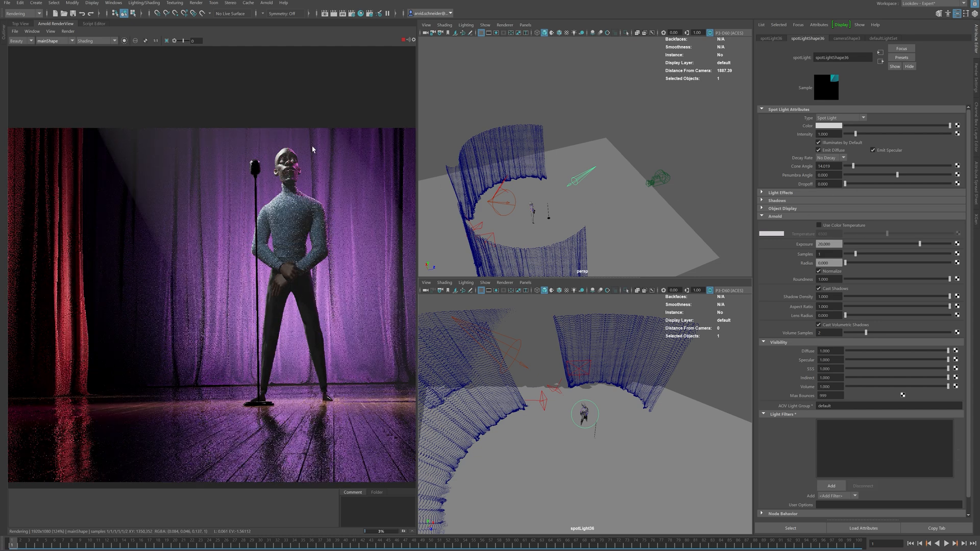
drag(259, 137, 311, 200)
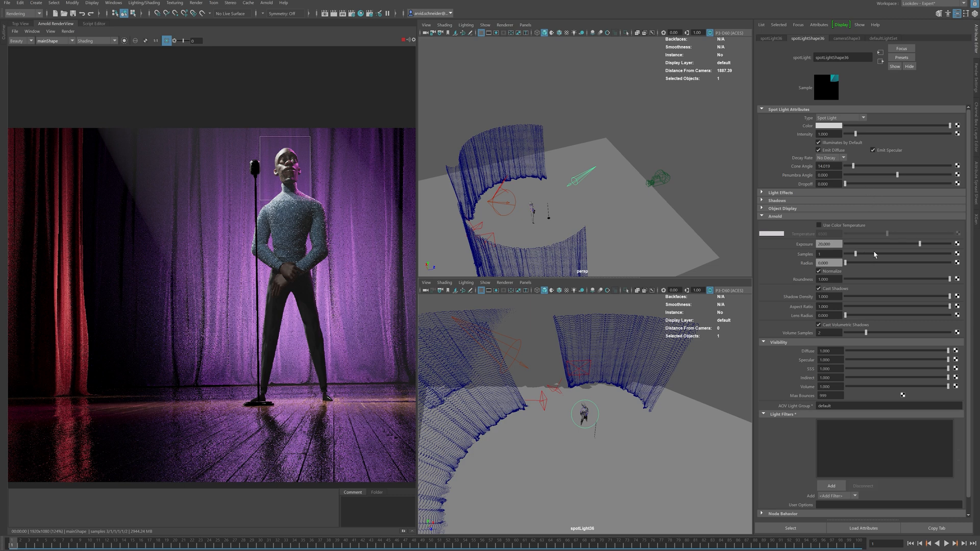
Raise the front spot light's exposure above 20 and set its volume contribution to 0
drag(920, 244, 925, 244)
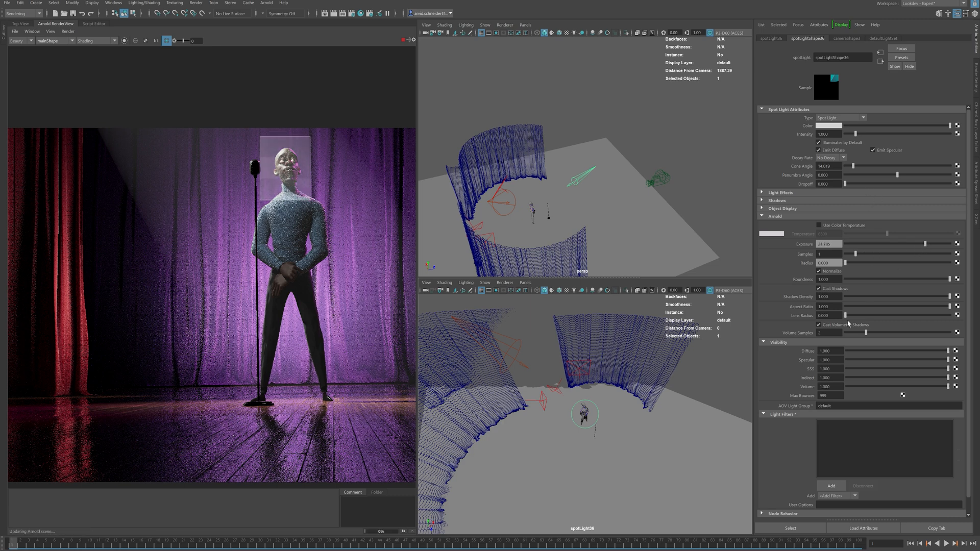
click(848, 387)
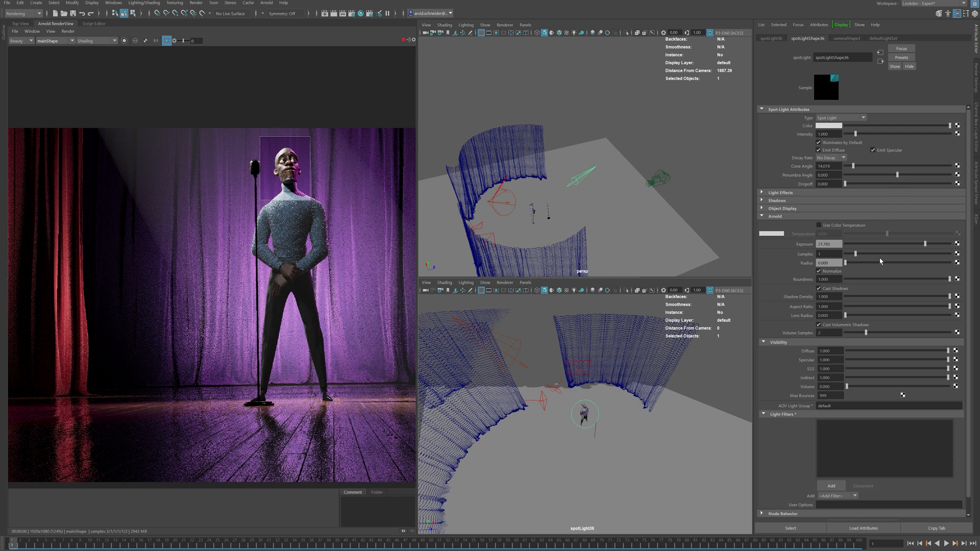
drag(925, 246, 928, 246)
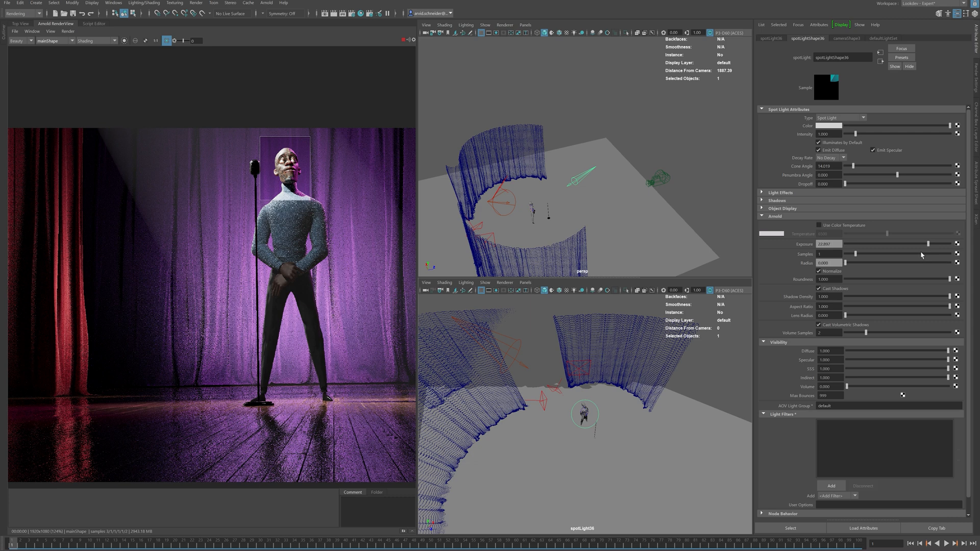
Set the Arnold render settings to 5 camera (AA) samples and 3 SSS samples
click(972, 79)
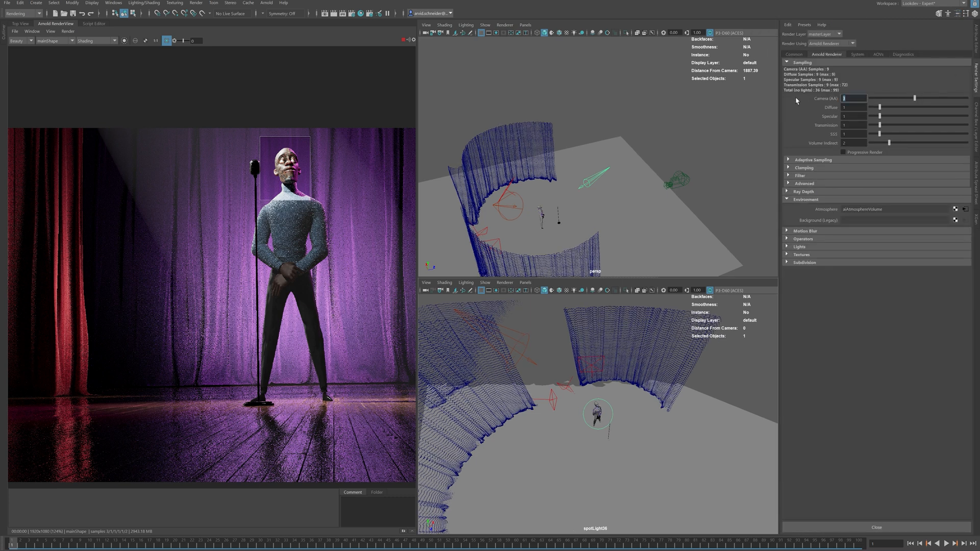
key(Tab)
key(Tab)
key(Tab)
key(Tab)
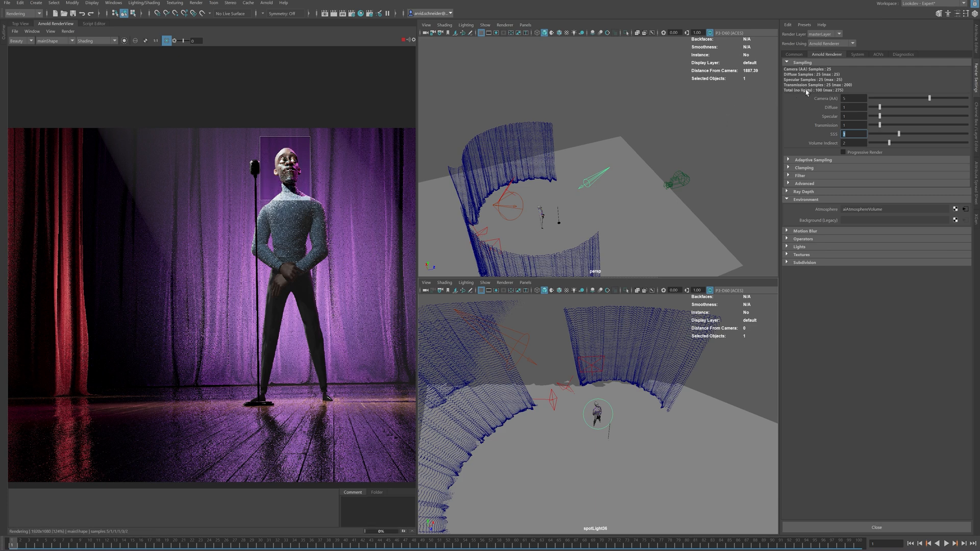
Lower the front spot light's exposure to about 21.5
key(ctrl+a)
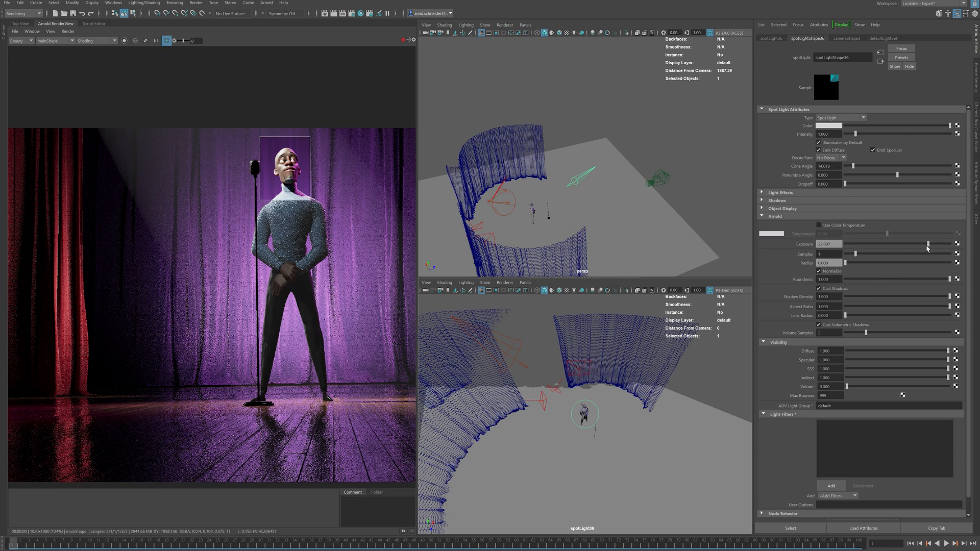
drag(927, 247, 925, 247)
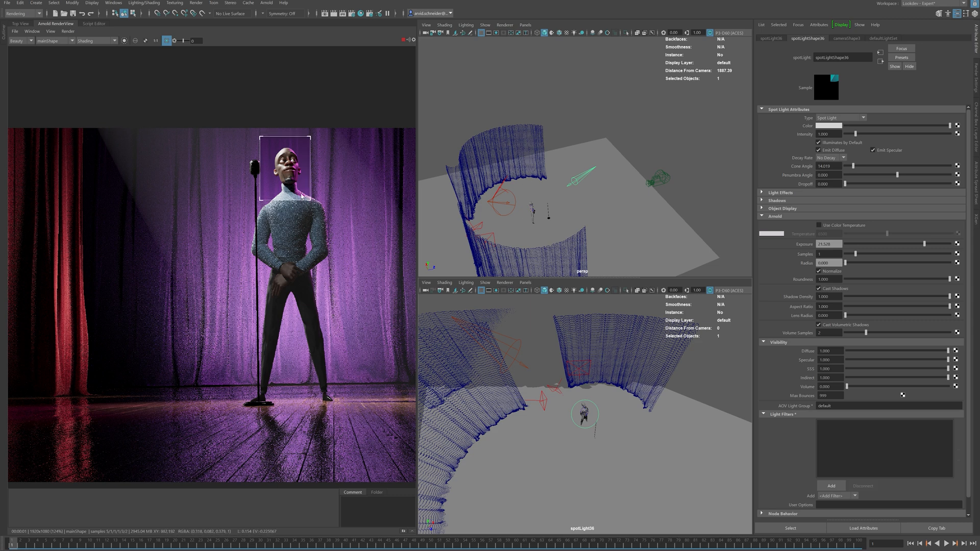
Rotate the side spot light near the curtains toward the character and look through that light in the second viewport
click(503, 201)
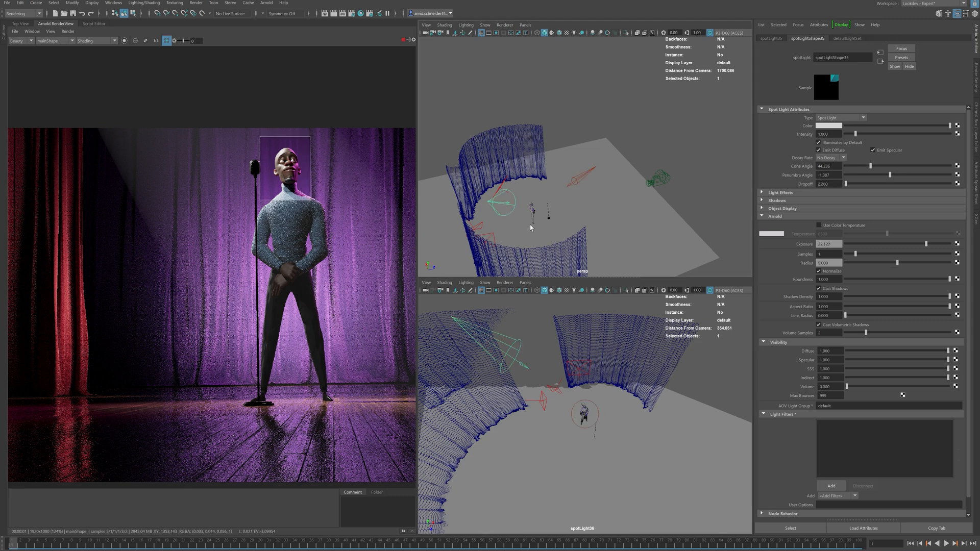
alt+drag(553, 179, 534, 170)
key(w)
key(e)
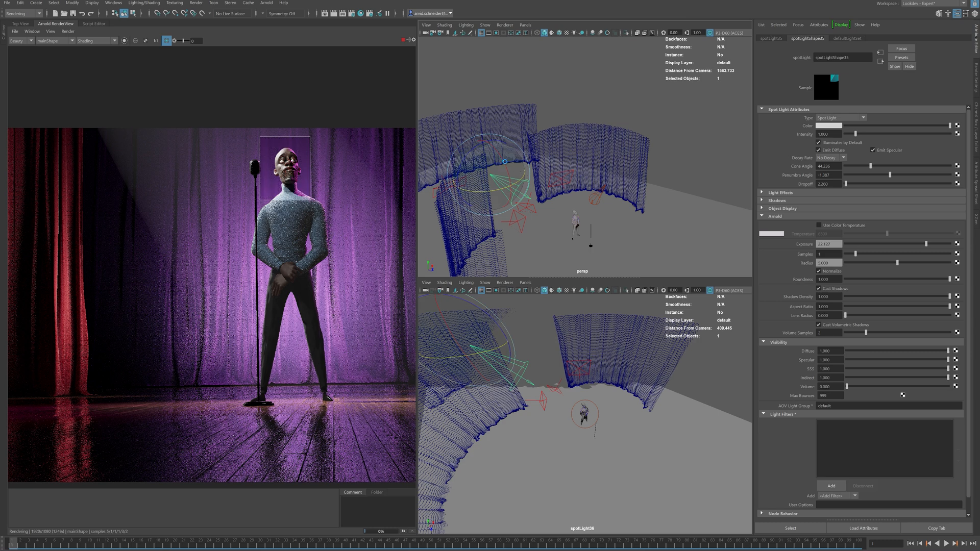
key(e)
mouse_move(507, 164)
mouse_down()
mouse_move(480, 151)
mouse_move(514, 147)
mouse_up()
click(525, 283)
click(546, 319)
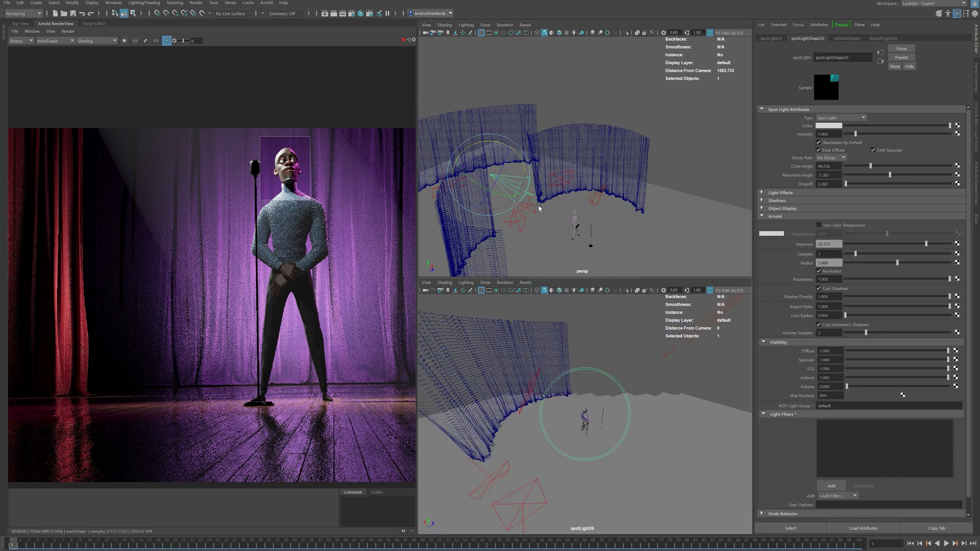
Isolate the side spot light's contribution in the render view
click(124, 41)
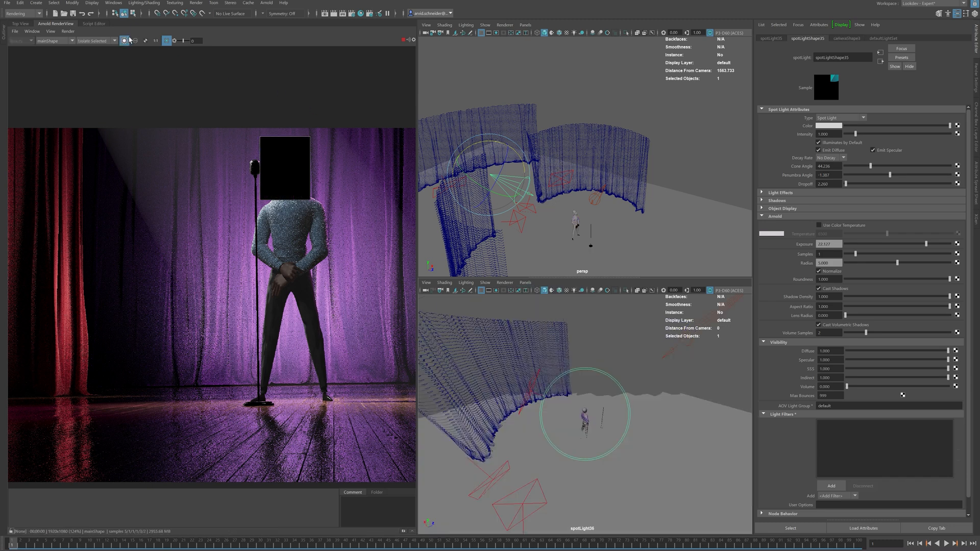
alt+drag(557, 104, 546, 100)
click(501, 196)
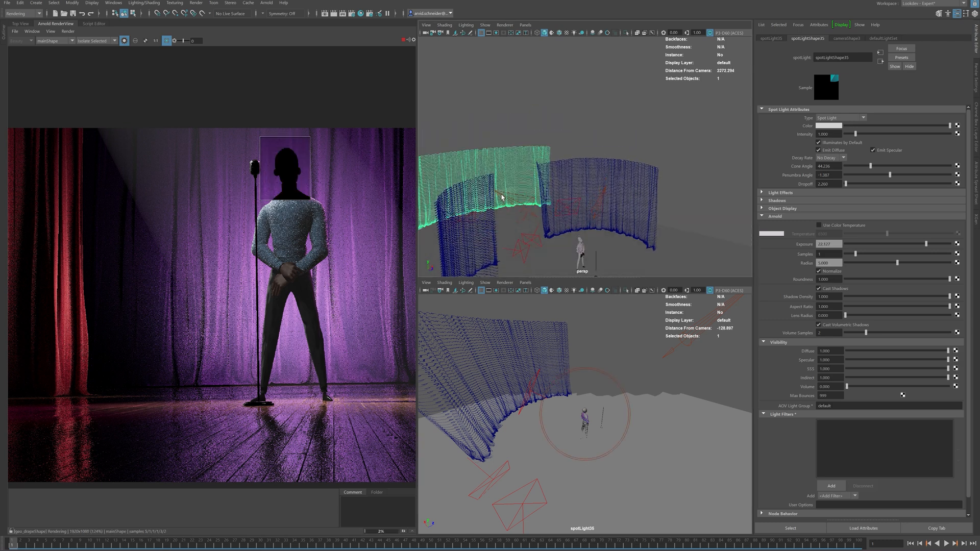
click(589, 388)
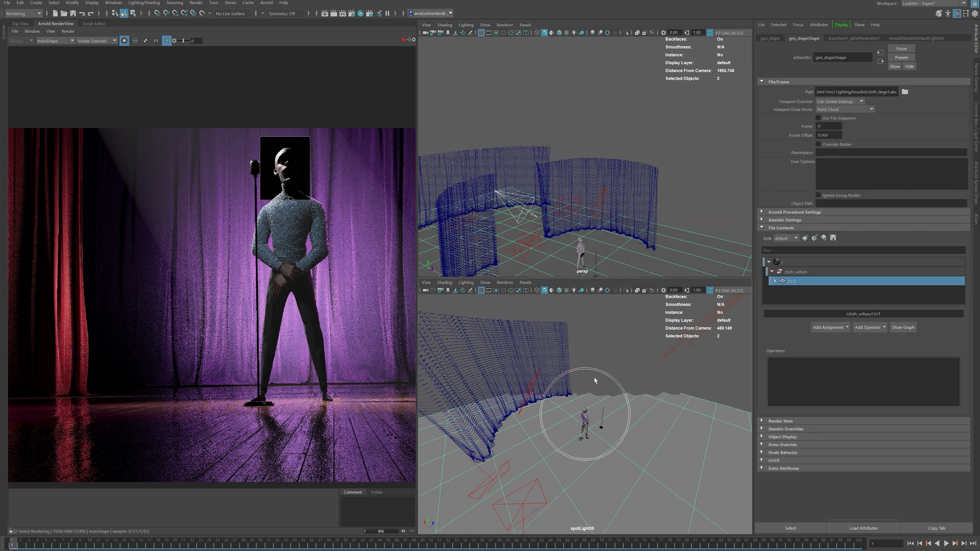
click(603, 370)
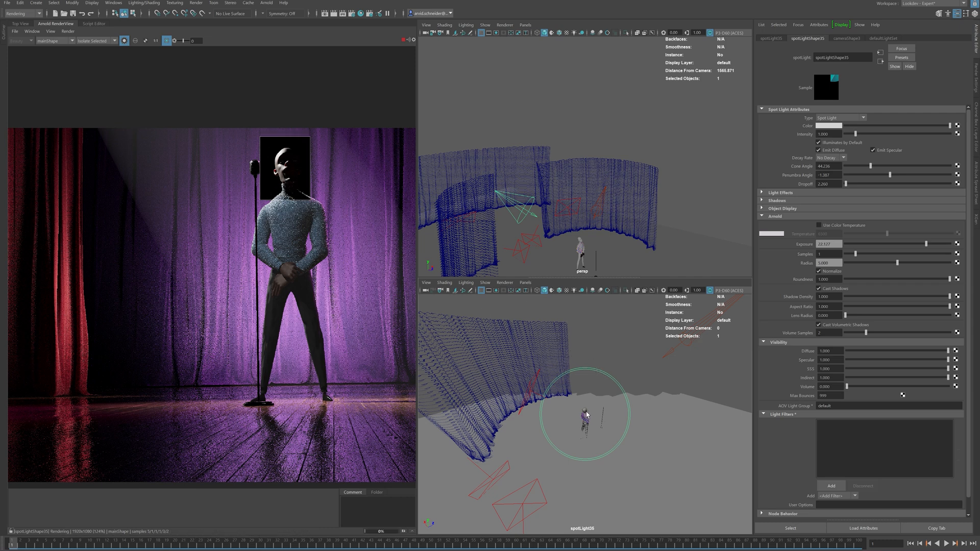
Centre the side spot light's view on the character's head, then pull it back and orbit to re-aim the light
click(581, 242)
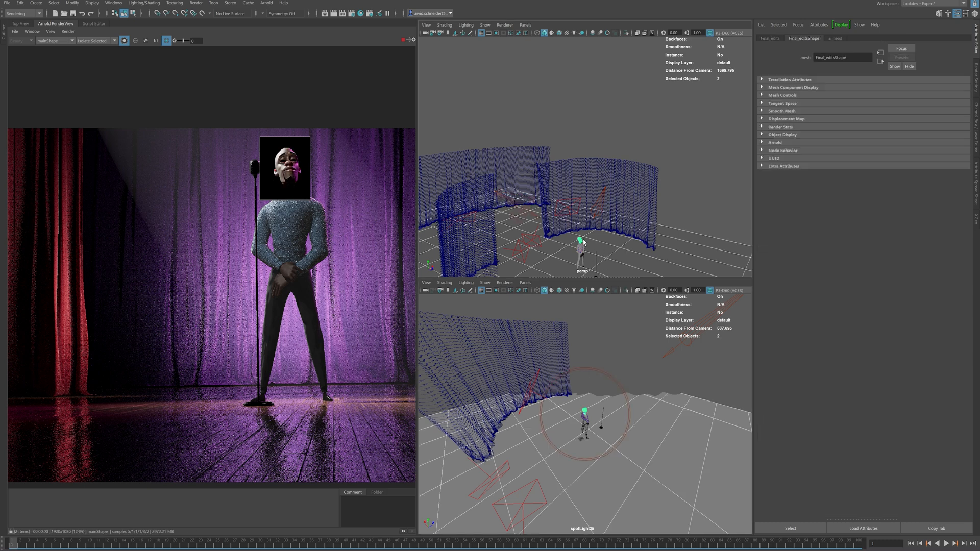
key(f)
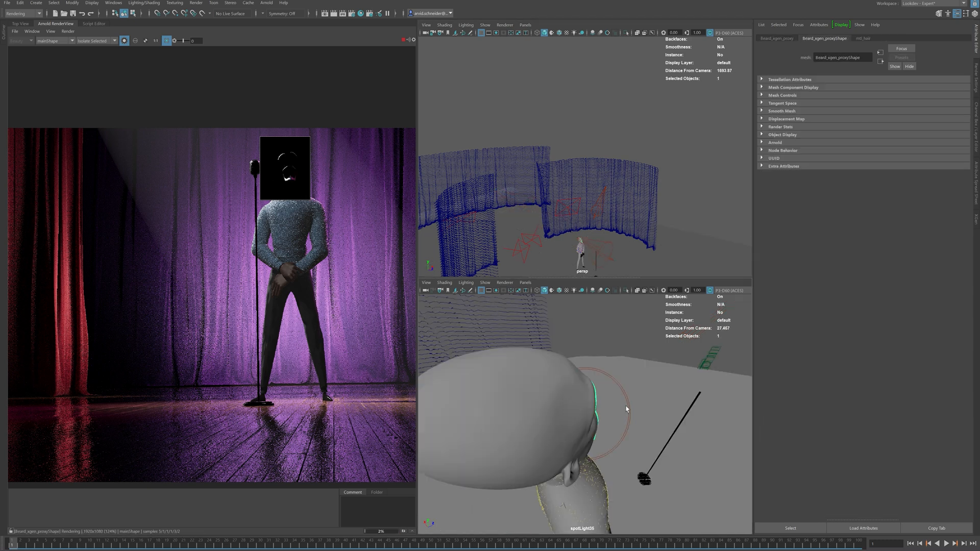
click(626, 400)
mouse_move(472, 384)
alt+right_down()
mouse_move(512, 378)
mouse_move(465, 381)
alt+right_up()
mouse_move(606, 381)
alt+right_down()
mouse_move(510, 383)
mouse_move(569, 382)
alt+right_up()
mouse_move(570, 383)
alt+mouse_down()
mouse_move(584, 394)
mouse_move(576, 398)
alt+mouse_up()
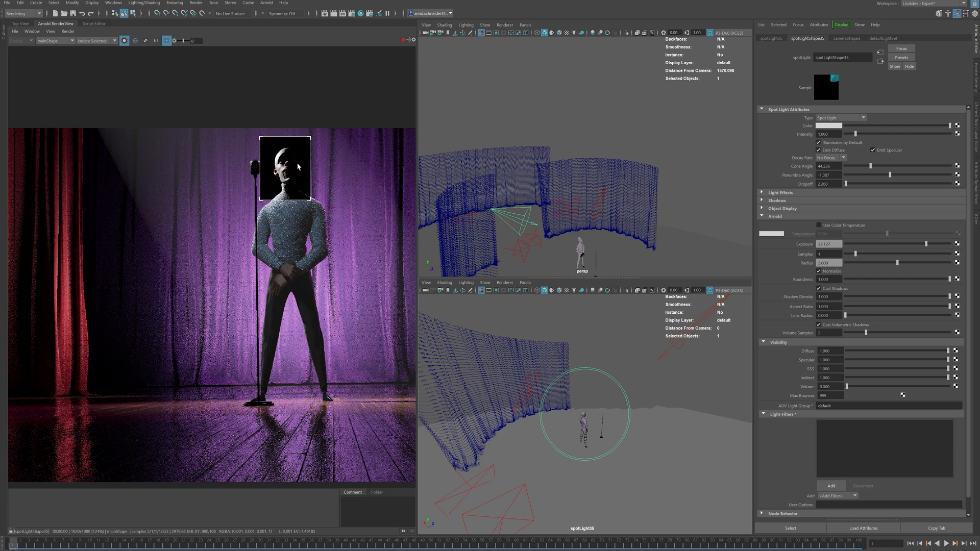
Turn off the isolated render and limit rendering to a region over the character's torso and arm
click(125, 41)
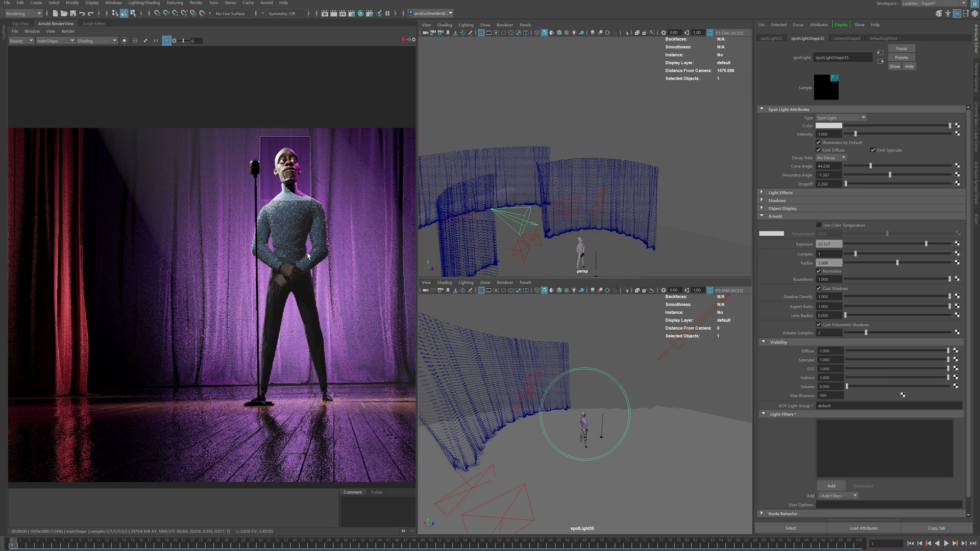
drag(235, 169, 324, 261)
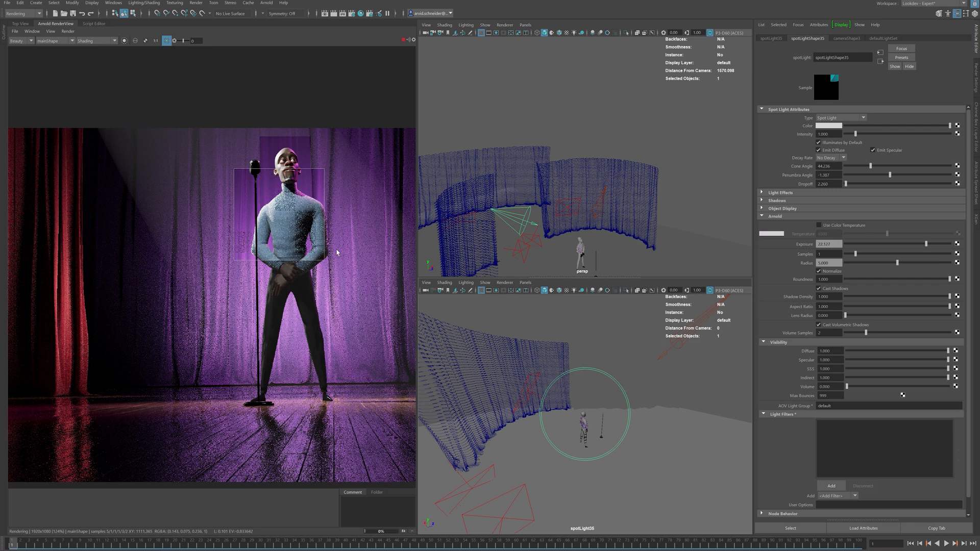
drag(342, 189, 282, 282)
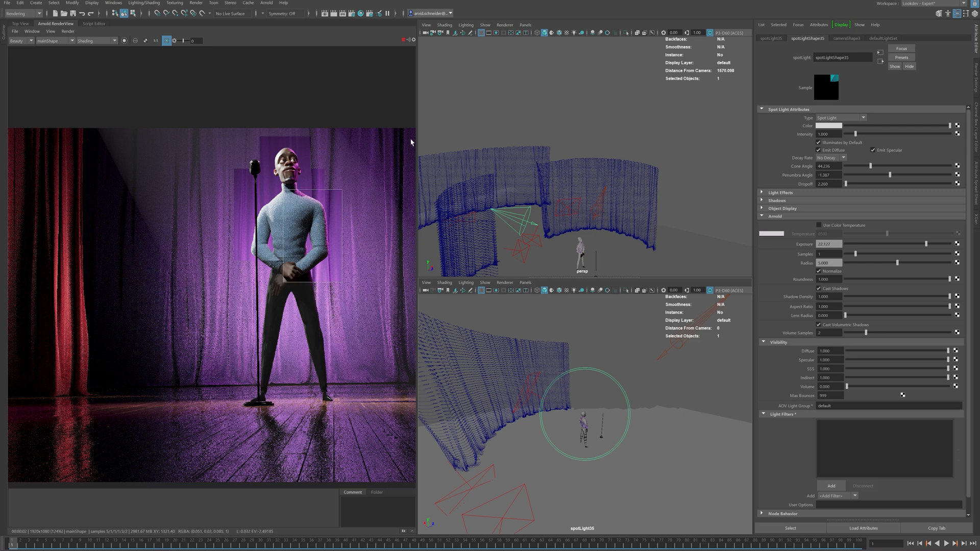
Select the magenta area light behind the character and look through it
click(569, 217)
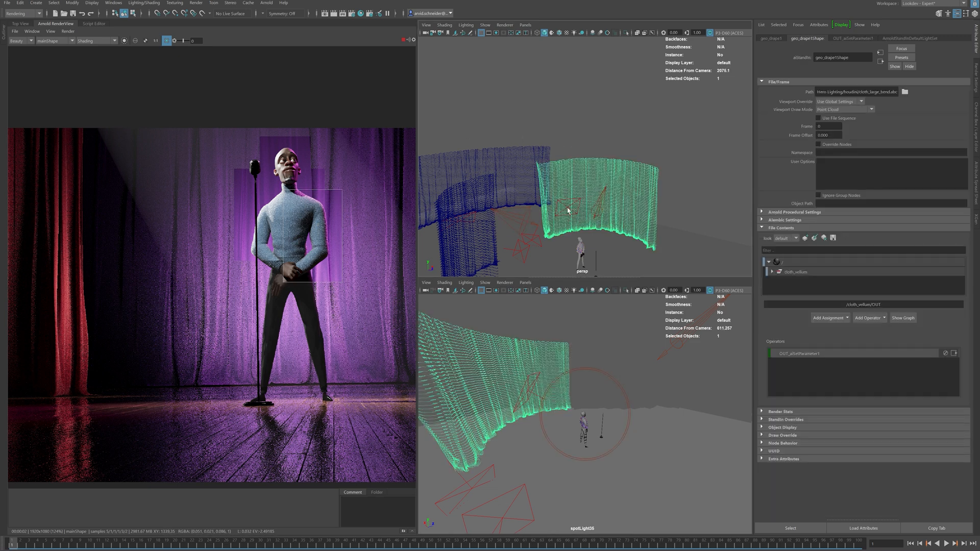
alt+drag(616, 188, 586, 201)
click(644, 226)
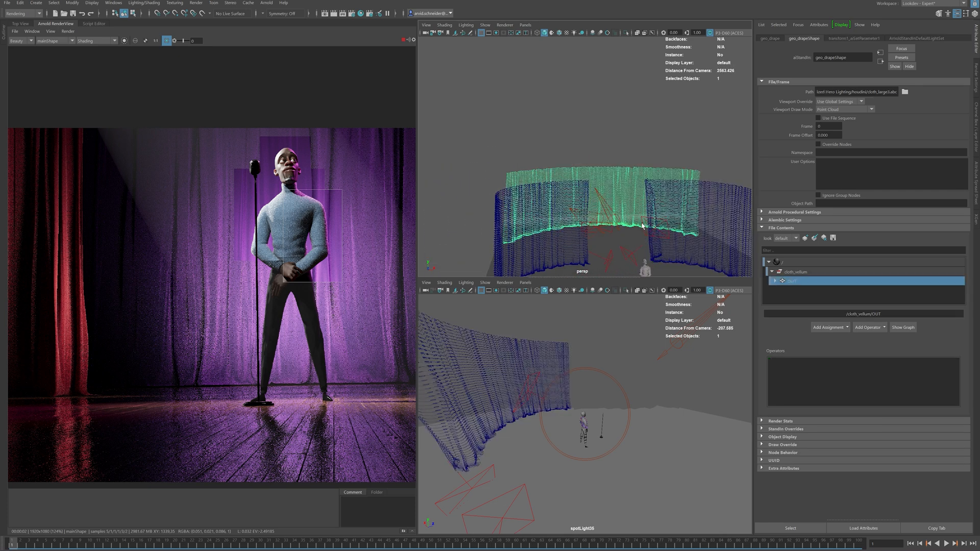
alt+drag(643, 230, 713, 165)
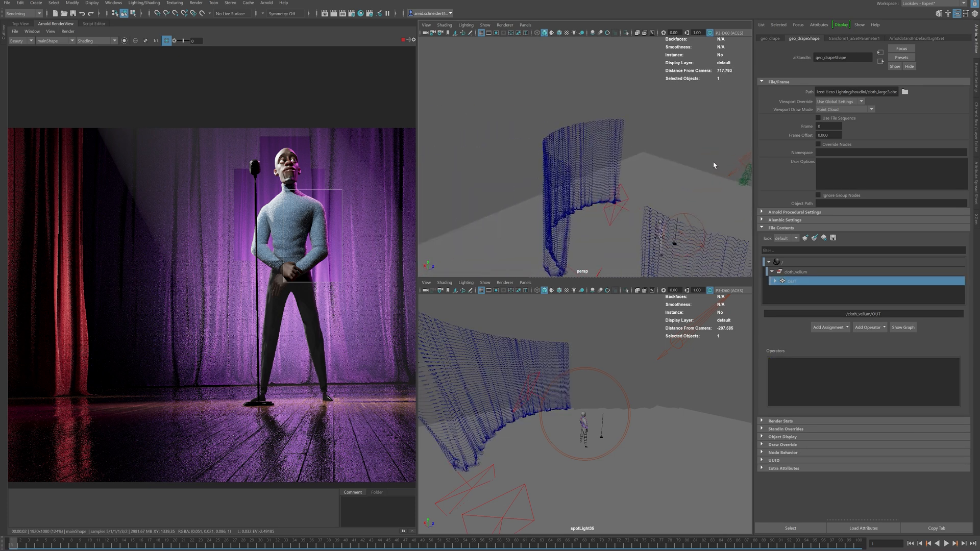
click(623, 198)
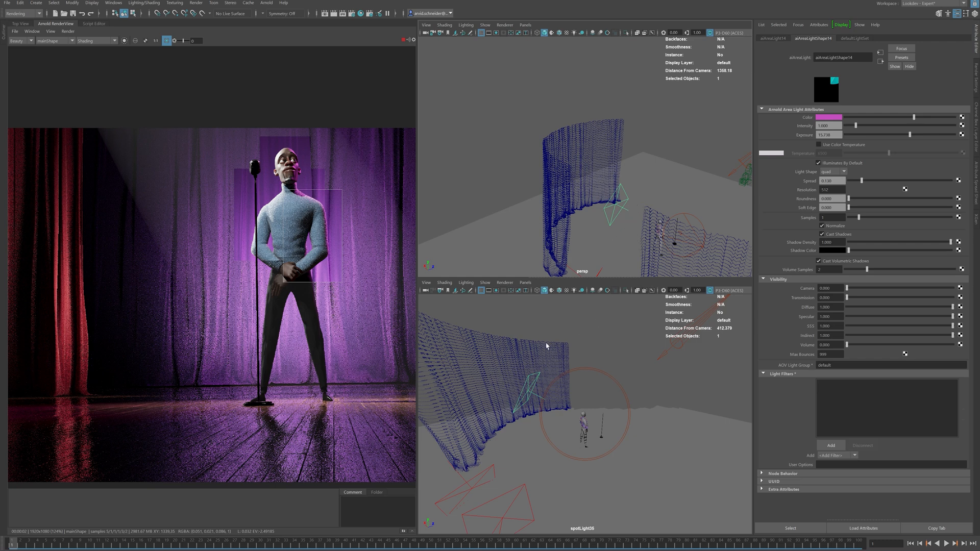
click(526, 282)
click(551, 313)
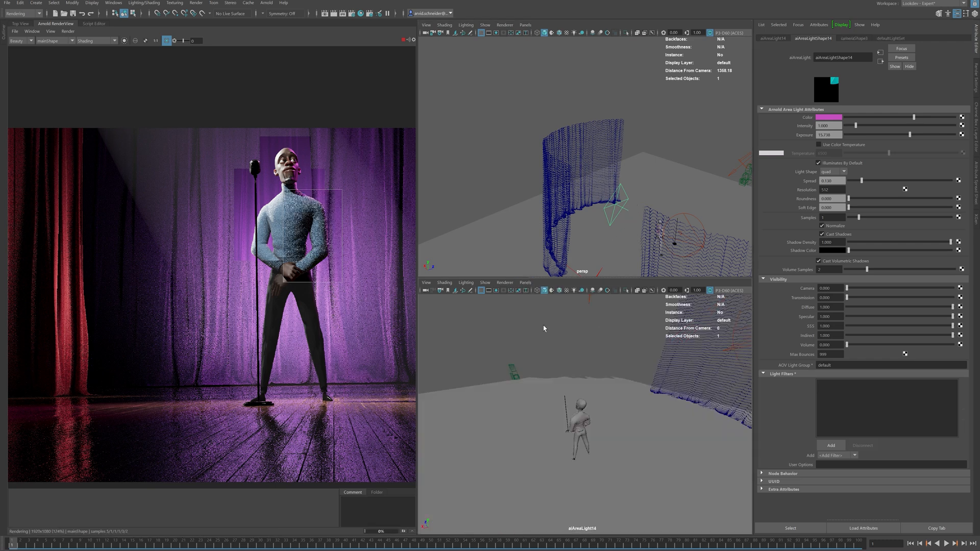
Centre the magenta area light's view on the character's head and pull back to aim the light at the character
click(580, 405)
alt+drag(582, 405, 596, 398)
key(f)
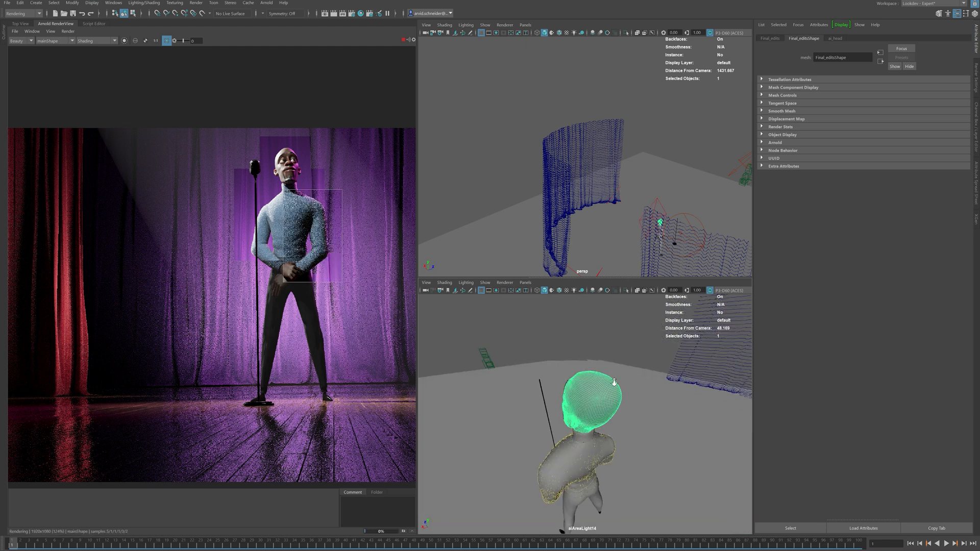
alt+right_drag(614, 383, 490, 375)
scroll(490, 375, down, 5)
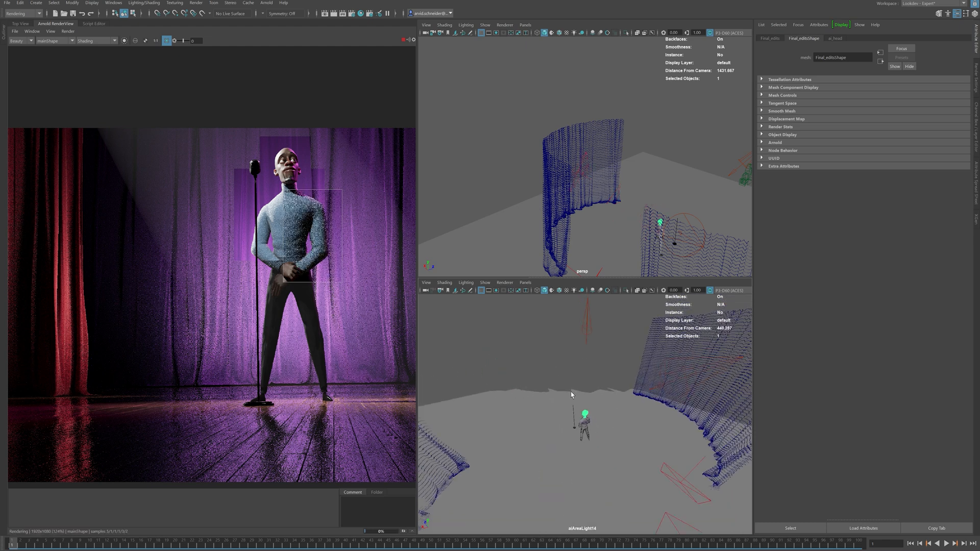
scroll(583, 398, up, 3)
alt+drag(583, 397, 592, 399)
Reselect the magenta area light and orbit its view so it shines more steeply down on the character
alt+drag(636, 178, 562, 183)
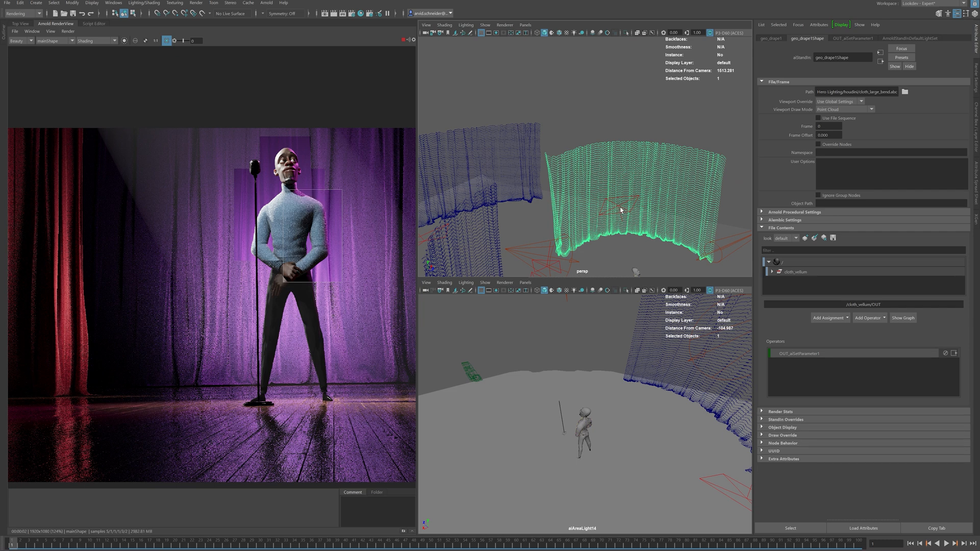
alt+drag(630, 200, 616, 163)
click(599, 154)
click(592, 170)
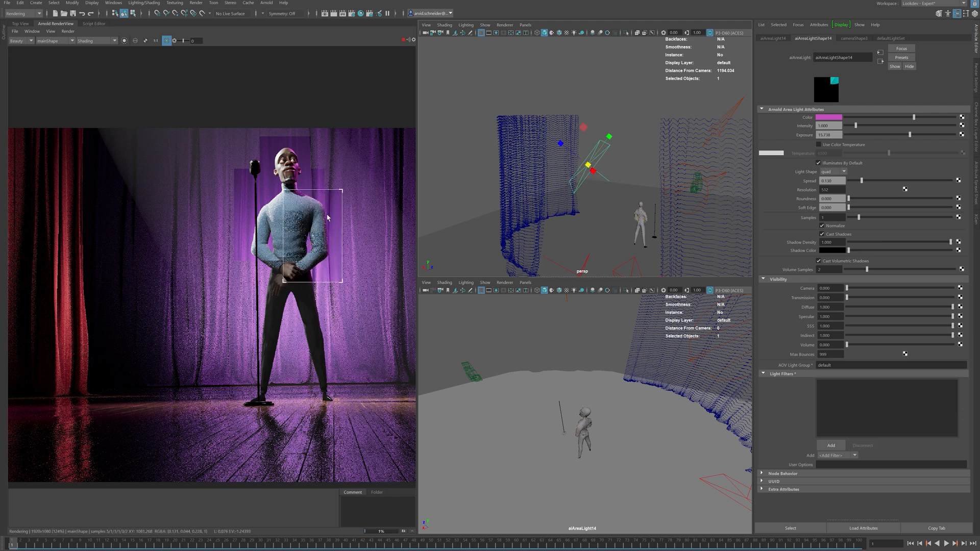
alt+drag(577, 388, 594, 384)
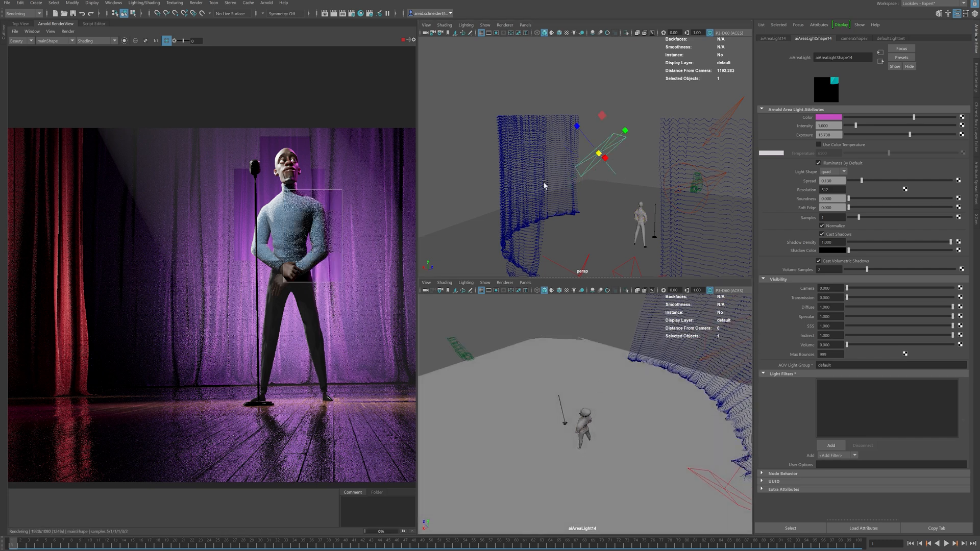
Isolate the magenta area light in the render, raise its exposure to about 16.6, and return to the full lighting
click(125, 41)
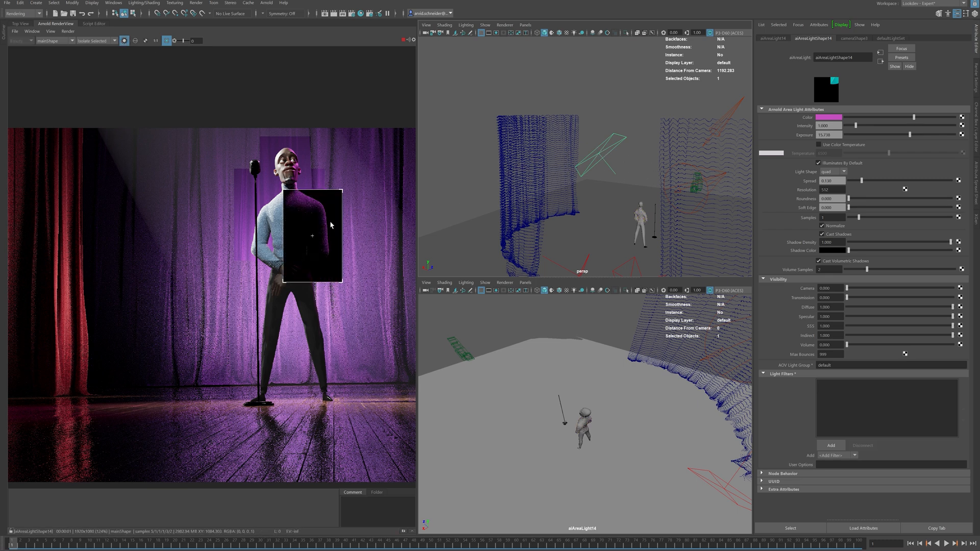
ctrl+drag(841, 135, 851, 135)
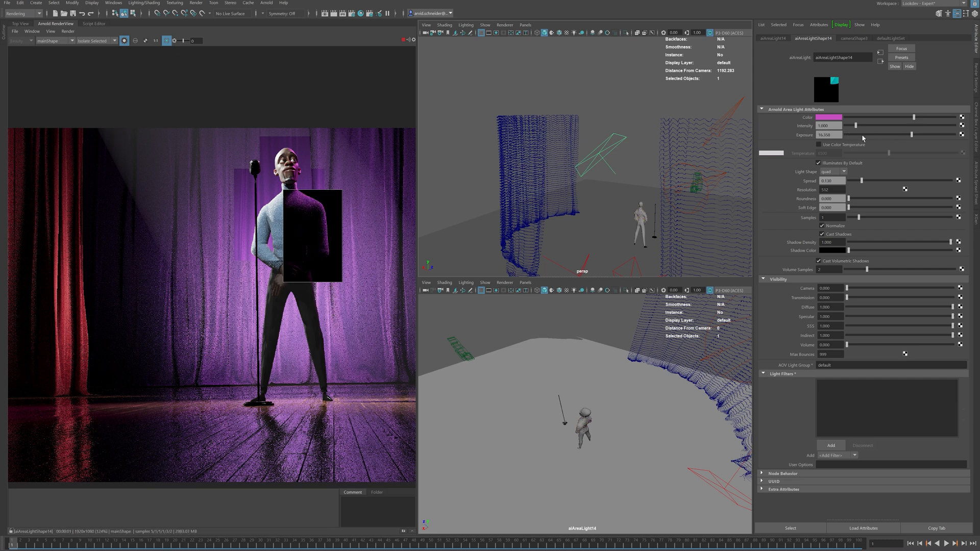
ctrl+drag(840, 134, 845, 135)
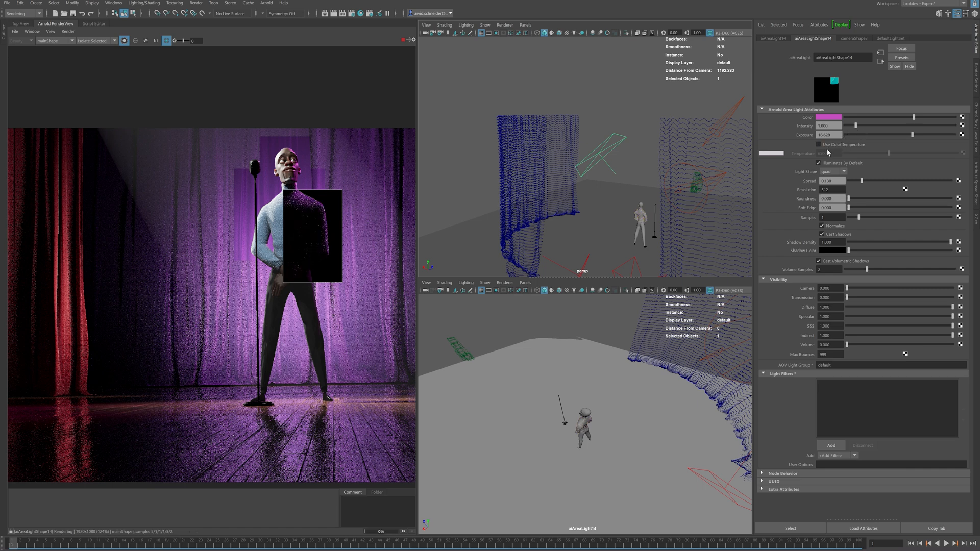
click(135, 41)
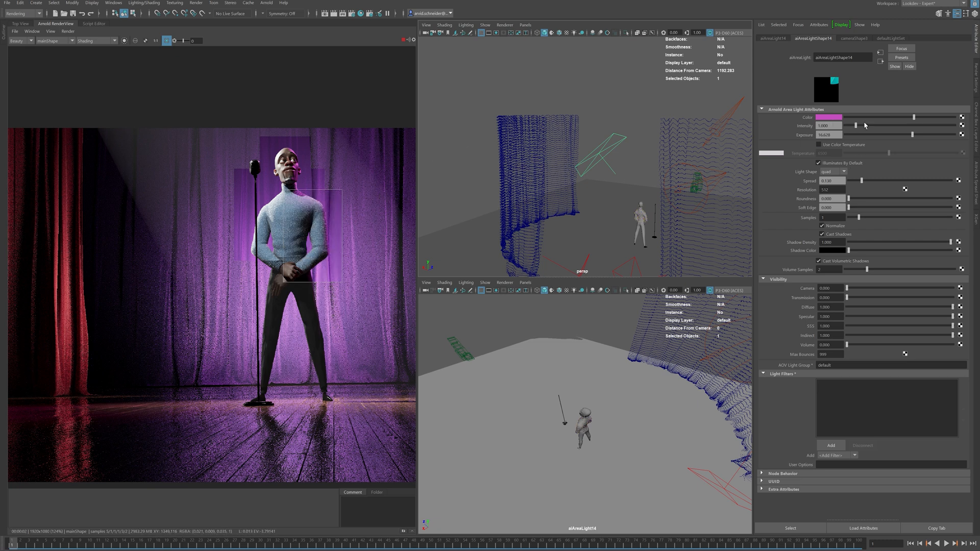
Make the area light's magenta color more saturated and set its exposure to 17
click(827, 120)
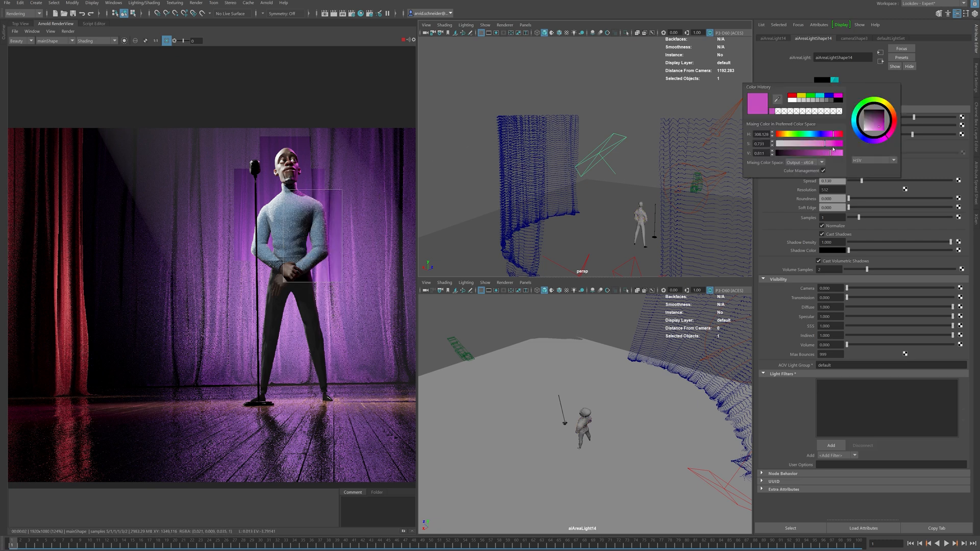
click(831, 144)
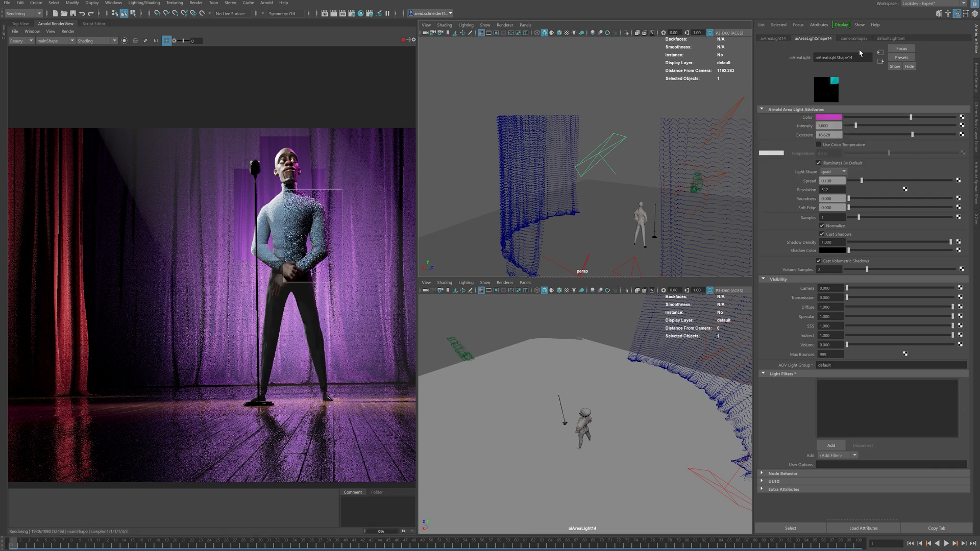
click(829, 135)
text(17)
key(Return)
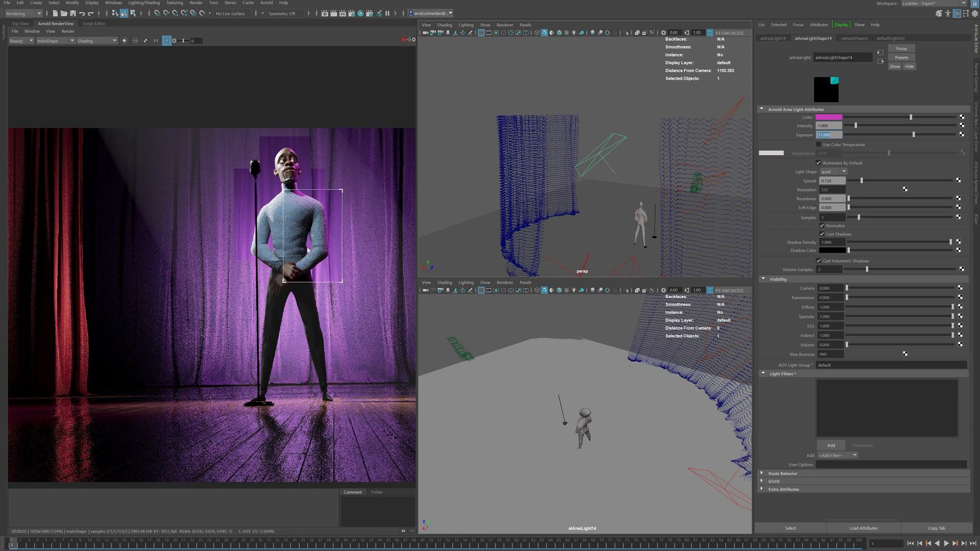
Limit rendering to a region around the character's head and switch the light-view viewport to the perspective camera facing the stage
mouse_move(271, 135)
mouse_down()
mouse_move(304, 189)
mouse_move(266, 140)
mouse_up()
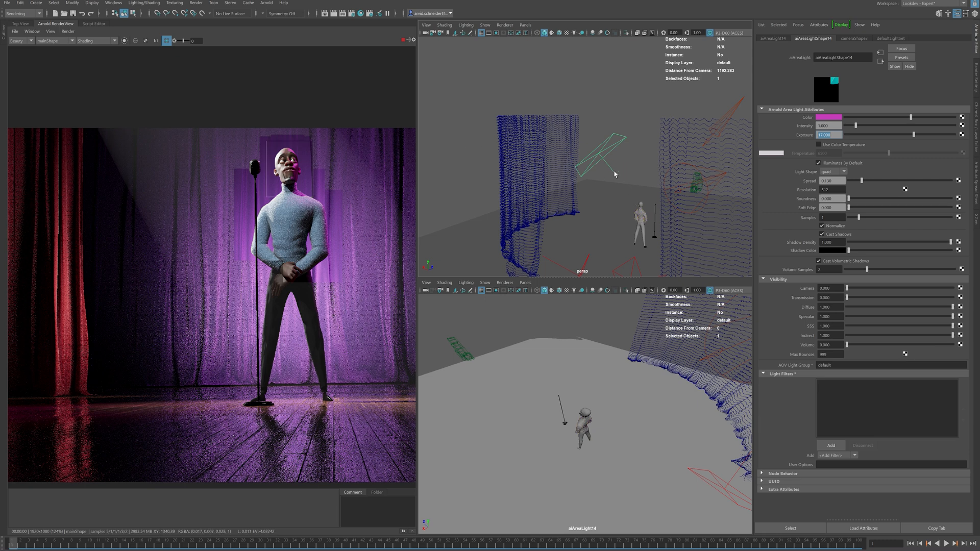
click(531, 284)
mouse_move(582, 291)
click(628, 316)
alt+drag(629, 317, 531, 375)
alt+drag(598, 155, 569, 123)
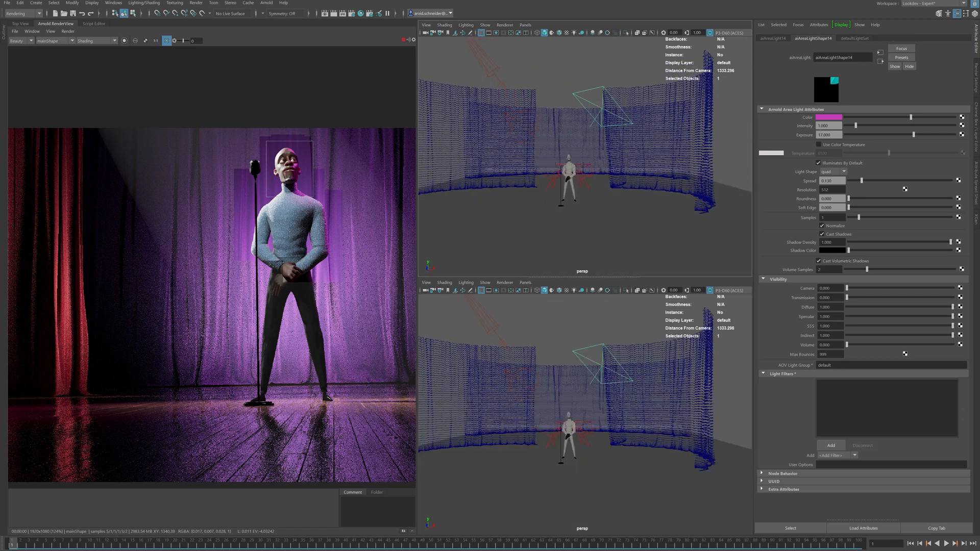
Add an aiLightBlocker light filter to the magenta area light
click(844, 456)
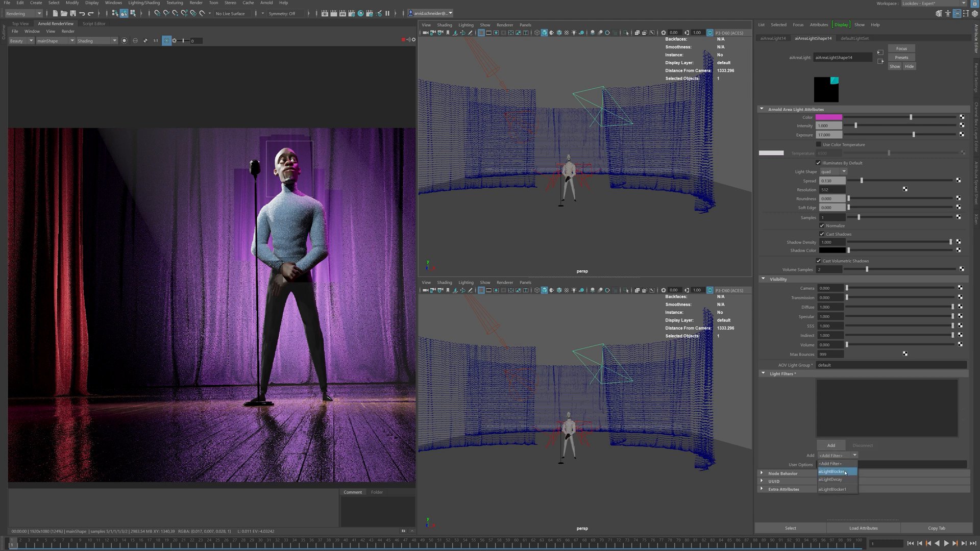
click(846, 472)
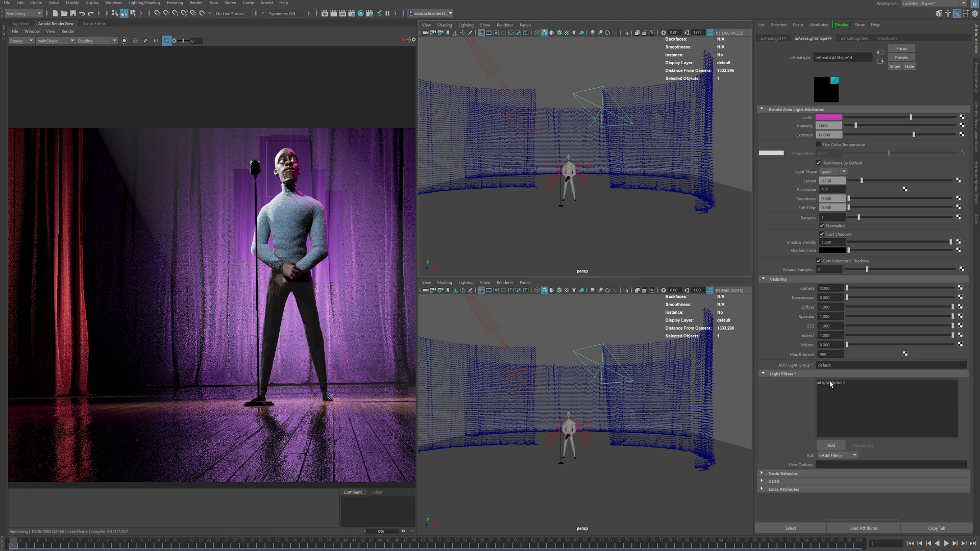
Open the aiLightBlocker2 filter from the magenta area light's filter list and select the blocker in the scene
click(829, 383)
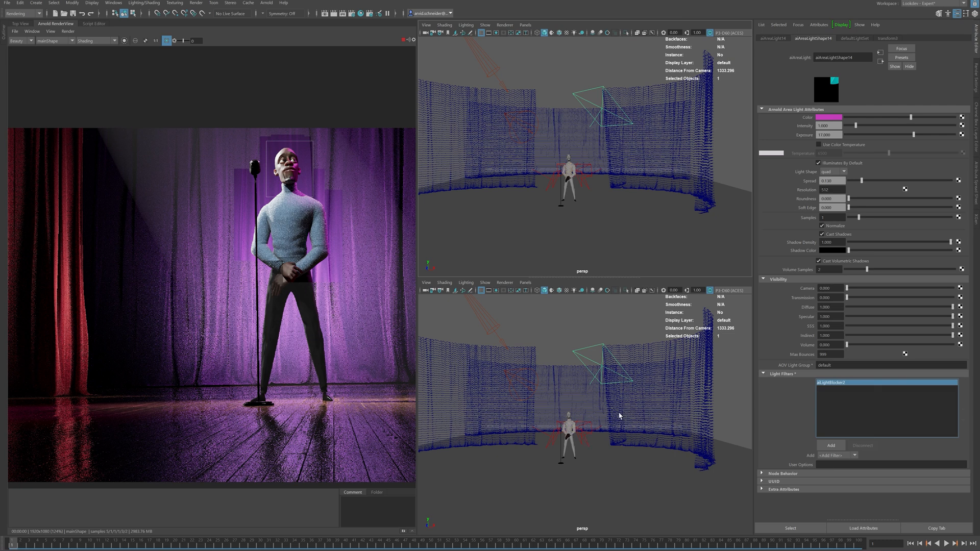
mouse_move(574, 434)
alt+mouse_down()
mouse_move(565, 442)
mouse_move(582, 446)
alt+mouse_up()
key(w)
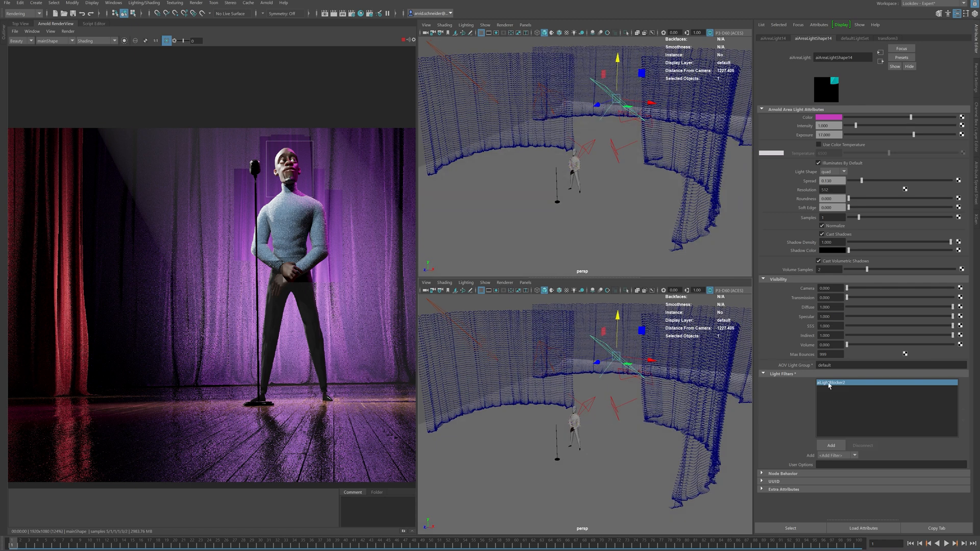
double_click(832, 384)
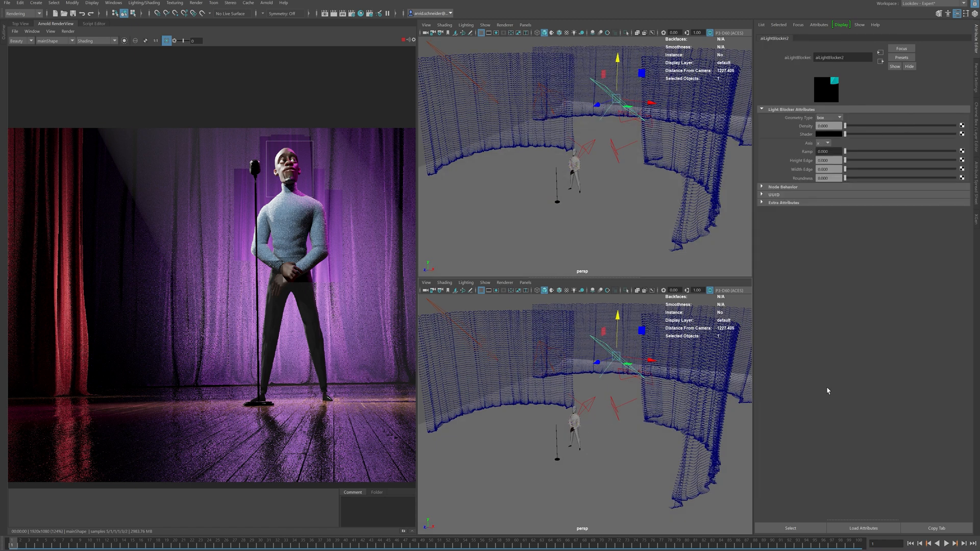
click(791, 528)
Enlarge the light blocker box and raise it around the character's head and upper body
scroll(579, 468, up, 5)
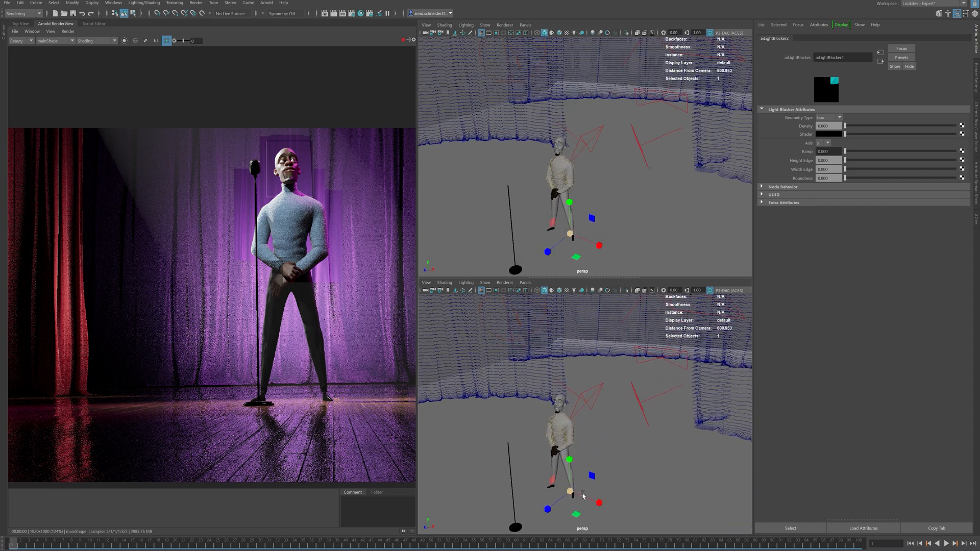
drag(570, 491, 628, 495)
alt+middle_drag(625, 453, 631, 405)
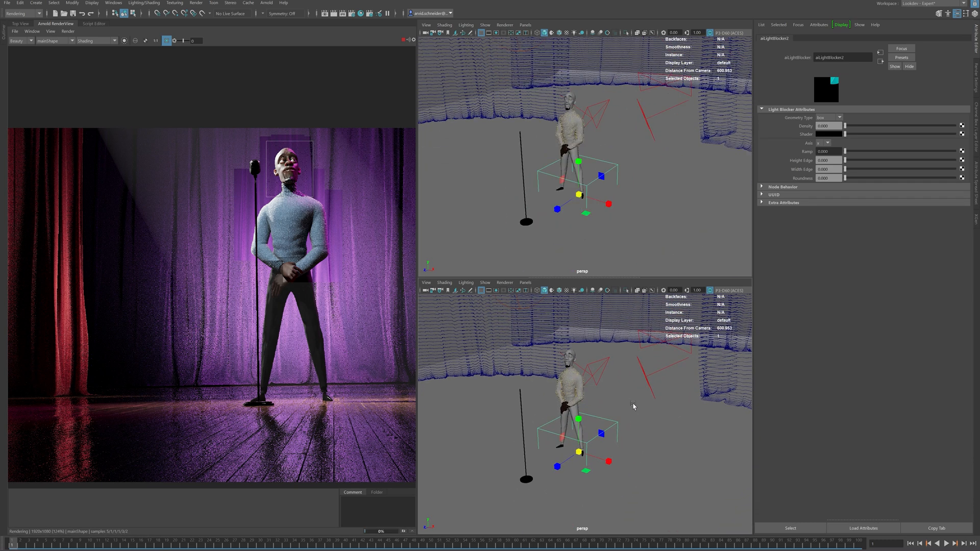
alt+drag(633, 405, 587, 325)
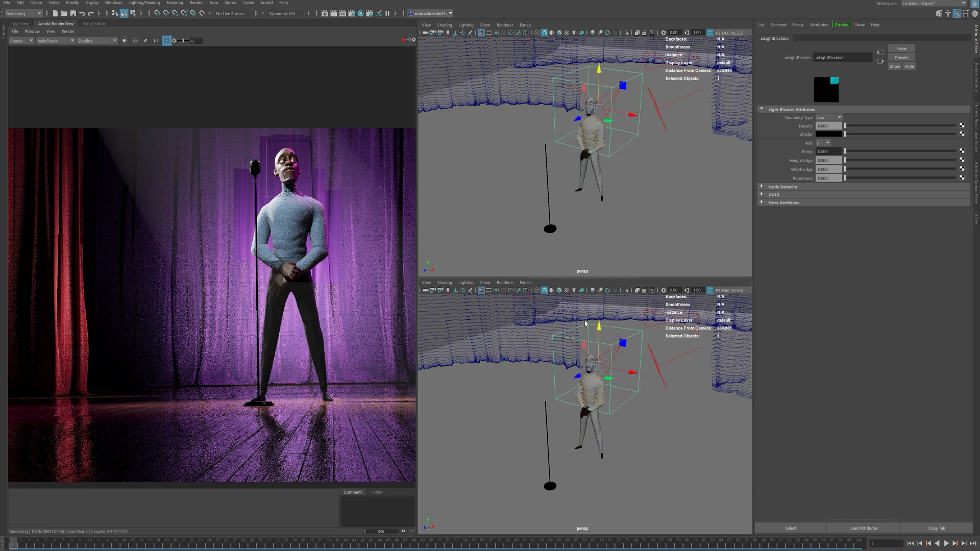
alt+drag(612, 356, 546, 354)
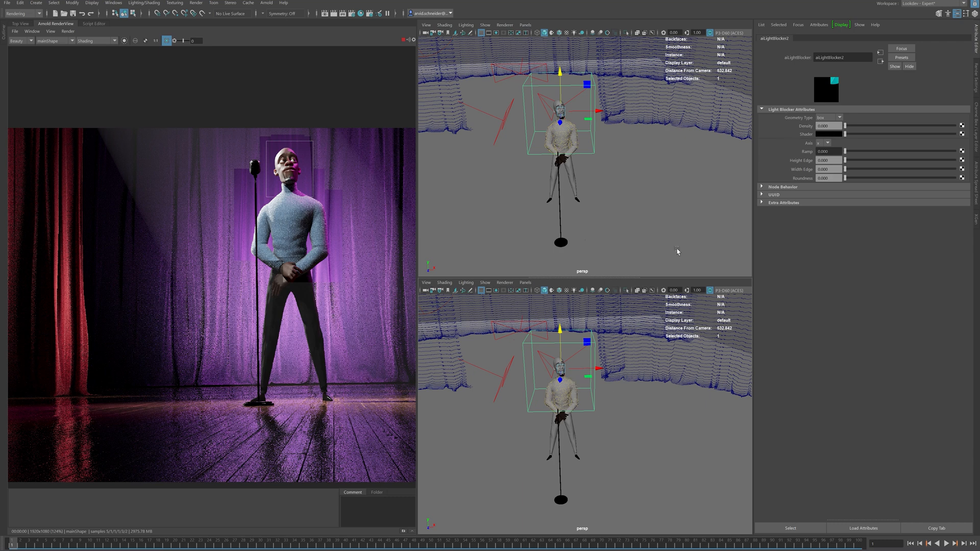
Set the light blocker's density to 1 and limit the render region to the character's head and body
drag(847, 127, 865, 127)
drag(962, 128, 975, 128)
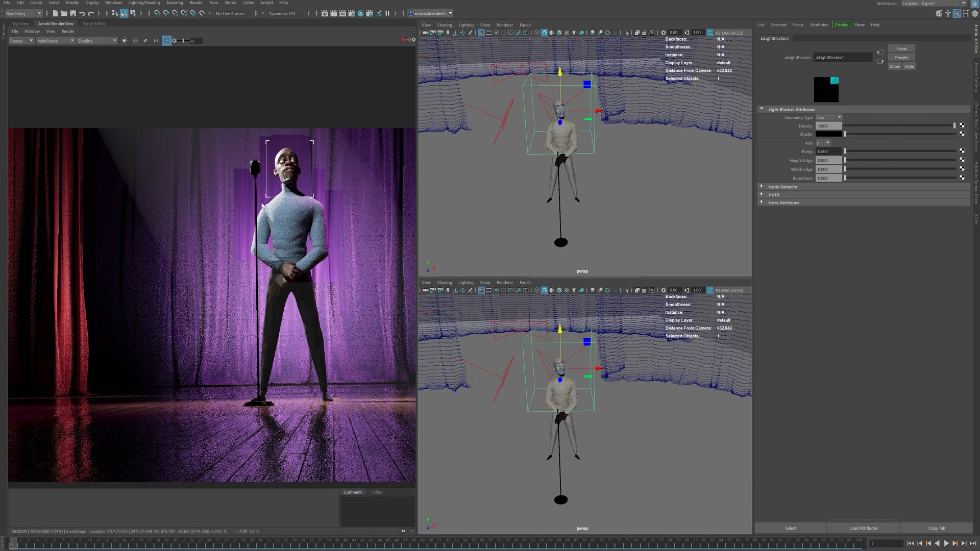
drag(240, 134, 337, 340)
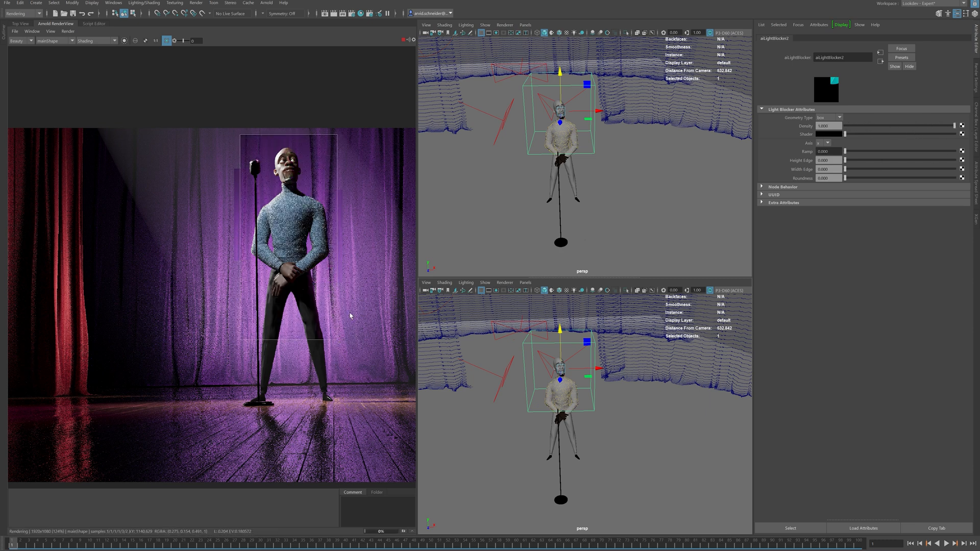
drag(560, 335, 541, 327)
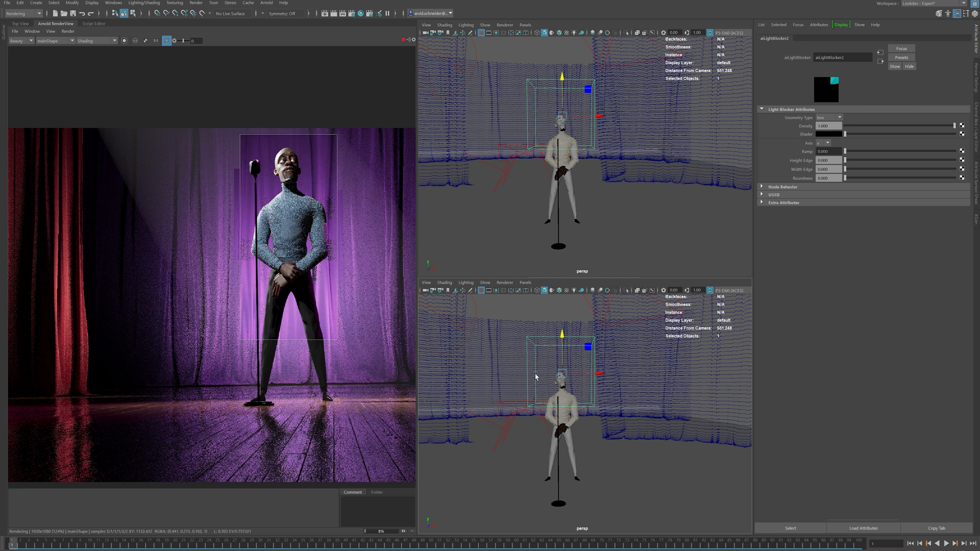
Scale the light blocker box down uniformly to slightly larger than the character's head
alt+right_drag(542, 379, 683, 368)
alt+middle_drag(683, 367, 712, 389)
alt+drag(712, 389, 663, 401)
key(r)
drag(585, 351, 526, 353)
mouse_move(606, 333)
alt+mouse_down()
mouse_move(586, 339)
mouse_move(603, 350)
alt+mouse_up()
key(f)
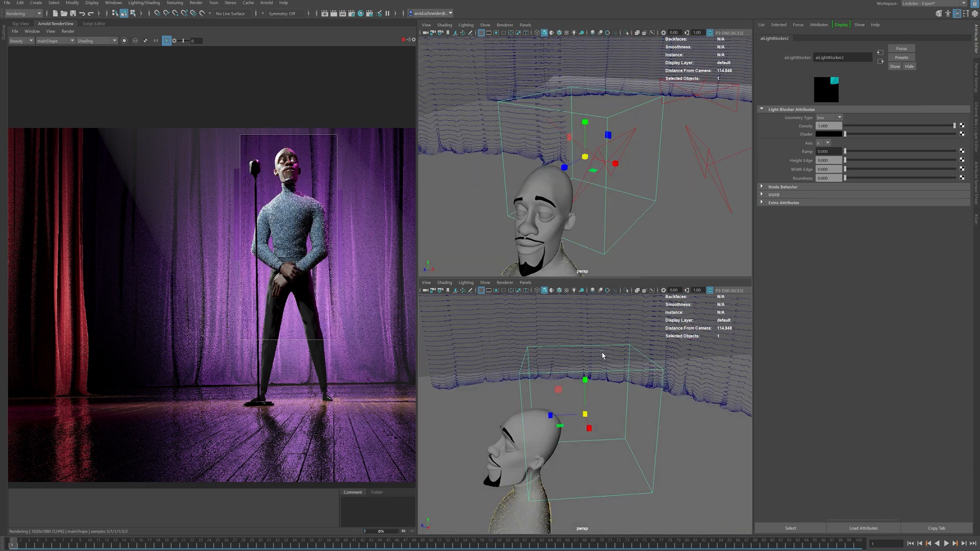
Move the light blocker box forward and down over the back of the character's head
alt+middle_drag(585, 382, 606, 335)
alt+right_drag(606, 335, 545, 336)
alt+middle_drag(544, 336, 588, 326)
alt+drag(589, 326, 581, 317)
key(w)
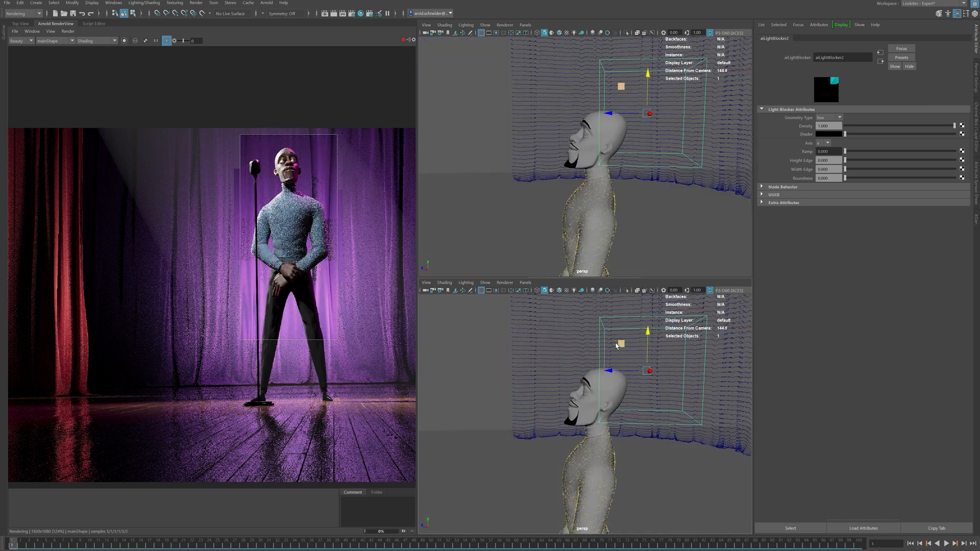
mouse_move(617, 346)
mouse_down()
mouse_move(568, 354)
mouse_move(628, 356)
mouse_move(609, 356)
mouse_up()
key(e)
key(w)
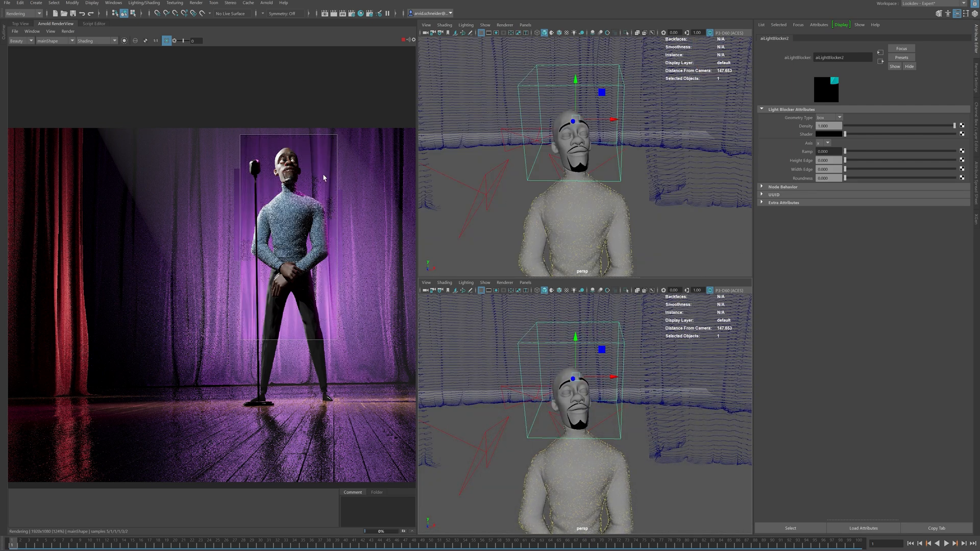
Set the light blocker's Height Edge to about 0.21 and its density to about 0.6
drag(851, 162, 868, 161)
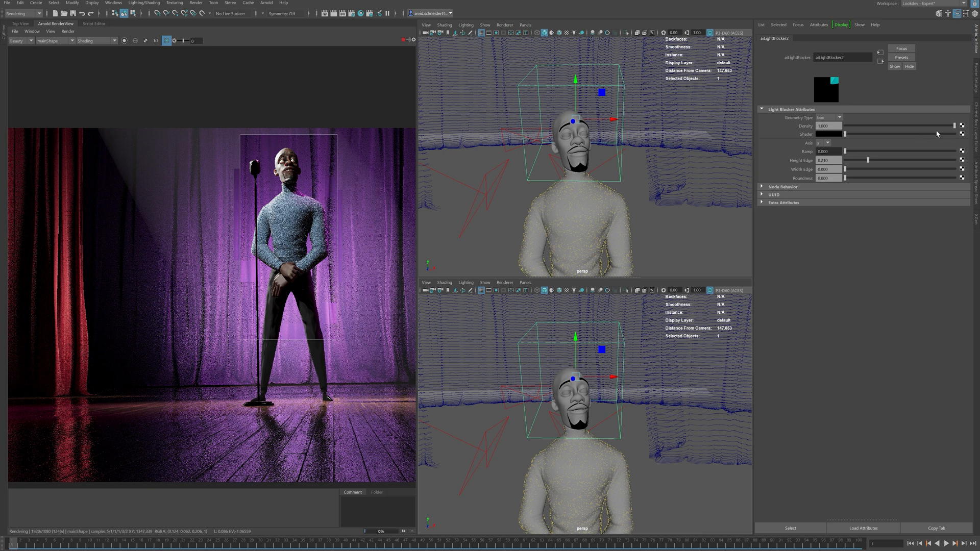
drag(948, 127, 953, 128)
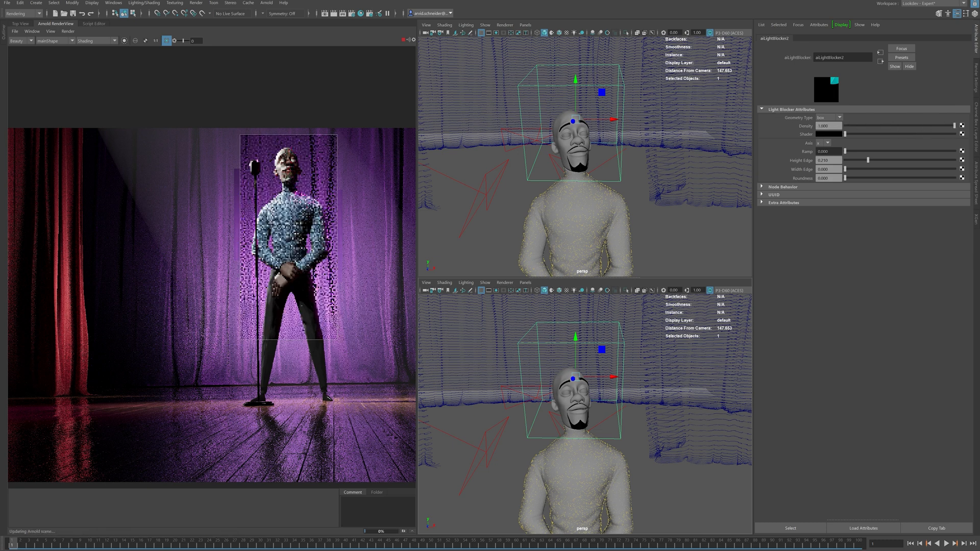
click(846, 126)
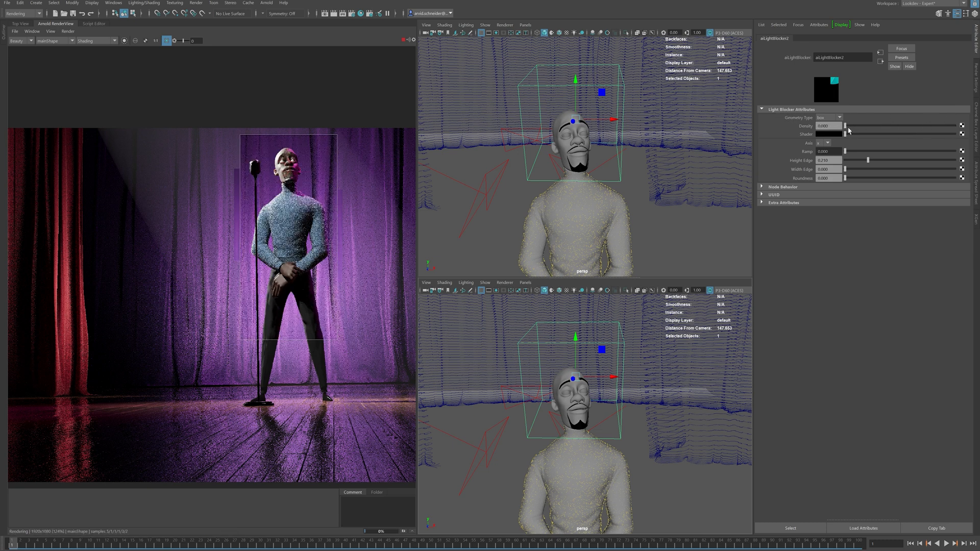
drag(849, 129, 910, 127)
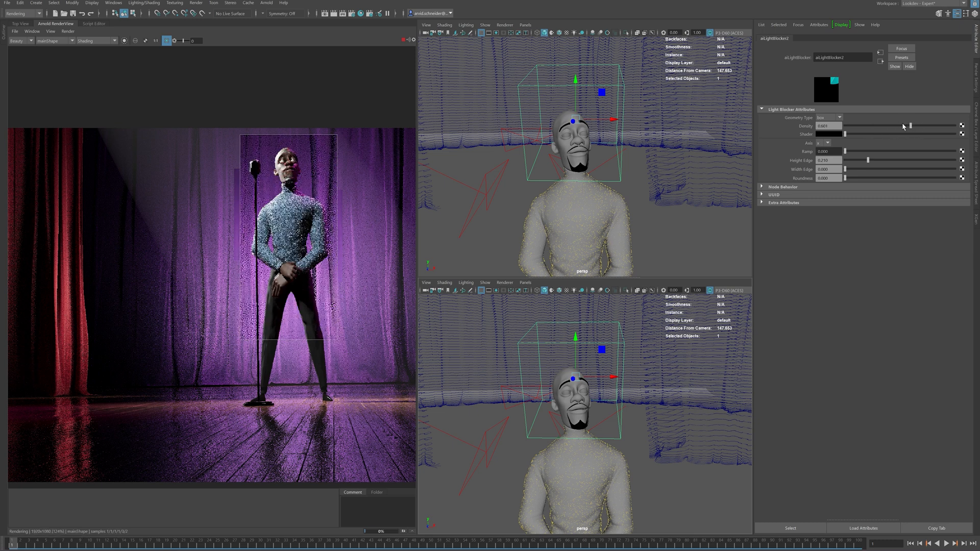
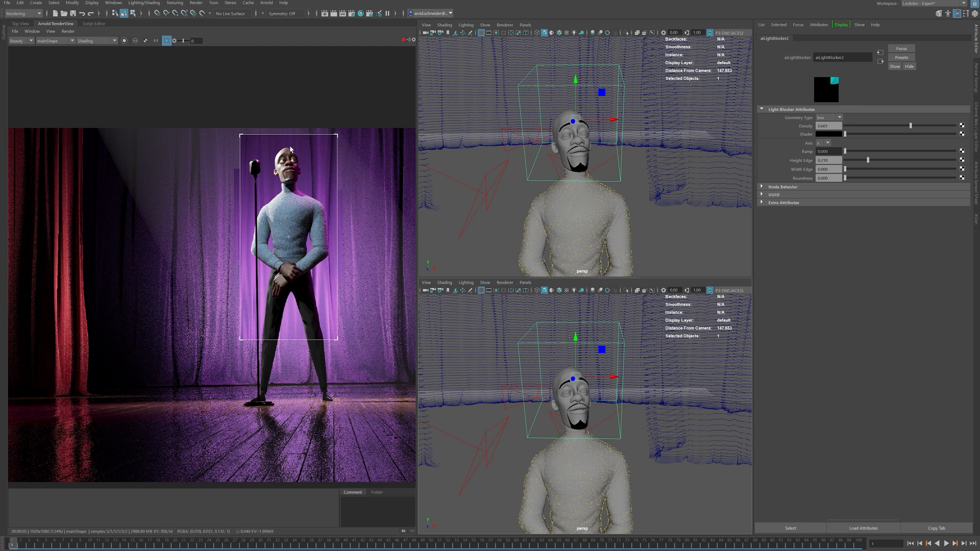
Create an Arnold area light and place it in front of the stage, facing the character
alt+right_drag(693, 187, 505, 159)
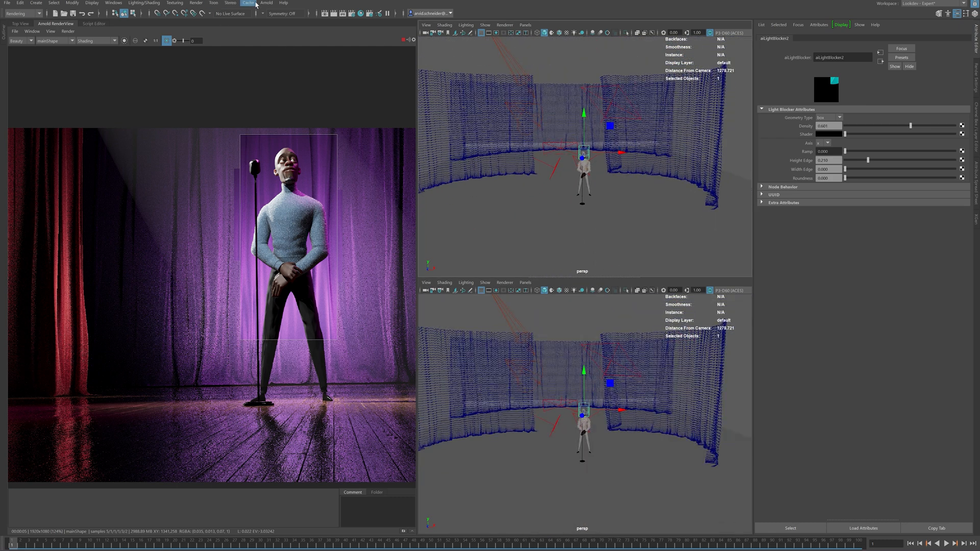
click(267, 3)
mouse_move(286, 43)
click(357, 43)
alt+drag(592, 174, 633, 249)
key(e)
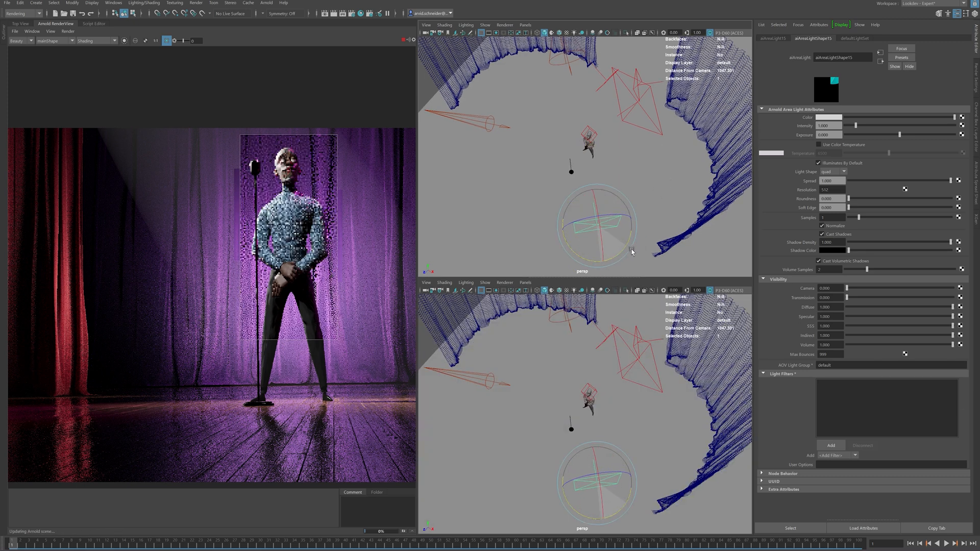
Scale the new area light into a tall panel and set its exposure to 18
key(r)
alt+drag(585, 228, 612, 203)
drag(658, 135, 704, 92)
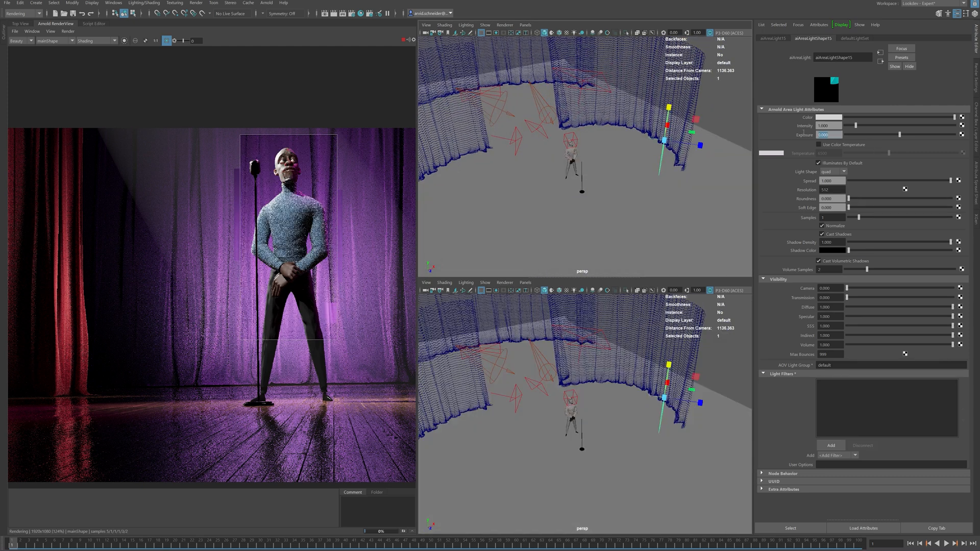
text(18)
key(Return)
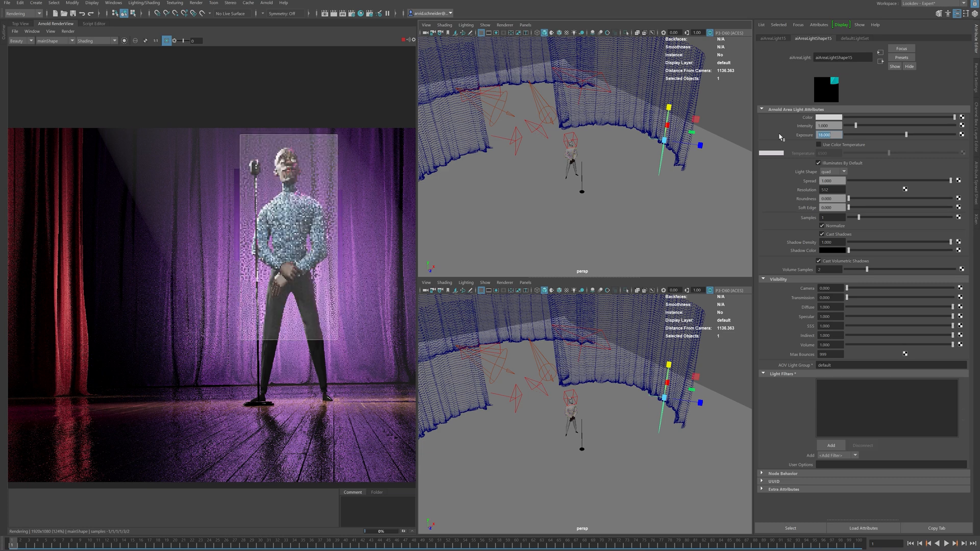
Isolate the new area light in the render preview and set its Volume visibility to 0
click(123, 41)
alt+drag(708, 158, 647, 147)
click(645, 147)
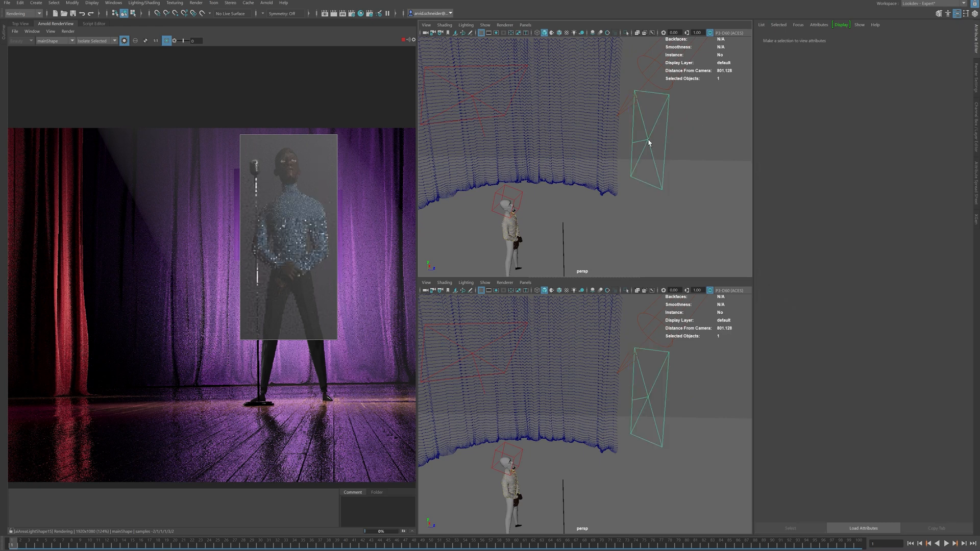
click(647, 143)
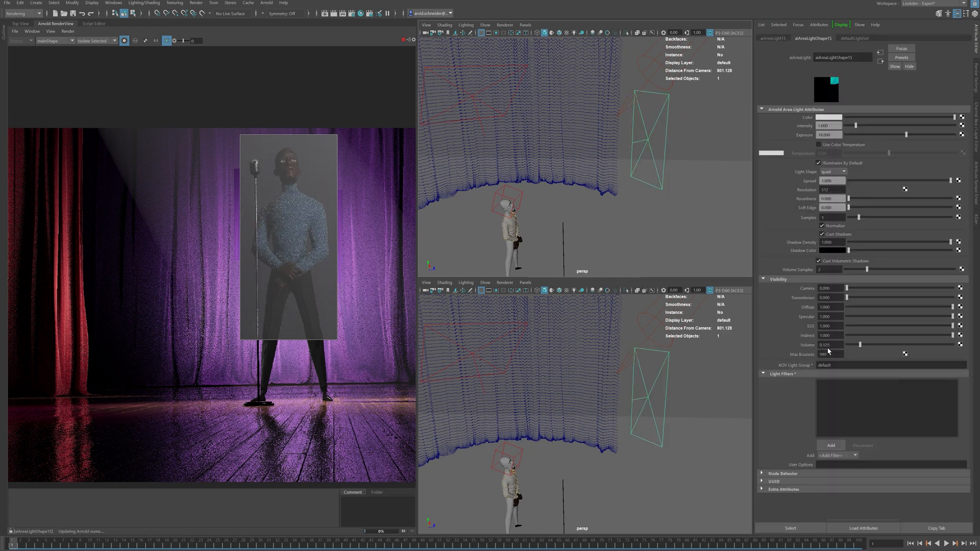
drag(838, 350, 728, 344)
Move the new area light sideways towards the curtain's front edge, using a view from above
alt+drag(679, 175, 567, 184)
key(t)
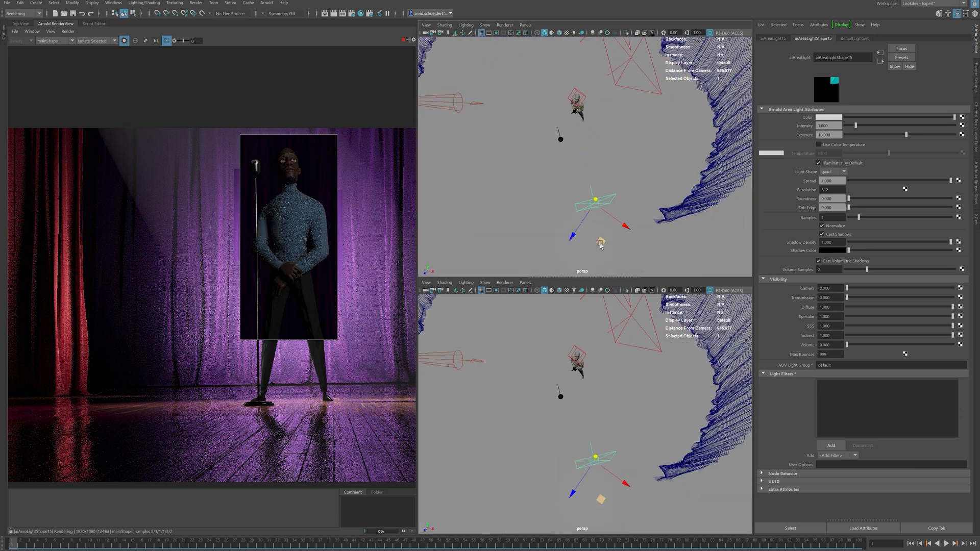
right_click(602, 243)
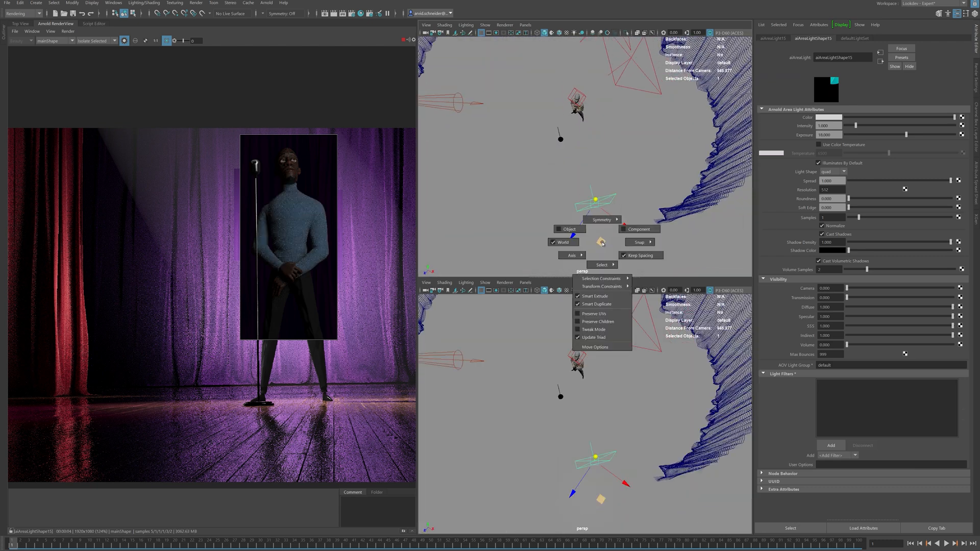
drag(602, 243, 633, 228)
Reduce the new area light's spread to about 0.416 and its exposure to about 15.76
drag(945, 181, 897, 188)
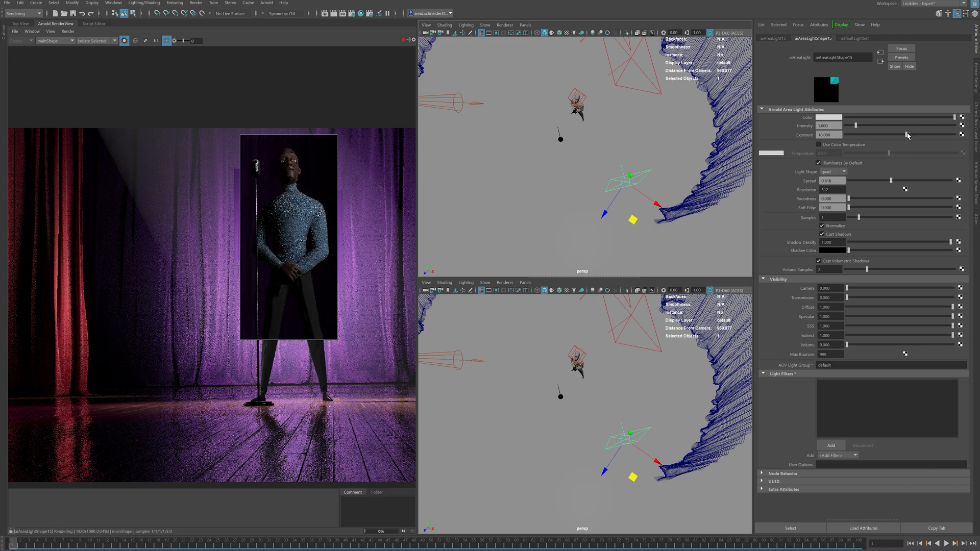
drag(906, 134, 897, 136)
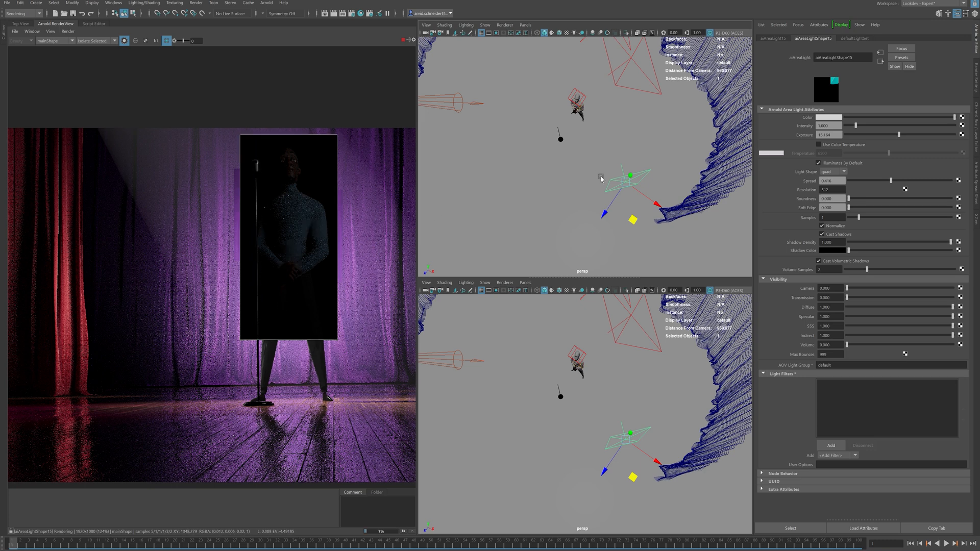
Rotate the new area light to aim at the character, and end its isolation in the render preview
scroll(607, 179, up, 2)
key(e)
drag(633, 227, 641, 215)
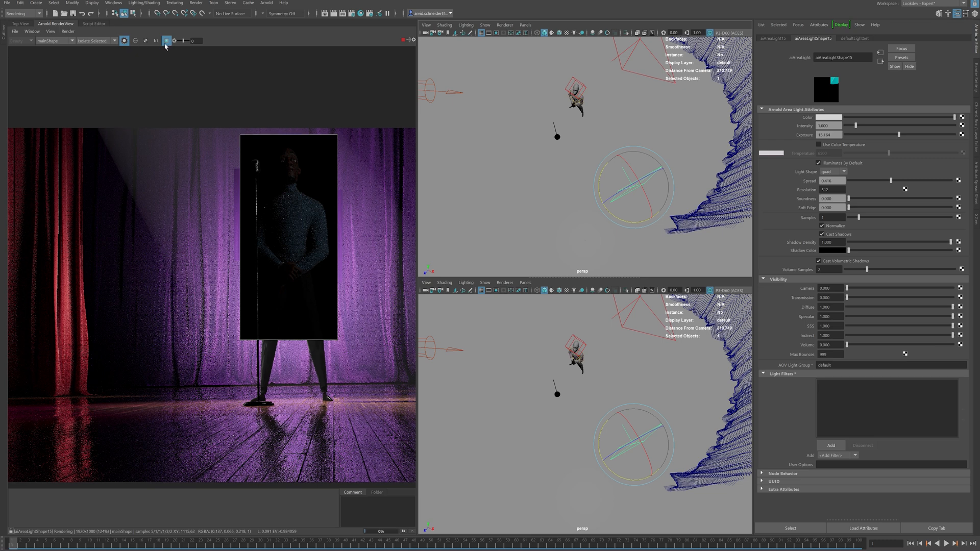
click(124, 41)
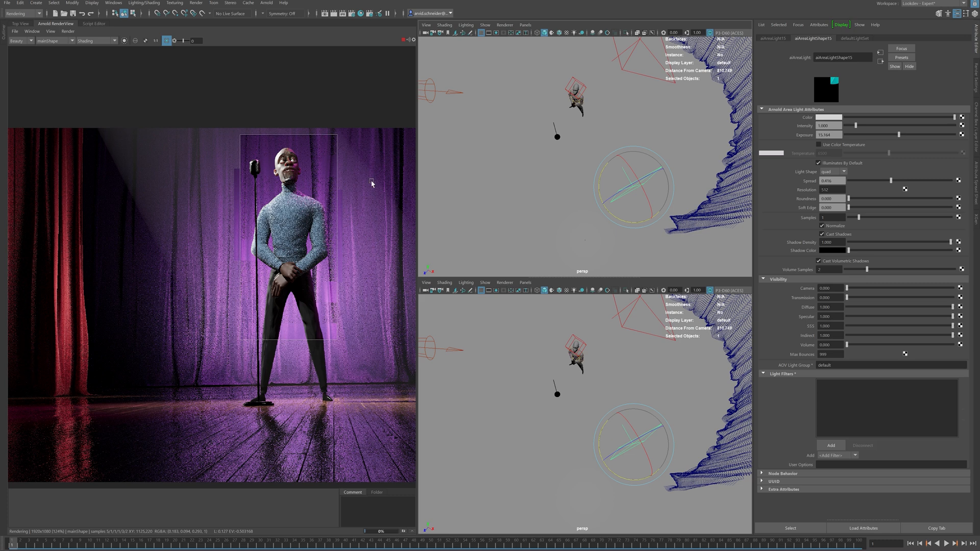
Limit the render region to the character's face and raise the new area light's exposure to about 17.1
shift+drag(308, 145, 278, 188)
scroll(286, 177, up, 3)
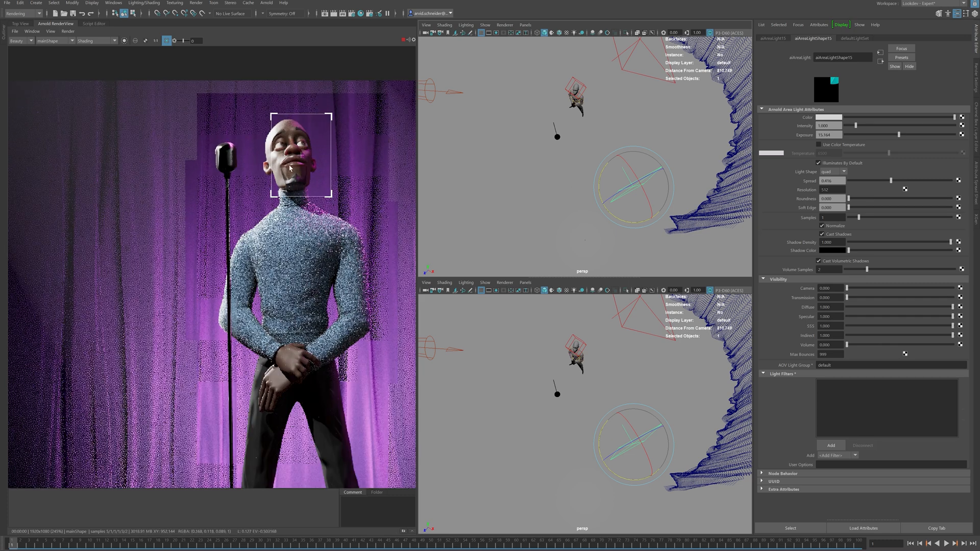
drag(902, 138, 905, 138)
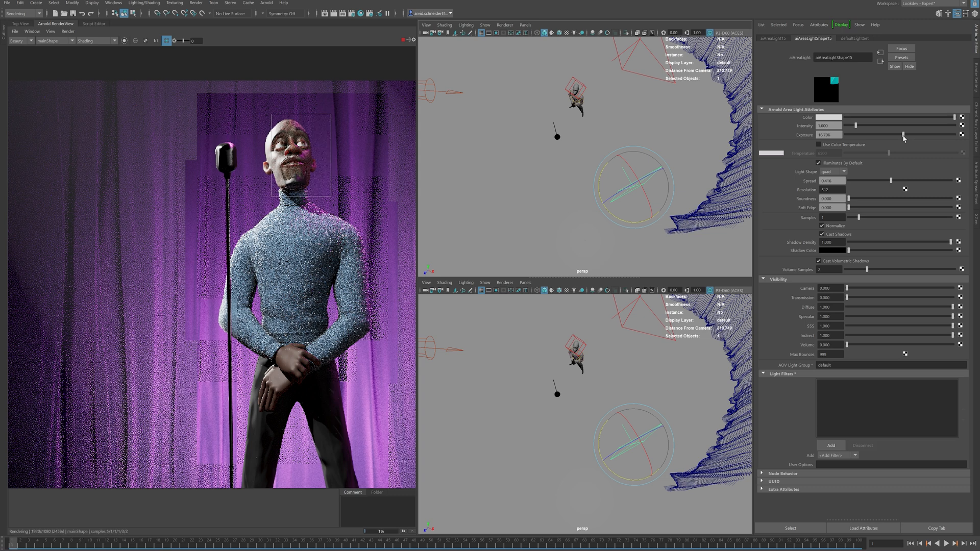
Preview the microphone in its own render region, and return to rendering the full frame
drag(198, 123, 251, 189)
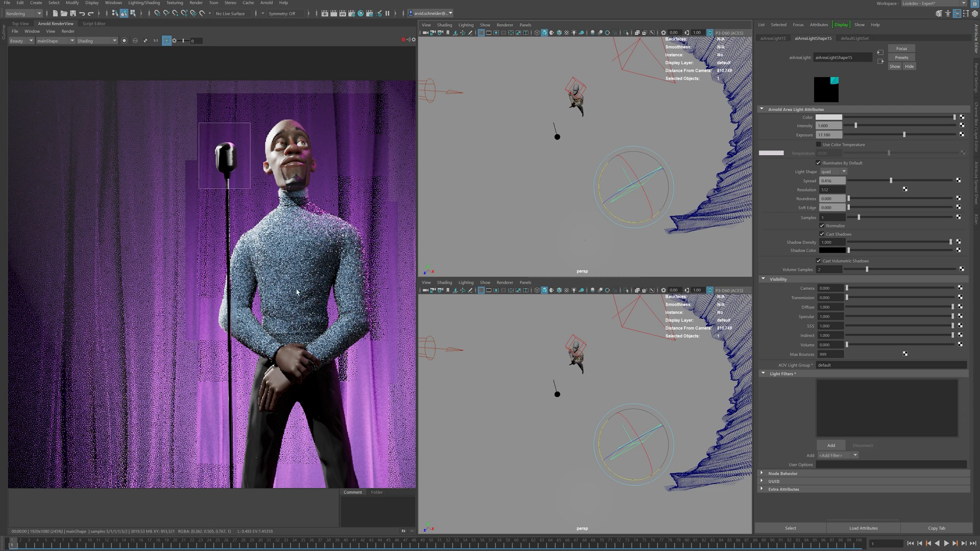
scroll(214, 291, down, 4)
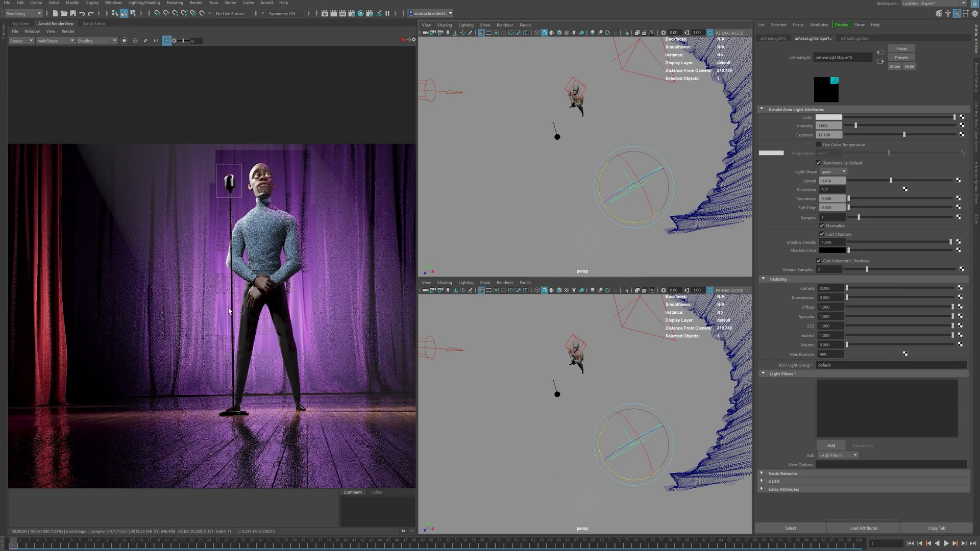
click(205, 318)
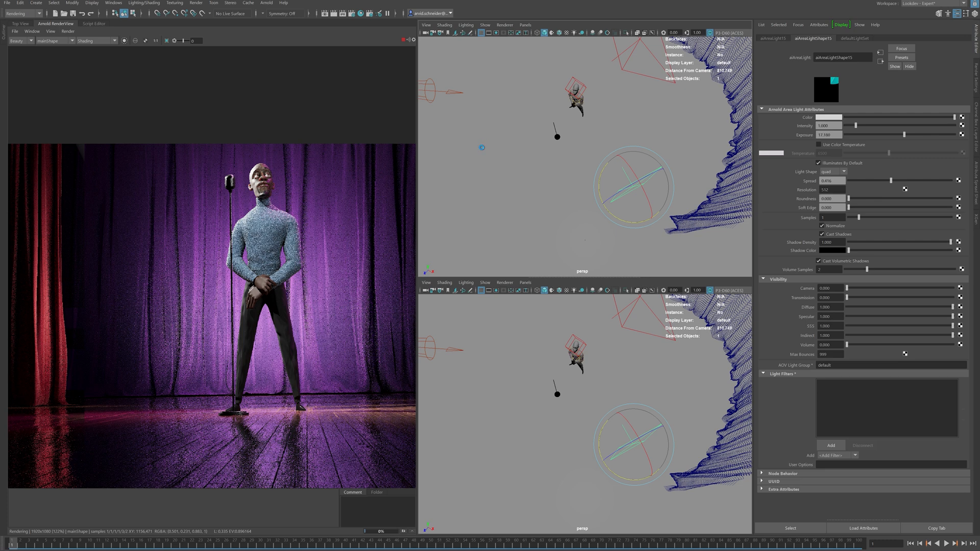
Select the spot light beside the edge of the rear curtain, keep its Volume contribution at 0, and duplicate it
scroll(482, 149, down, 5)
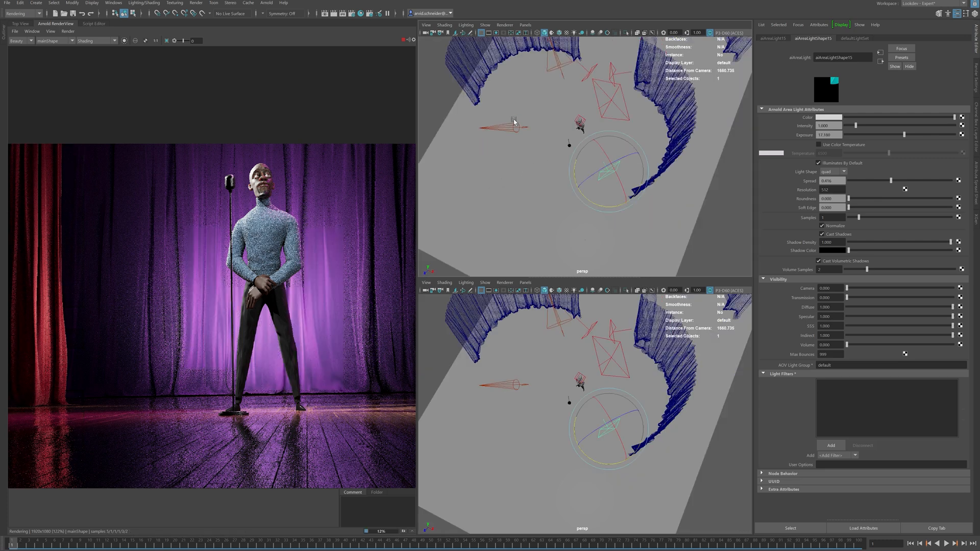
alt+middle_drag(516, 120, 517, 198)
alt+drag(518, 184, 553, 204)
scroll(544, 177, up, 4)
click(533, 195)
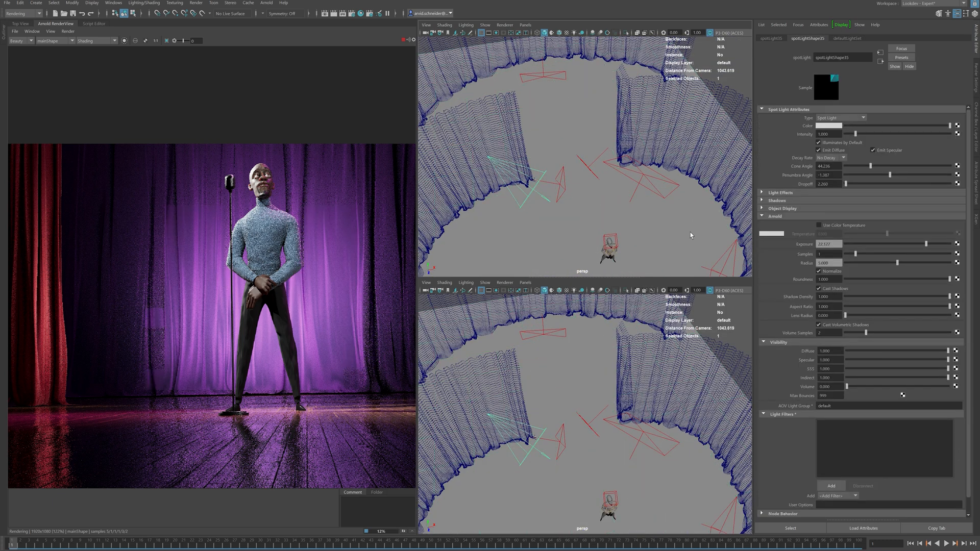
drag(856, 386, 807, 394)
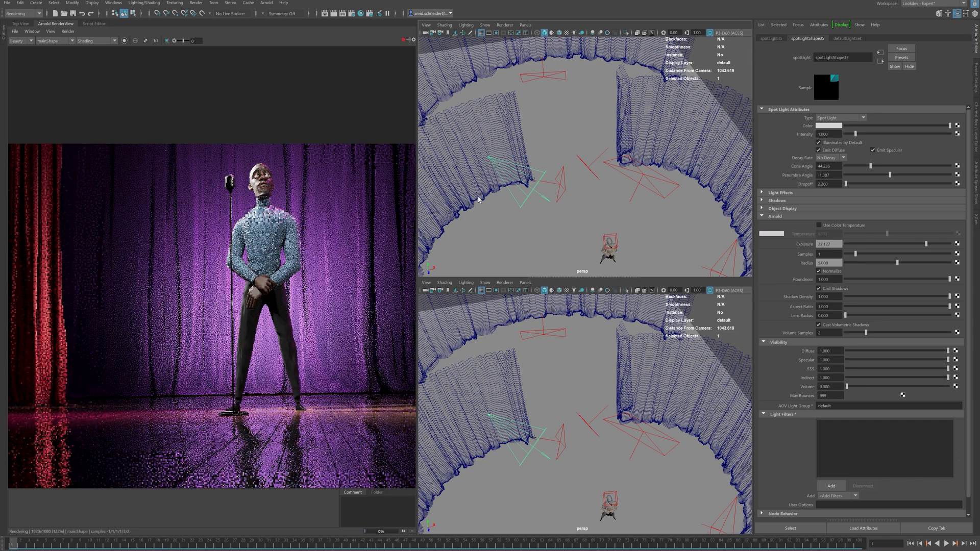
alt+drag(496, 162, 525, 157)
alt+drag(615, 148, 556, 160)
key(w)
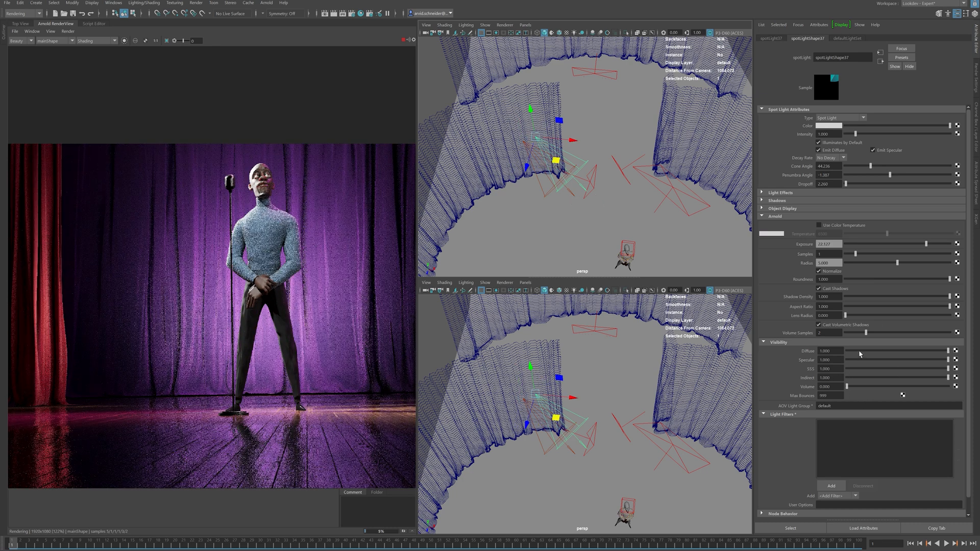
Make the duplicated spot light affect only the atmosphere by setting Diffuse, Specular, SSS and Indirect to 0 and Volume to 1
drag(843, 357, 837, 358)
drag(948, 360, 840, 378)
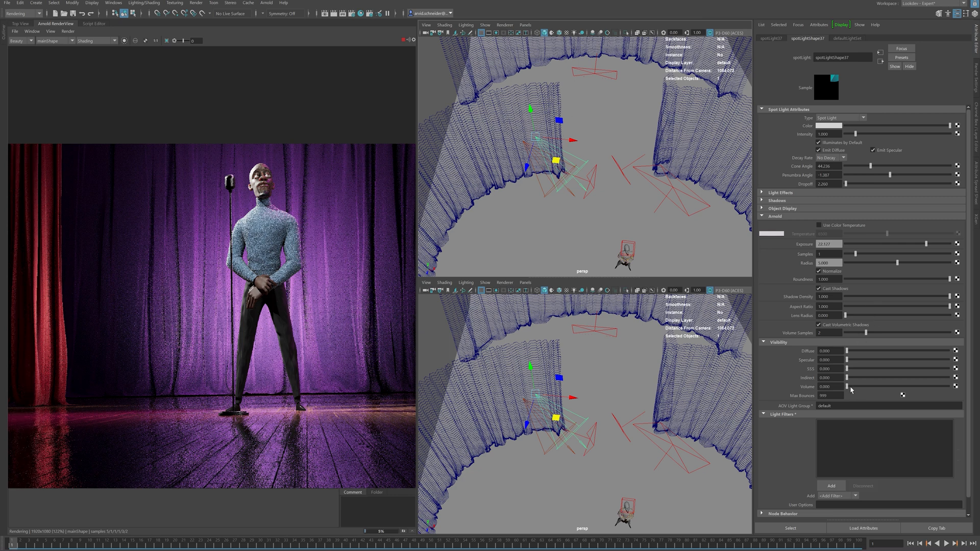
drag(850, 390, 950, 387)
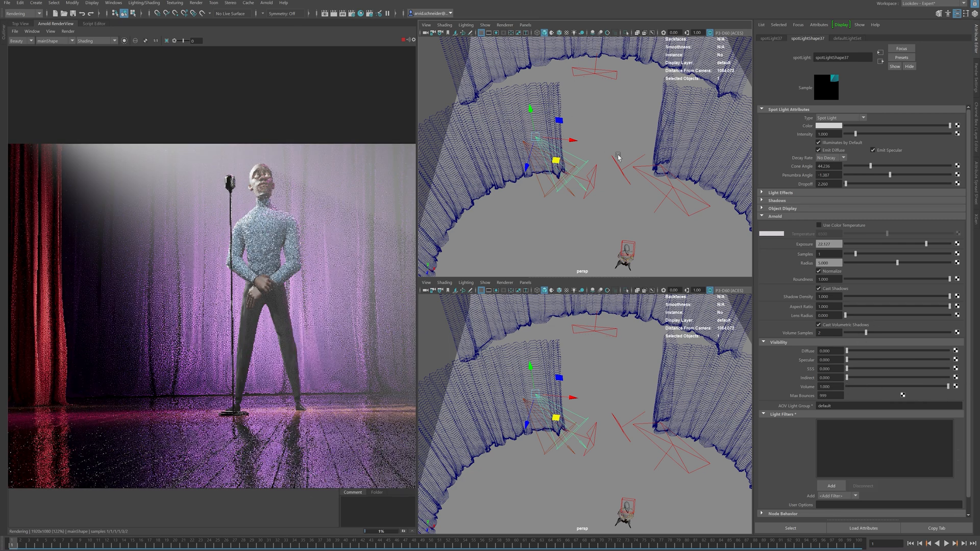
Move the volume-only spot light slightly toward the curtain opening and rotate its beam
mouse_move(557, 160)
mouse_down()
mouse_move(579, 158)
mouse_move(569, 158)
mouse_up()
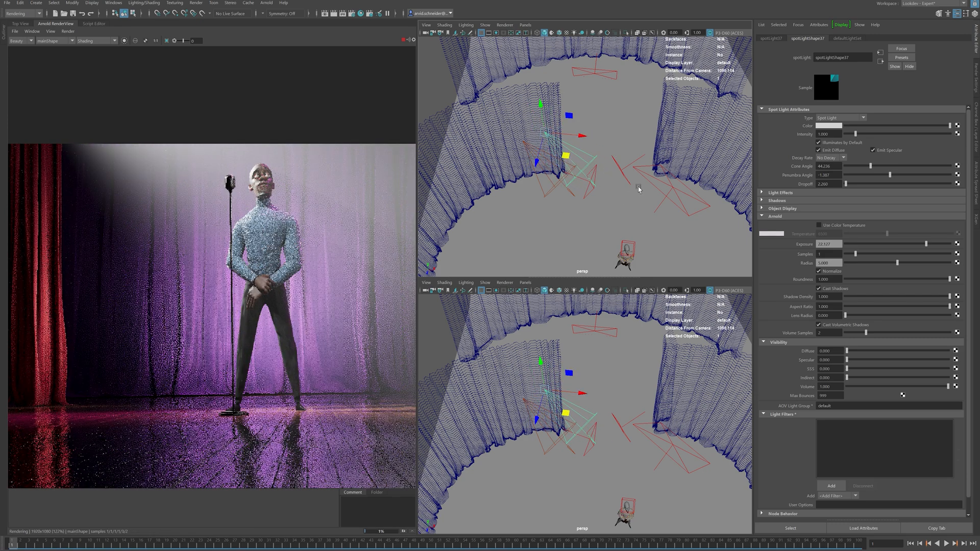
alt+right_drag(639, 190, 591, 190)
alt+drag(591, 190, 587, 215)
key(e)
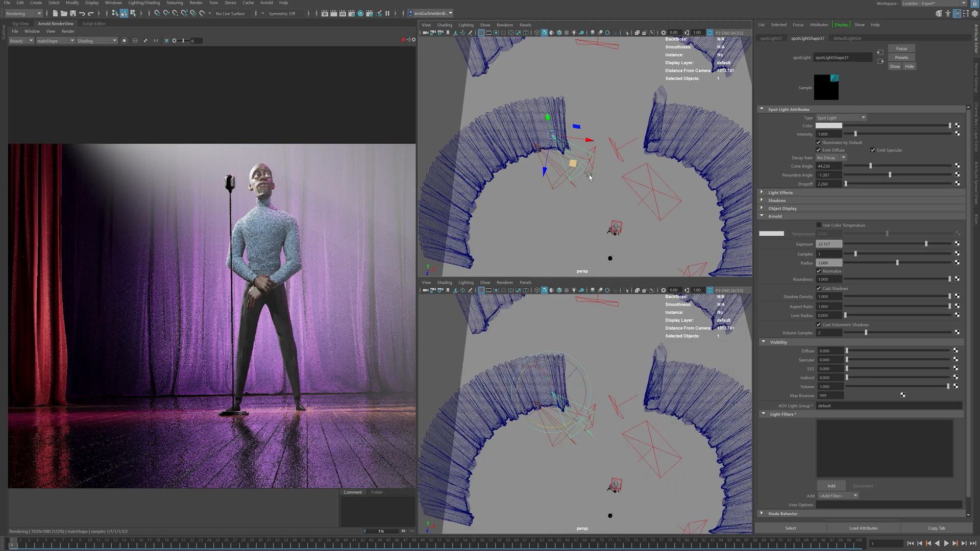
drag(558, 173, 564, 168)
Look through the volume-only spot light, aim it at the character, and narrow its cone angle to about 14.02
click(524, 282)
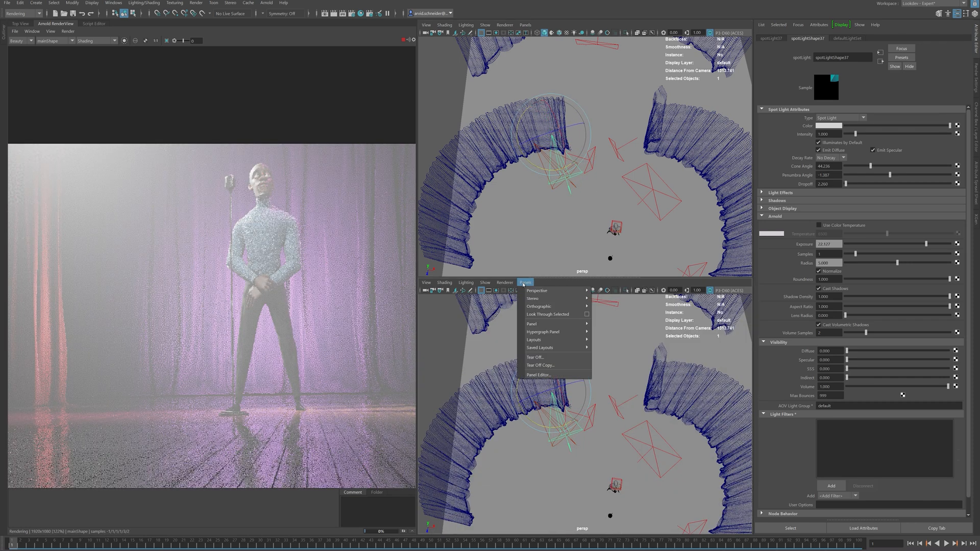
click(546, 314)
mouse_move(607, 363)
alt+mouse_down()
mouse_move(615, 352)
mouse_move(603, 374)
mouse_move(615, 374)
mouse_move(621, 361)
alt+mouse_up()
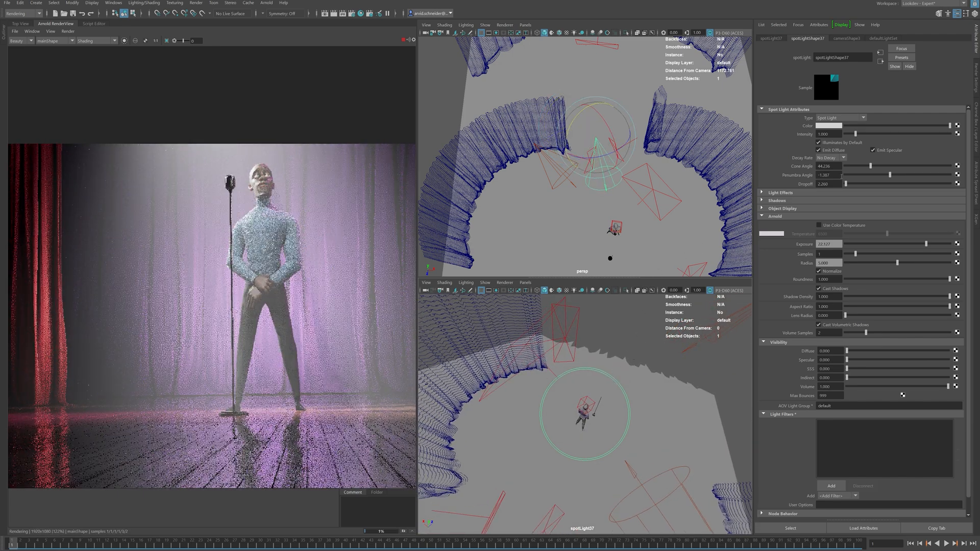
drag(871, 166, 839, 187)
alt+drag(574, 391, 602, 393)
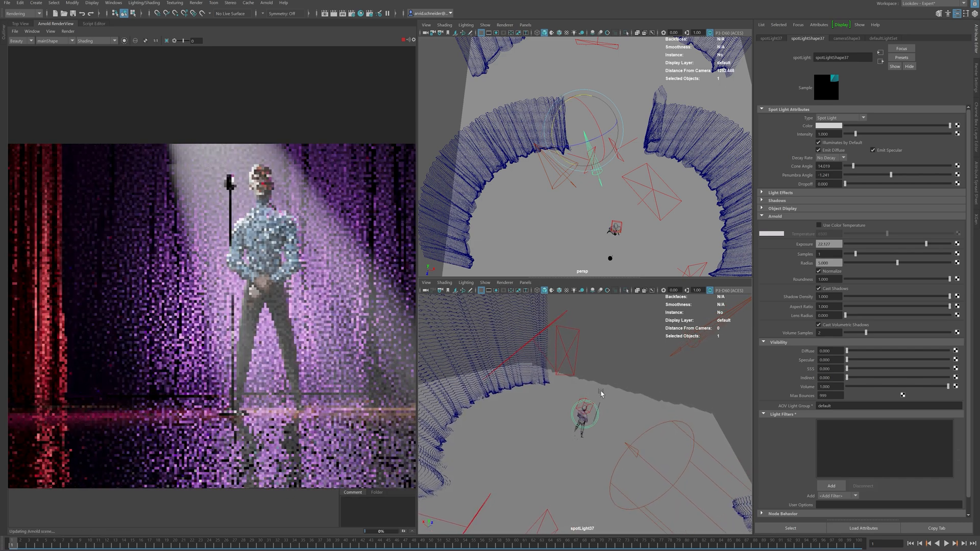
Refine the light beam's aim, set its cone angle to about 15.65, and lower its Volume contribution to about 0.54
alt+right_drag(263, 353, 74, 375)
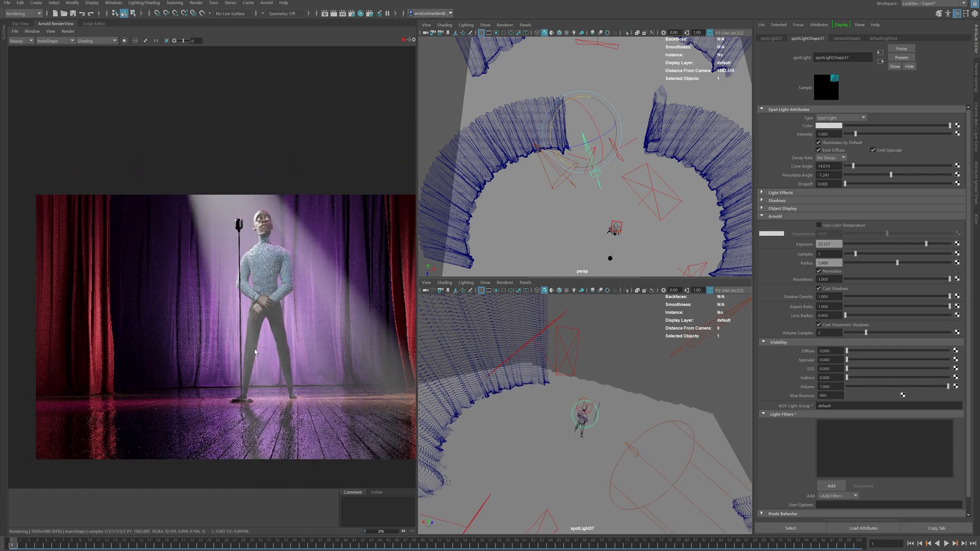
alt+middle_drag(255, 352, 227, 346)
alt+drag(610, 392, 609, 386)
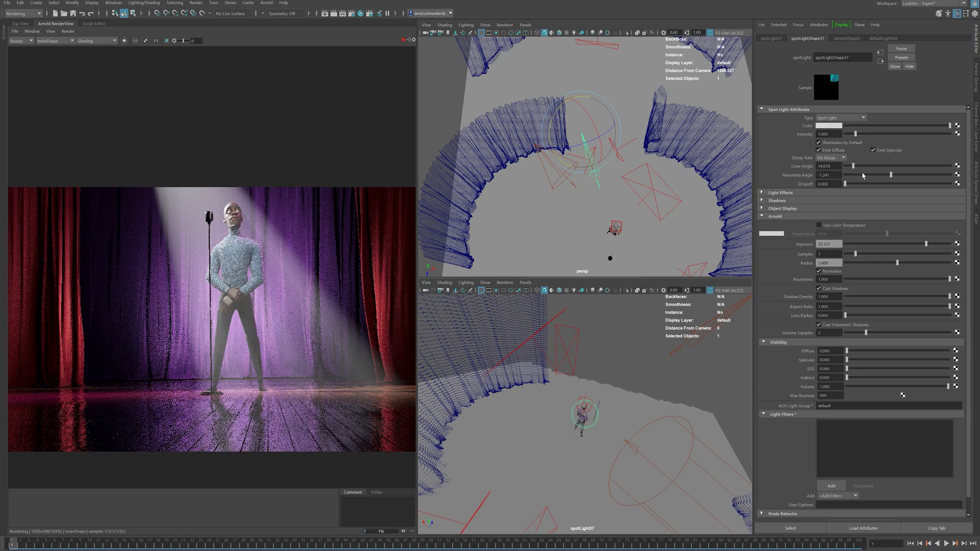
drag(853, 166, 854, 166)
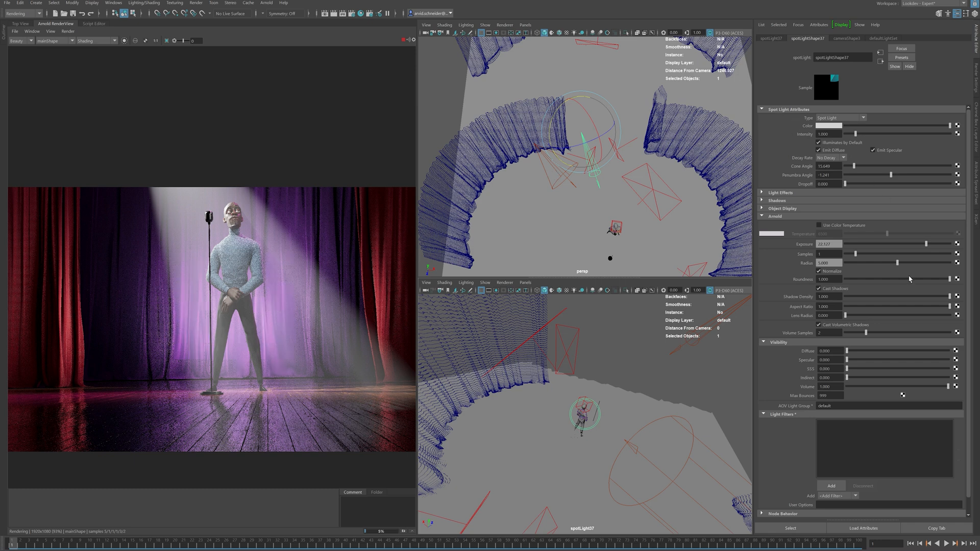
drag(942, 388, 917, 387)
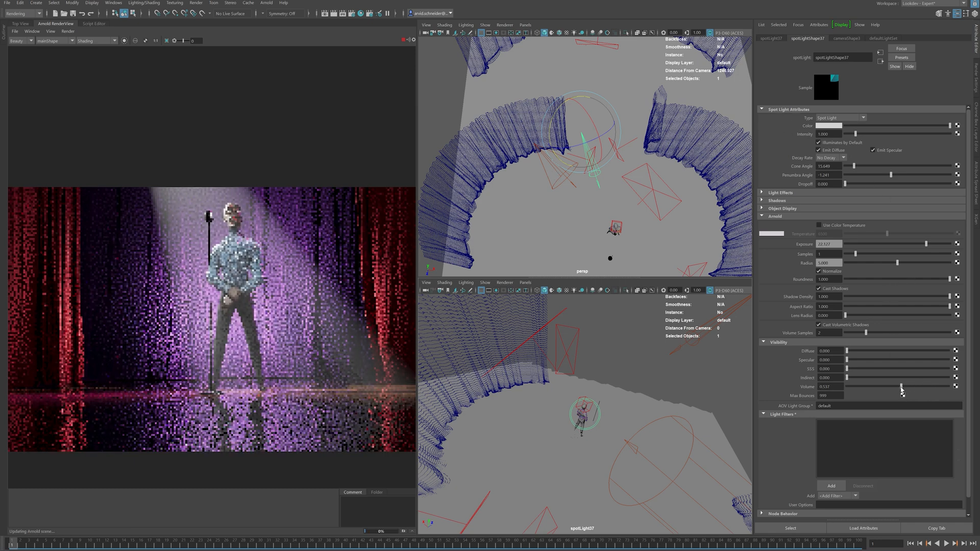
Open the scene's aiAtmosphereVolume from the render environment settings and make room beside its node in the node graph
click(975, 95)
click(964, 209)
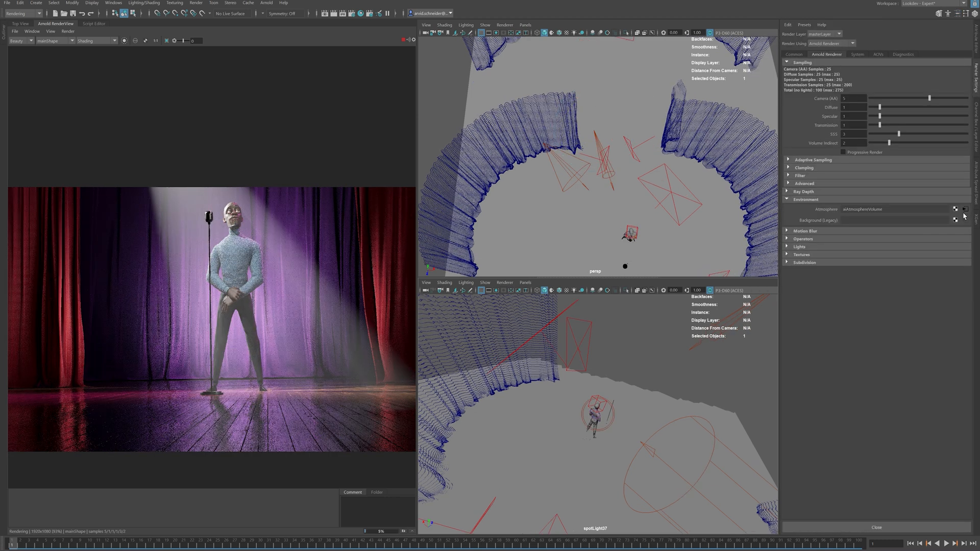
click(977, 49)
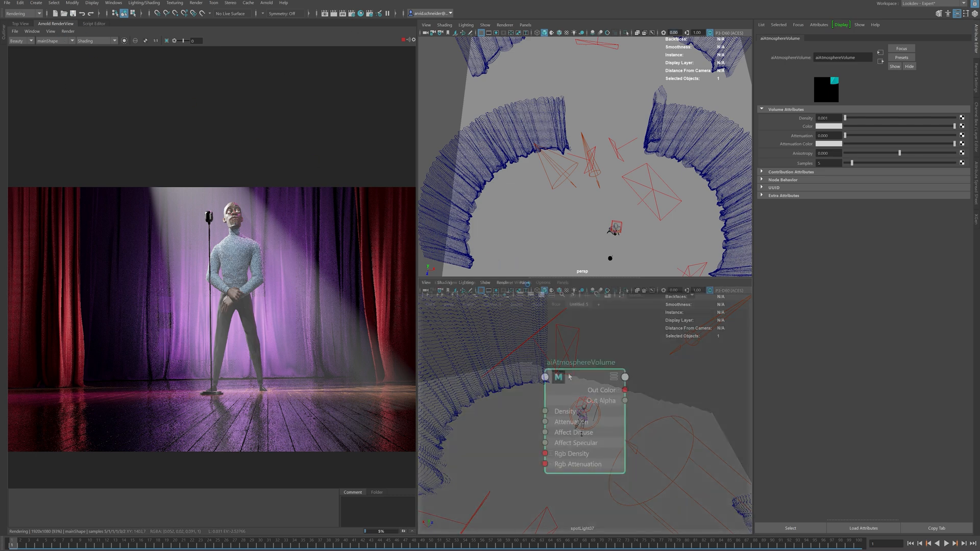
drag(604, 376, 682, 372)
scroll(565, 370, down, 3)
Create an aiNoise node and connect its Out Color to the Rgb Density of aiAtmosphereVolume
key(Tab)
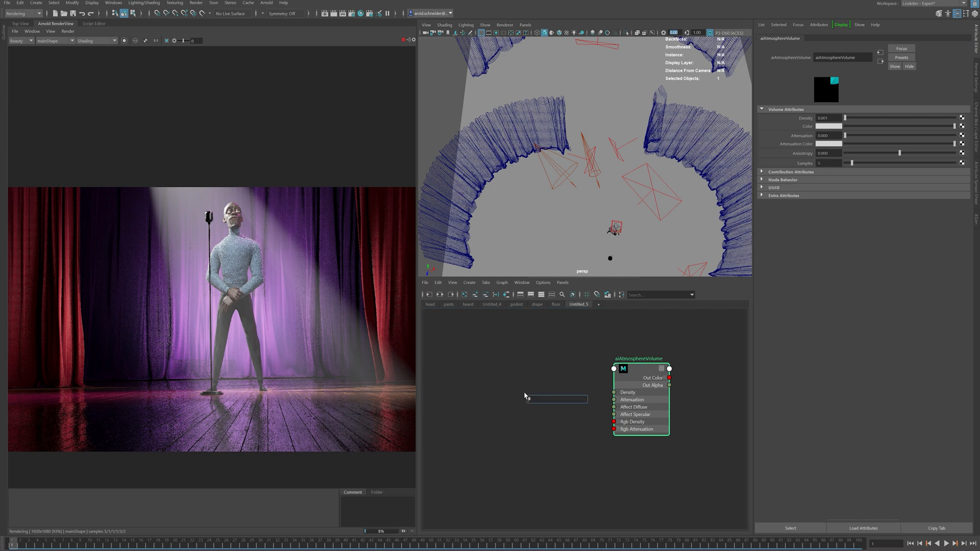
text(aino)
key(Down)
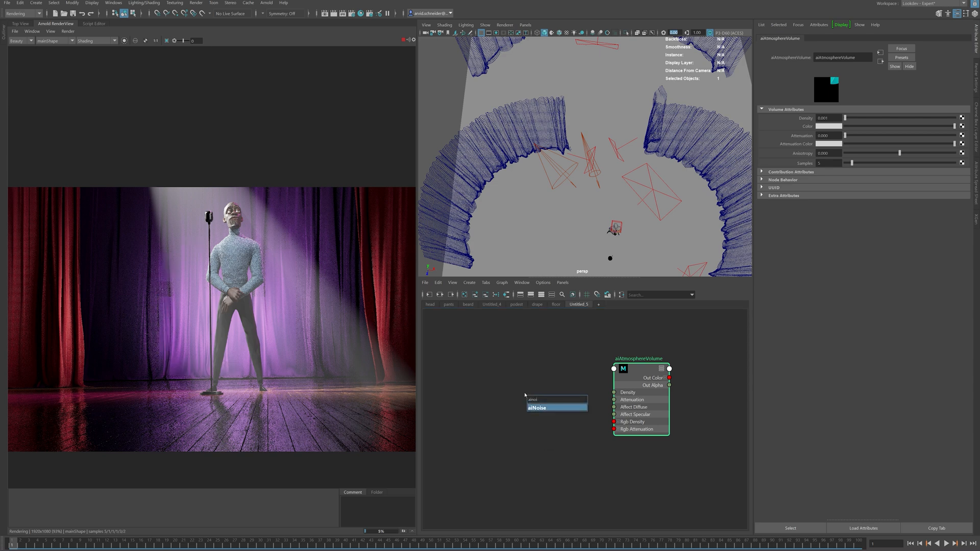
key(Return)
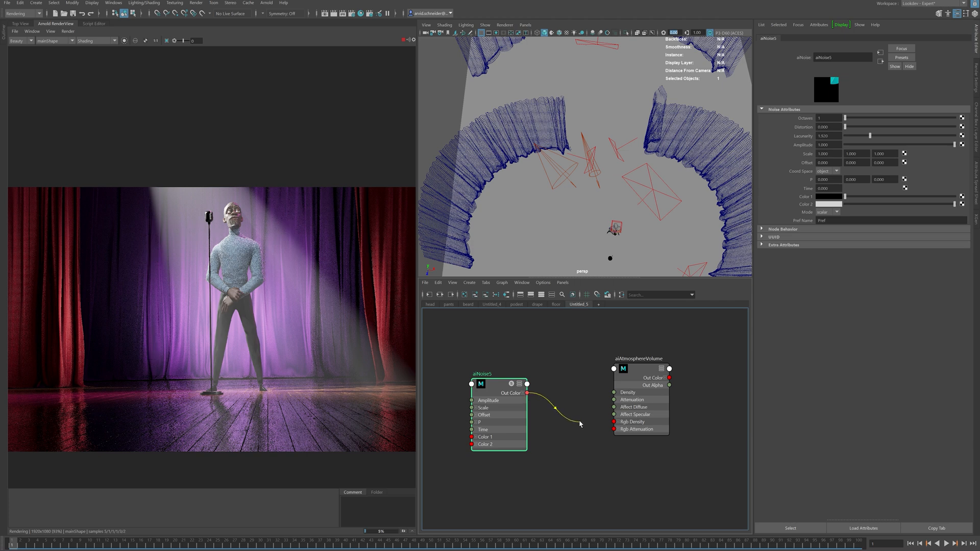
click(635, 370)
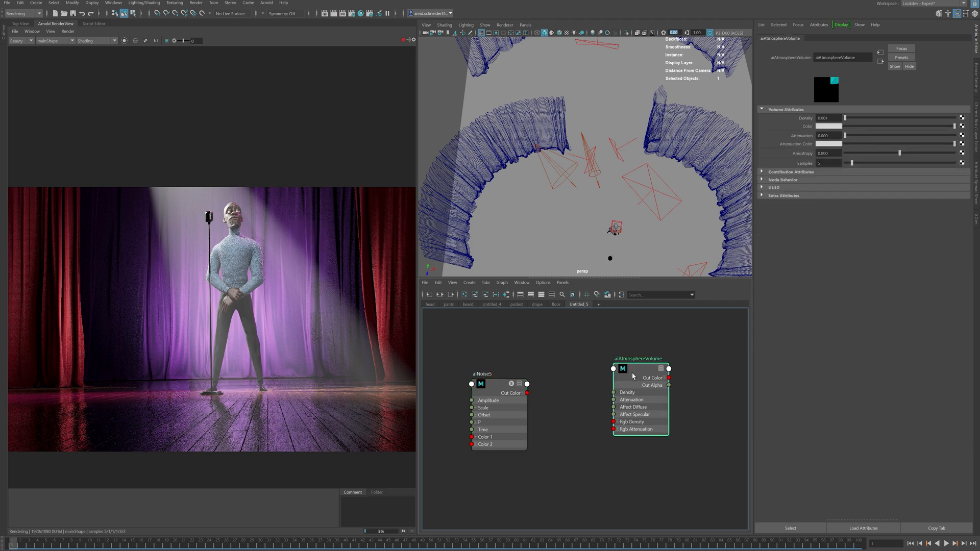
drag(590, 420, 615, 422)
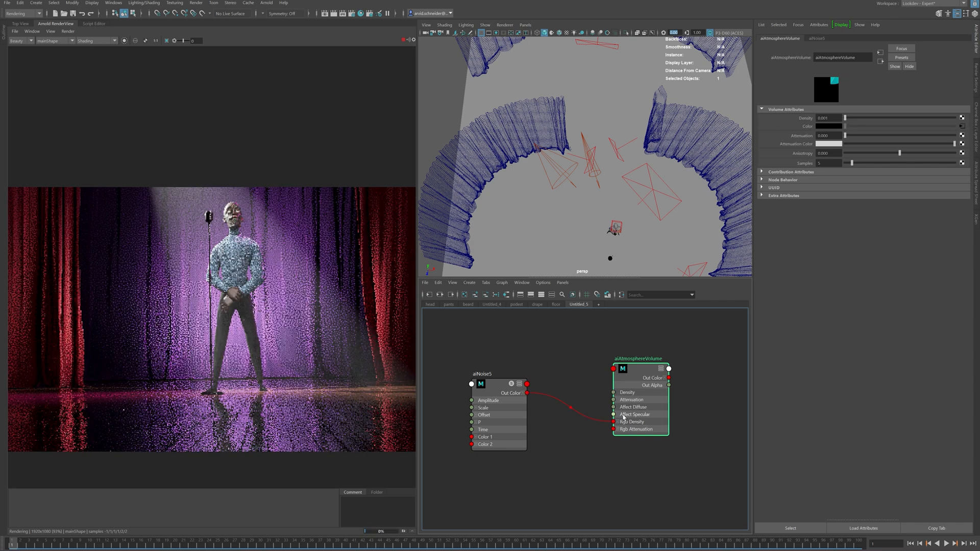
click(576, 372)
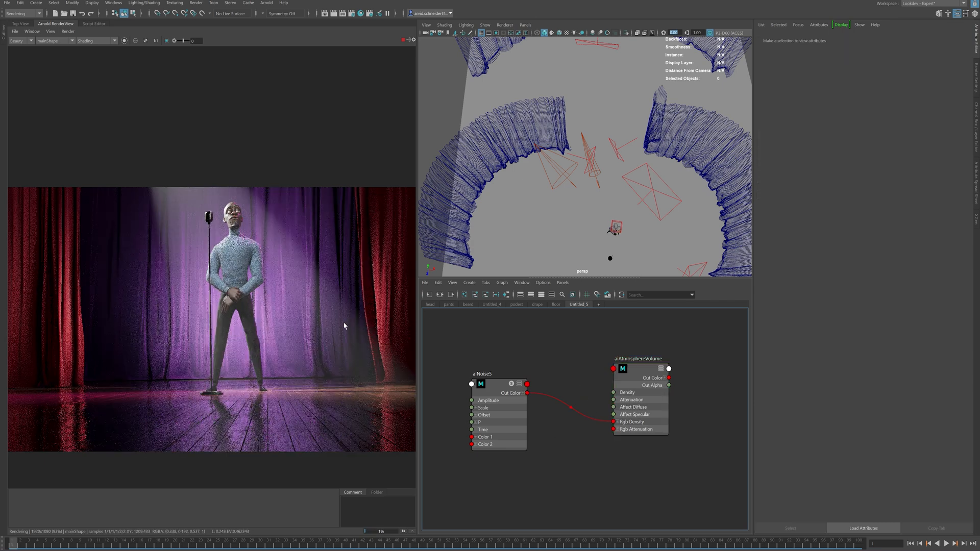
Set the coordinate space of the new aiNoise node to world
drag(500, 391, 495, 398)
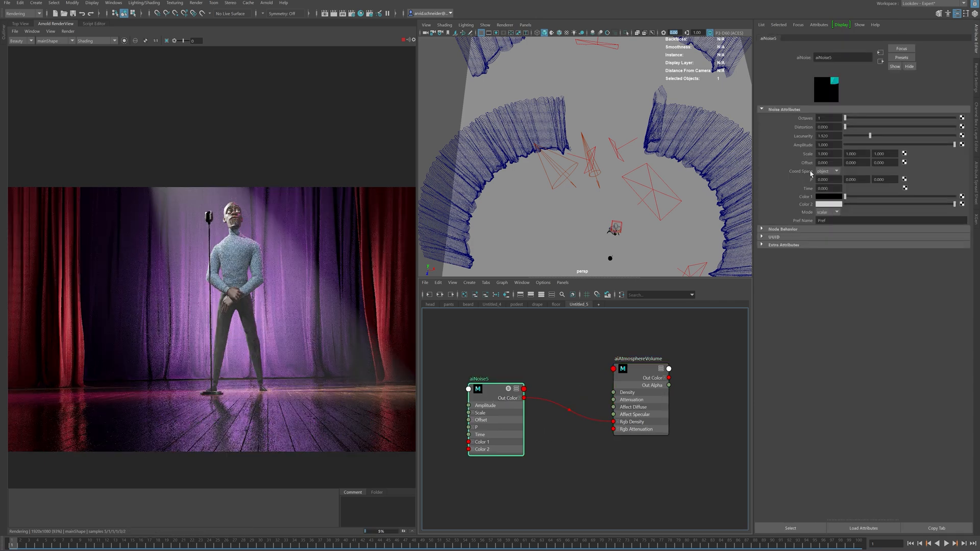
click(823, 171)
click(824, 176)
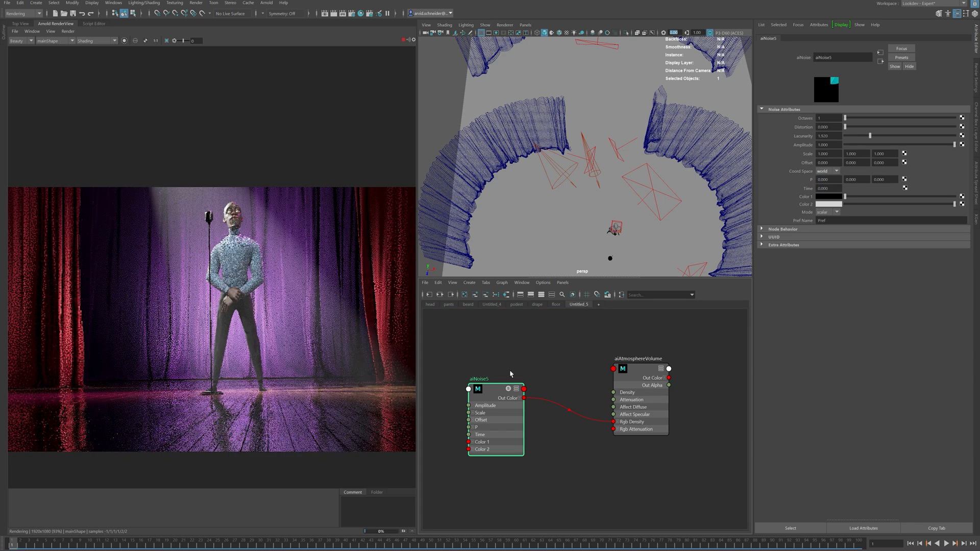
Render through the perspShape camera and limit the render region to the spot light's visible beam
click(53, 41)
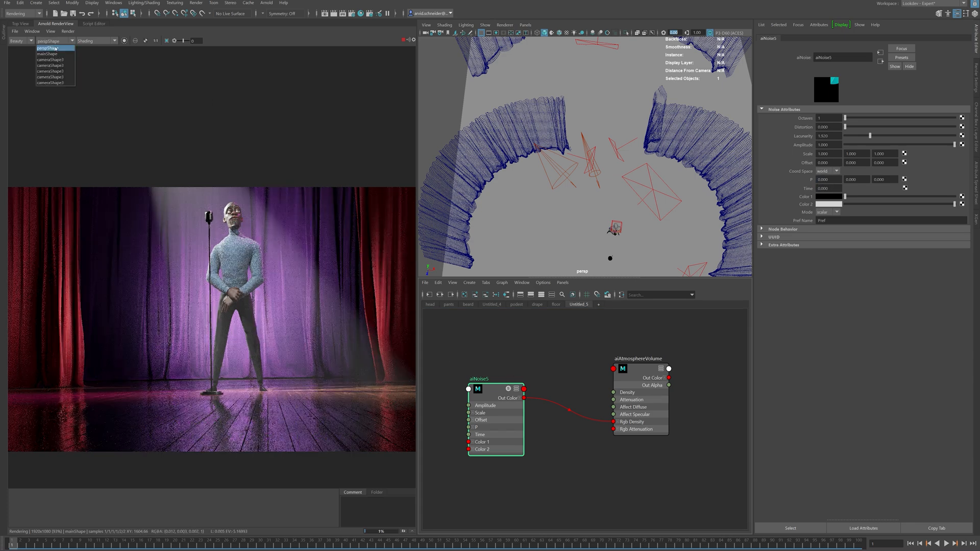
click(56, 48)
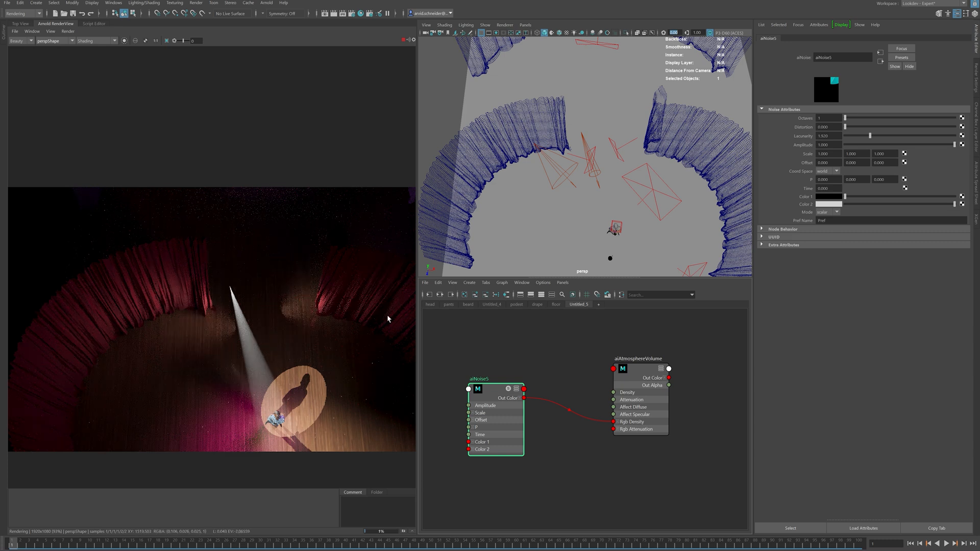
click(68, 32)
click(91, 89)
shift+drag(217, 286, 279, 412)
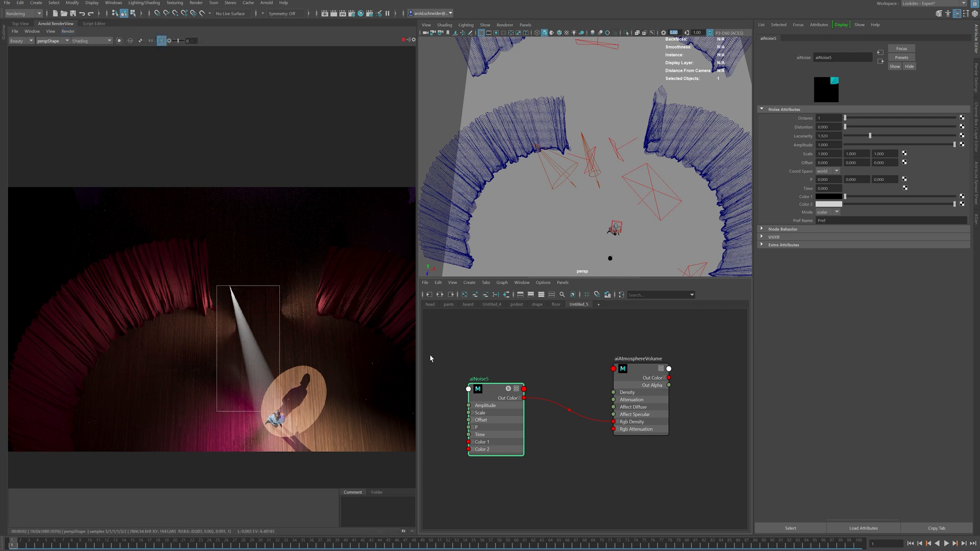
Set the noise scale to 0.01 on all three axes and its octaves to 5
drag(483, 401, 480, 408)
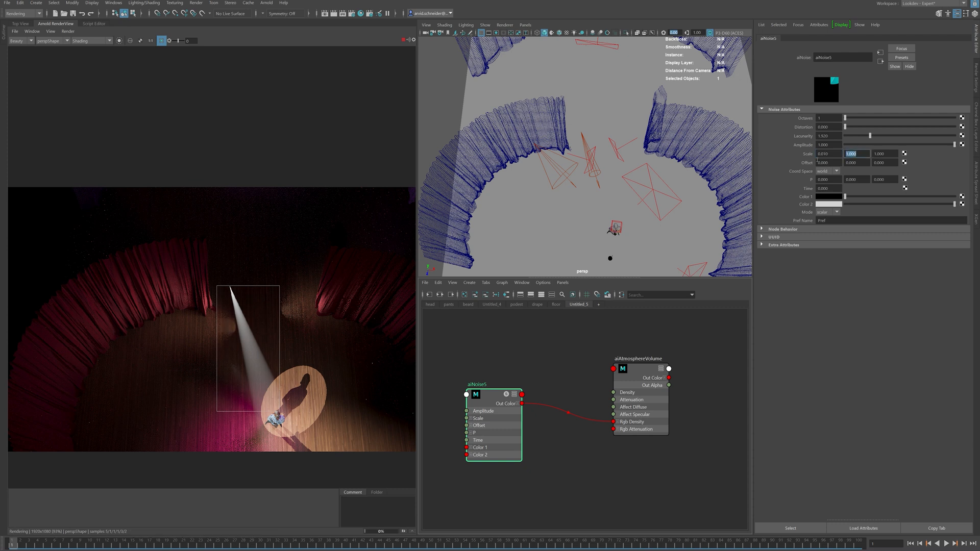
key(Tab)
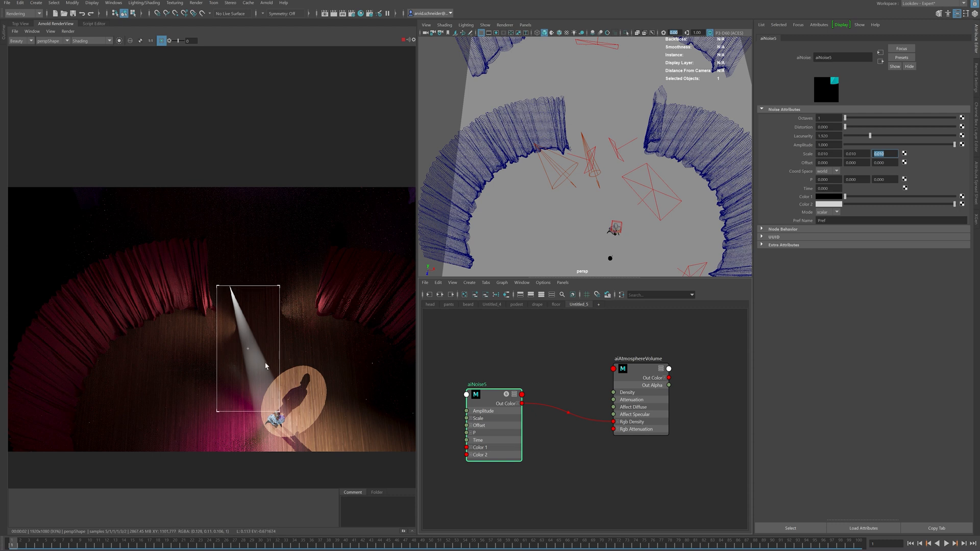
drag(826, 118, 793, 122)
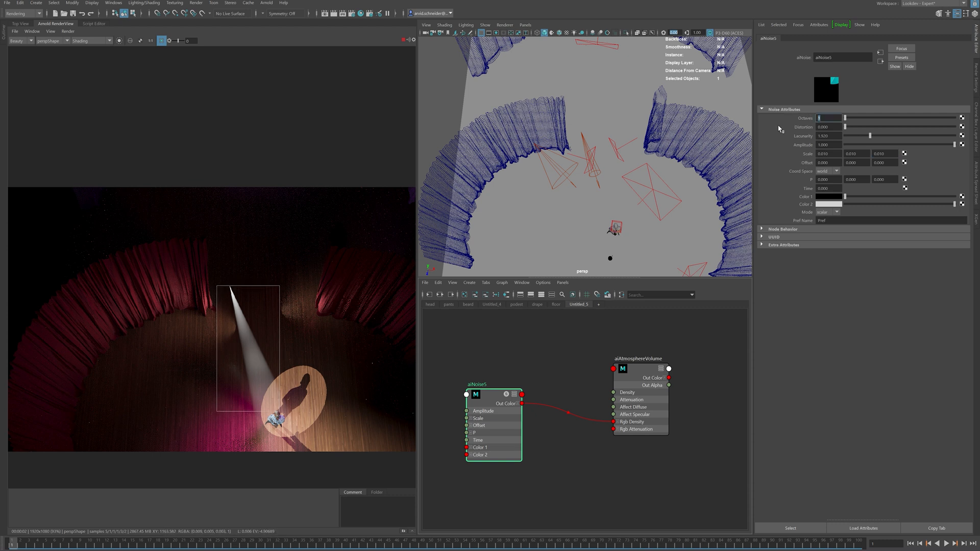
text(5)
key(Return)
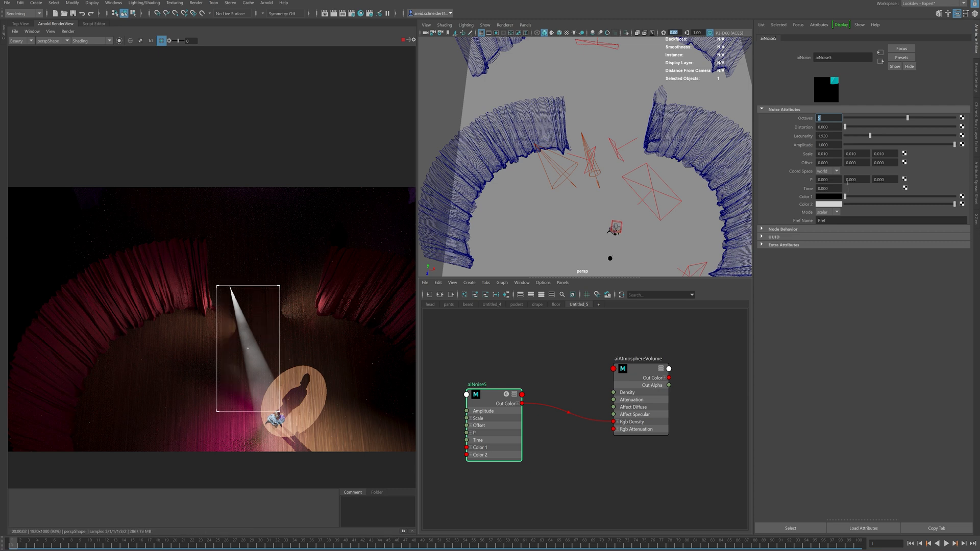
Set the noise time to 0.1, then render through mainShape with the region limited to the character's upper body and beam
mouse_move(835, 189)
ctrl+mouse_down()
mouse_move(930, 185)
mouse_move(835, 186)
ctrl+mouse_up()
click(51, 44)
click(51, 54)
drag(134, 187, 311, 300)
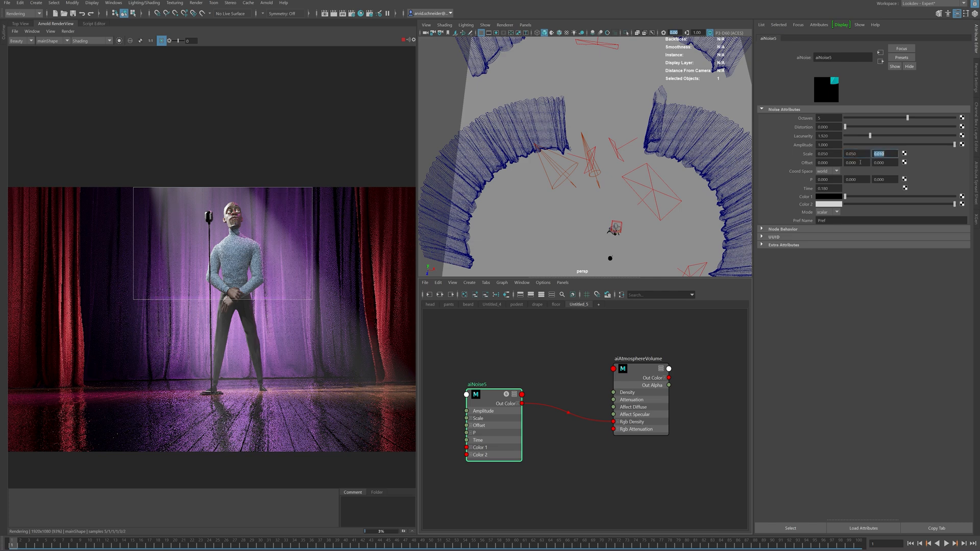
Set the aiNoise scale to 0.02 on all three axes
key(Left)
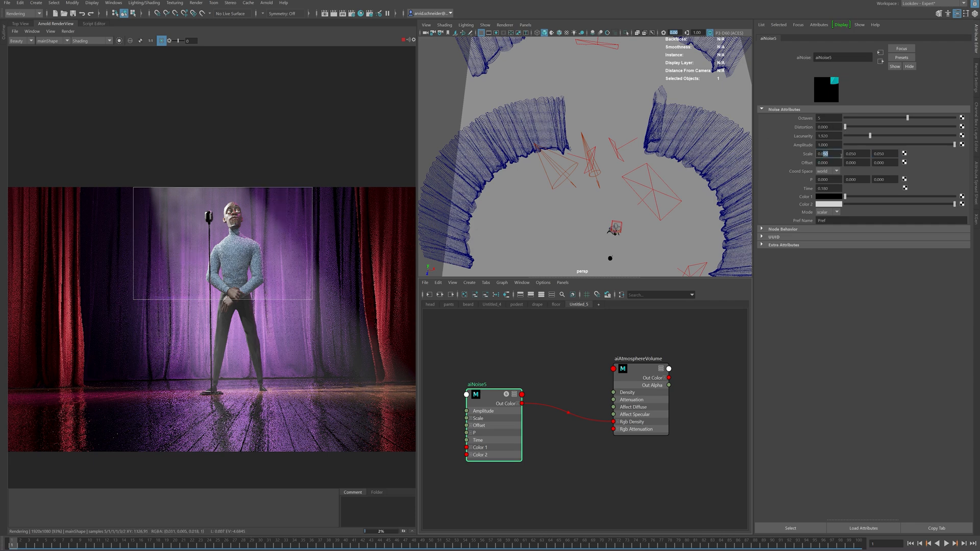
drag(852, 154, 863, 154)
text(2)
key(Tab)
text(0.02)
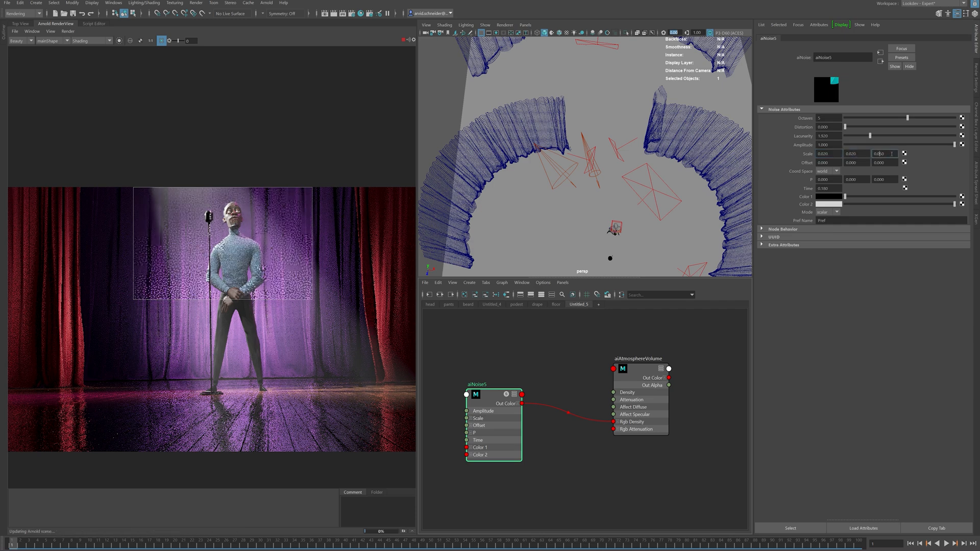
Add an aiRange node and connect it between the noise's Out Color and the atmosphere volume's Rgb Density
alt+middle_drag(600, 346, 637, 337)
drag(536, 394, 514, 397)
key(Tab)
text(aira)
key(Down)
key(Down)
key(Down)
key(Return)
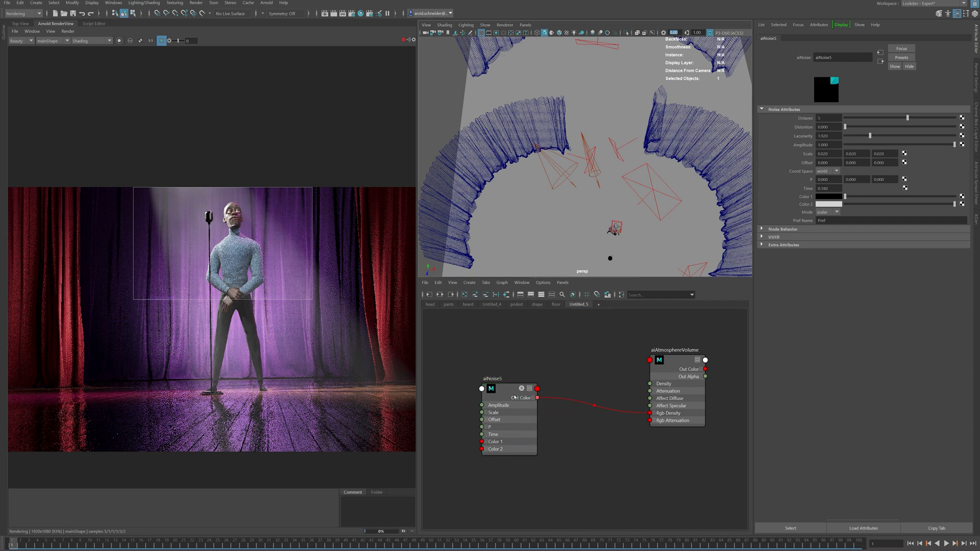
drag(539, 398, 649, 413)
drag(581, 428, 582, 421)
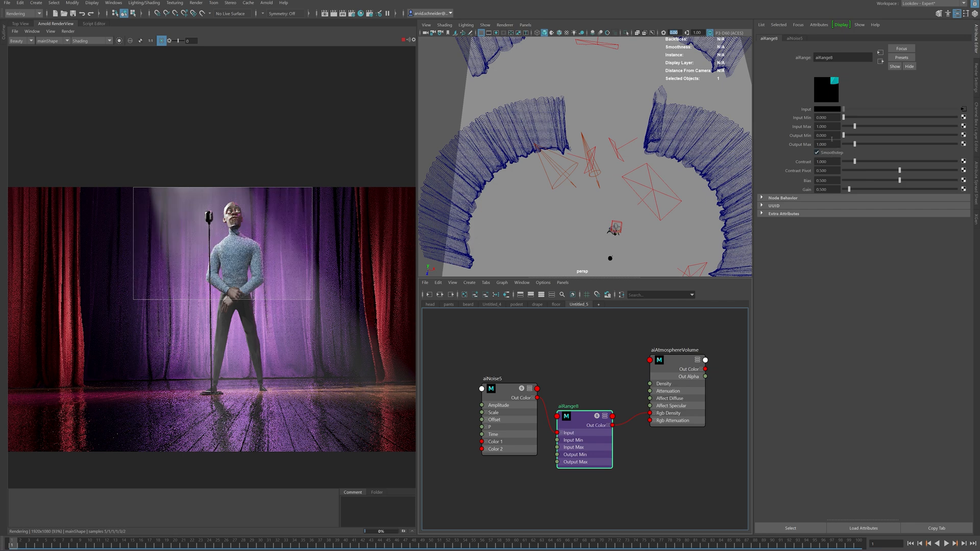
Raise the aiRange node's Input Min to about 0.27 and set the aiNoise Distortion to 0.42
ctrl+drag(830, 117, 839, 118)
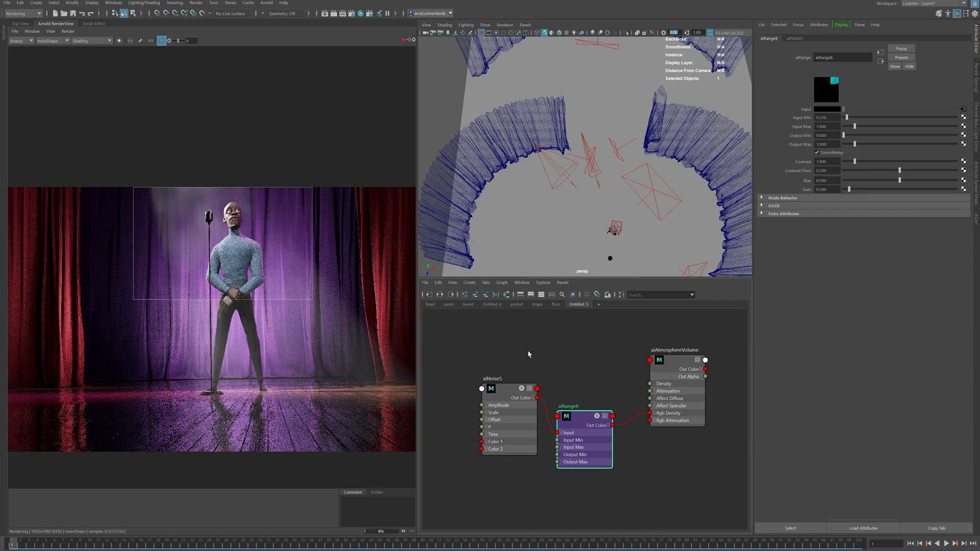
click(498, 407)
ctrl+drag(839, 126, 849, 127)
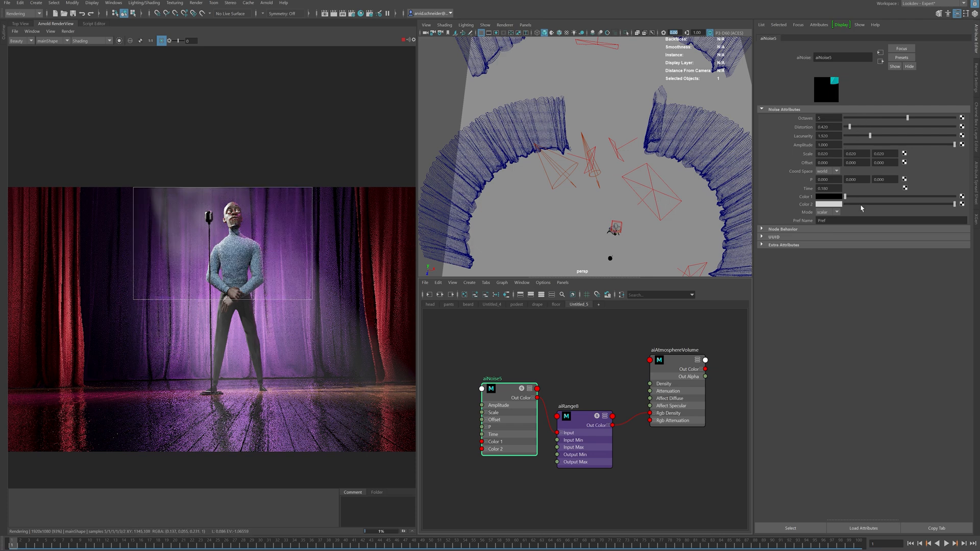
Lighten the noise's Color 1 to mid grey and darken Color 2 slightly to reduce their contrast
drag(845, 196, 944, 200)
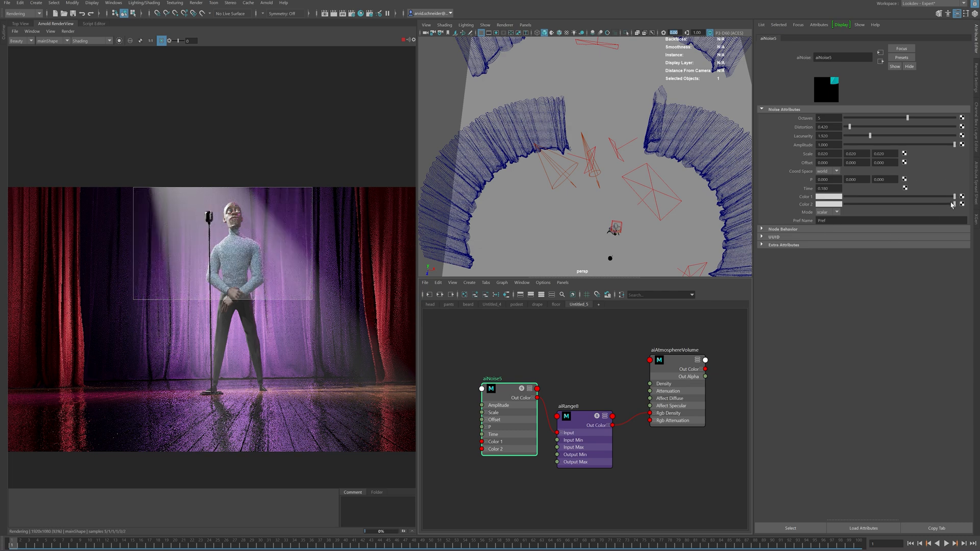
drag(954, 199, 872, 197)
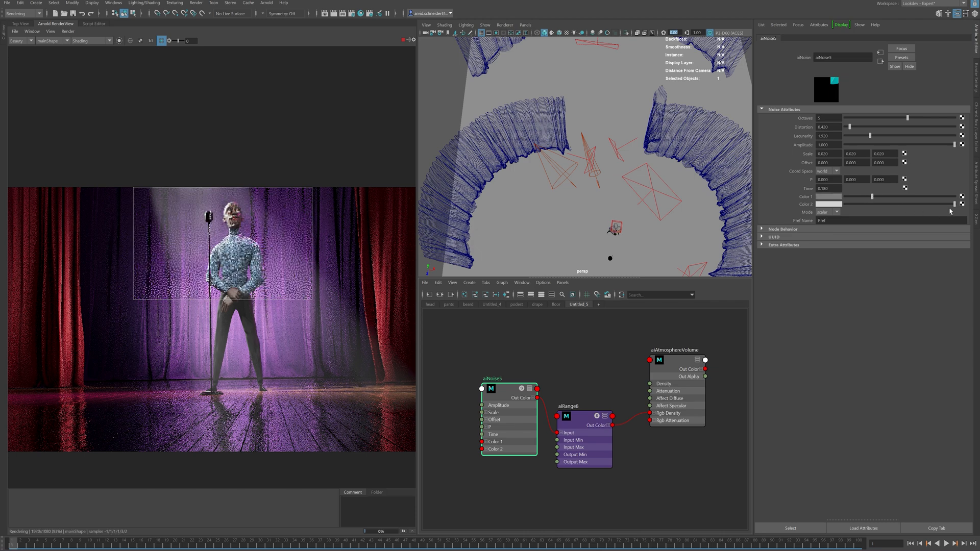
drag(955, 204, 902, 198)
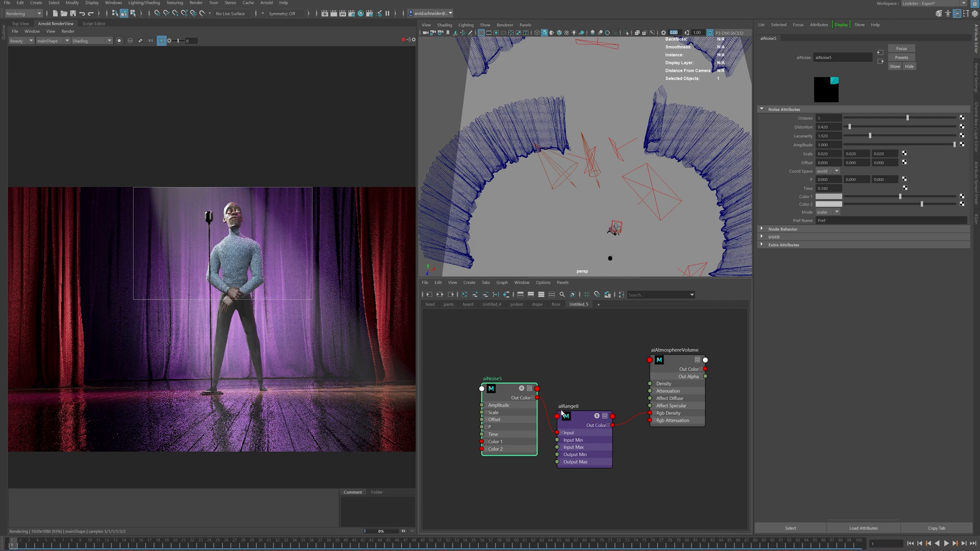
Set the aiRange node's Input Min to 0.34 and clear the selection
click(588, 424)
ctrl+drag(842, 117, 835, 117)
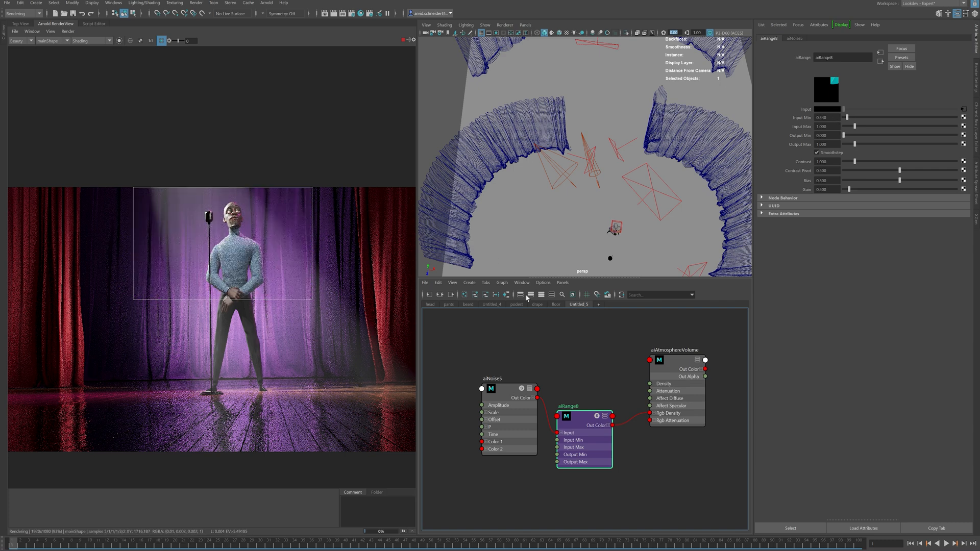
click(564, 367)
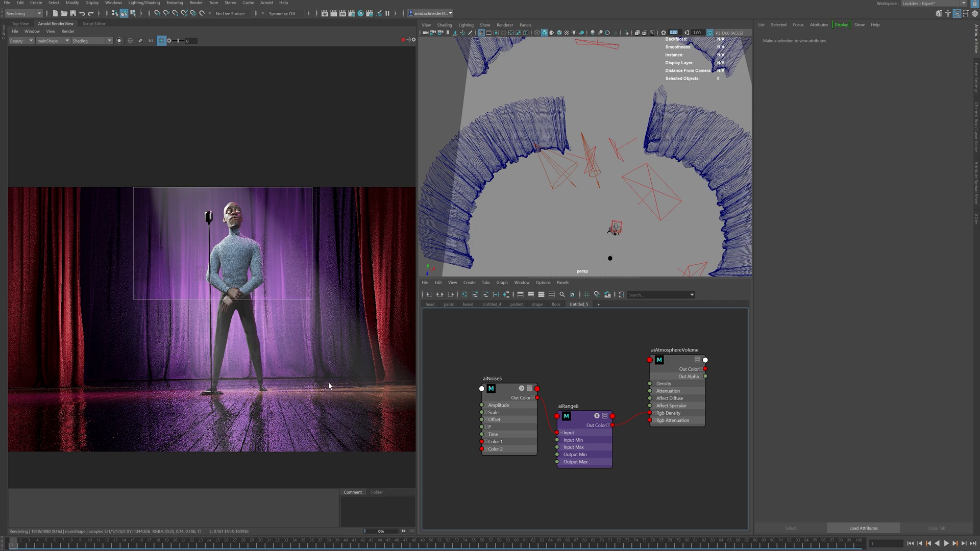
Limit the render region to the lower stage around the character's legs and create an Arnold area light
scroll(329, 386, down, 4)
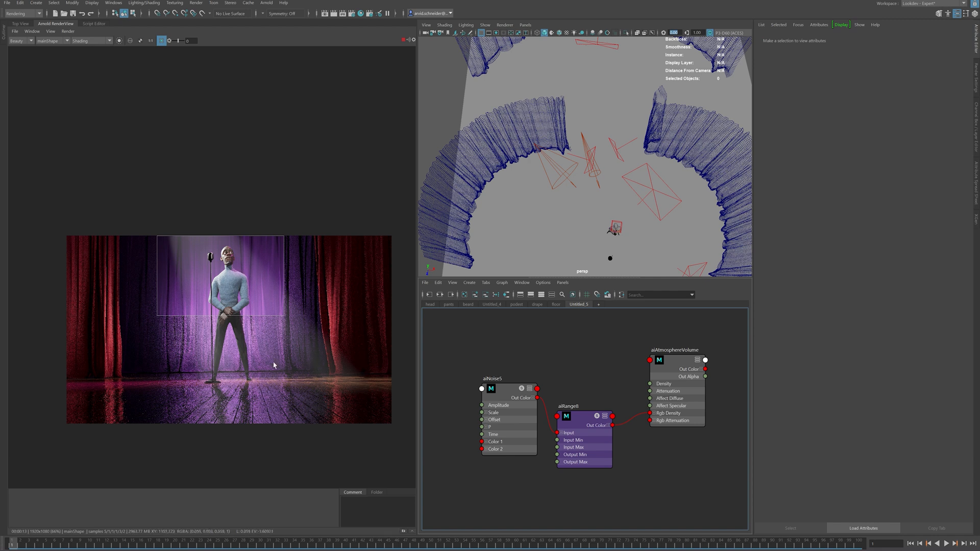
drag(109, 335, 347, 384)
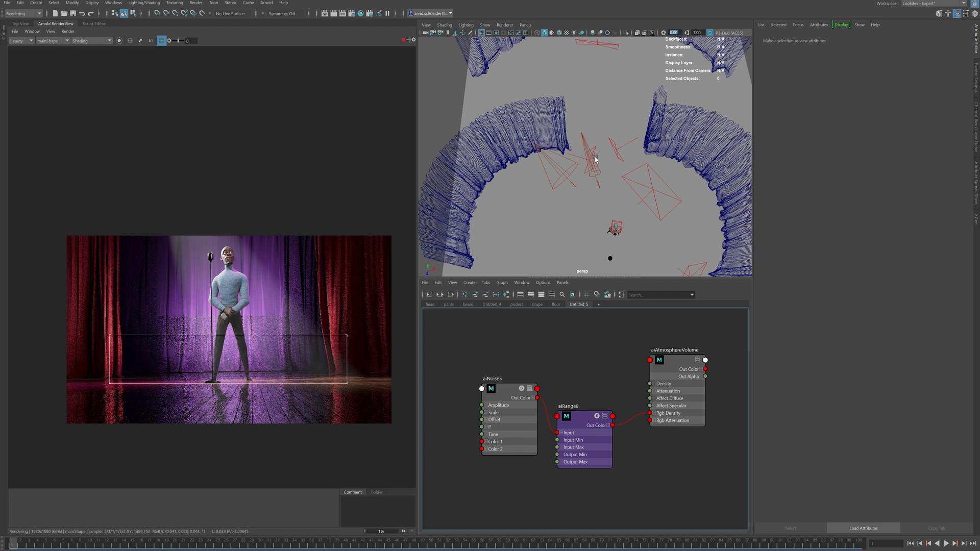
click(266, 3)
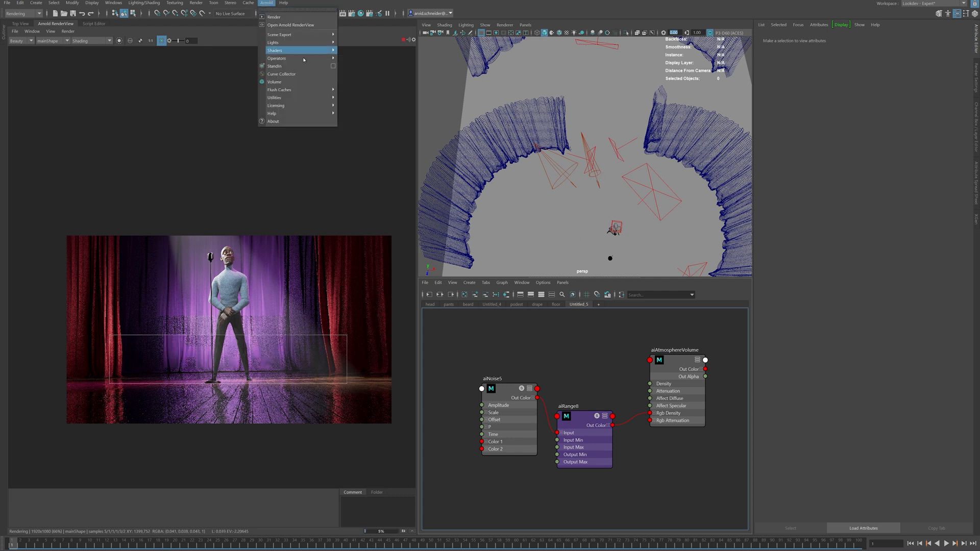
mouse_move(301, 42)
click(362, 42)
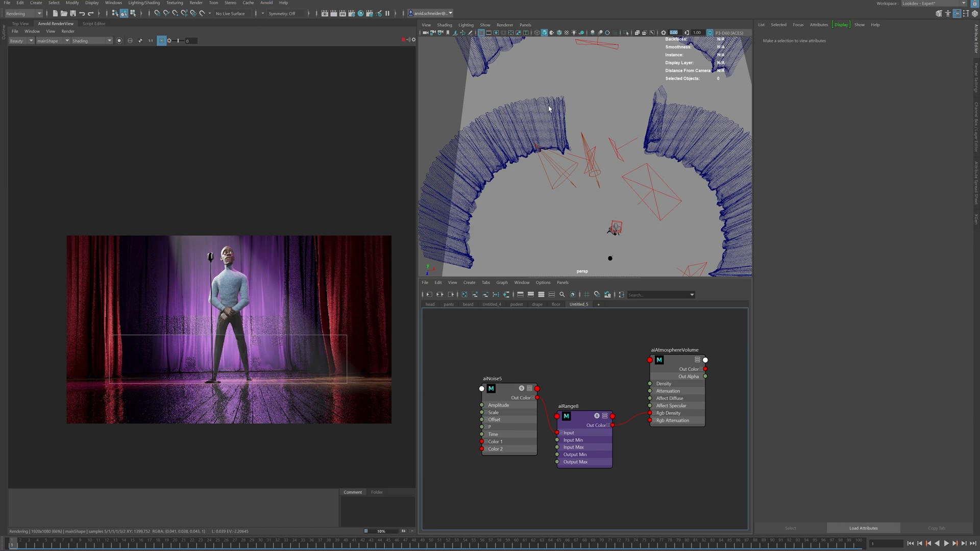
Move the new area light behind the inner curtains, close to one side of the backdrop curtain
alt+drag(546, 157, 627, 193)
key(w)
drag(701, 153, 491, 150)
alt+middle_drag(493, 150, 530, 160)
alt+right_drag(532, 161, 594, 160)
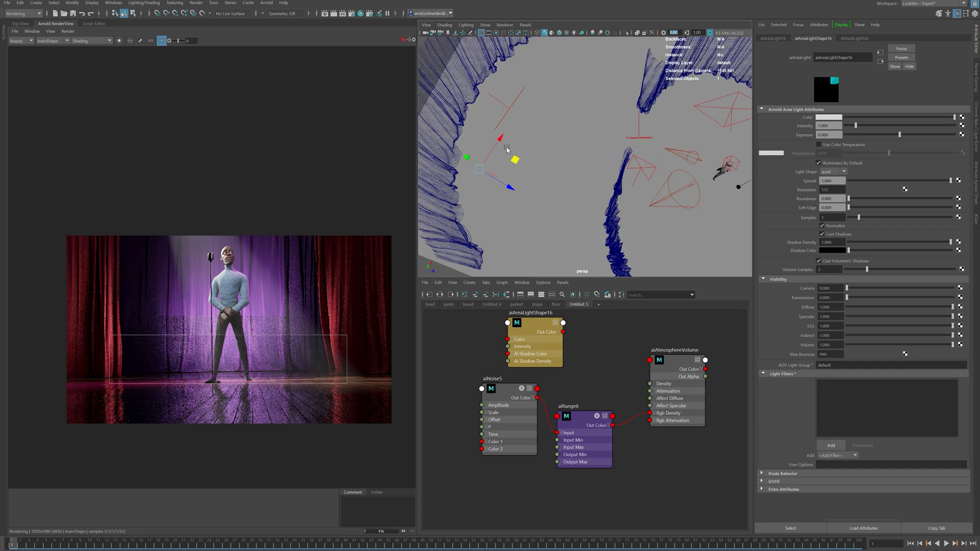
alt+drag(483, 169, 506, 229)
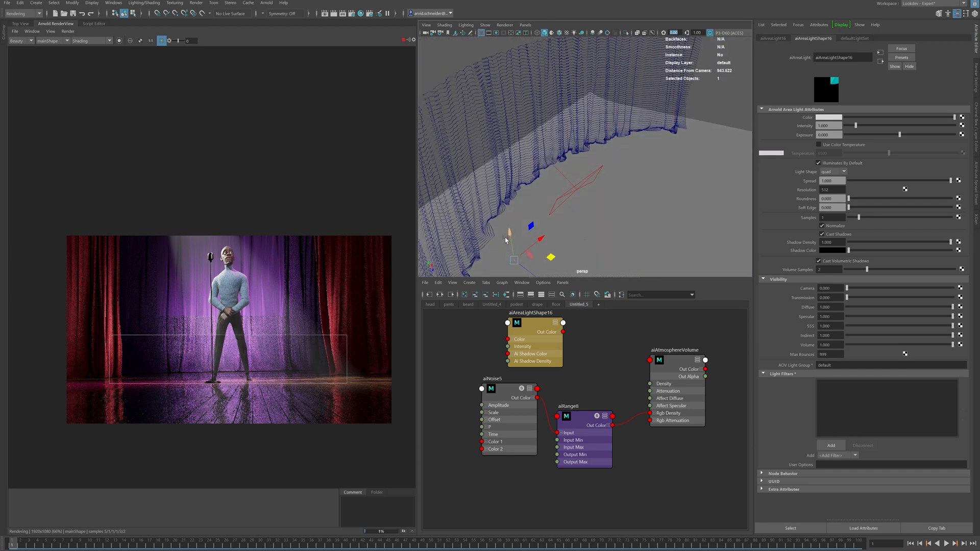
key(e)
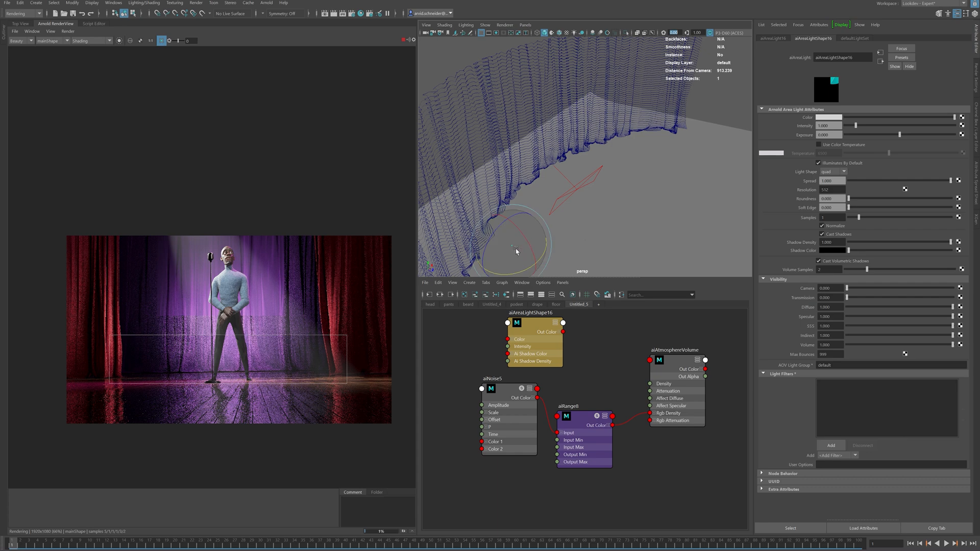
key(r)
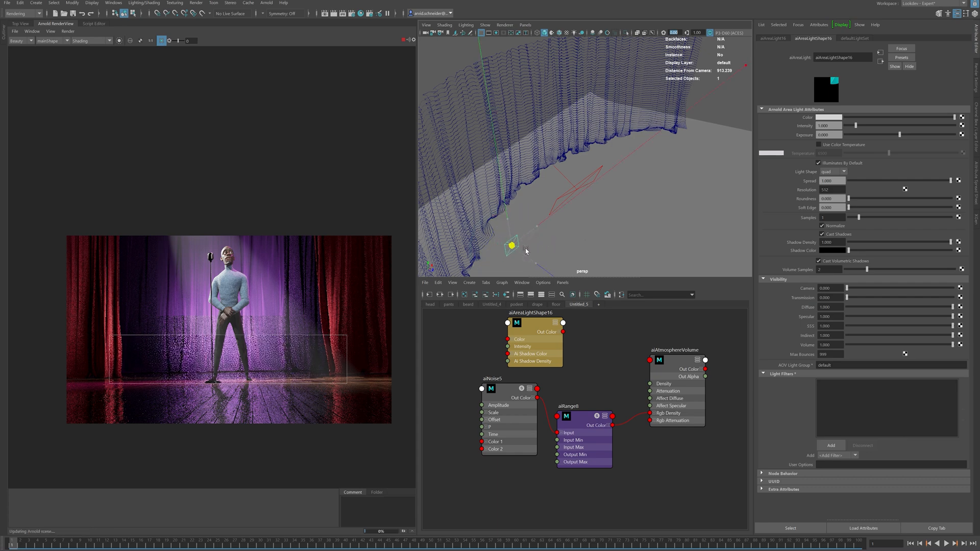
Change the area light's shape to disk and rotate it to shine across the stage
click(833, 172)
click(832, 186)
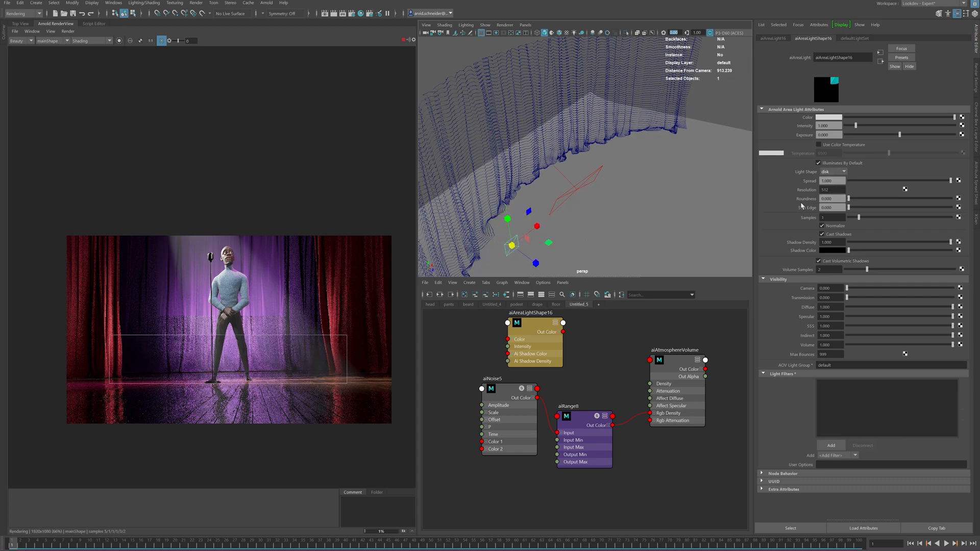
alt+drag(586, 184, 558, 230)
key(e)
drag(556, 183, 465, 187)
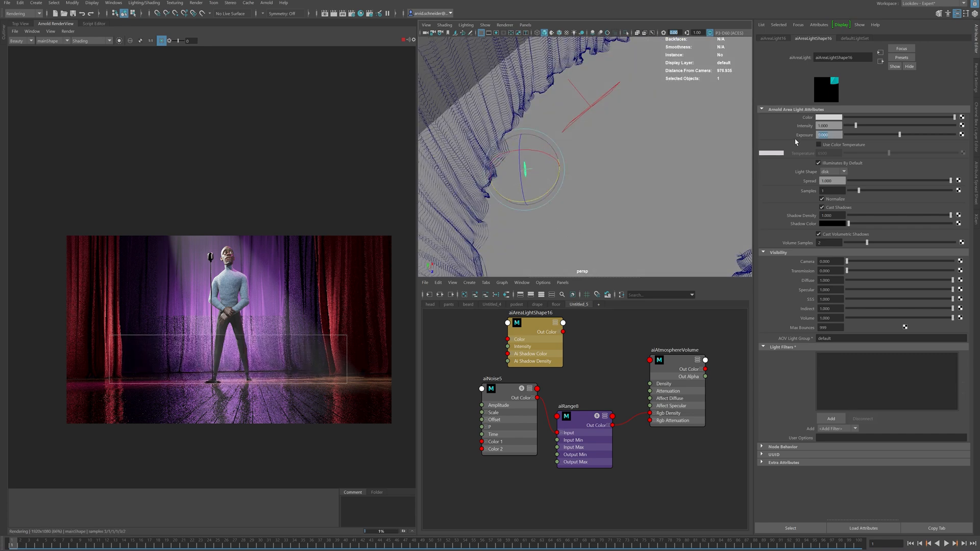
Set the disk light's exposure to 20 and narrow its spread
text(20)
key(Return)
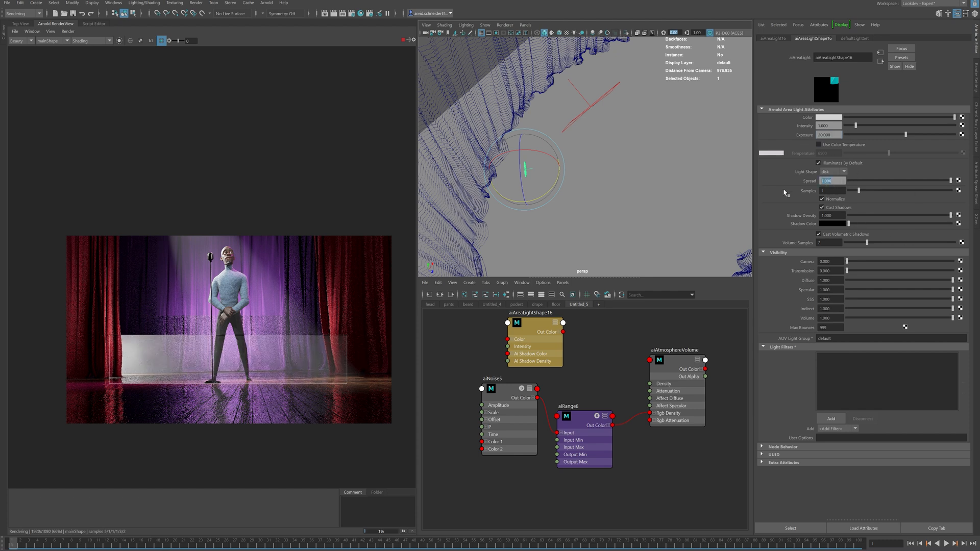
key(Return)
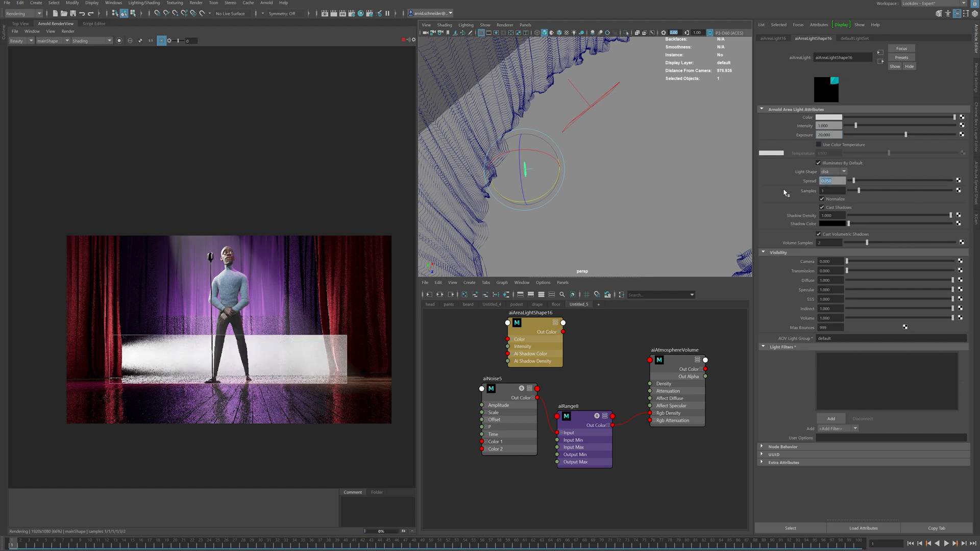
Reposition the disk light and lower it to the floor at the foot of the backdrop curtain
scroll(601, 189, down, 3)
alt+middle_drag(631, 196, 566, 191)
alt+drag(565, 191, 584, 184)
drag(589, 136, 561, 150)
key(f)
alt+right_drag(656, 154, 577, 165)
alt+drag(577, 166, 542, 166)
drag(588, 123, 587, 156)
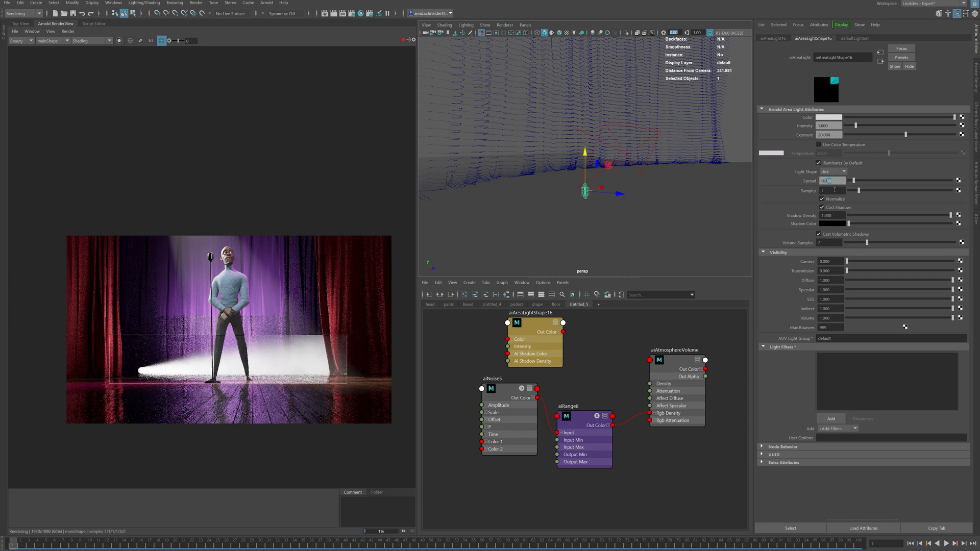
Reduce the disk light's exposure to about 14.5
alt+drag(636, 227, 553, 214)
alt+right_drag(553, 214, 547, 199)
alt+drag(546, 199, 633, 204)
key(e)
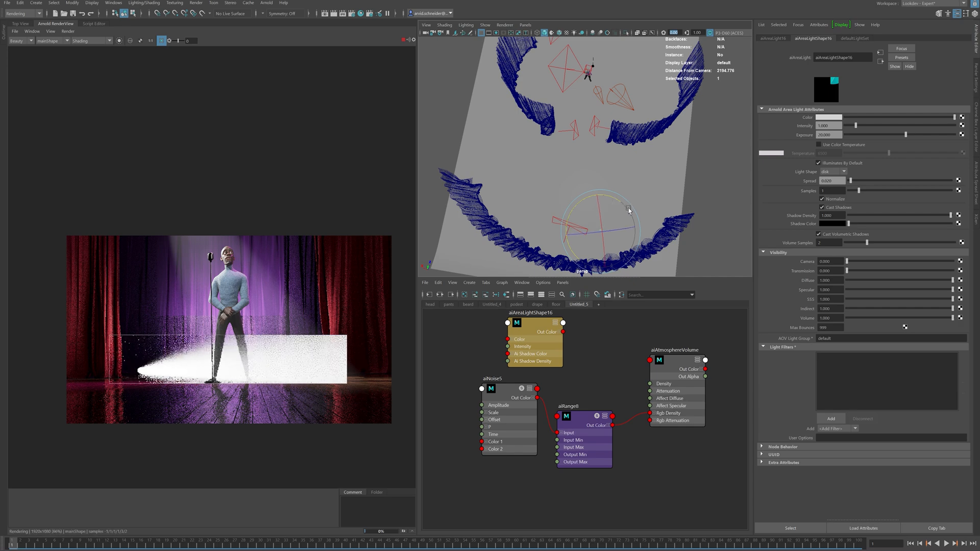
scroll(633, 233, up, 2)
key(r)
scroll(633, 243, up, 1)
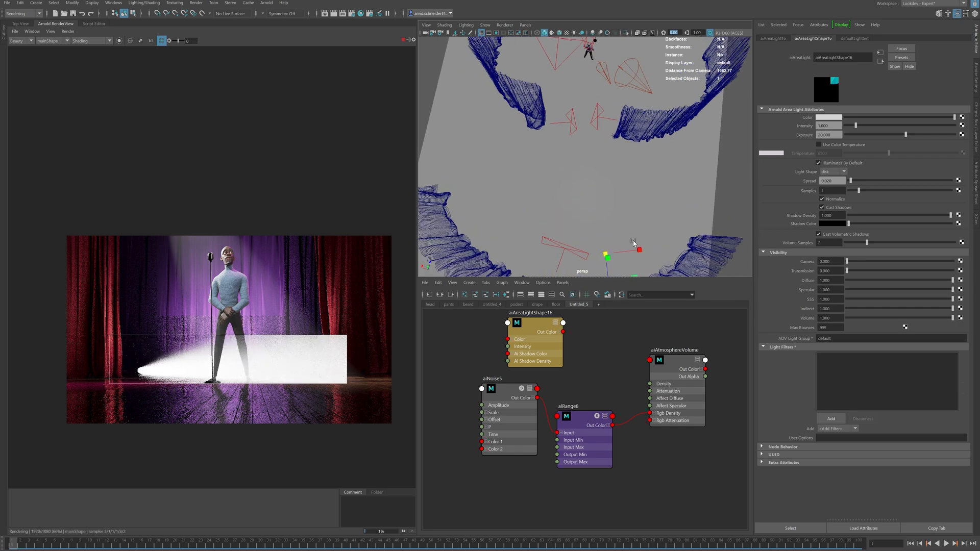
key(f)
alt+drag(604, 190, 554, 165)
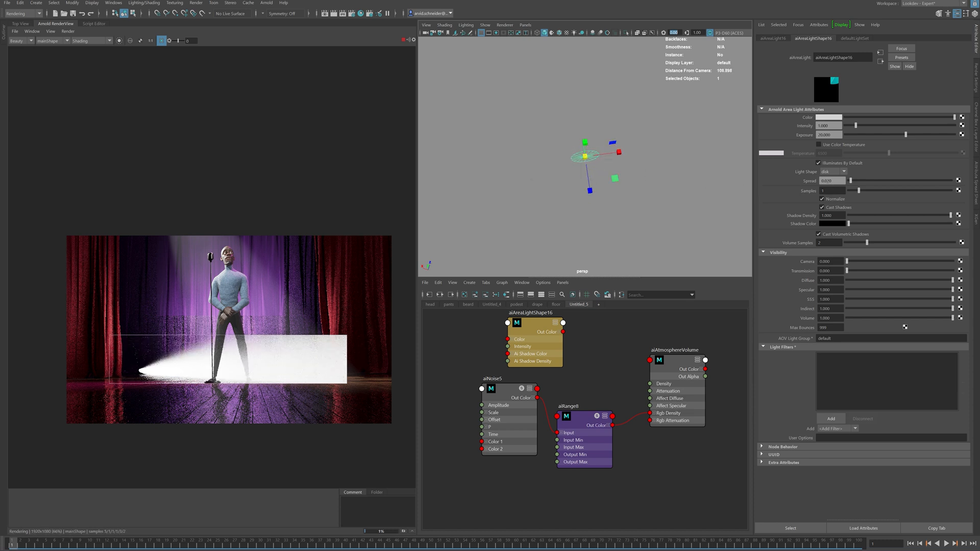
drag(903, 137, 892, 142)
Tilt the disk light so its beam points slightly upward
alt+right_drag(655, 162, 409, 184)
alt+middle_drag(518, 142, 537, 185)
alt+drag(537, 185, 542, 178)
key(e)
drag(607, 193, 610, 193)
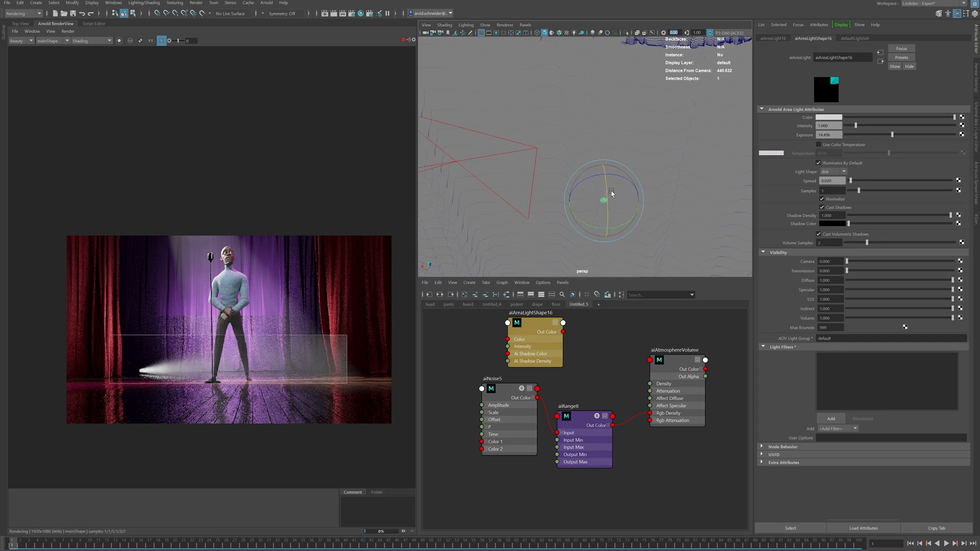
Move the disk light farther toward the side of the stage and adjust its rotation
alt+right_drag(679, 147, 630, 134)
alt+drag(630, 134, 600, 193)
key(w)
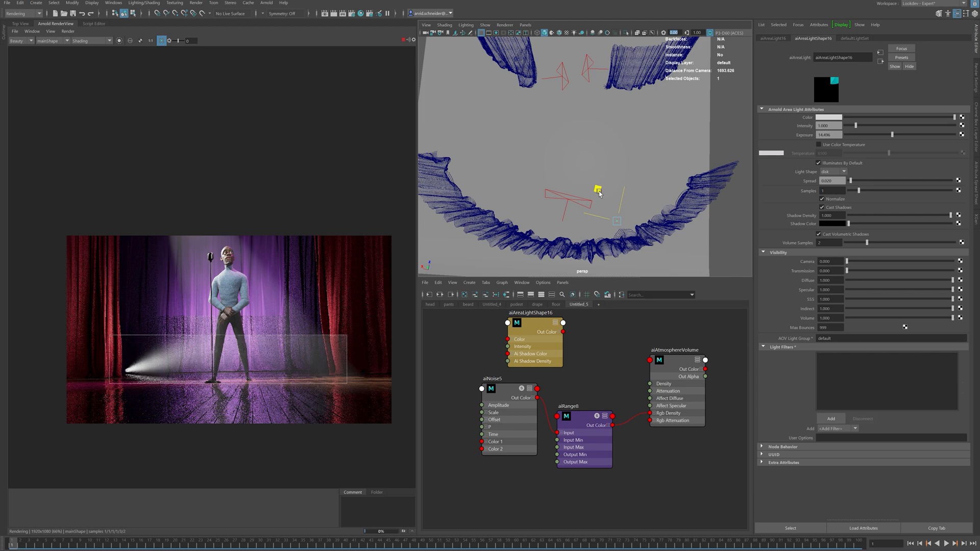
key(e)
drag(623, 185, 649, 217)
key(w)
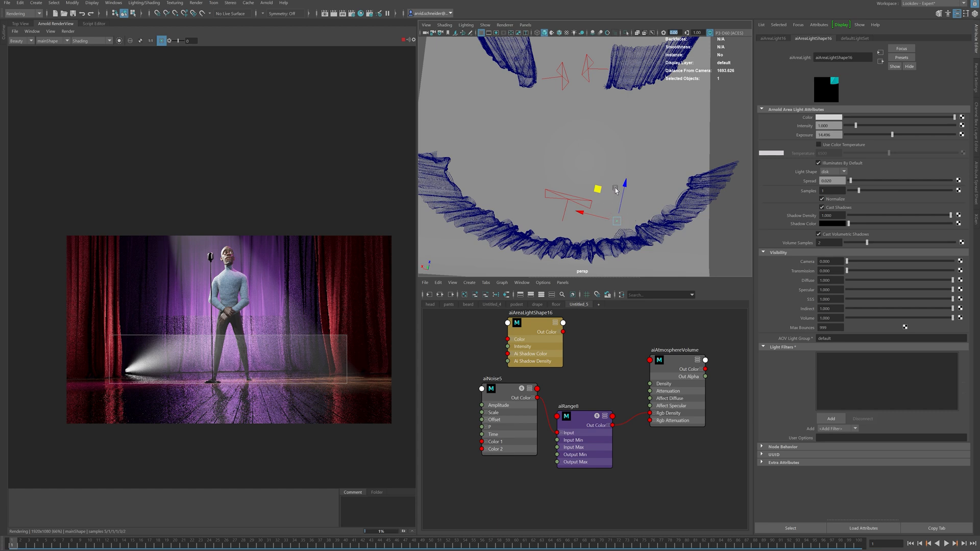
Duplicate the disk light three times, spacing the copies in a row along the backdrop curtain
shift+drag(577, 194, 559, 199)
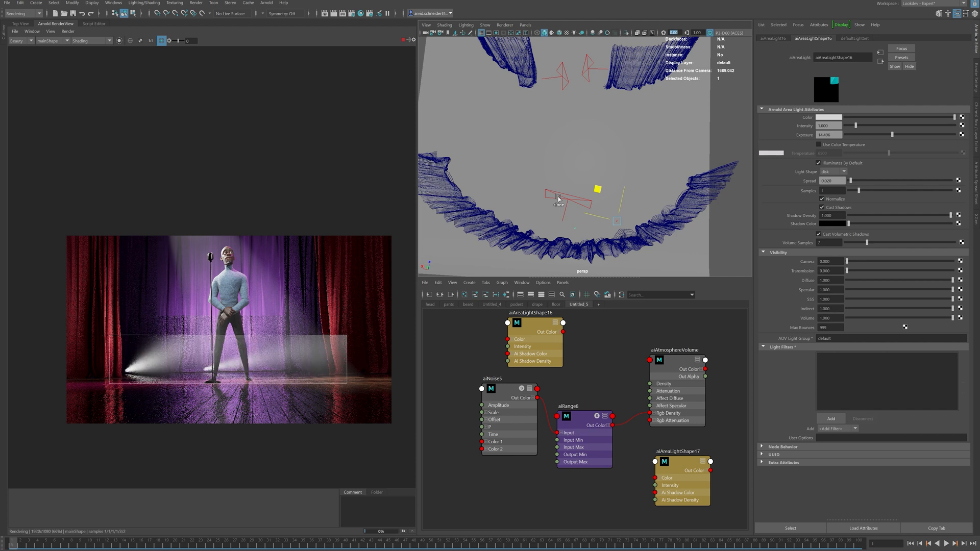
shift+drag(559, 197, 571, 197)
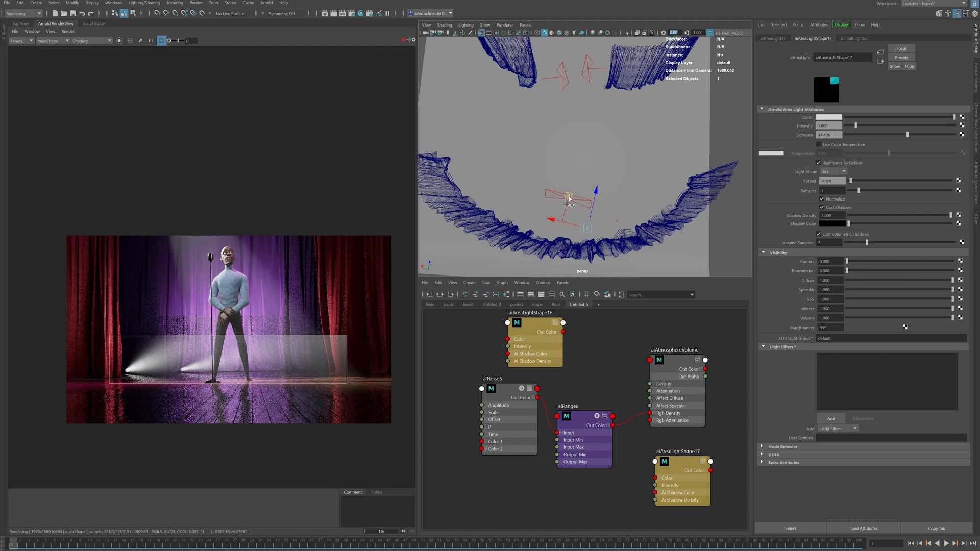
mouse_move(558, 198)
shift+mouse_down()
mouse_move(521, 192)
mouse_move(498, 169)
shift+mouse_up()
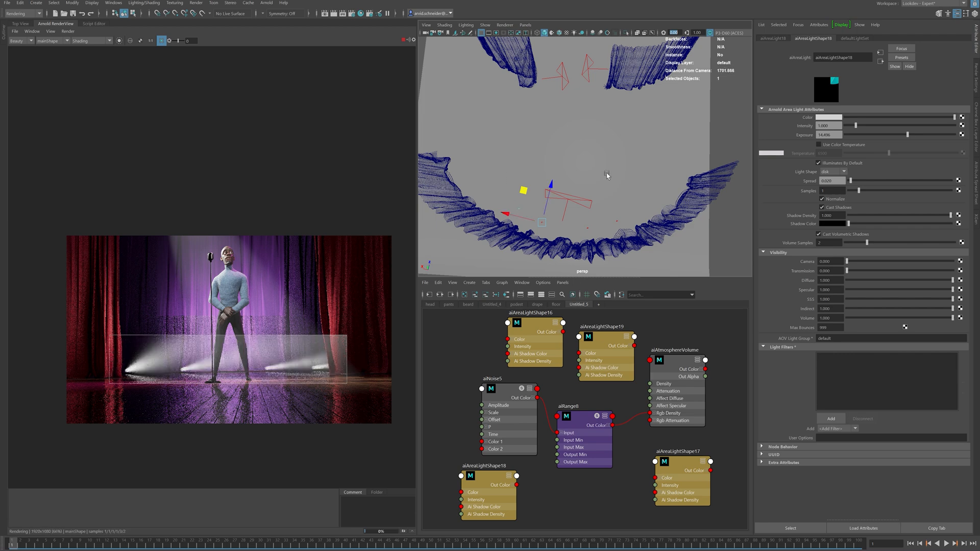
Adjust the rotation of the duplicated floor lights and lower the last copy's Volume visibility to about 0.145
key(e)
mouse_move(562, 195)
mouse_down()
mouse_move(540, 192)
mouse_move(572, 201)
mouse_up()
click(572, 203)
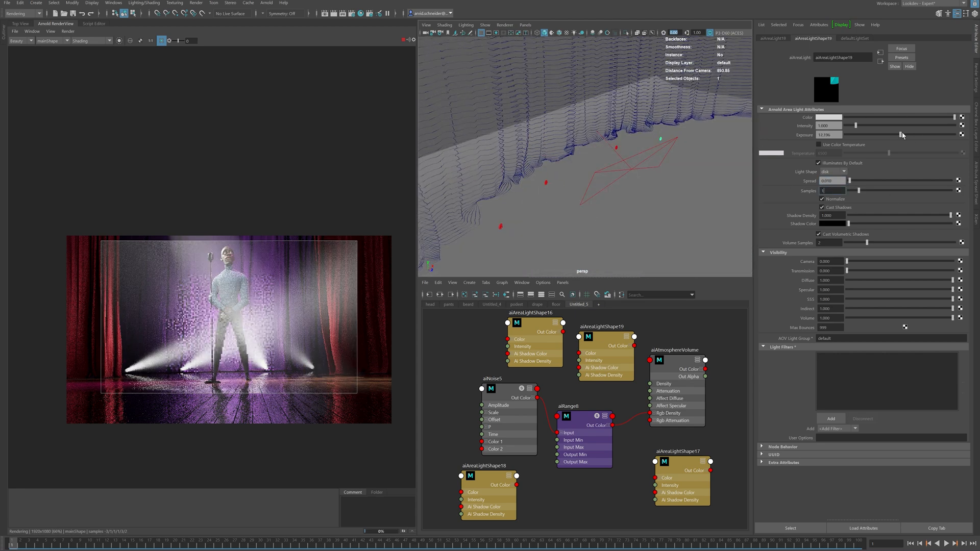
drag(952, 317, 863, 317)
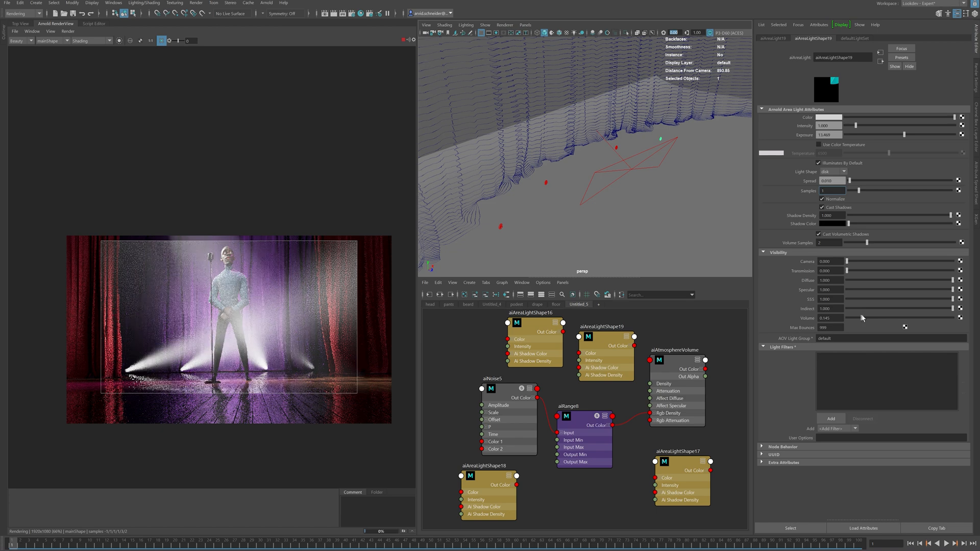
Set Camera visibility to 1 on three floor disk lights and lower their Volume visibility to about 0.140, 0.060 and 0.106
drag(863, 318, 861, 317)
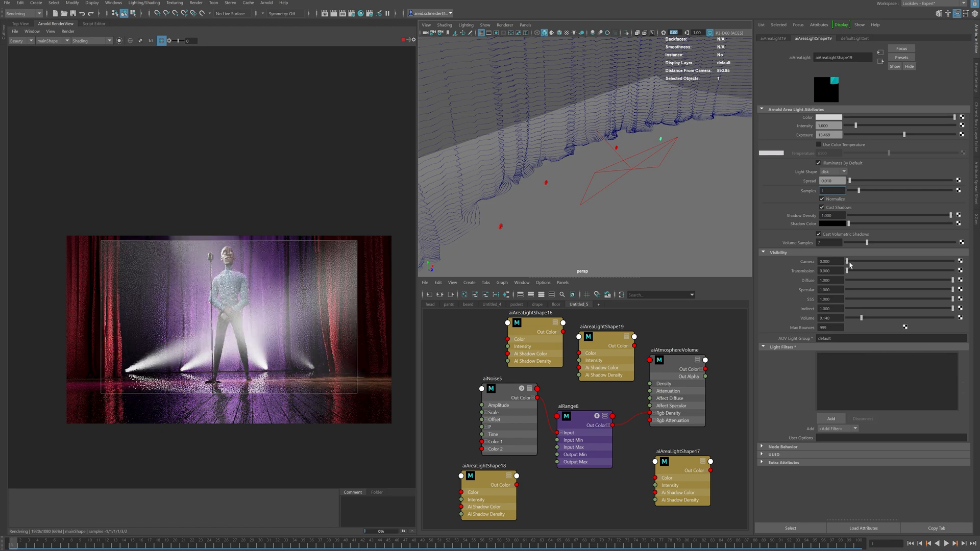
drag(849, 263, 954, 263)
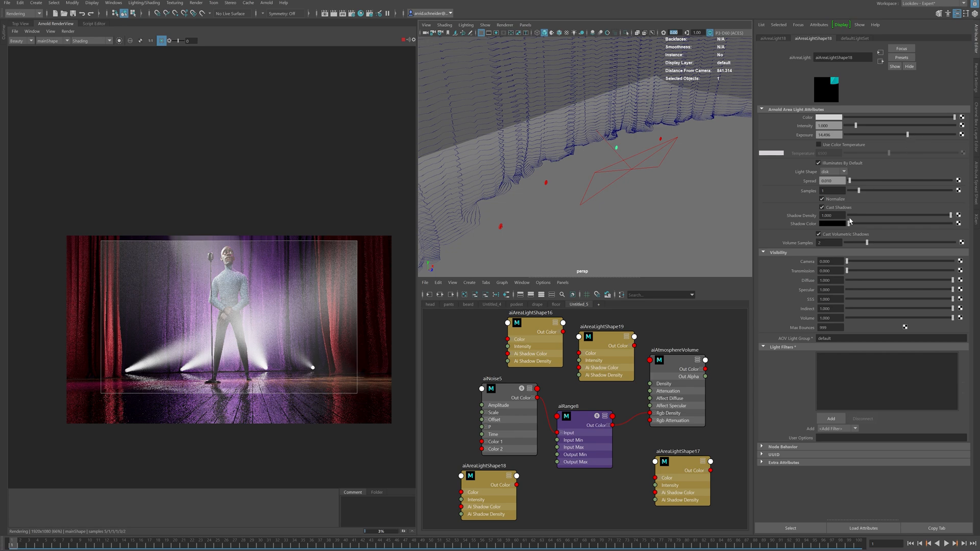
drag(856, 262, 968, 262)
drag(953, 319, 862, 321)
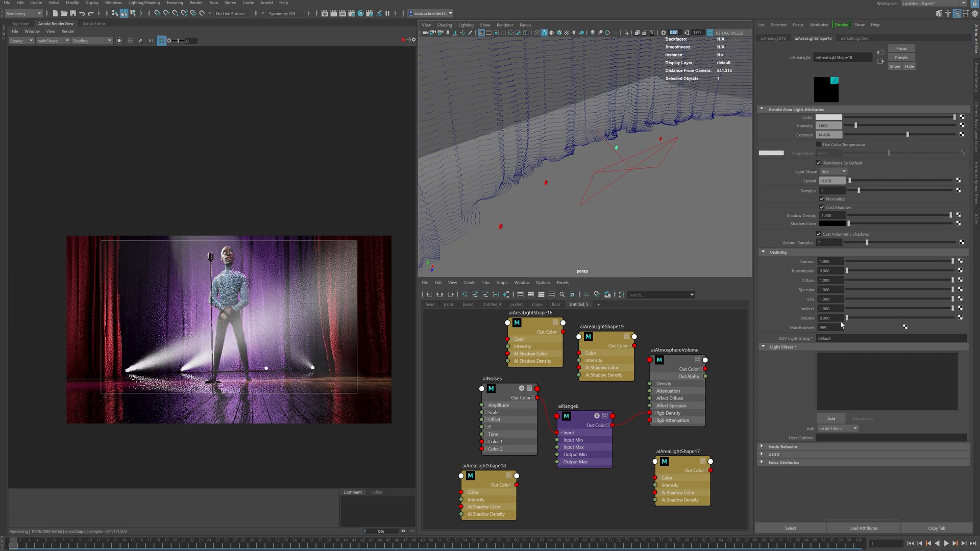
drag(861, 322, 864, 322)
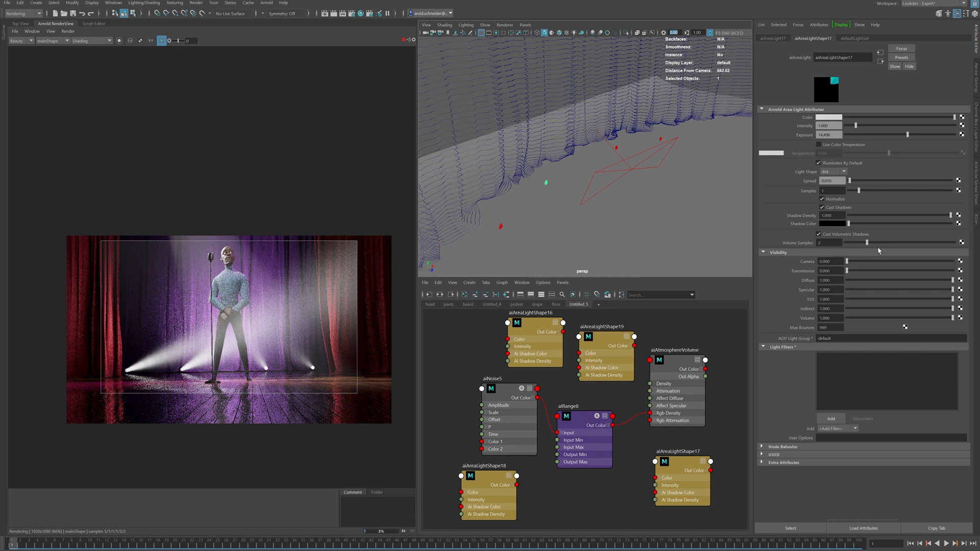
drag(858, 263, 953, 262)
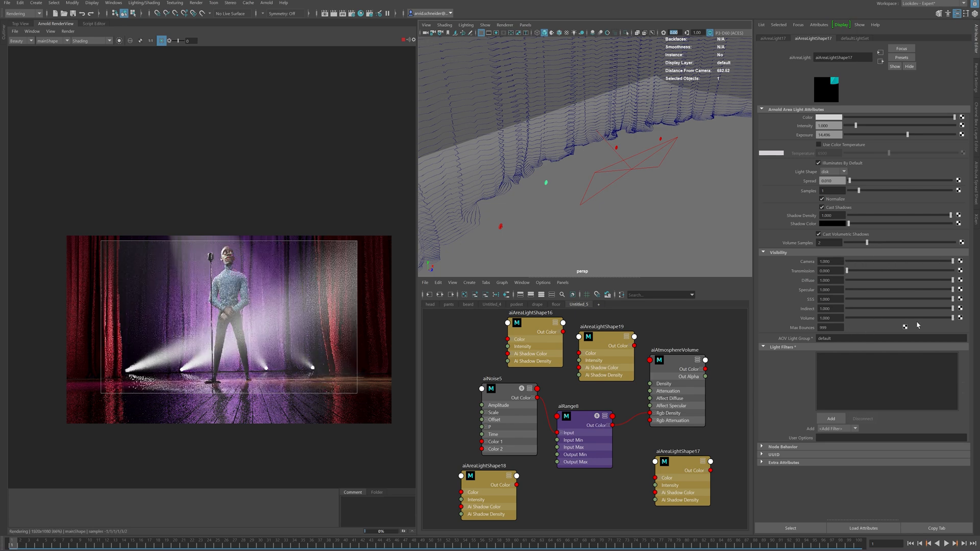
drag(914, 319, 874, 321)
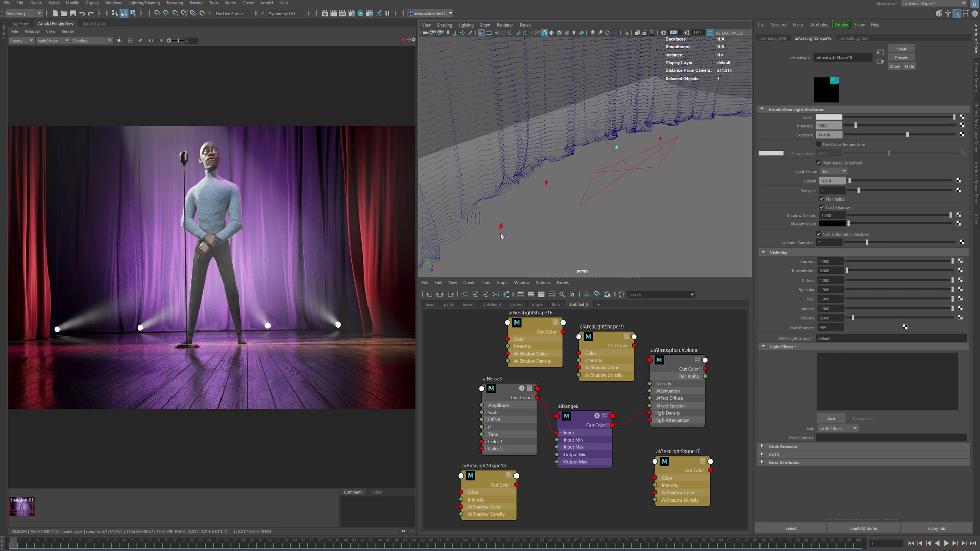
Restrict the render region to the floor lights and give the first two cool colour temperatures of about 10200 and 13500
drag(47, 290, 359, 348)
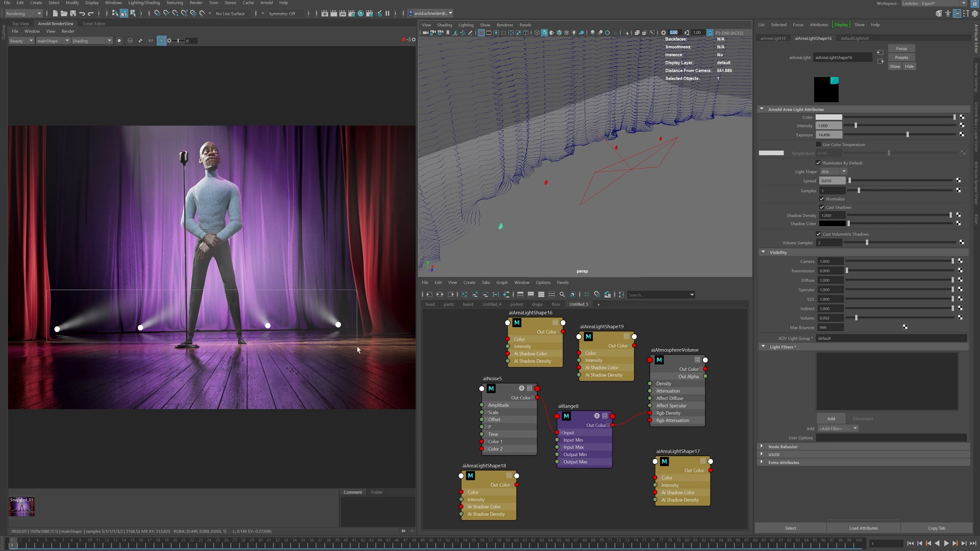
click(838, 146)
drag(888, 152, 918, 153)
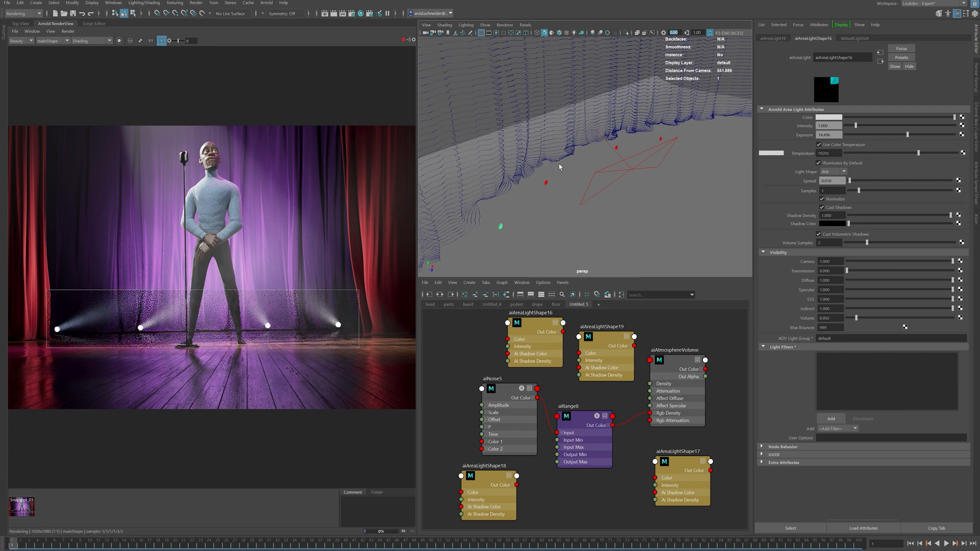
click(546, 183)
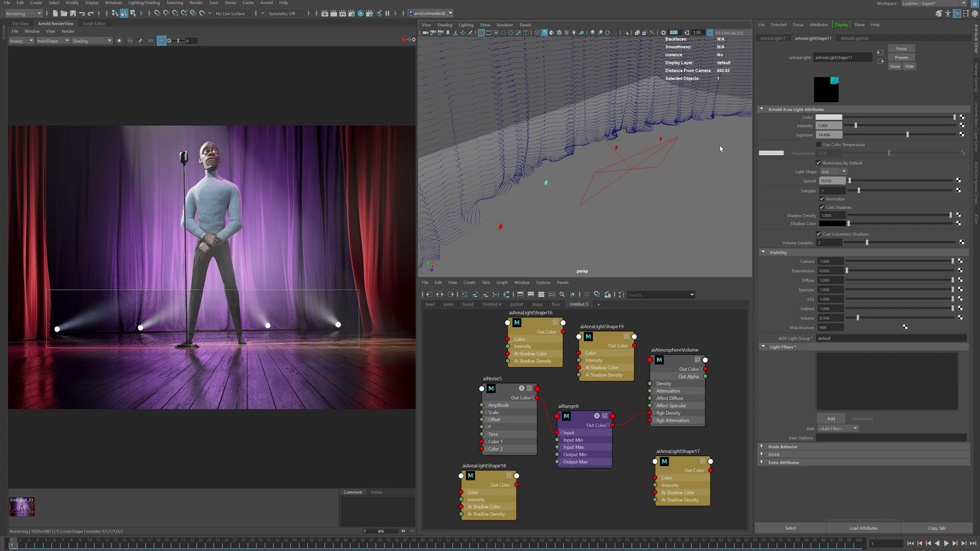
click(849, 146)
drag(889, 152, 945, 154)
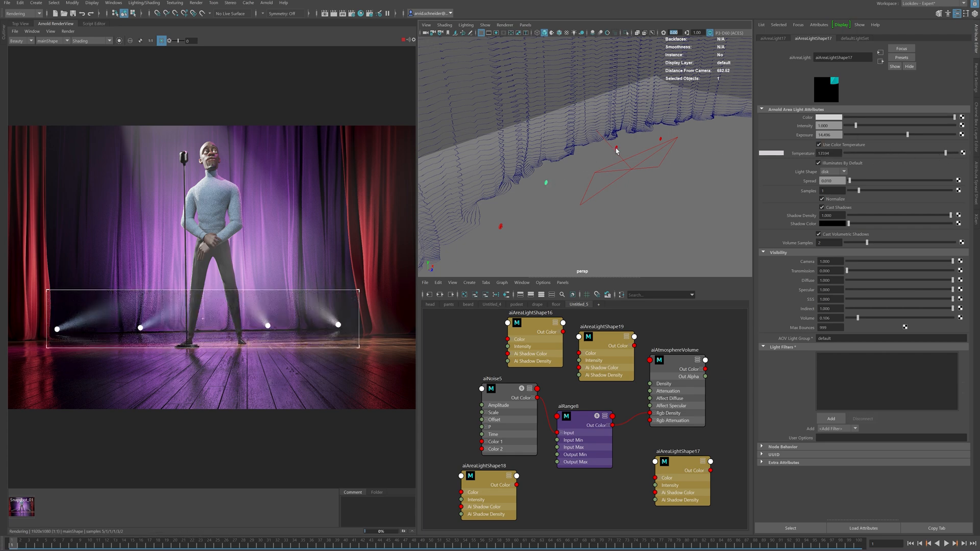
Enable colour temperature on the other two floor lights with warm values of about 3300 and 4037
click(852, 146)
drag(889, 153, 863, 154)
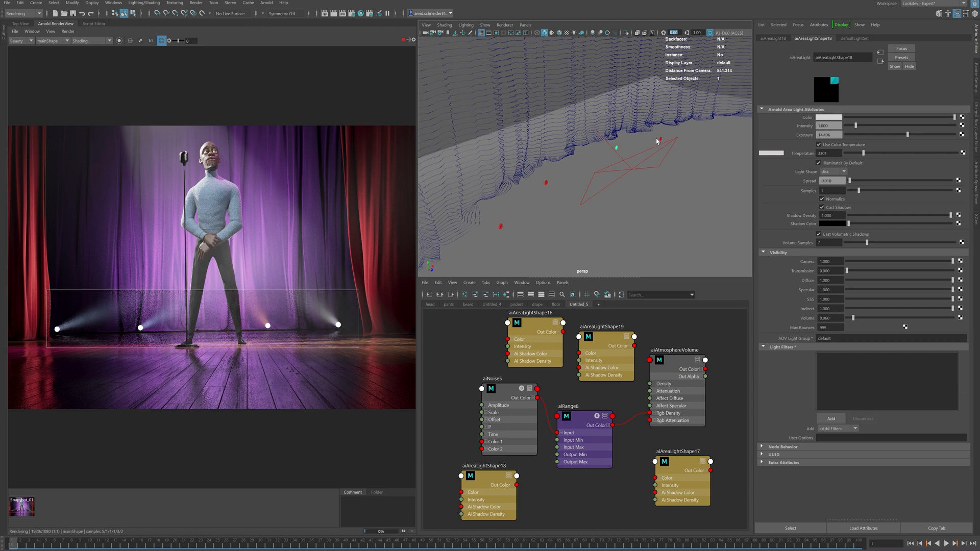
click(859, 146)
drag(889, 153, 869, 152)
Limit the render region to the upper part of the frame, create a spot light and place it high near the backdrop curtain
drag(26, 126, 380, 172)
scroll(614, 152, down, 3)
scroll(614, 152, down, 5)
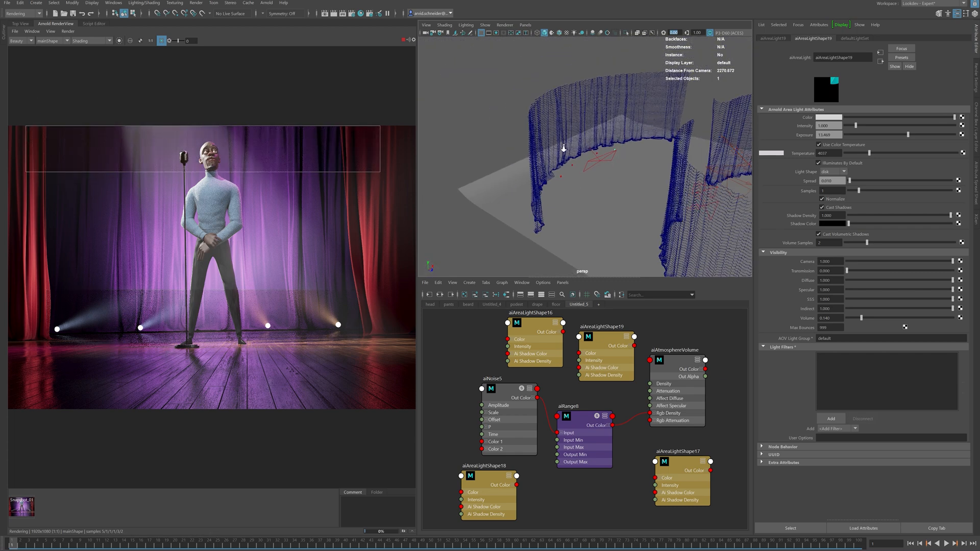
click(36, 3)
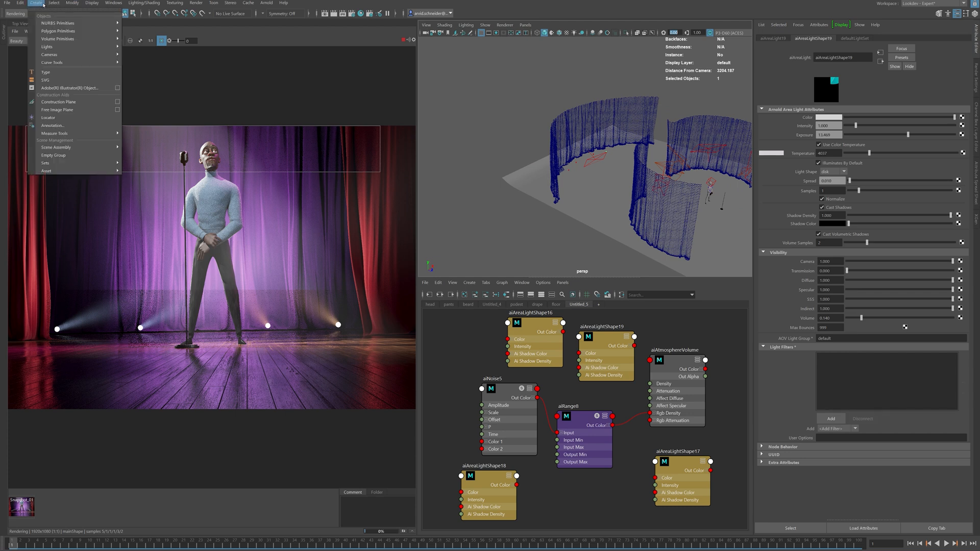
mouse_move(97, 46)
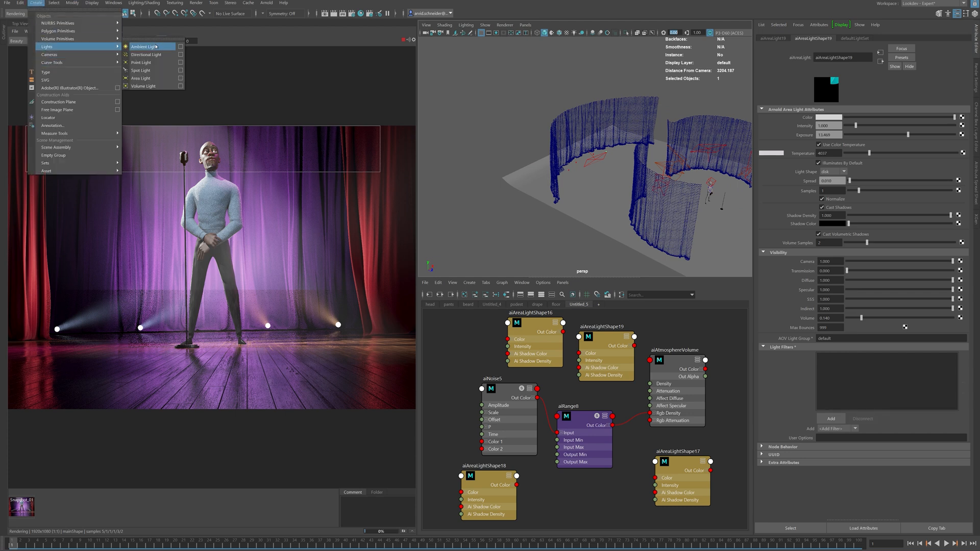
click(142, 71)
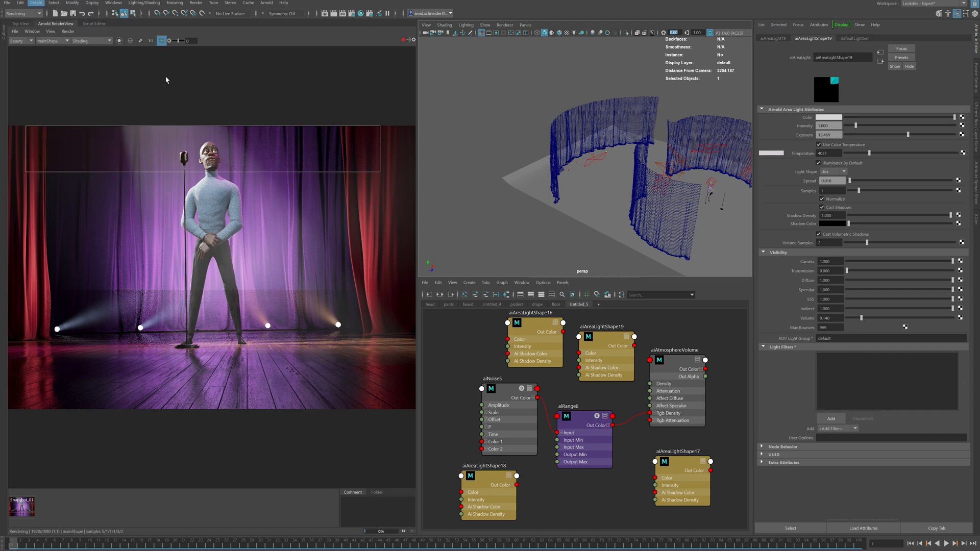
alt+drag(565, 160, 547, 162)
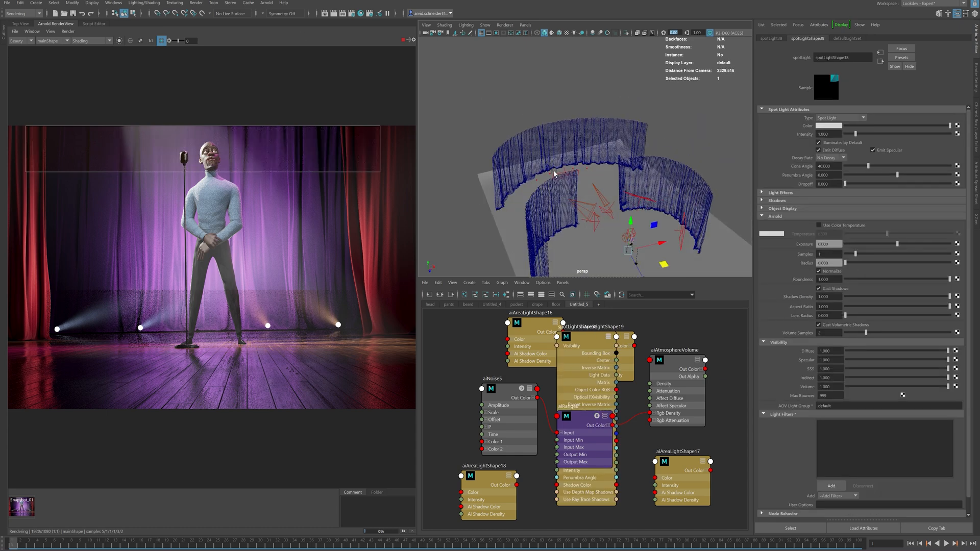
drag(628, 251, 548, 116)
alt+drag(532, 149, 549, 147)
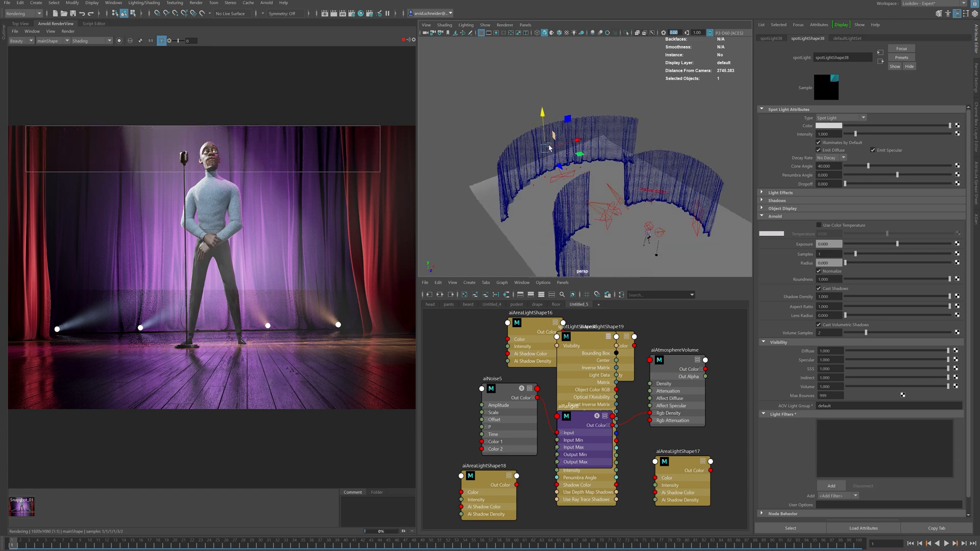
Tilt the new spot light down toward the stage and set its exposure to 20
right_click(546, 148)
right_click(544, 149)
drag(544, 149, 482, 132)
key(e)
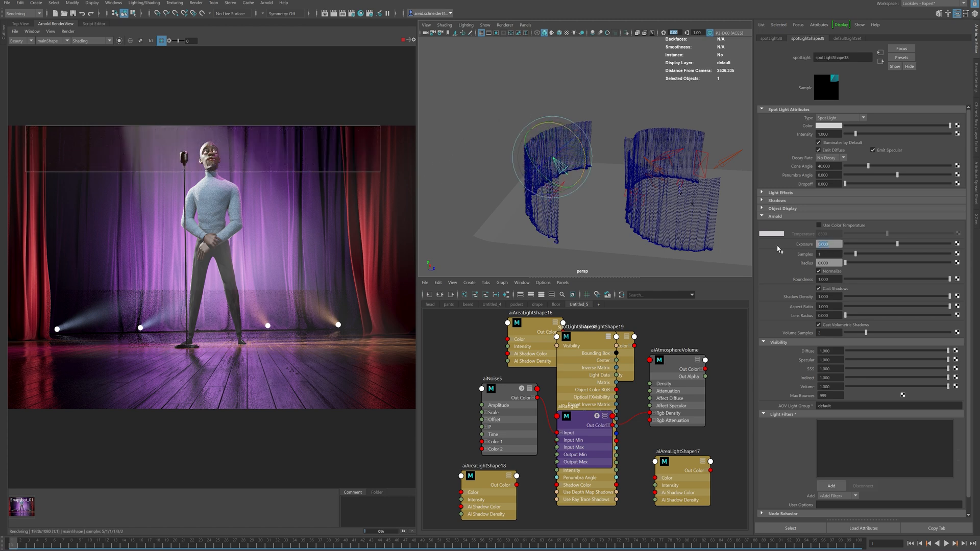
text(0)
key(Return)
Shift the spot light closer to the backdrop curtain and turn it around the world axis to redirect its beam
alt+drag(582, 144, 623, 203)
key(w)
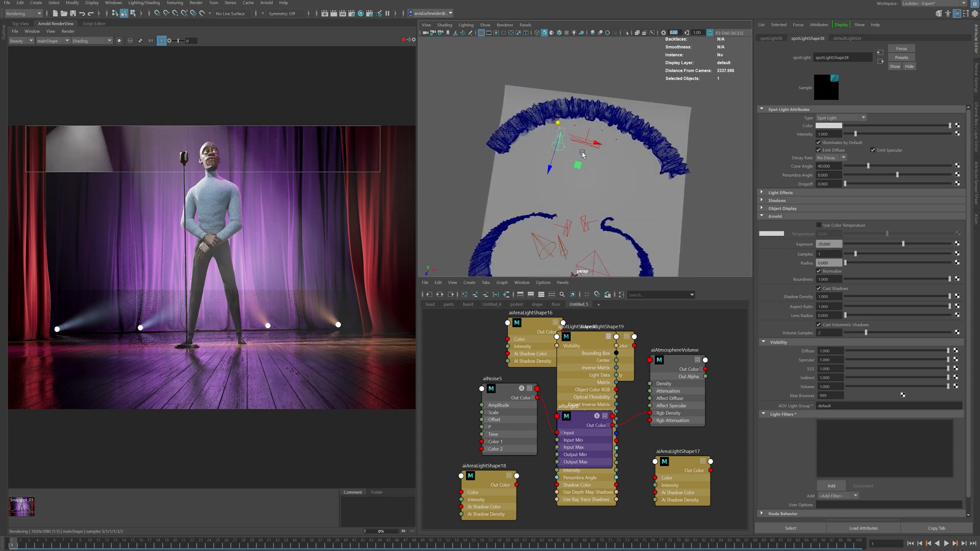
drag(575, 163, 581, 156)
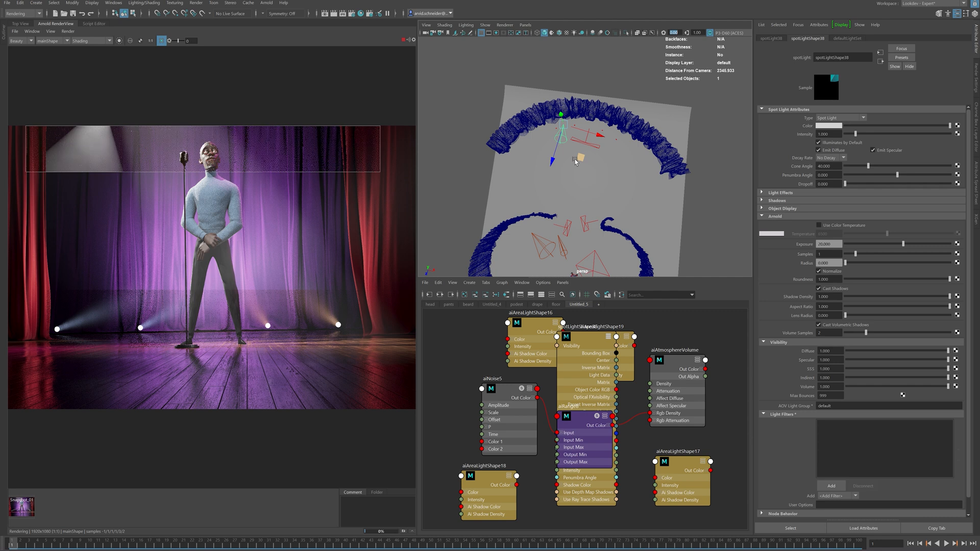
key(e)
click(564, 135)
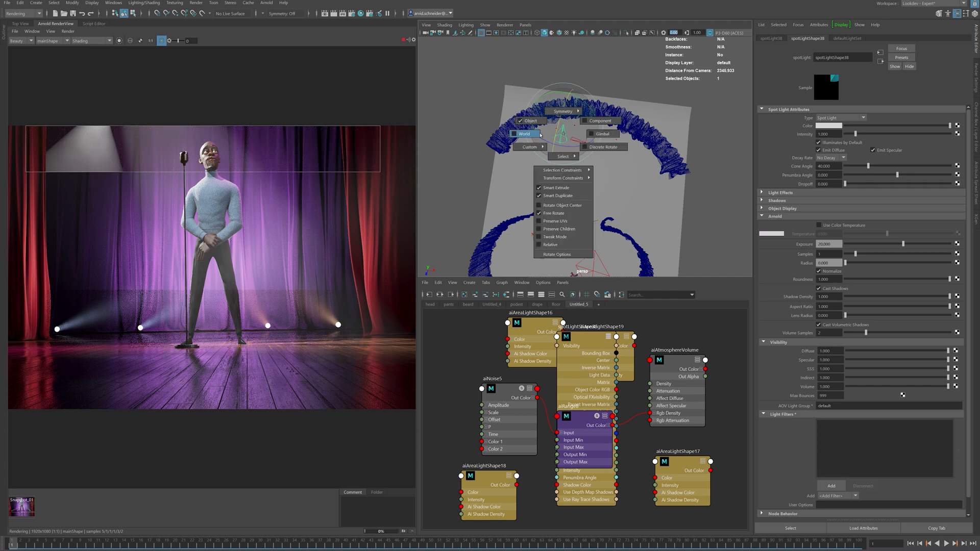
click(541, 135)
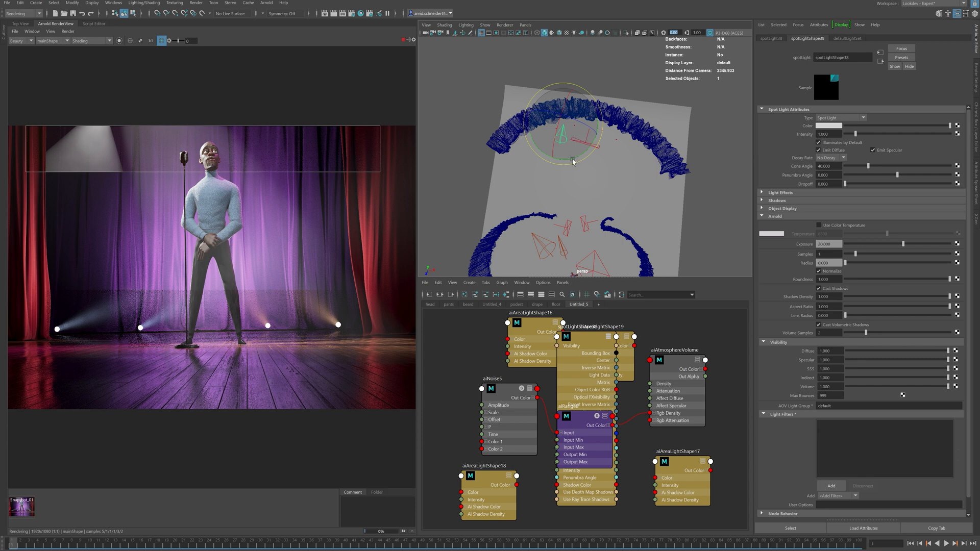
key(e)
drag(569, 158, 585, 156)
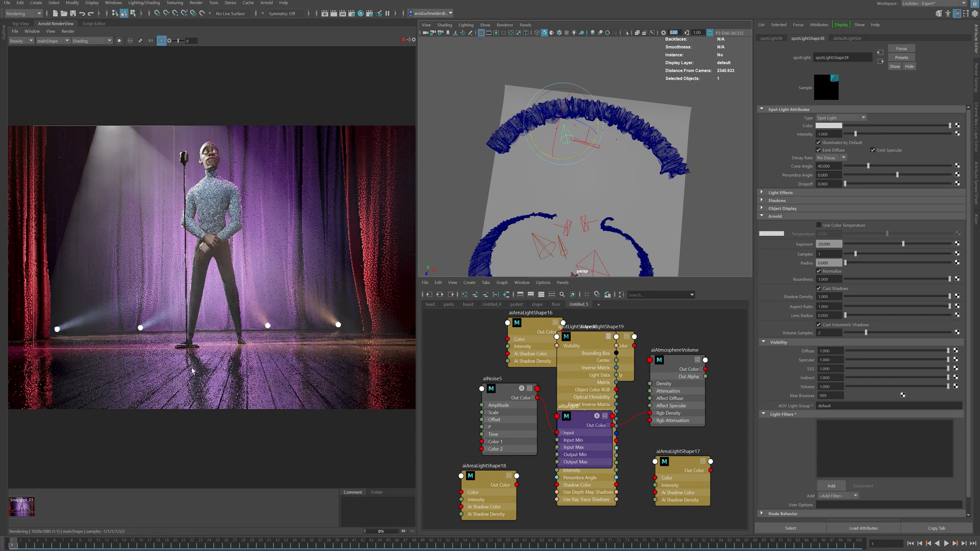
alt+drag(485, 212, 601, 228)
drag(571, 184, 581, 184)
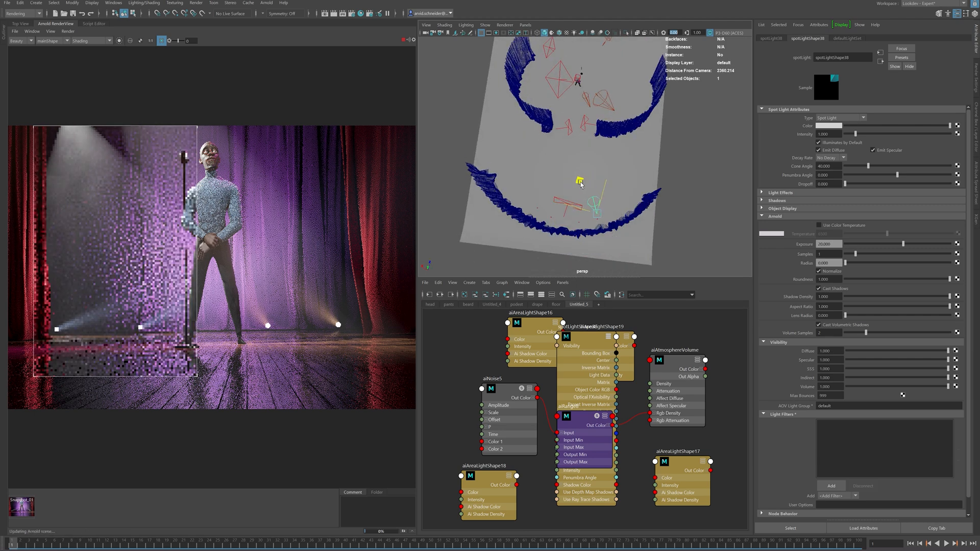
Keep the spot light's penumbra angle at 0, narrow its cone angle to about 7.45 and set its dropoff to about 0.62
drag(897, 175, 842, 176)
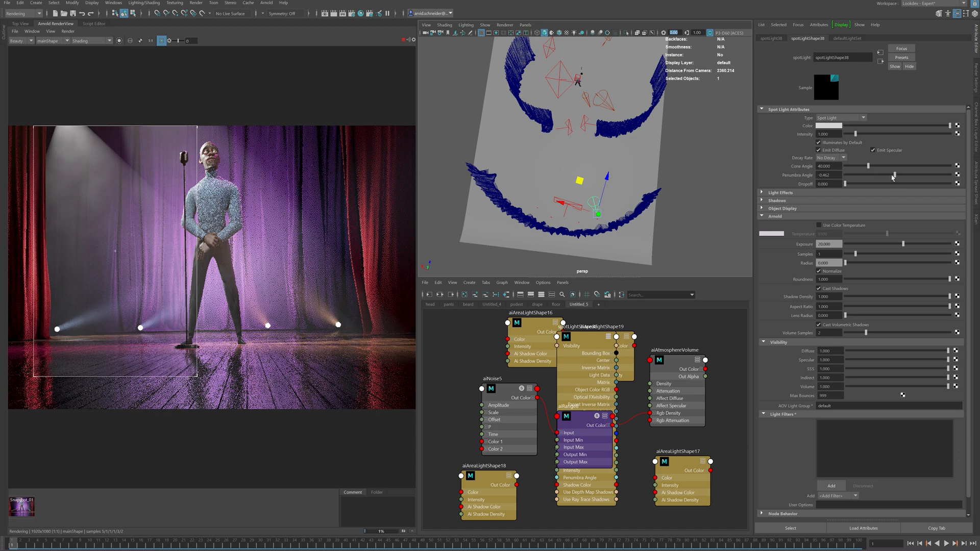
click(825, 175)
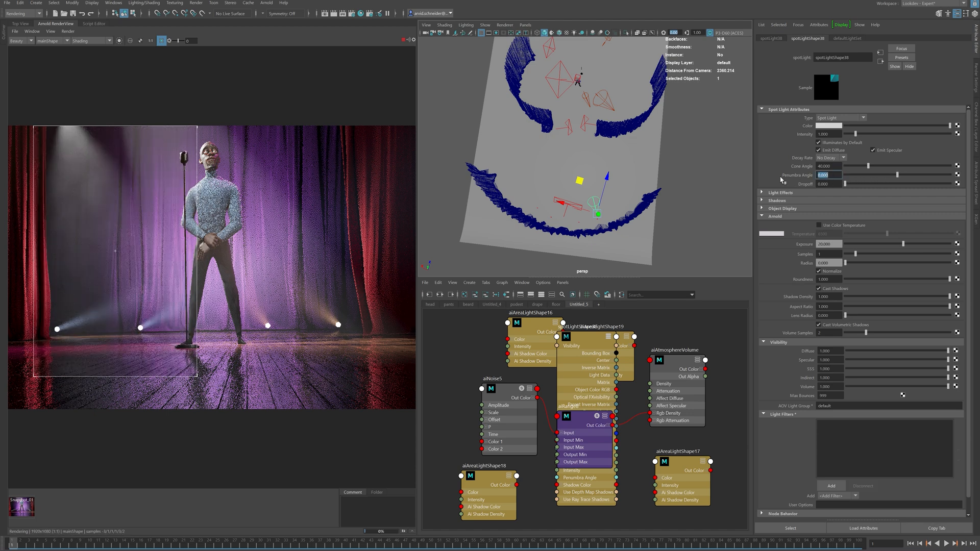
drag(868, 166, 850, 170)
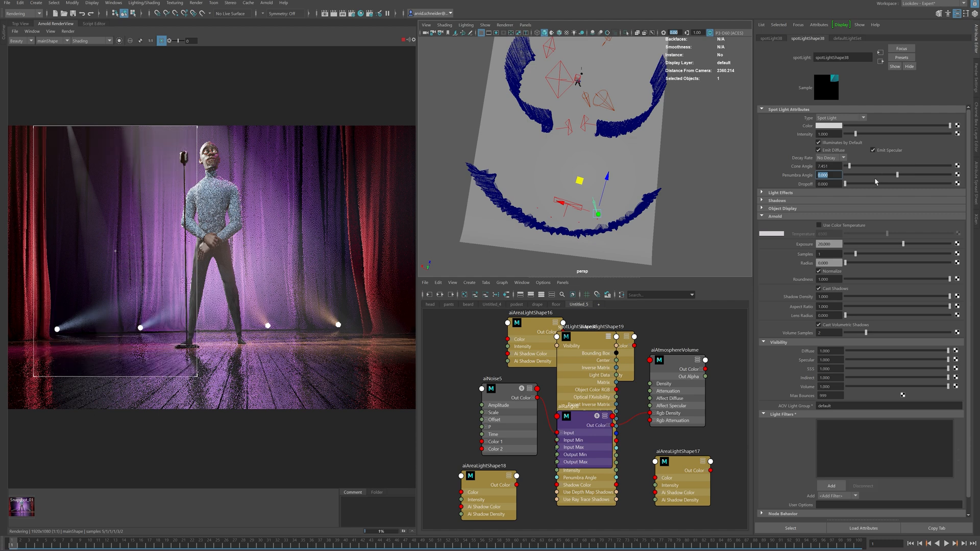
drag(851, 186, 862, 188)
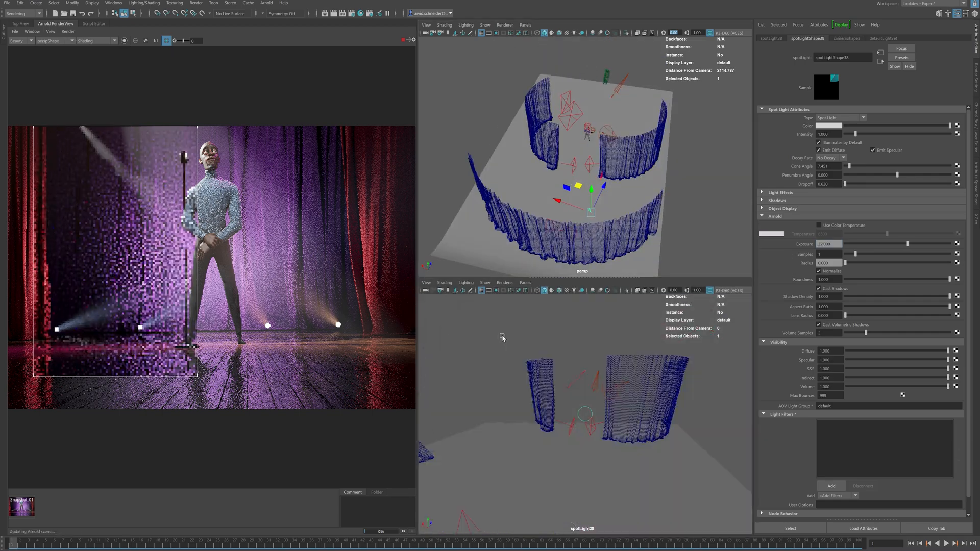
Adjust the narrow spot light's aim and move it along the backdrop while checking it in a second viewport
alt+drag(503, 338, 526, 368)
click(587, 126)
mouse_move(585, 368)
alt+mouse_down()
mouse_move(818, 385)
mouse_move(574, 360)
mouse_move(584, 350)
alt+mouse_up()
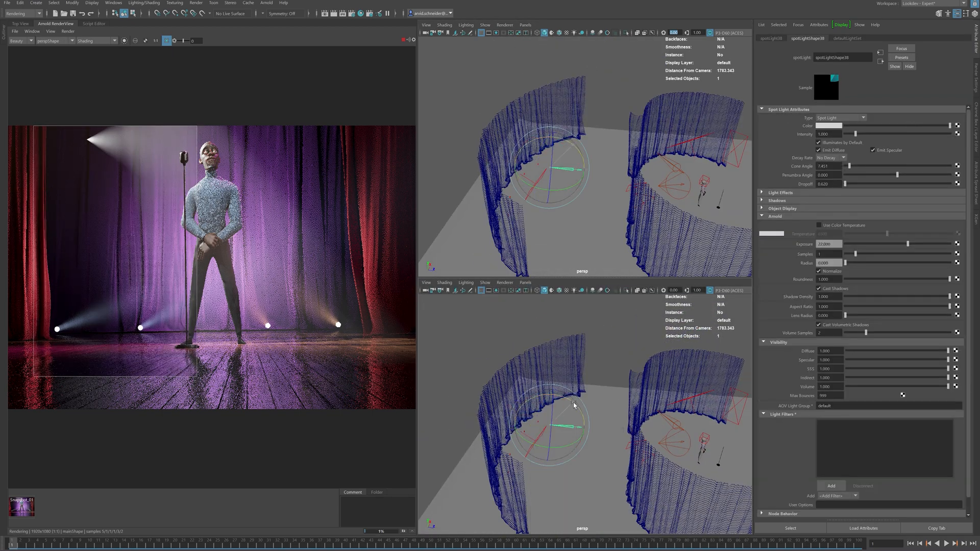
alt+drag(575, 405, 562, 347)
key(e)
click(550, 374)
key(w)
drag(583, 383, 594, 386)
Rotate the spot light so its beam falls diagonally from the upper corner of the rendered stage
alt+drag(516, 416, 575, 460)
key(e)
drag(560, 499, 572, 490)
key(w)
click(578, 447)
key(e)
Duplicate the narrow spot light, move the copy sideways along the backdrop and rotate its beam
alt+drag(577, 446, 679, 415)
key(w)
key(ctrl+d)
drag(601, 425, 567, 429)
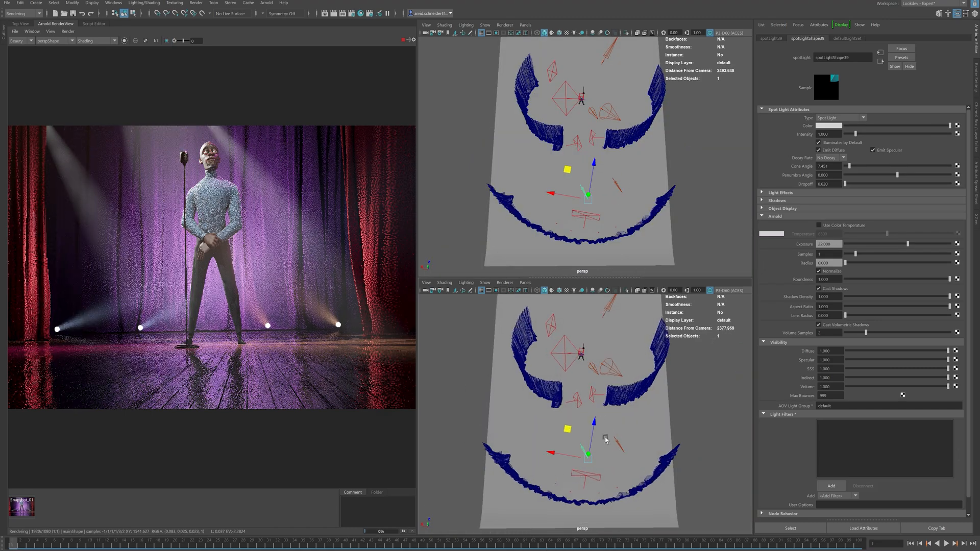
key(e)
drag(614, 486, 601, 497)
Move the duplicated spot light farther across the stage and rotate it to fine-tune its beam direction
key(w)
click(567, 429)
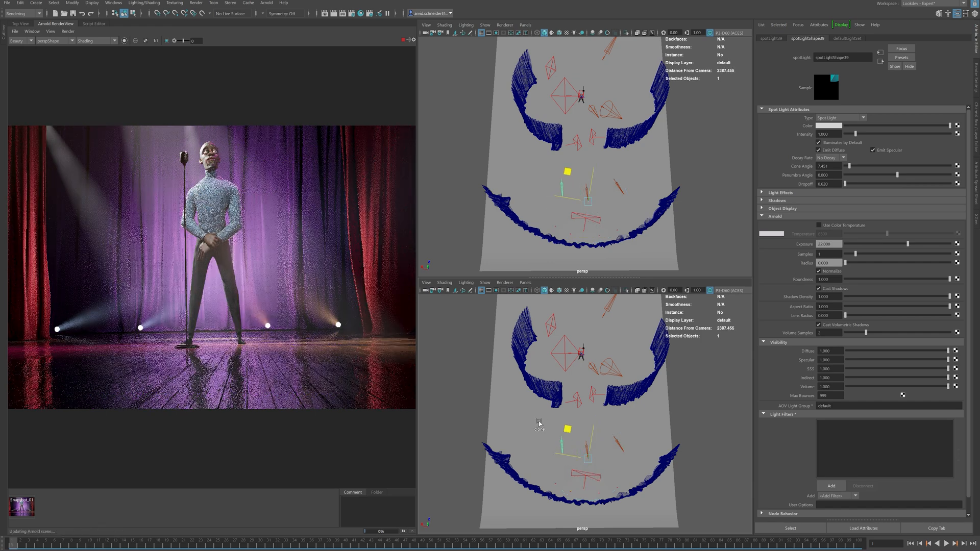
shift+drag(542, 424, 543, 425)
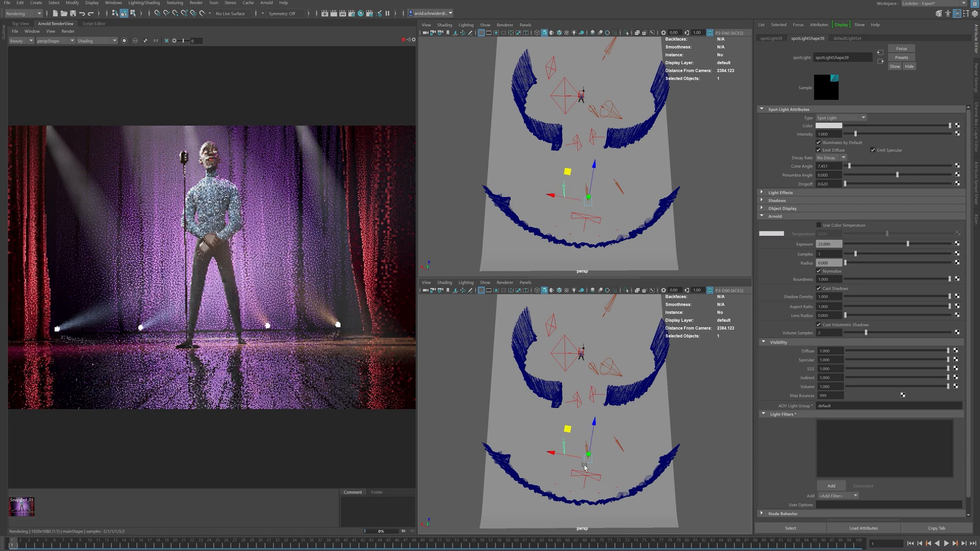
key(e)
drag(586, 484, 580, 489)
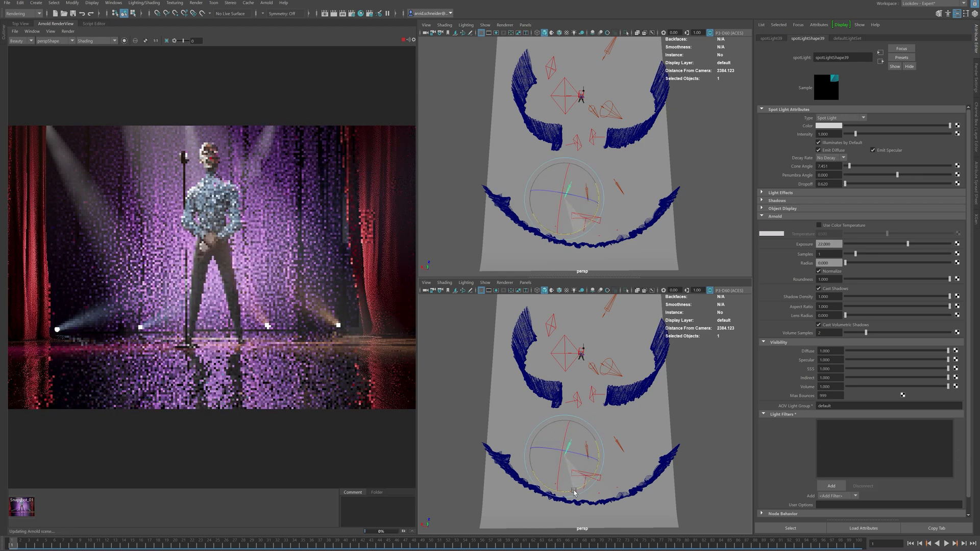
Add another copy of the spot light farther along the backdrop and lower its Volume visibility to about 0.406
click(543, 425)
key(w)
drag(543, 424, 532, 419)
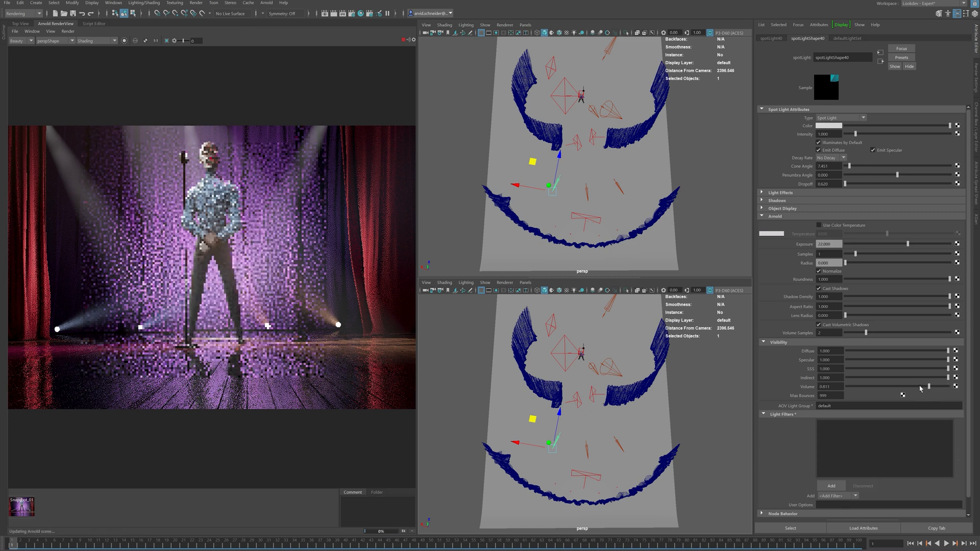
drag(890, 386, 888, 386)
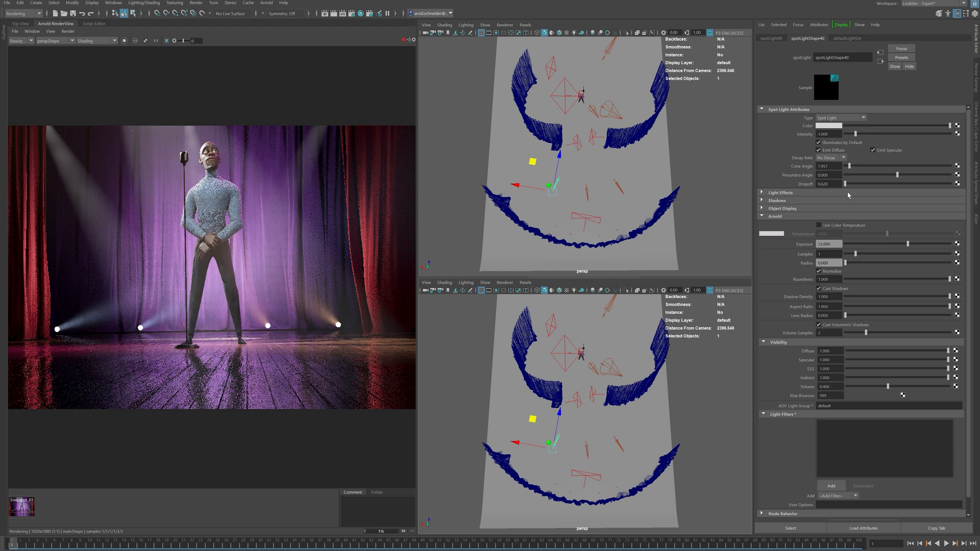
Enable color temperature on the newest spot light and set it to a cool value of about 10570
click(819, 225)
drag(909, 238, 917, 240)
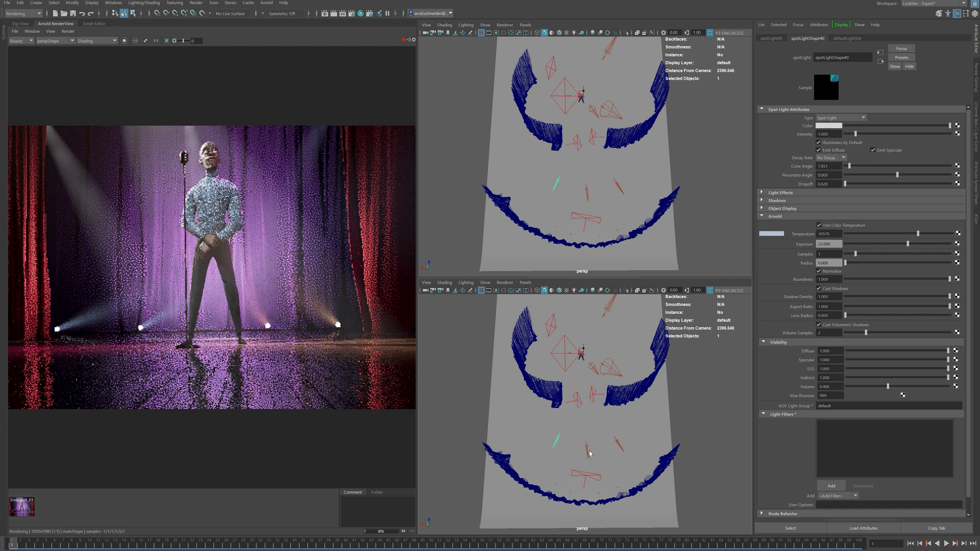
Give the middle spot light a cool color temperature of about 11048 and lower its Volume visibility to about 0.519
click(587, 451)
click(588, 450)
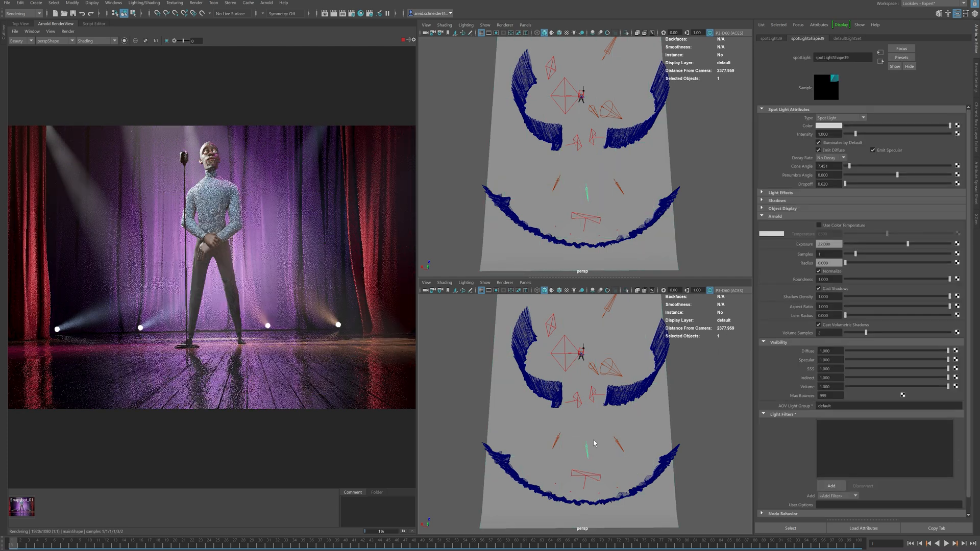
click(847, 226)
drag(887, 233, 922, 234)
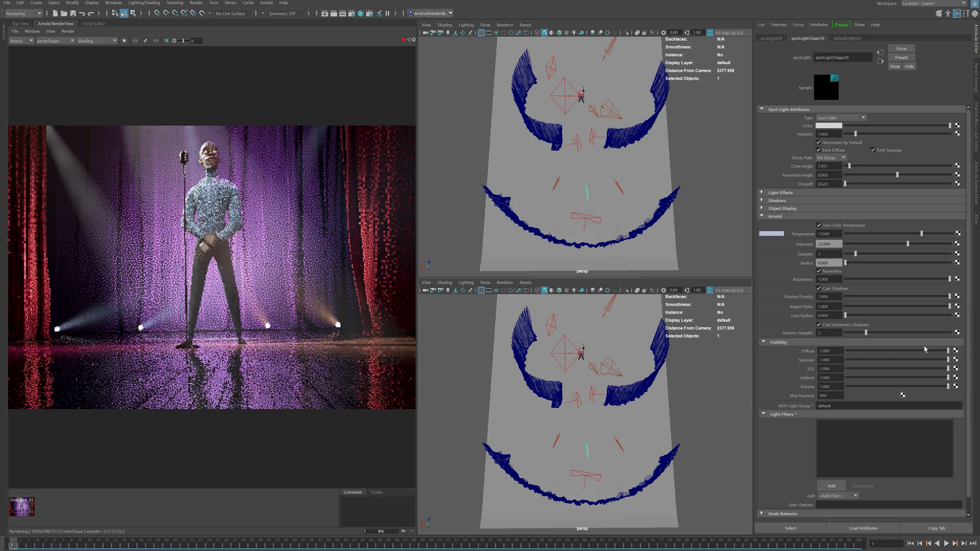
click(899, 386)
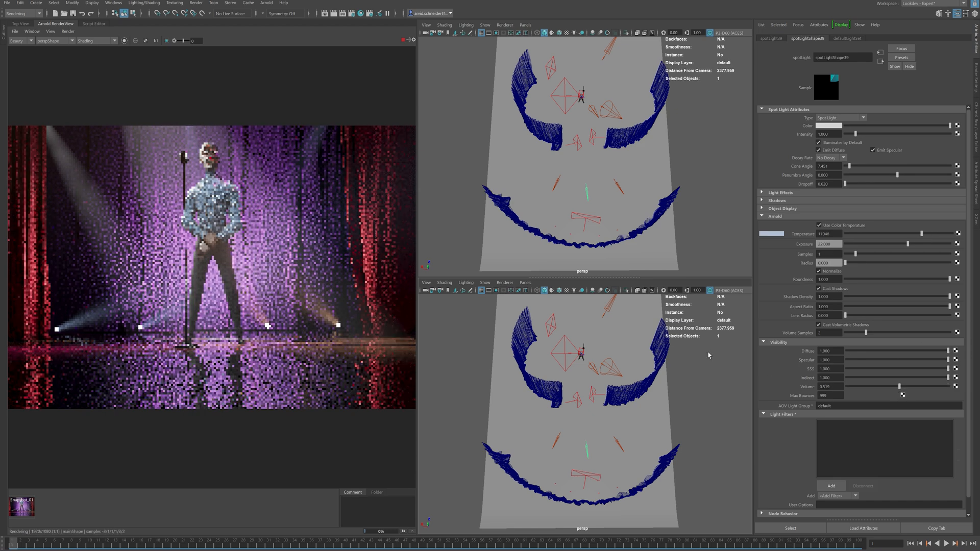
Give the remaining narrow spot light a color temperature of about 11115 and lower its Volume visibility to about 0.35
click(622, 448)
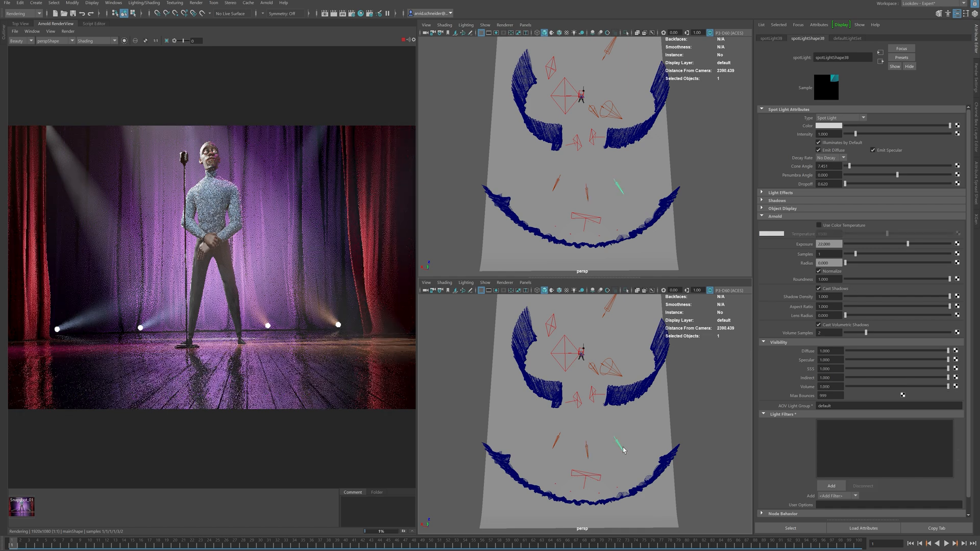
click(863, 226)
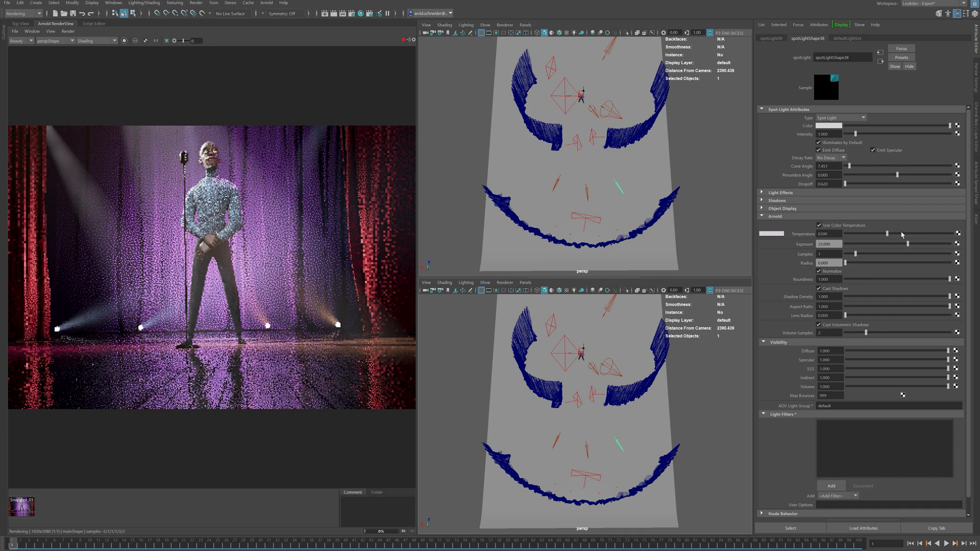
click(893, 387)
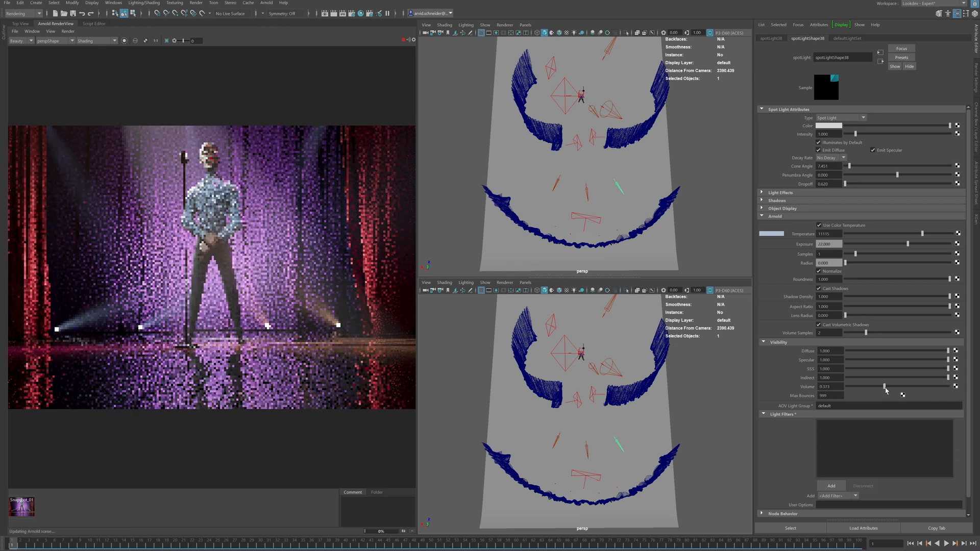
click(886, 386)
click(882, 387)
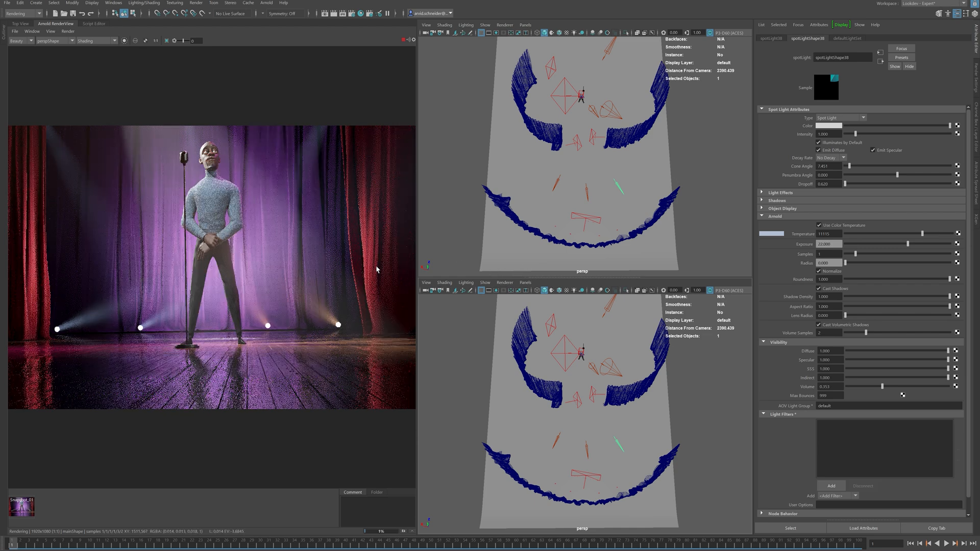
Zoom in on the rendered character and limit rendering to a region around his torso
alt+right_drag(206, 202, 448, 252)
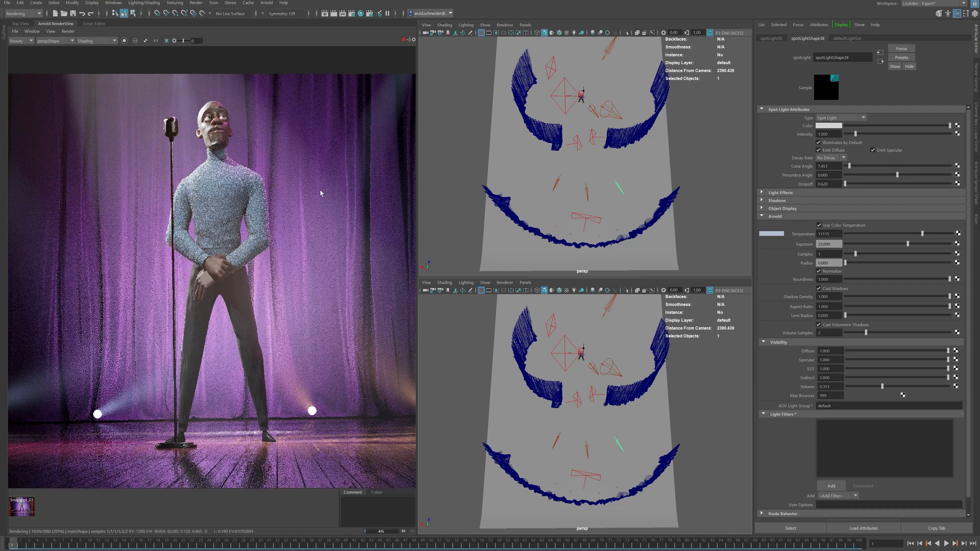
shift+drag(330, 300, 314, 308)
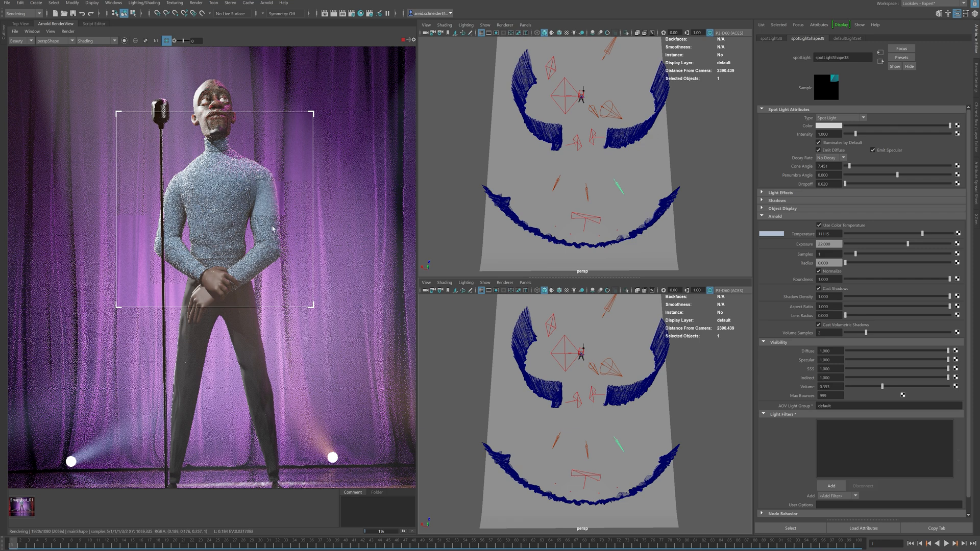
scroll(666, 143, up, 2)
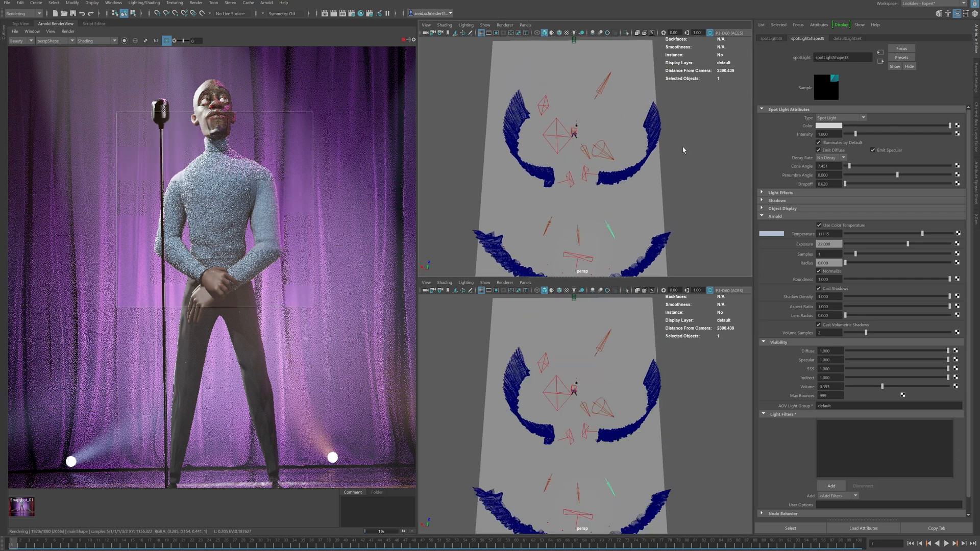
Create an Arnold area light and frame it in the viewport
click(266, 3)
mouse_move(276, 43)
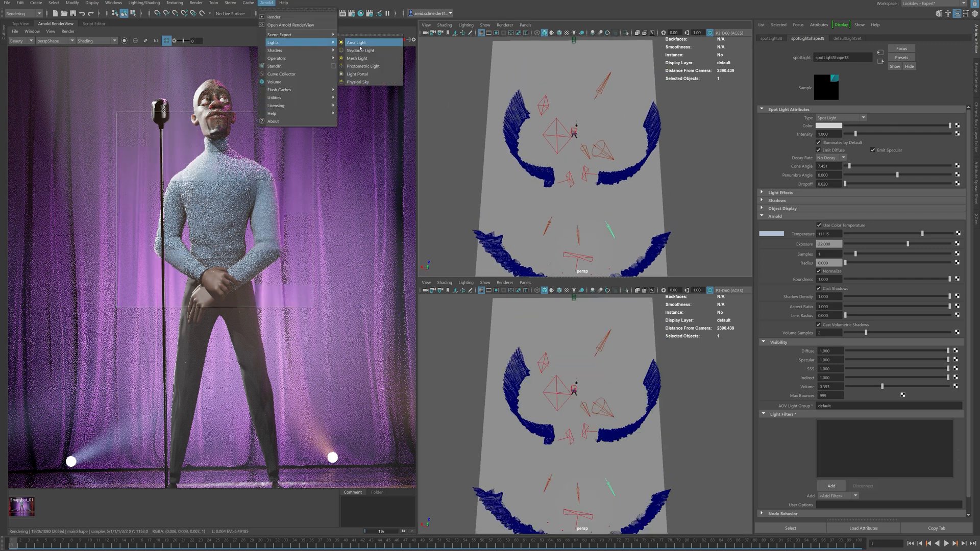
click(359, 42)
alt+drag(570, 156, 633, 189)
key(w)
drag(527, 184, 577, 191)
key(f)
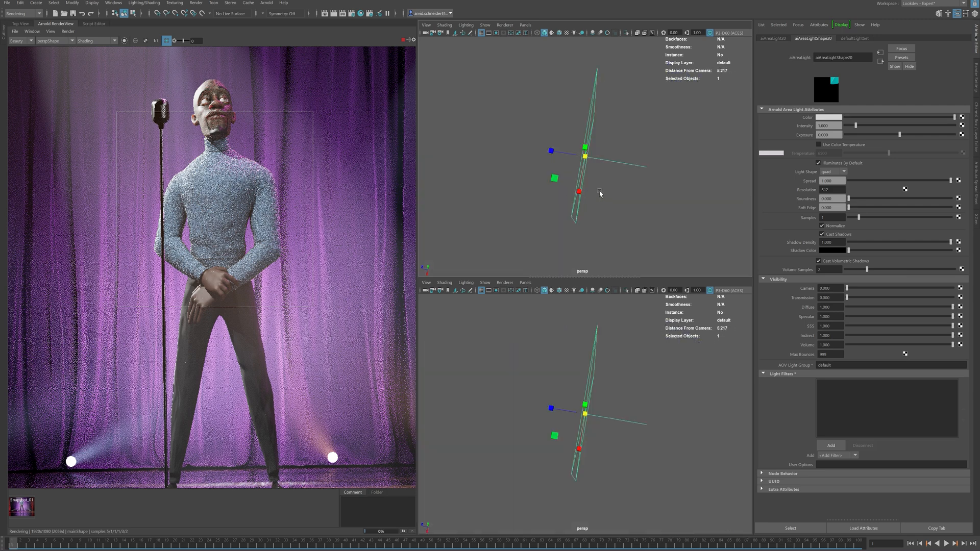
Scale up the area light behind the character and rotate it to aim at his back
alt+middle_drag(558, 135, 621, 180)
alt+drag(620, 180, 670, 159)
key(w)
key(r)
right_click(660, 166)
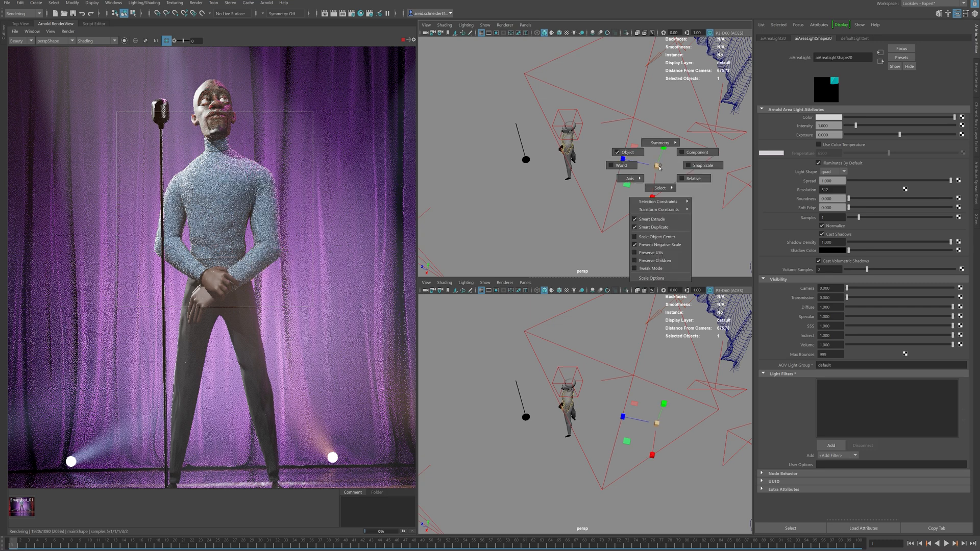
right_click(658, 167)
drag(659, 167, 688, 170)
alt+drag(688, 170, 648, 181)
key(e)
drag(525, 216, 549, 132)
Set the area light's exposure to 20 and its Volume visibility to 0
drag(835, 135, 755, 138)
text(20)
key(Return)
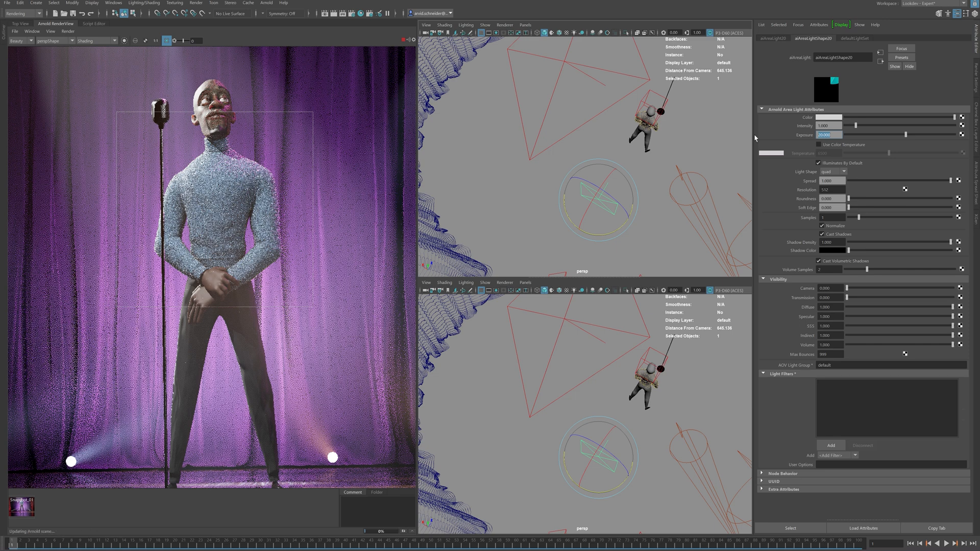
drag(853, 345, 818, 346)
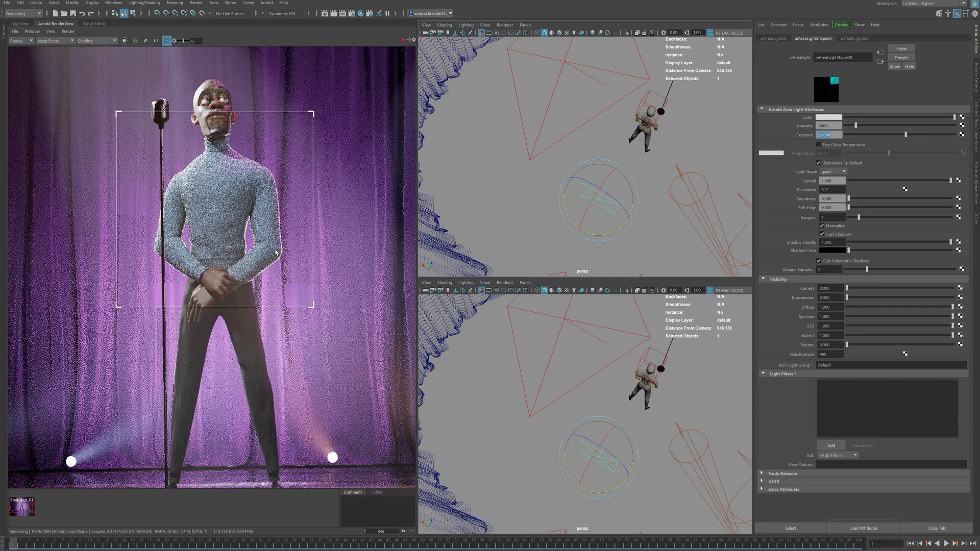
Examine the rim light on the character's legs and torso by moving the render region over them
alt+drag(682, 179, 622, 144)
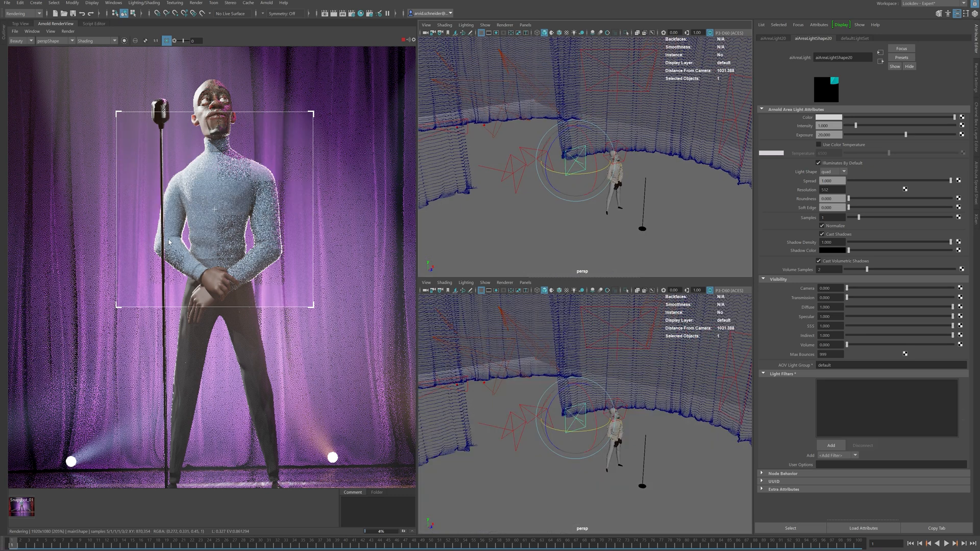
alt+middle_drag(274, 378, 281, 299)
drag(219, 299, 314, 352)
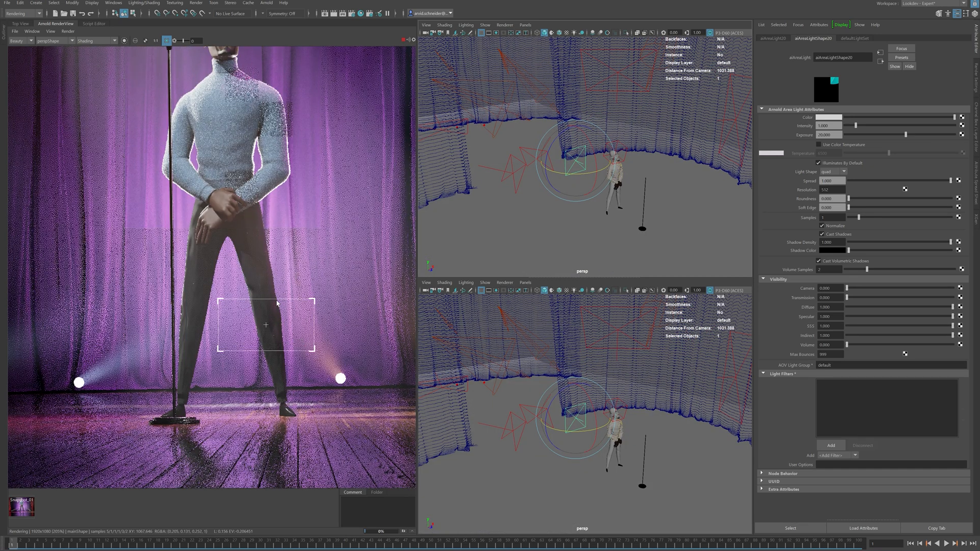
alt+middle_drag(195, 122, 207, 241)
drag(174, 177, 319, 349)
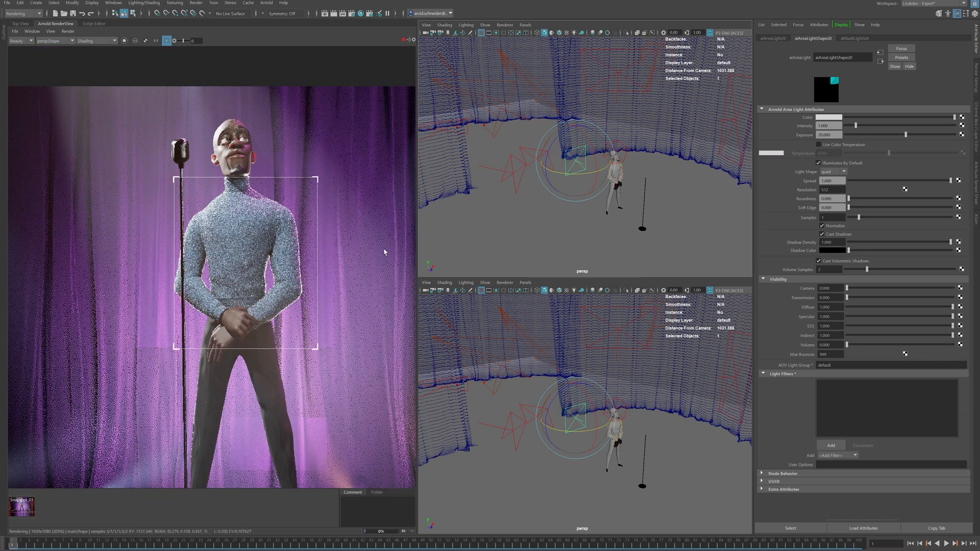
Enlarge the area light behind the character and lower its exposure to about 15.4
key(r)
drag(576, 161, 601, 165)
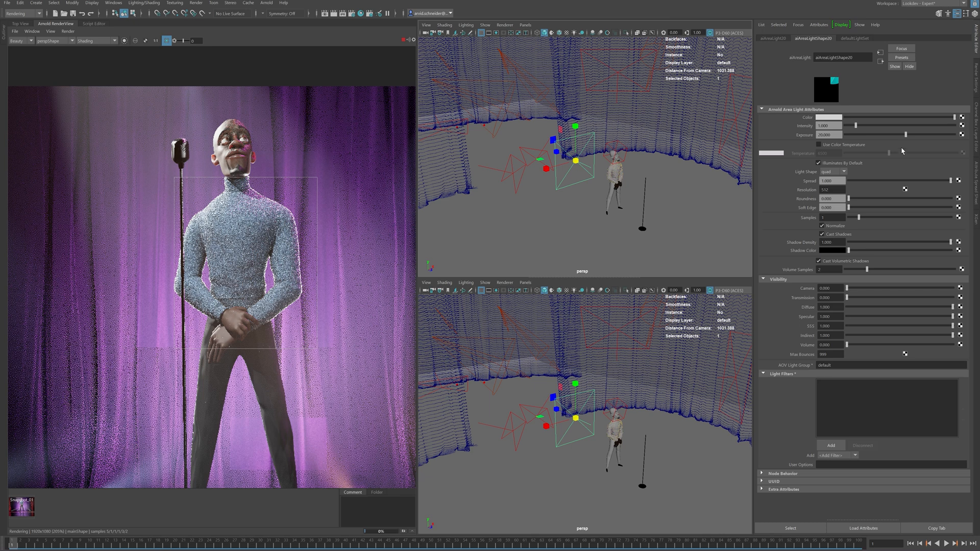
drag(903, 134, 894, 135)
Isolate the selected area light in the render and narrow its Spread to about 0.349
click(124, 41)
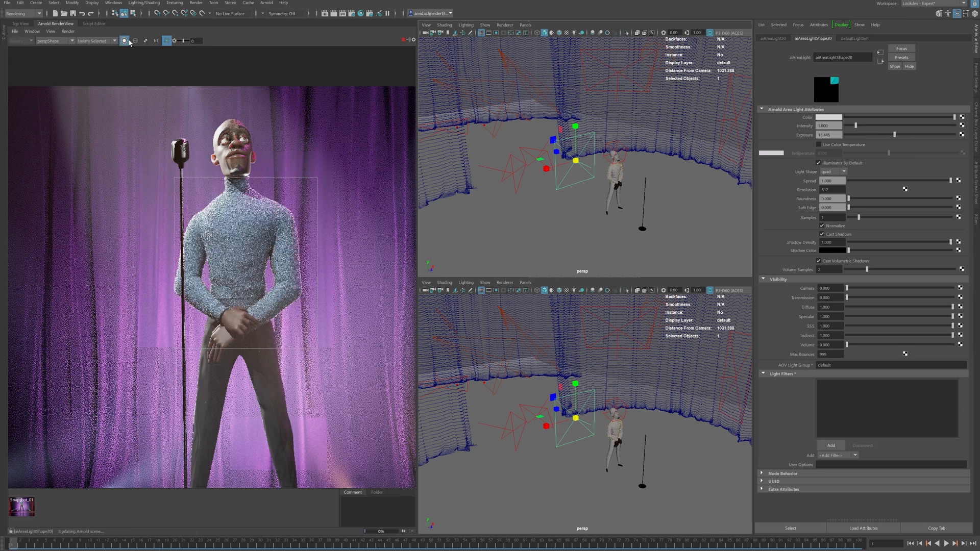
alt+drag(585, 161, 527, 185)
alt+middle_drag(527, 185, 577, 187)
alt+drag(577, 187, 614, 182)
key(e)
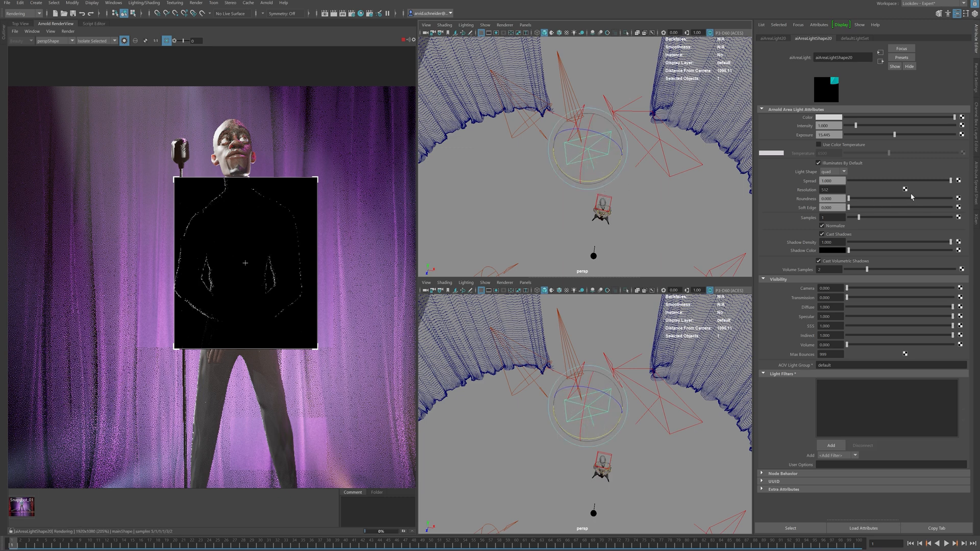
drag(945, 182, 886, 180)
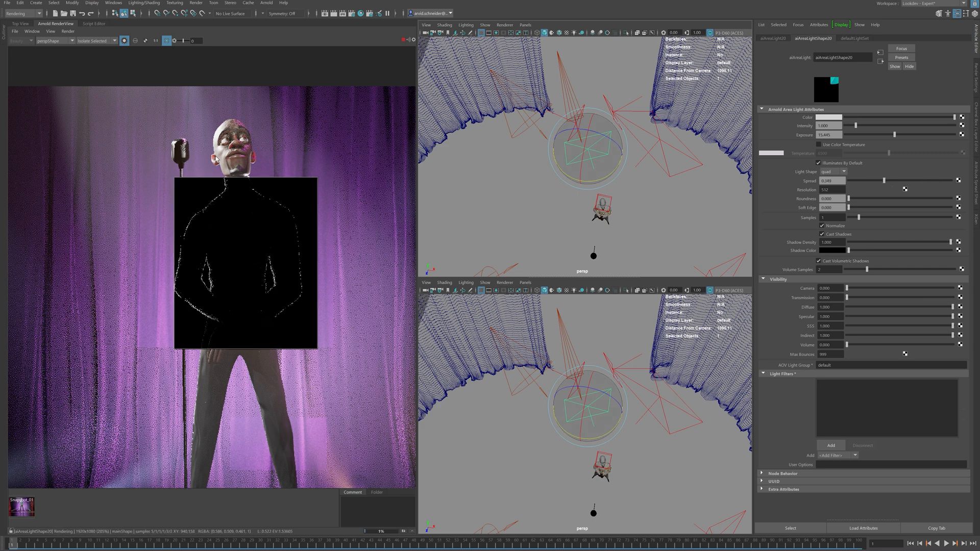
Extend the render region over most of the body and fine-tune the area light's exposure against the full lighting
drag(156, 109, 299, 407)
drag(310, 445, 316, 450)
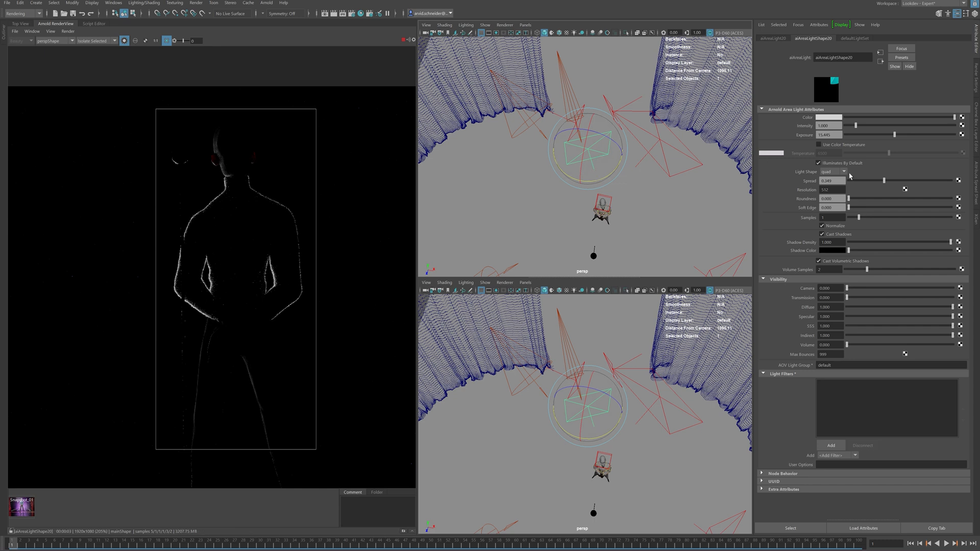
drag(896, 137, 891, 135)
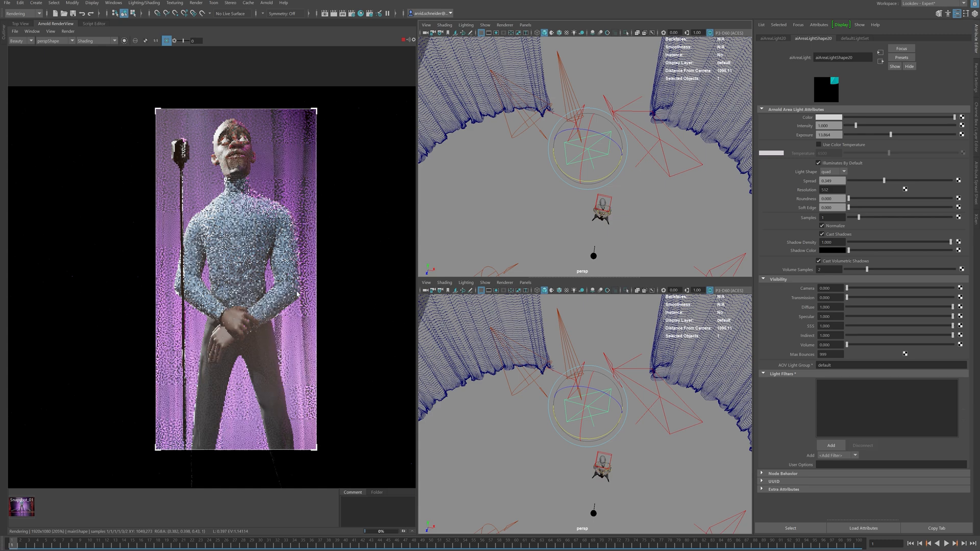
drag(246, 238, 289, 301)
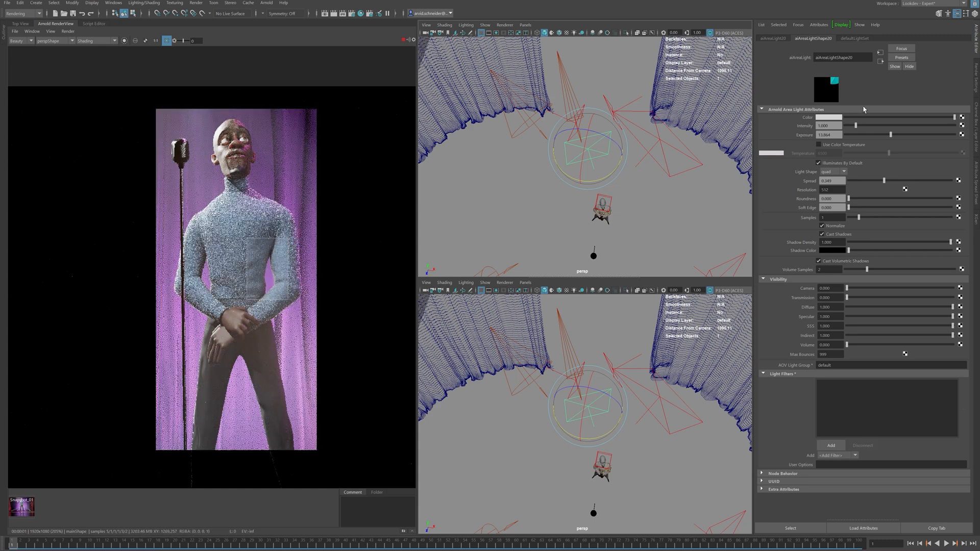
drag(892, 136, 895, 135)
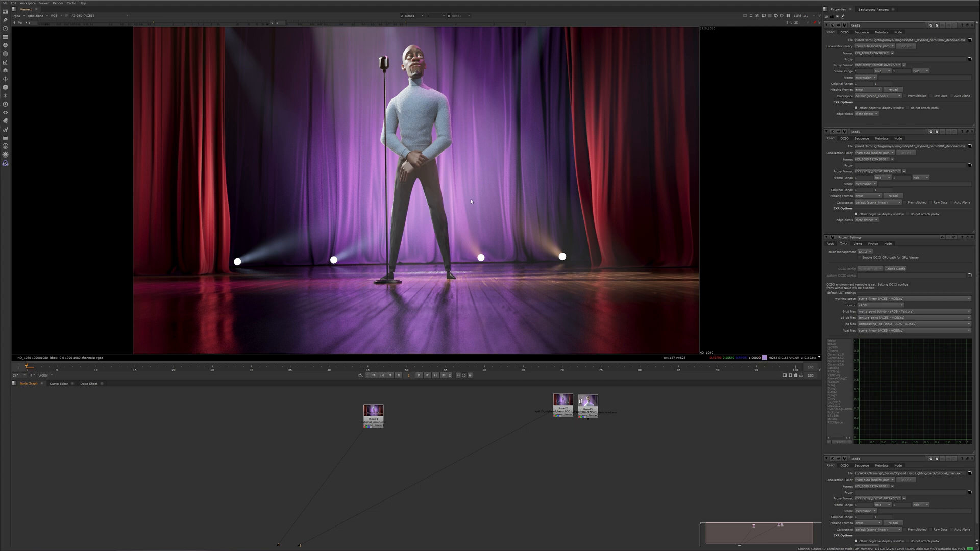
Switch to Nuke and add a Grade node beneath the stage render's Read node
click(374, 422)
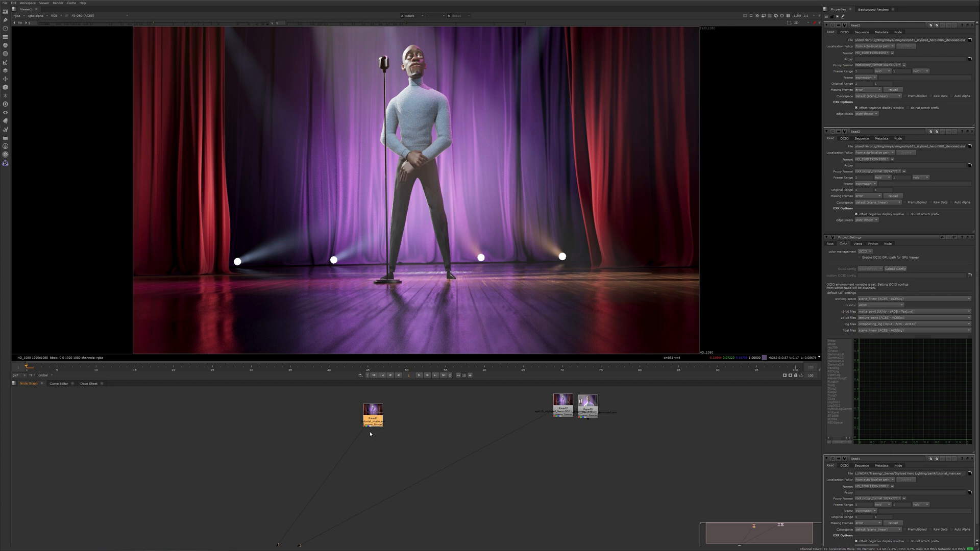
key(g)
drag(378, 431, 379, 440)
Raise the Grade node's blackpoint in small increments to slightly deepen the blacks in the stage render
click(858, 44)
key(Up)
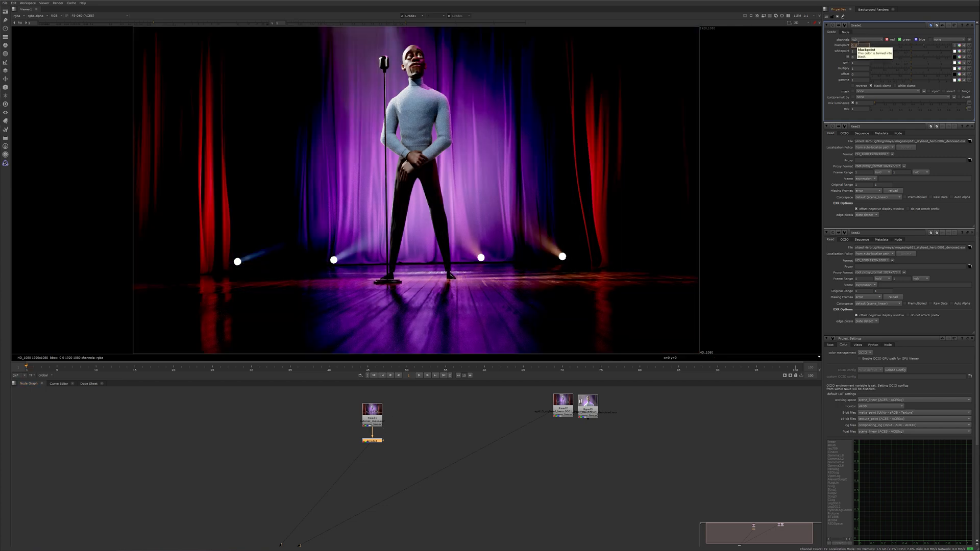
key(Right)
key(Down)
key(Down)
key(Down)
key(Down)
key(Down)
key(Down)
key(Down)
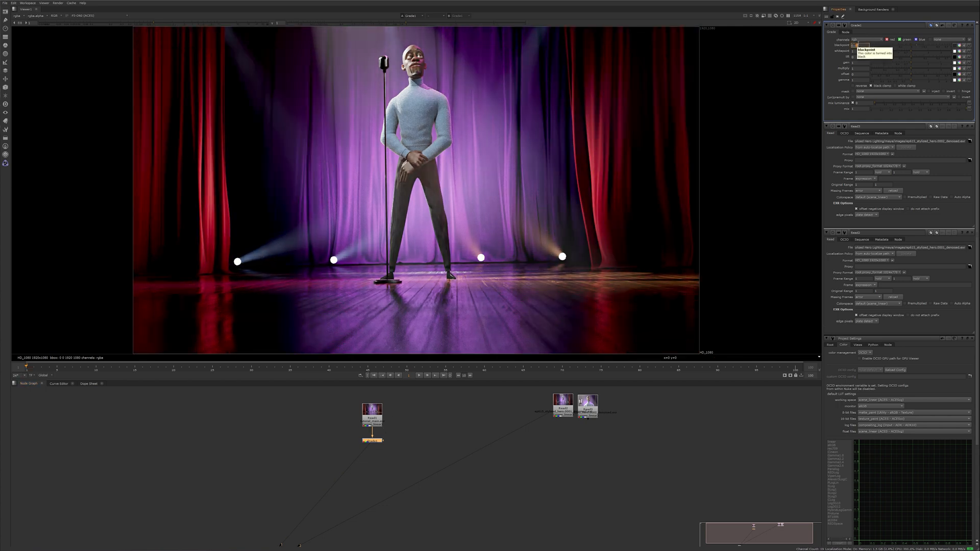
key(Down)
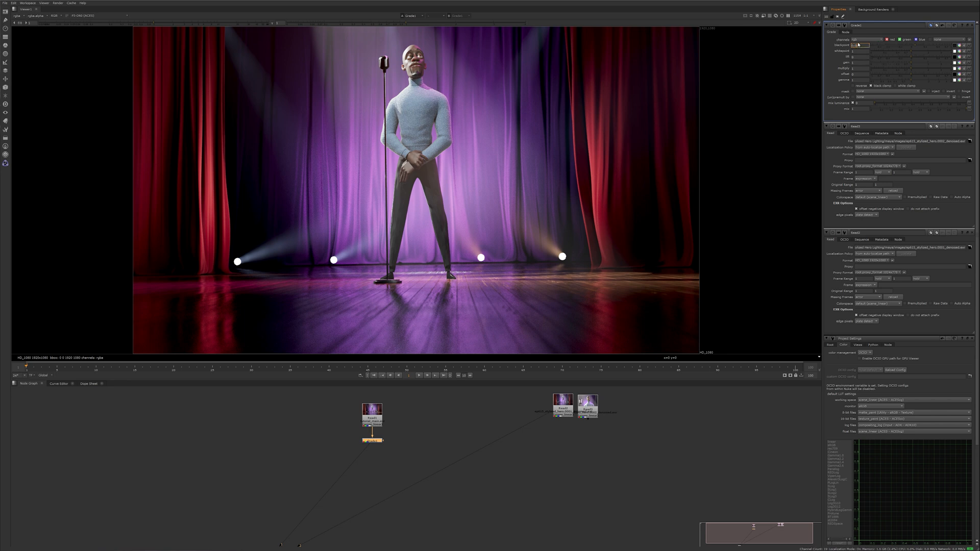
key(Down)
key(Up)
key(Down)
key(Up)
key(Up)
key(Down)
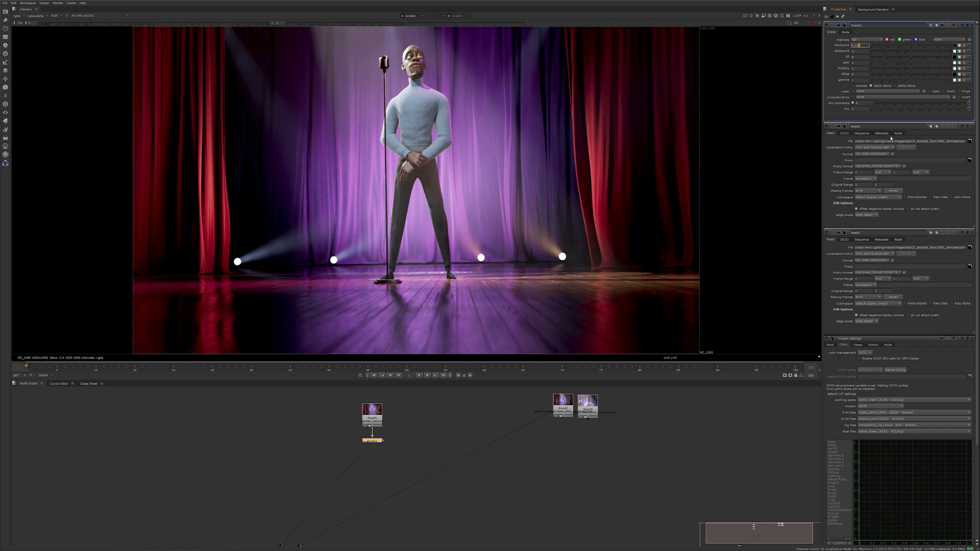
key(Up)
key(Up)
key(Down)
key(Up)
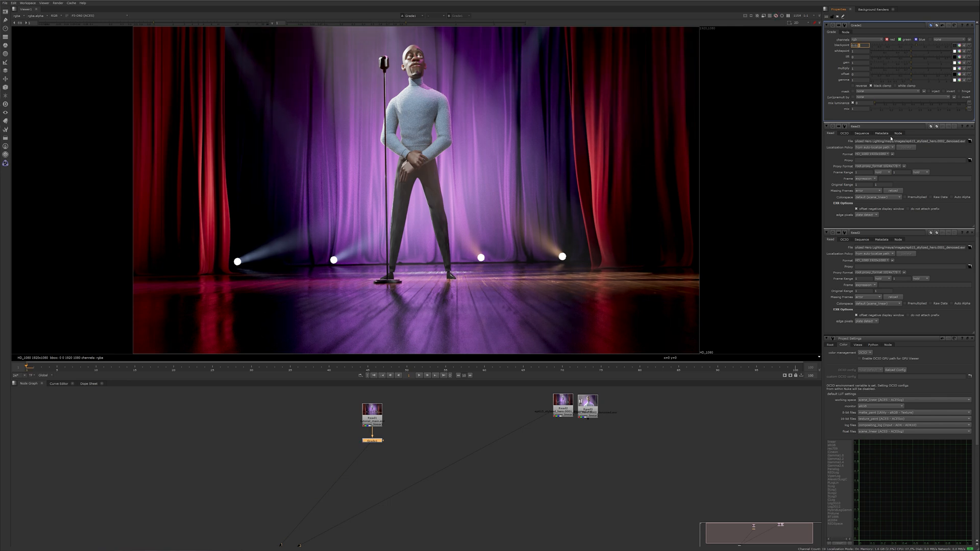
Compare the original stage render with the graded version by alternating the viewer between both nodes
click(372, 424)
key(1)
click(375, 442)
key(2)
click(373, 446)
key(1)
key(2)
key(1)
key(2)
key(1)
key(1)
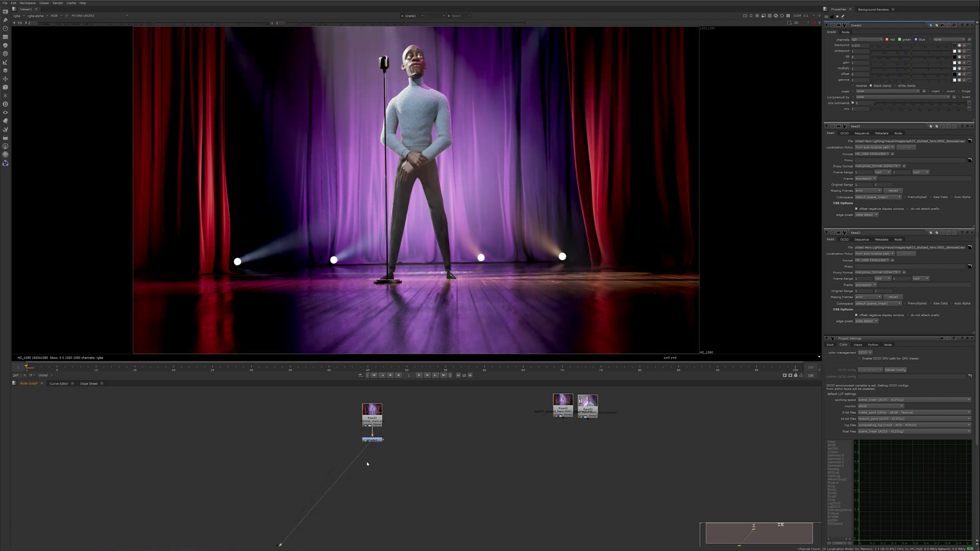
middle_drag(400, 459, 432, 455)
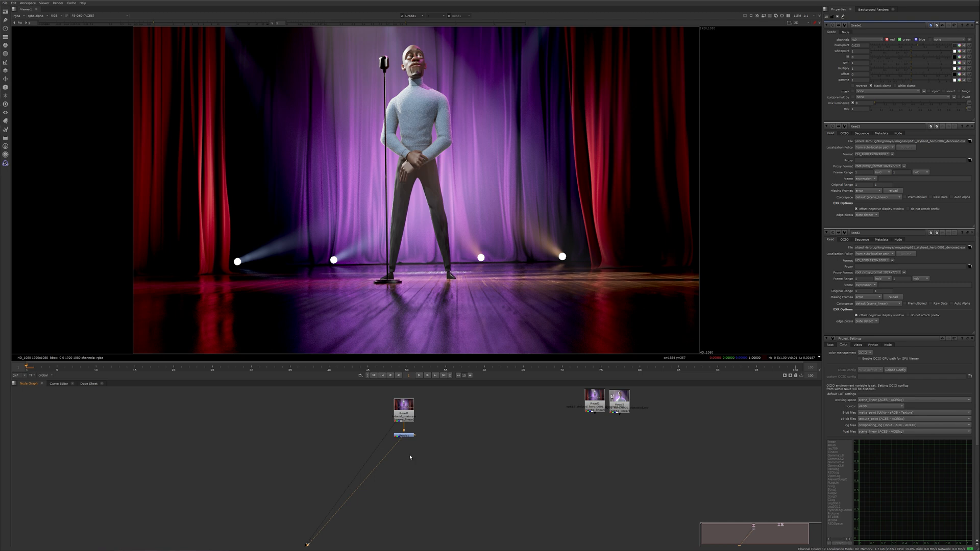
click(424, 464)
key(Tab)
text(hues)
key(Return)
Add a HueCorrect node beneath the Grade node, delete the stray HueShift node, and view the HueCorrect output
click(399, 481)
key(Tab)
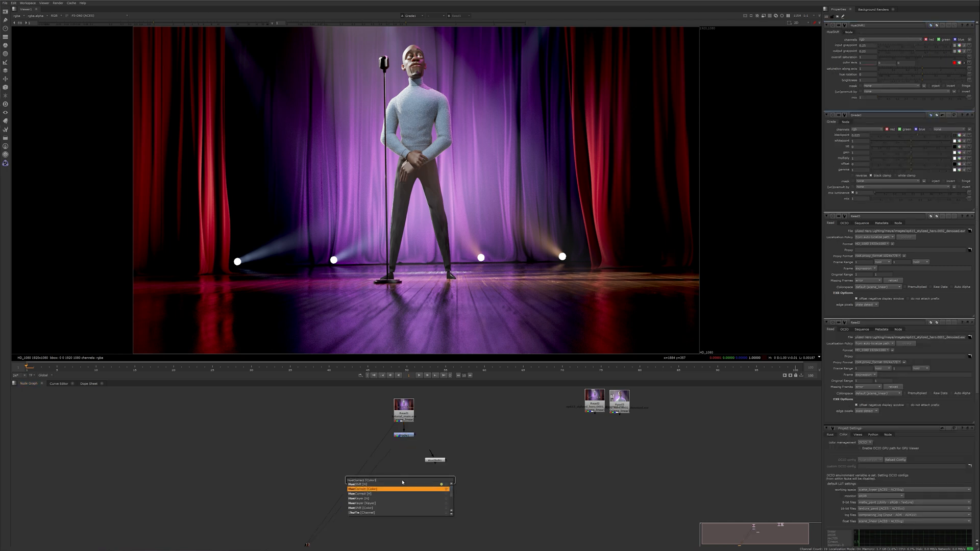
text(huec)
key(Return)
drag(405, 469, 404, 436)
click(435, 460)
key(Delete)
drag(414, 476, 409, 456)
key(1)
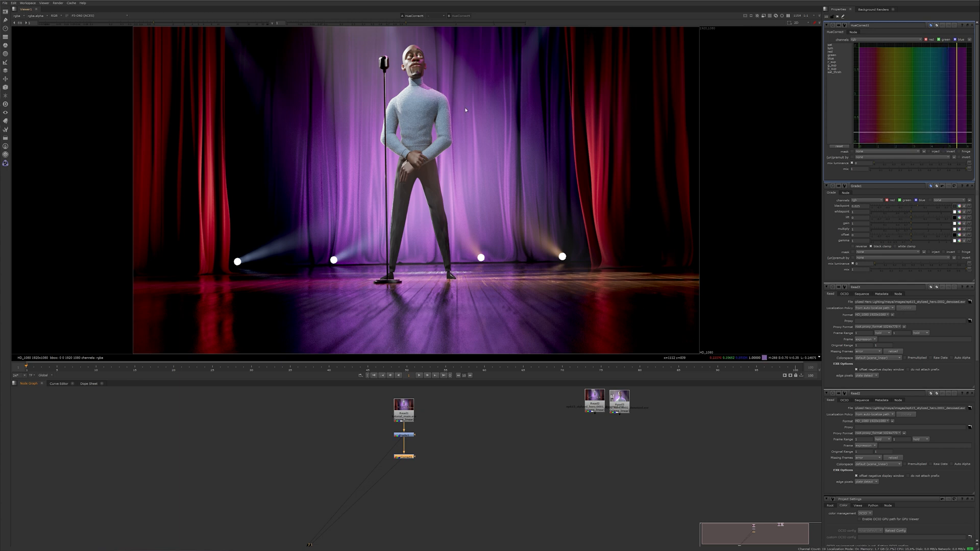
Raise the HueCorrect saturation curve to about 1.4 in a narrow band of the blue range
click(838, 46)
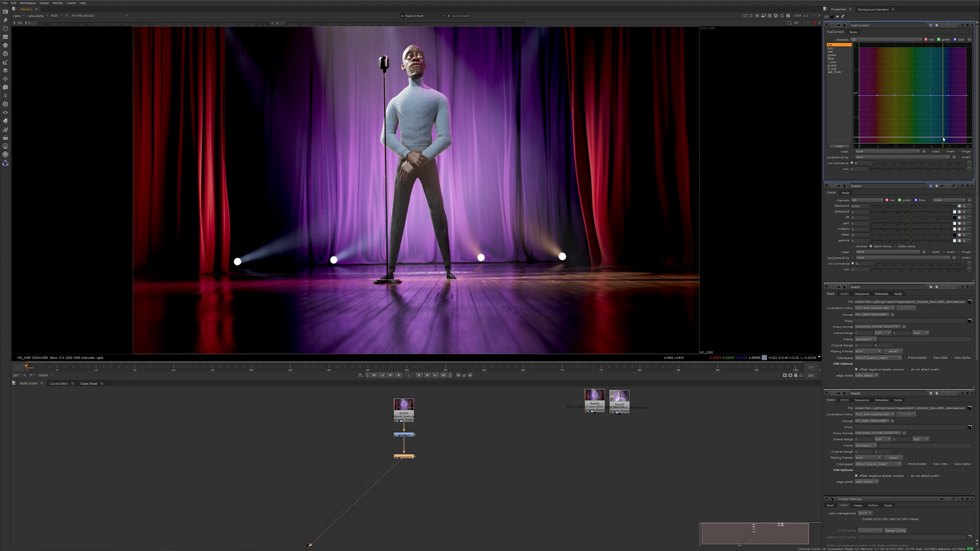
drag(946, 100, 943, 75)
click(958, 88)
ctrl+alt+click(958, 92)
click(943, 87)
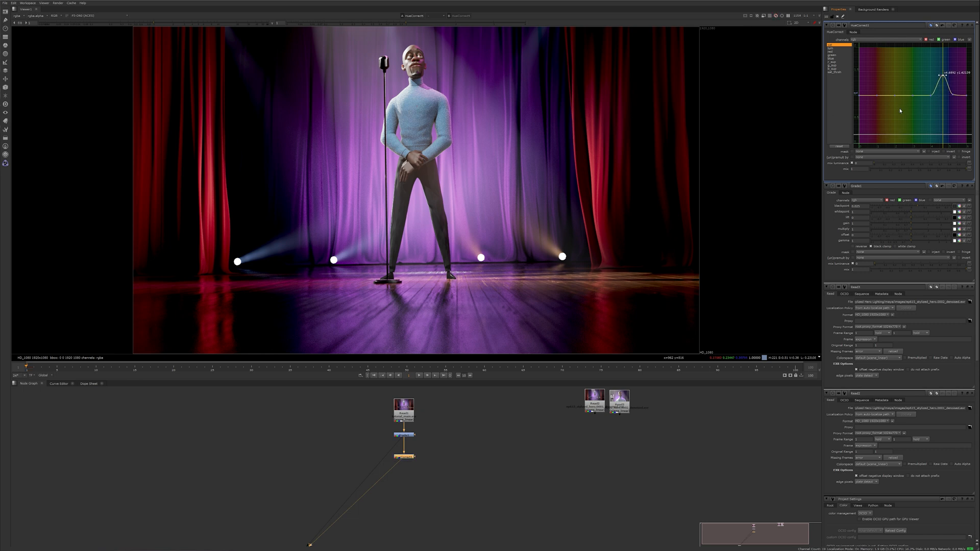
Compare the Grade and HueCorrect results in the viewer, and move the HueCorrect node closer to the Grade node
click(408, 435)
key(1)
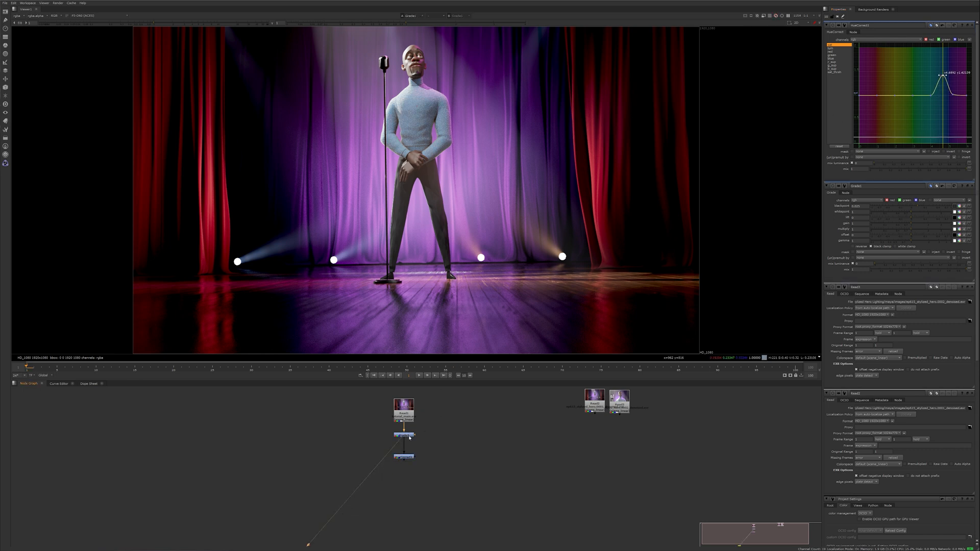
click(408, 457)
key(1)
click(434, 438)
drag(418, 457, 418, 446)
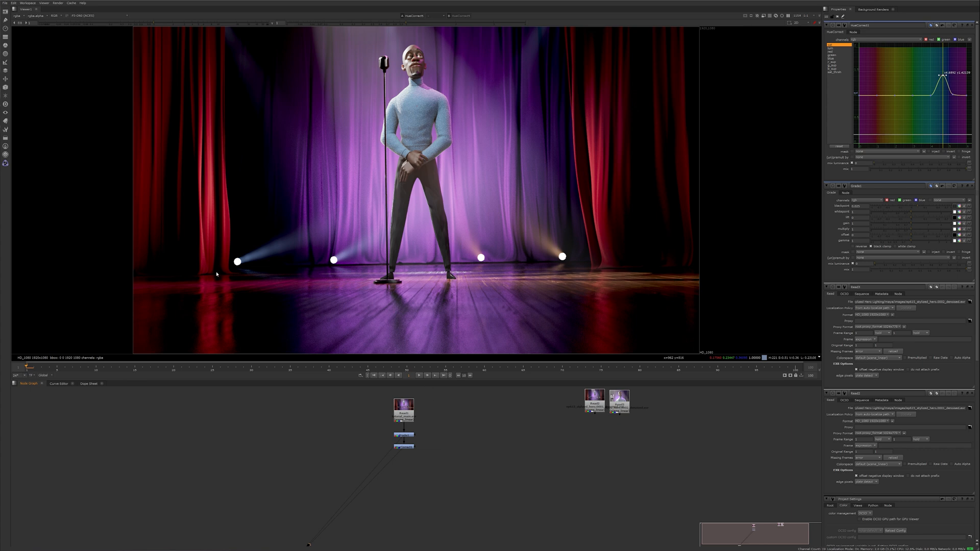
Add a Flare node beneath the HueCorrect node and view its output
key(Tab)
text(flare)
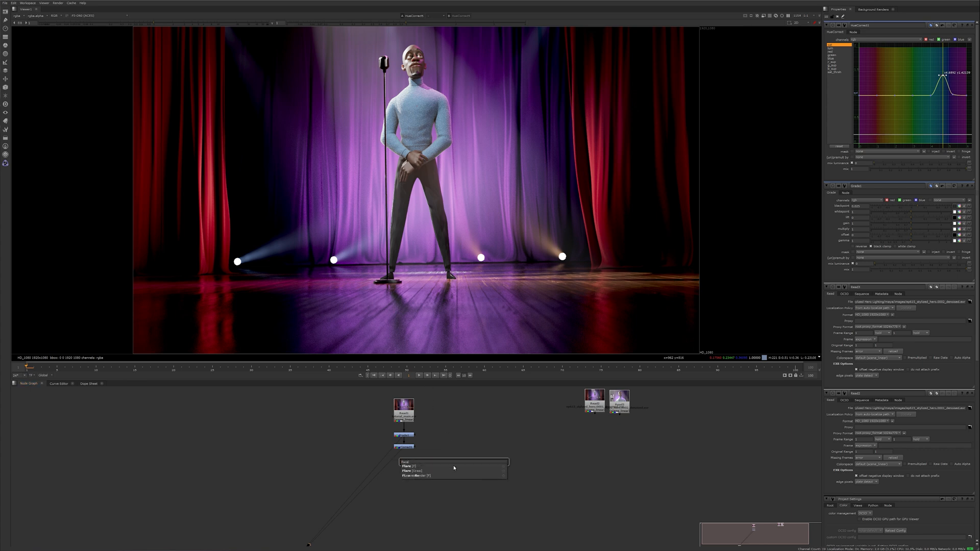
key(Return)
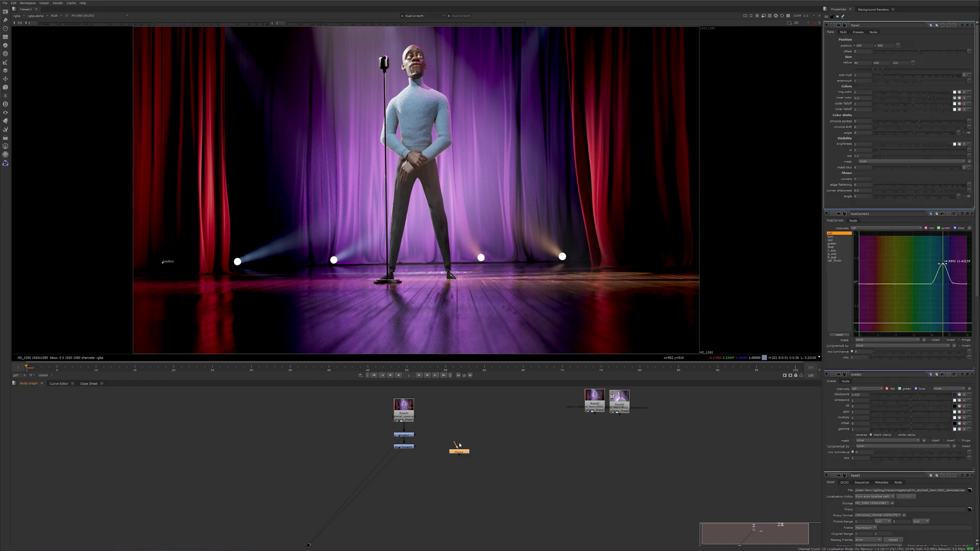
key(1)
drag(462, 455, 405, 448)
drag(435, 491, 407, 470)
click(407, 474)
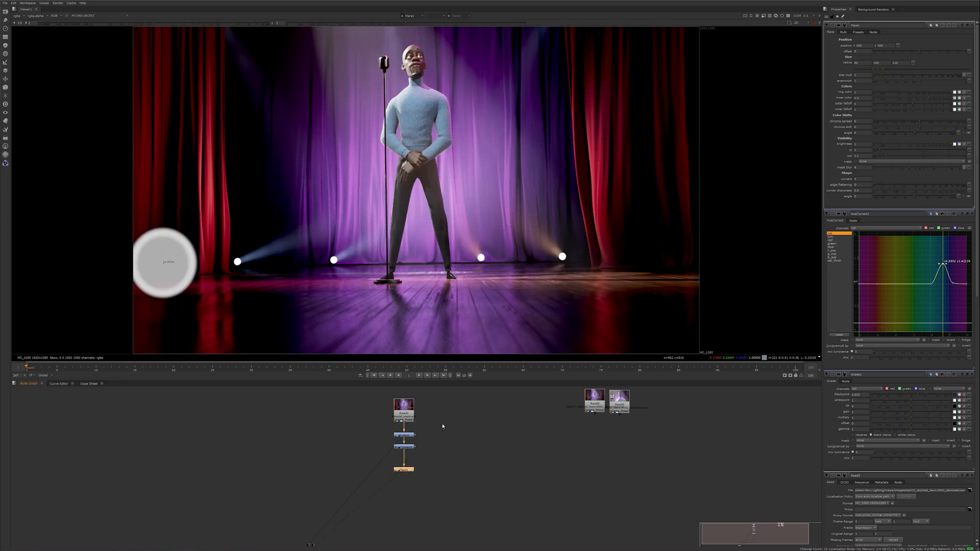
Try several Flare presets, reset them, and apply the first sparkle preset
click(859, 32)
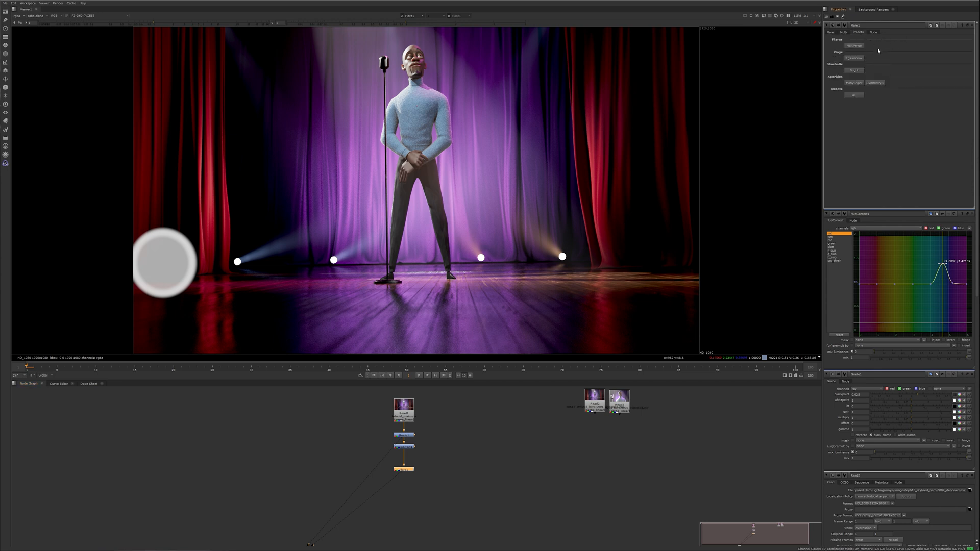
click(860, 46)
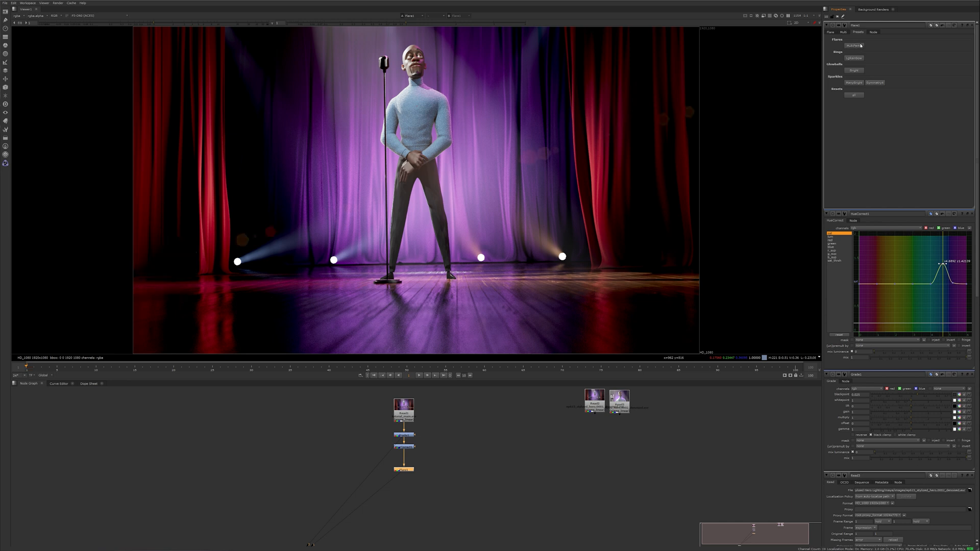
click(859, 84)
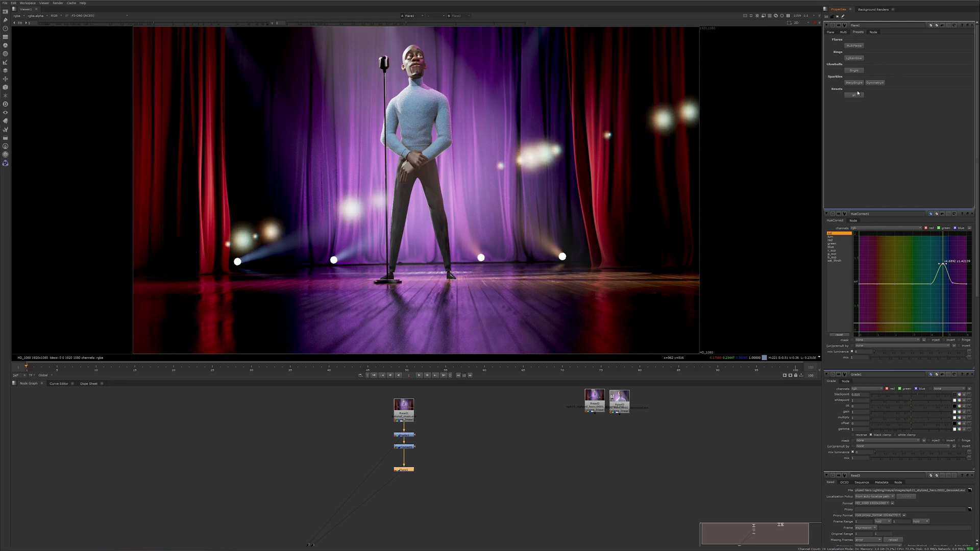
click(860, 96)
click(856, 83)
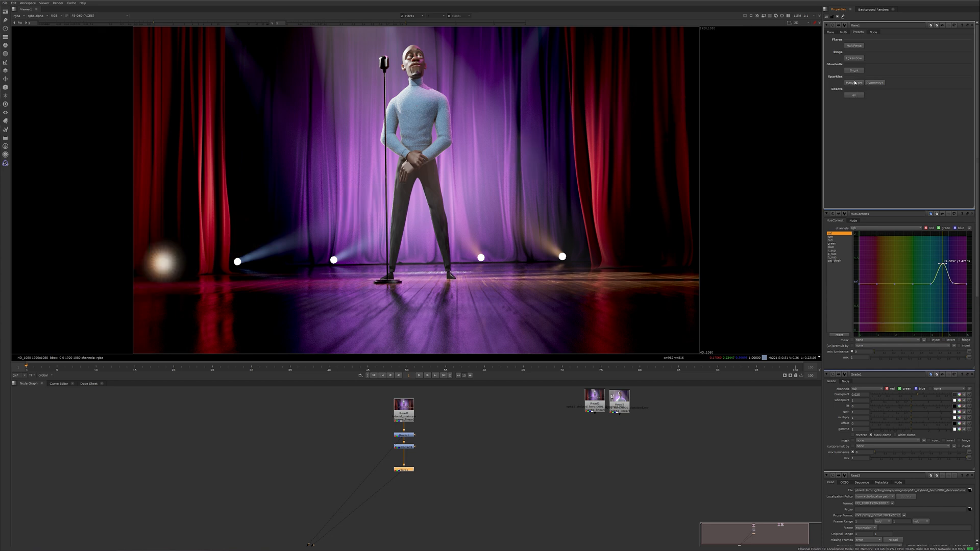
Move the flare onto the center of the leftmost footlight
click(831, 32)
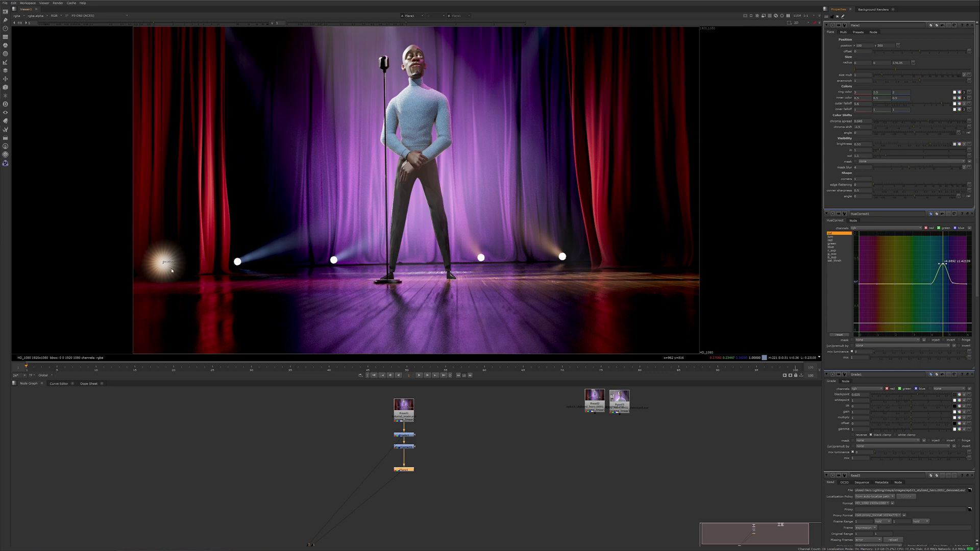
drag(166, 263, 245, 266)
middle_drag(245, 266, 366, 207)
scroll(312, 242, up, 10)
scroll(312, 242, down, 6)
scroll(362, 214, up, 2)
drag(335, 222, 338, 219)
Reduce the flare's repeat to 7 and adjust its multiplier, falloff and angle to form distinct, separated rays
click(844, 33)
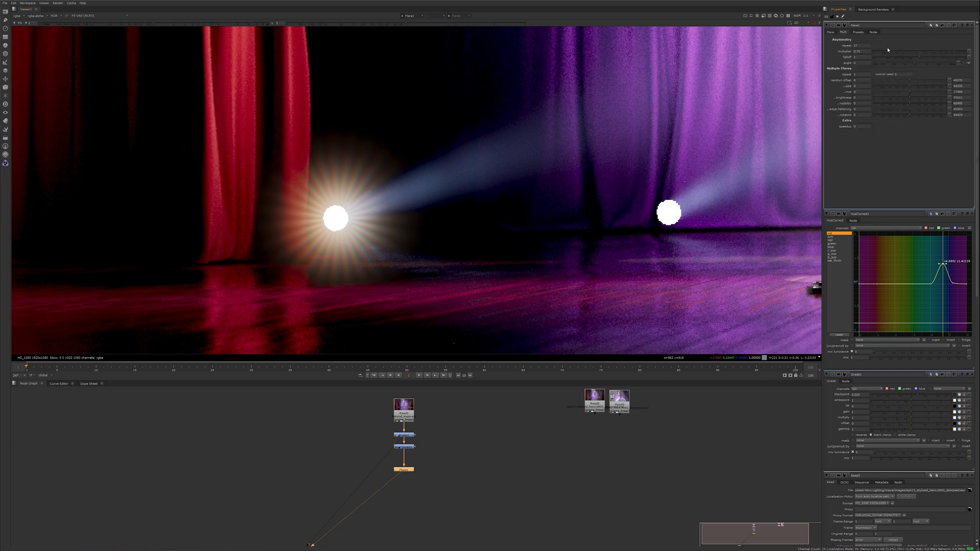
double_click(863, 45)
key(Down)
key(Down)
key(Down)
key(Down)
key(Down)
key(Down)
key(Down)
key(Down)
key(Down)
key(Down)
key(Down)
key(Down)
key(Down)
key(Down)
key(Down)
key(Down)
key(Down)
key(Down)
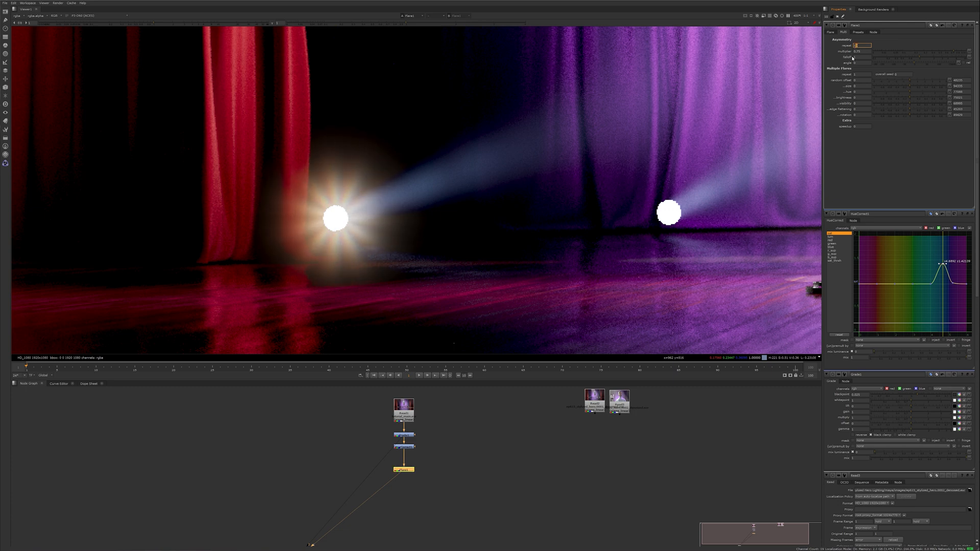
key(Down)
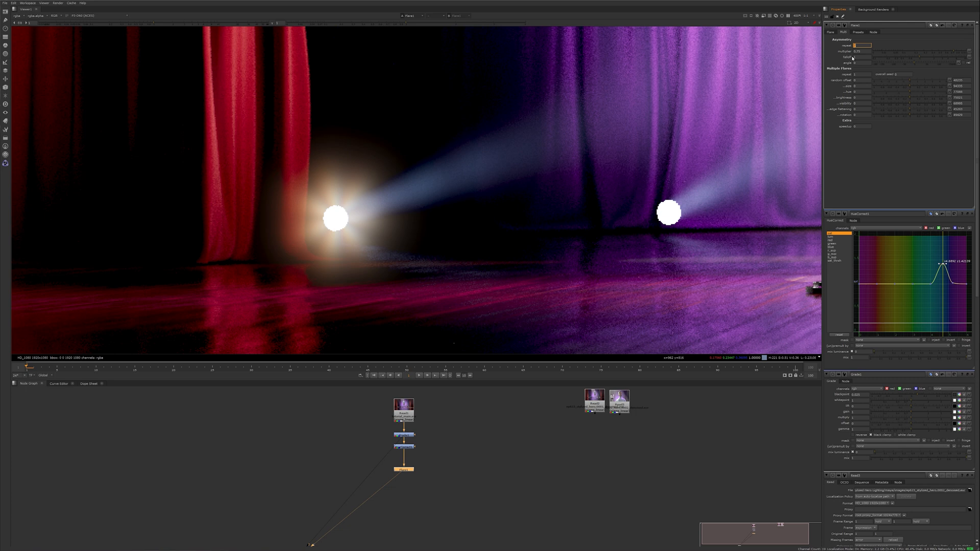
click(933, 57)
drag(951, 51, 913, 70)
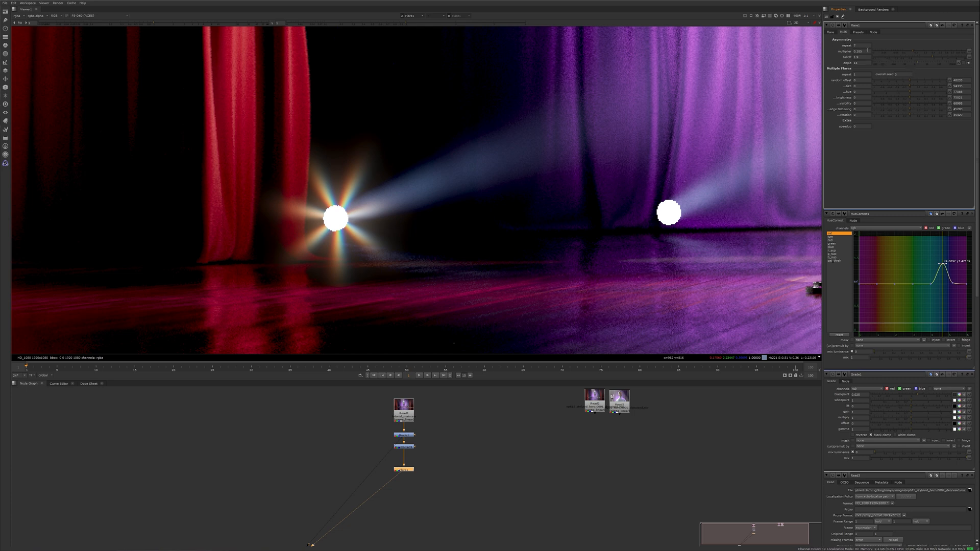
Adjust the flare's chroma shift and chroma spread to remove most of the rainbow fringing from its rays
click(830, 31)
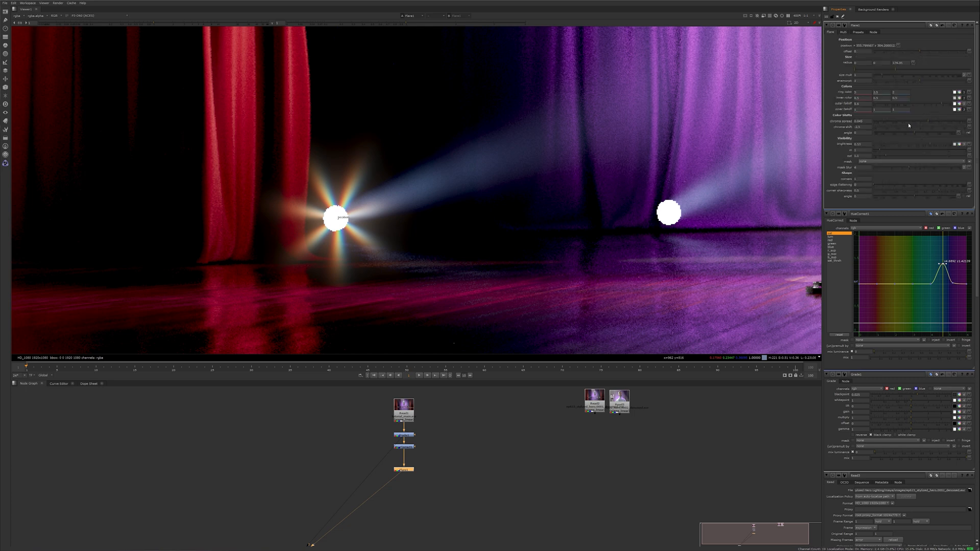
mouse_move(916, 127)
mouse_down()
mouse_move(930, 128)
mouse_move(920, 128)
mouse_up()
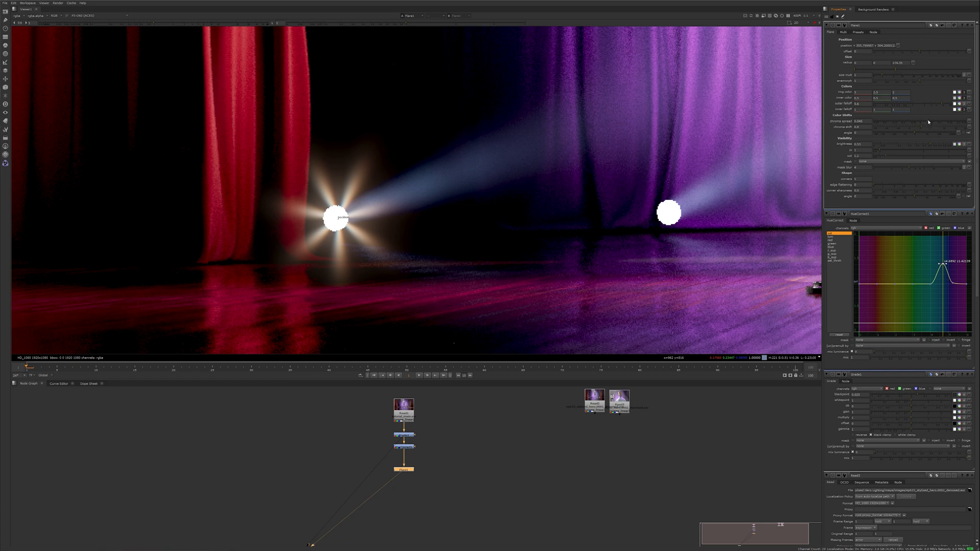
click(942, 123)
Recenter the flare on the leftmost footlight against the full image and lower its brightness
key(f)
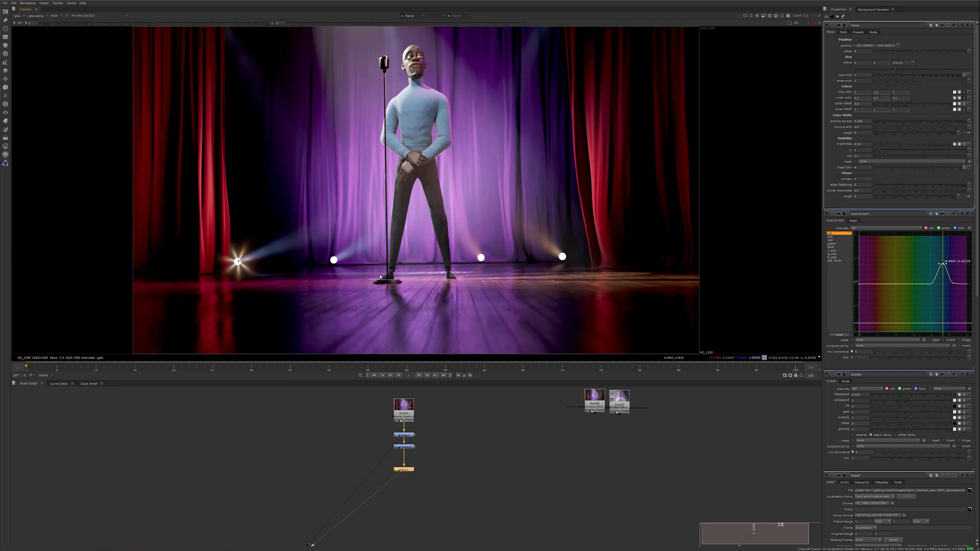
drag(241, 259, 239, 264)
drag(924, 148, 906, 151)
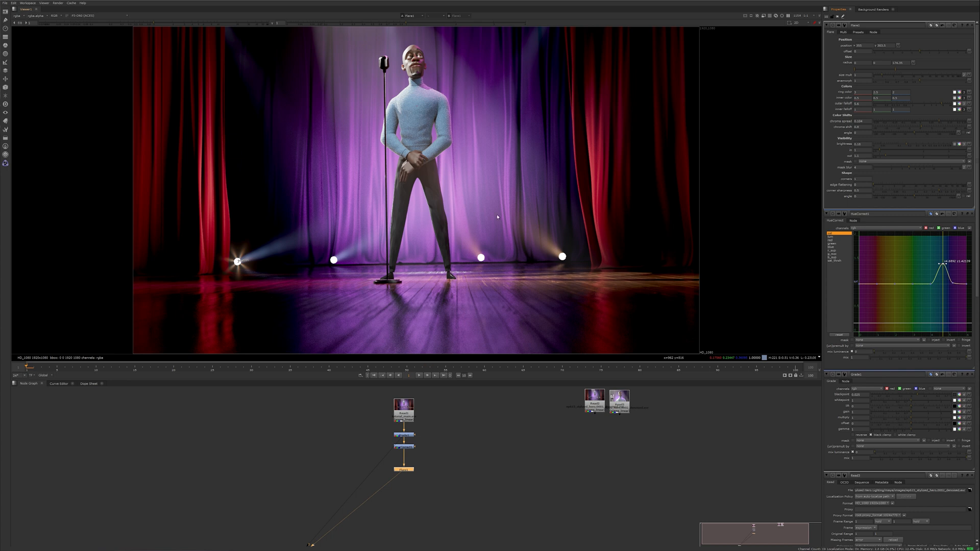
Duplicate the Flare node, fine-tune its chroma spread, and position the copy on the second footlight
middle_drag(418, 465, 436, 441)
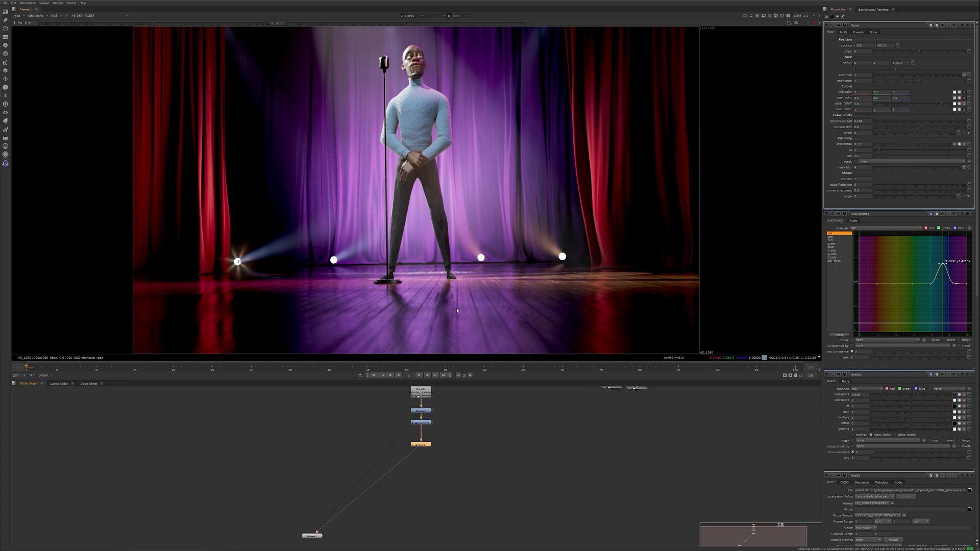
key(ctrl+c)
key(ctrl+v)
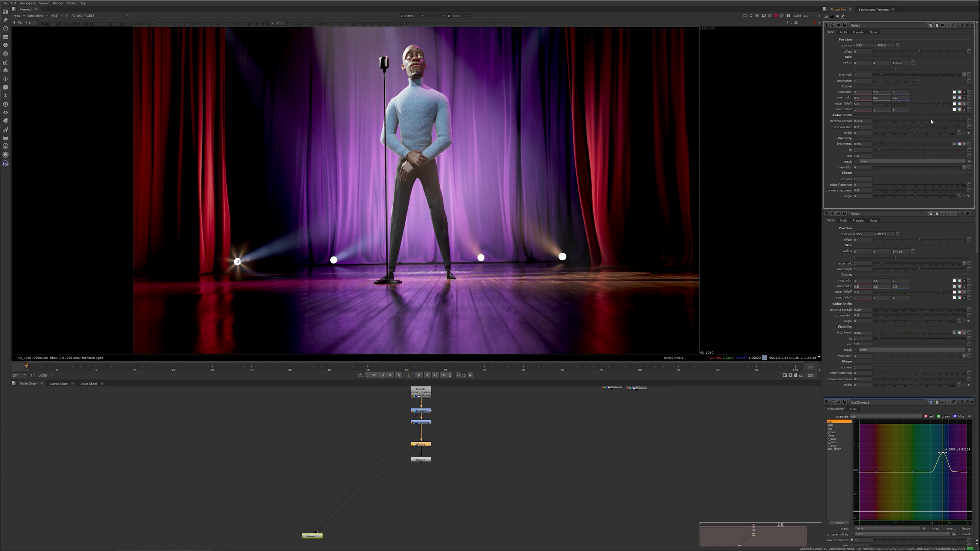
drag(902, 125, 908, 122)
click(421, 460)
key(1)
drag(238, 262, 333, 260)
Paste another Flare node below the second one and position its flare on the third footlight
key(ctrl+v)
drag(419, 475, 423, 478)
drag(237, 262, 481, 258)
key(1)
Duplicate the Flare node once more and position the copy on the rightmost footlight
drag(424, 478, 418, 477)
key(ctrl+c)
key(ctrl+v)
key(1)
drag(481, 257, 563, 257)
Shift the second flare's chroma spread toward cooler tones, and view the output of the last Flare node
double_click(421, 461)
key(1)
drag(920, 121, 913, 122)
click(422, 495)
key(1)
Move all four Flare nodes down together to make room beneath the HueCorrect node
drag(403, 503, 437, 444)
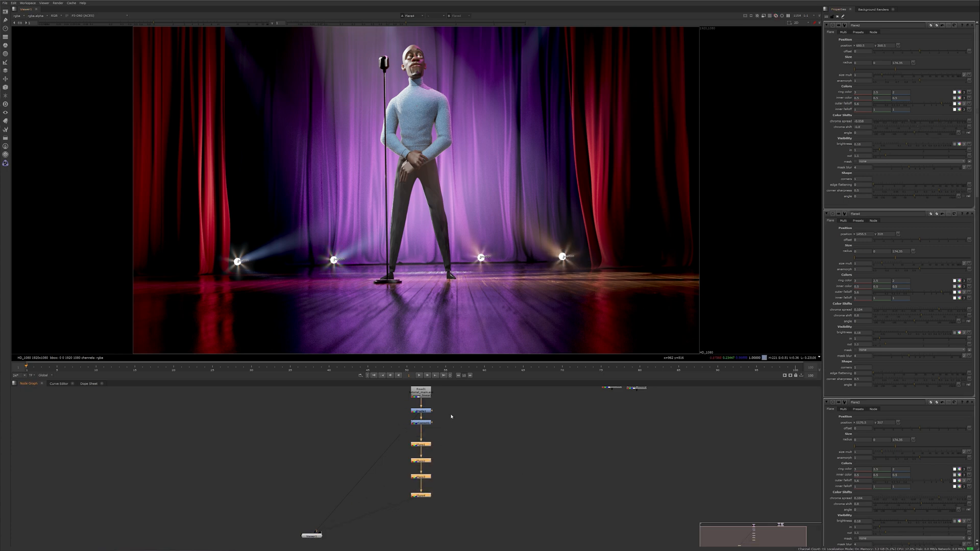
drag(391, 439, 454, 517)
drag(424, 446, 424, 476)
Add an expoglow node and insert it between the HueCorrect node and the first Flare node
click(483, 447)
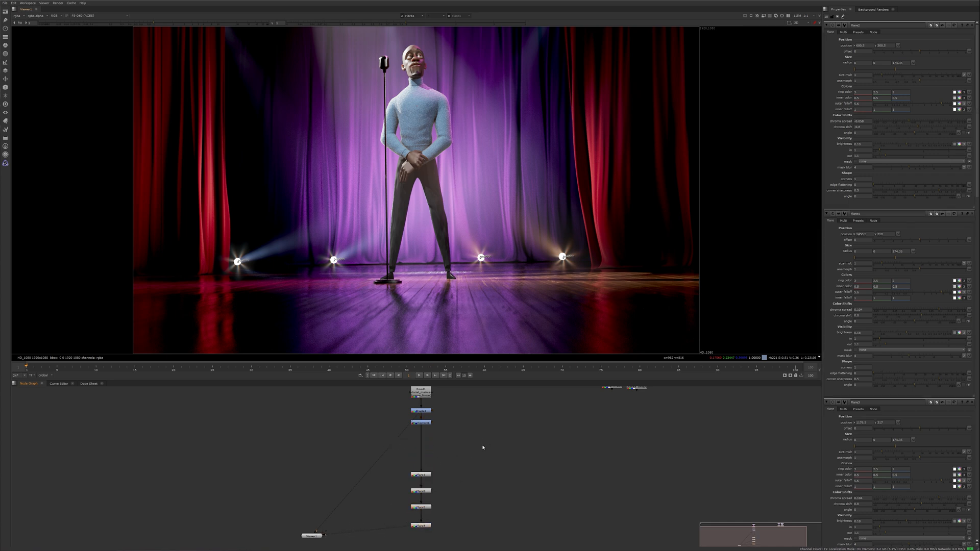
key(Tab)
text(expo)
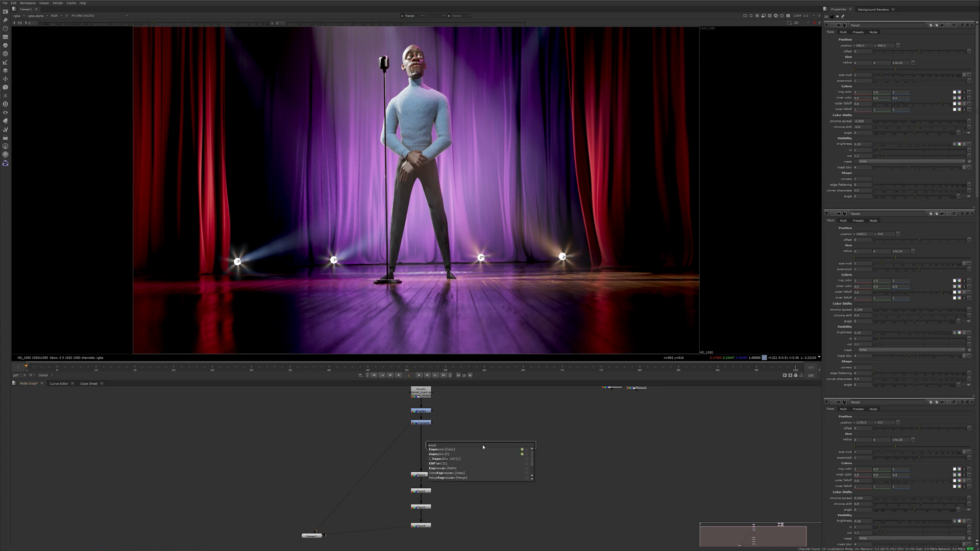
text(glow [E)
key(Return)
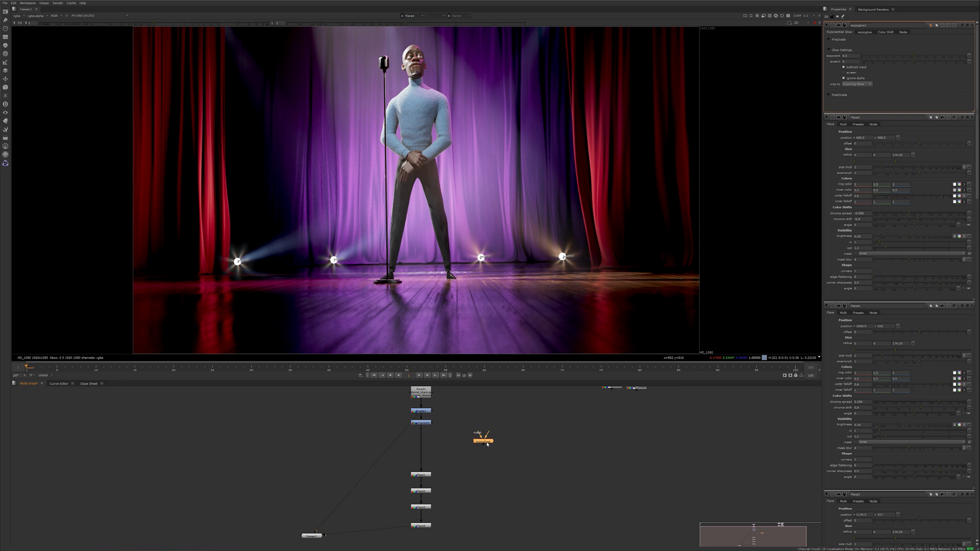
drag(486, 444, 423, 449)
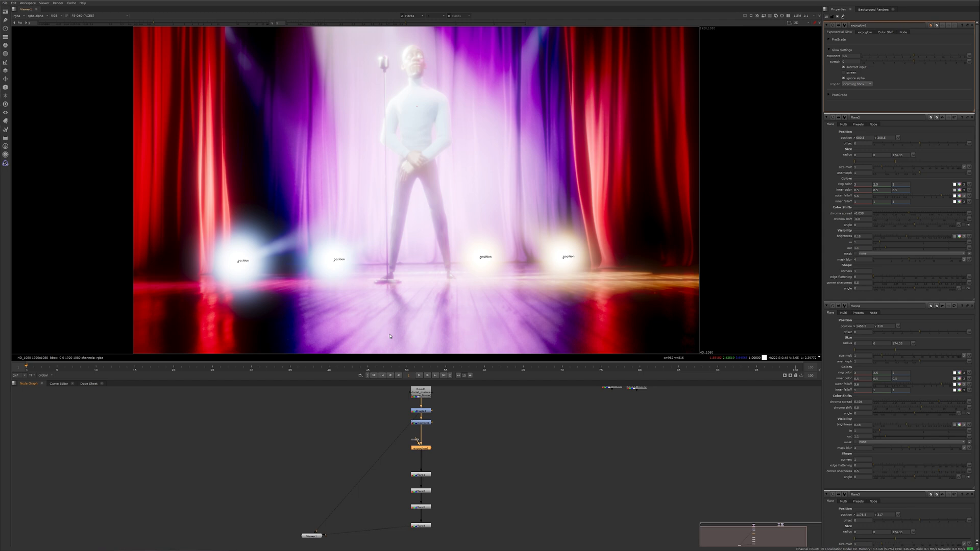
View the expoglow node's output and leave only its settings open
key(1)
click(837, 17)
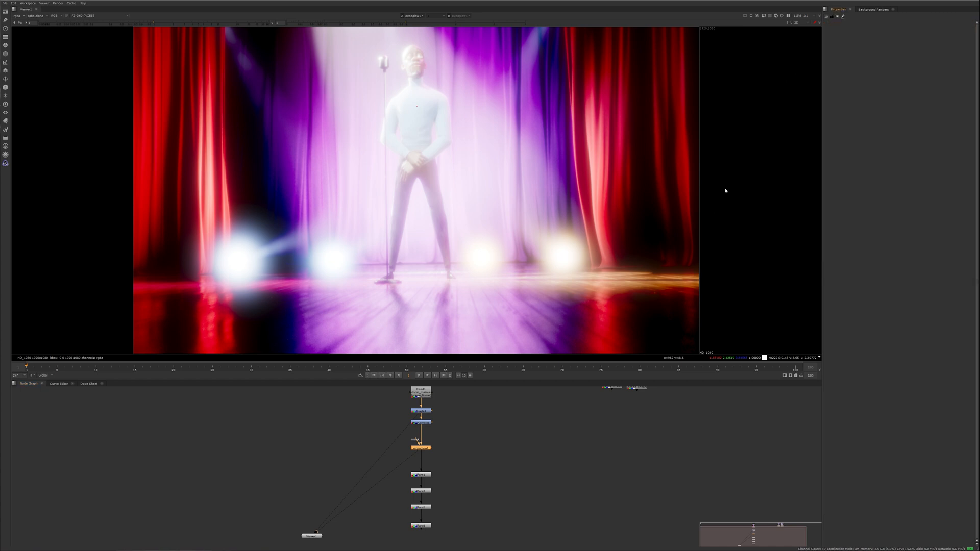
double_click(421, 448)
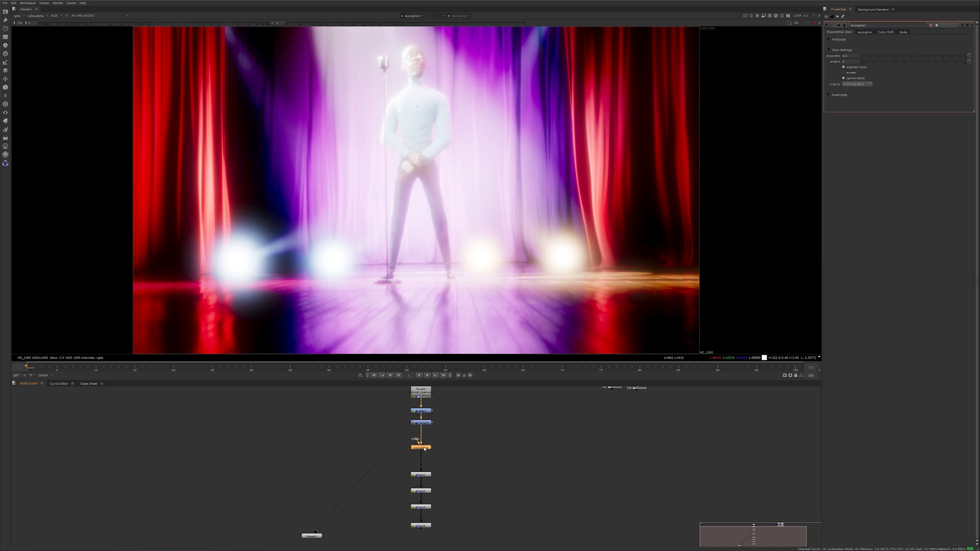
Using the glow's pregrade preview, raise blackpoint, whitepoint and gain to isolate the brightest highlights, and turn the preview off
click(838, 40)
click(864, 46)
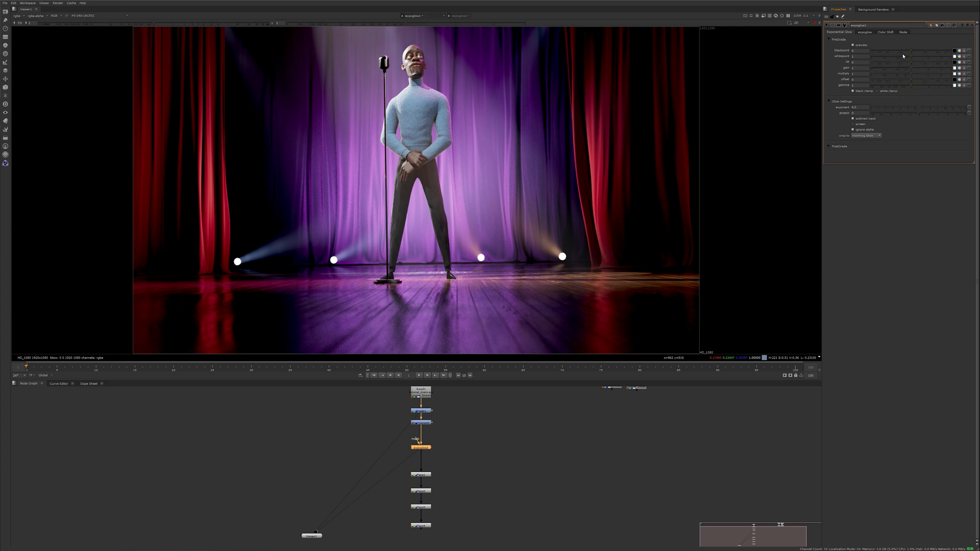
drag(914, 51, 935, 59)
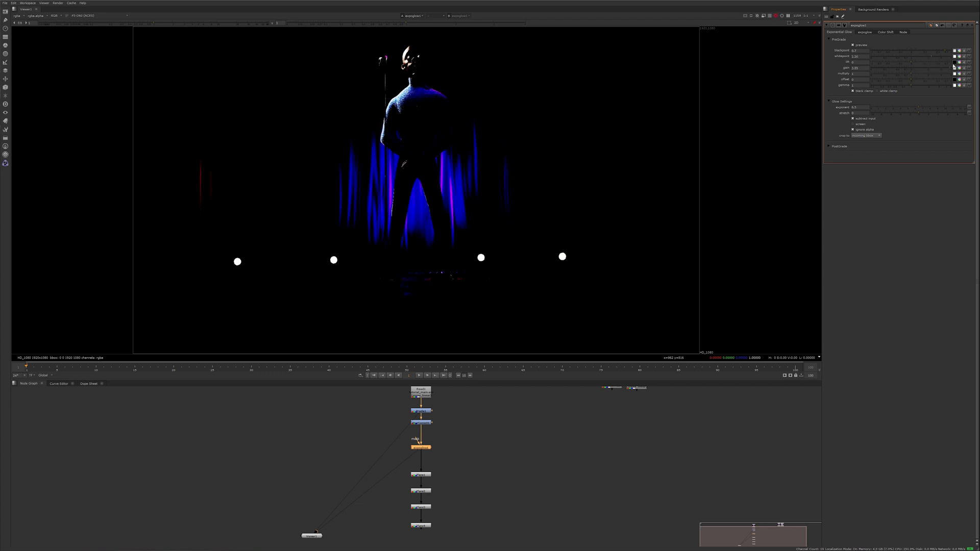
mouse_move(914, 67)
mouse_down()
mouse_move(895, 65)
mouse_move(928, 68)
mouse_up()
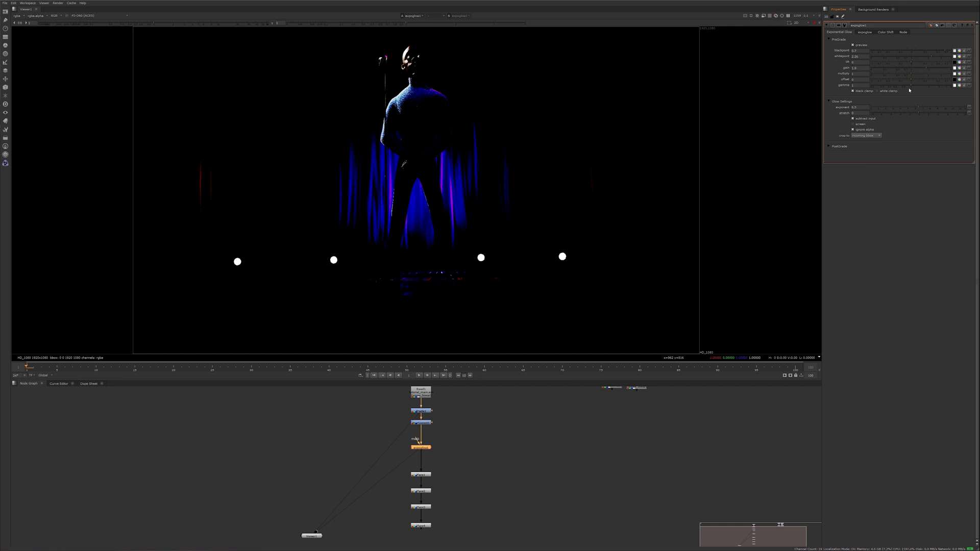
click(865, 46)
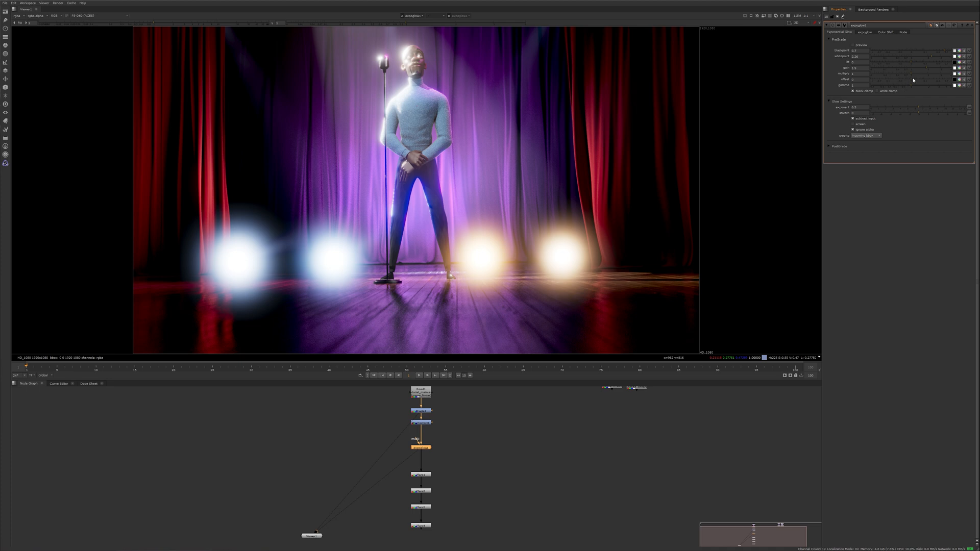
Lower the glow's pregrade gain, adjust its exponent, and reduce the postgrade gain to tighten the halos around the footlights
drag(911, 71, 885, 72)
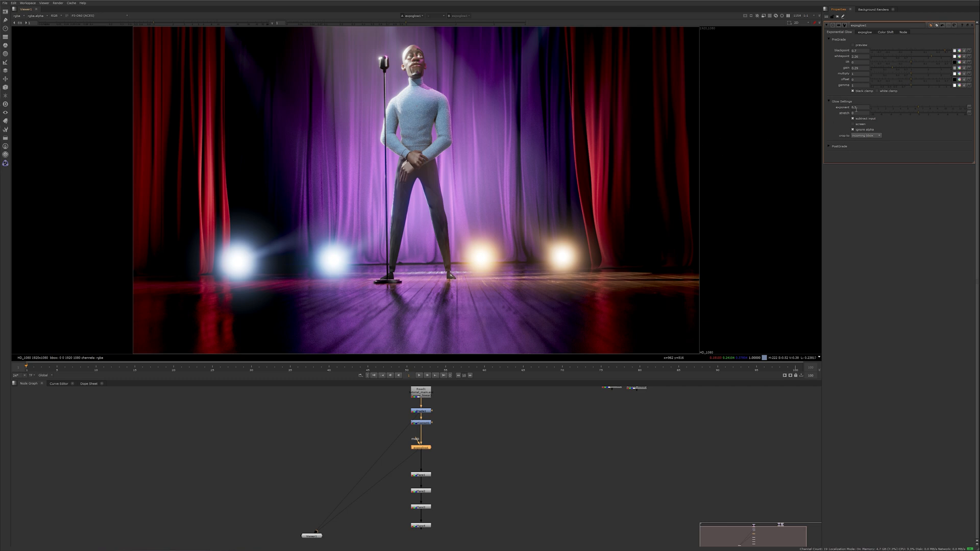
drag(921, 107, 894, 113)
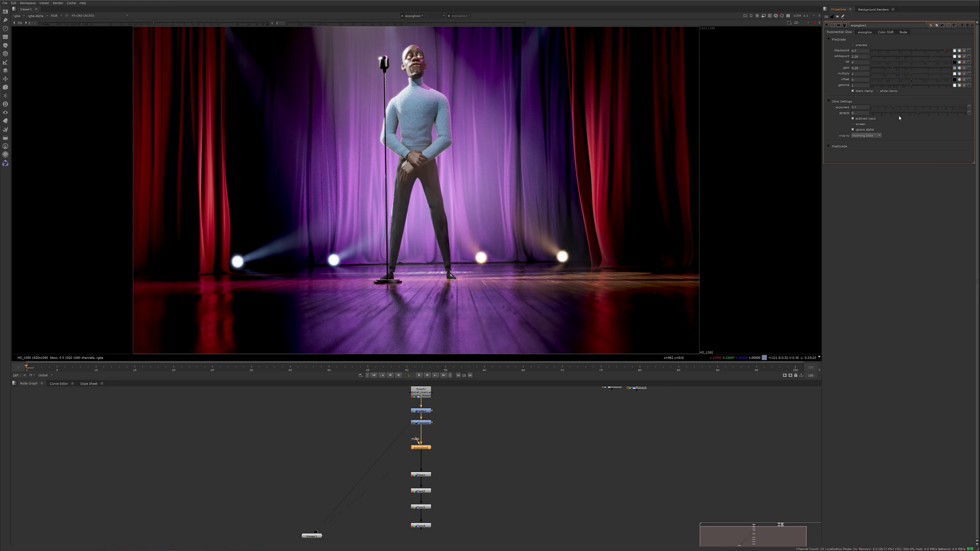
click(834, 146)
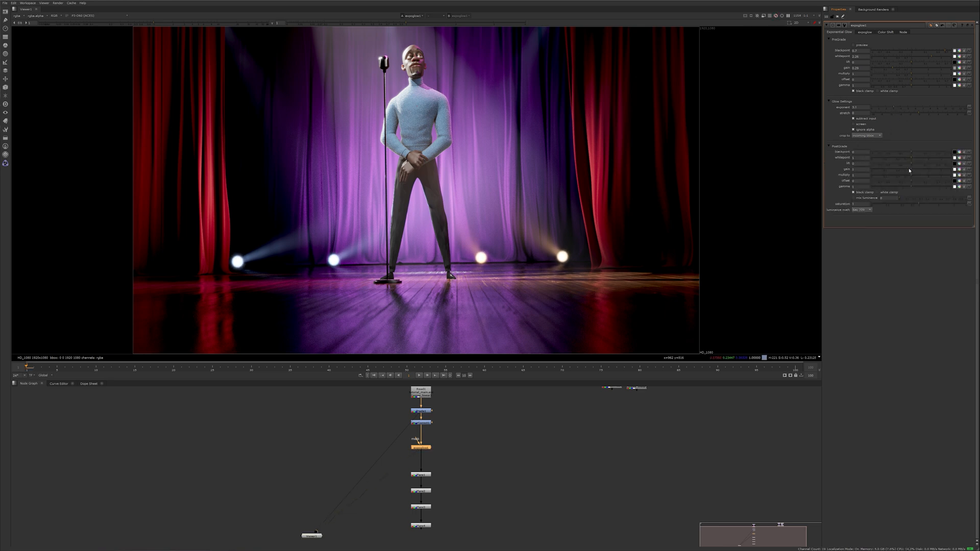
drag(909, 170, 882, 178)
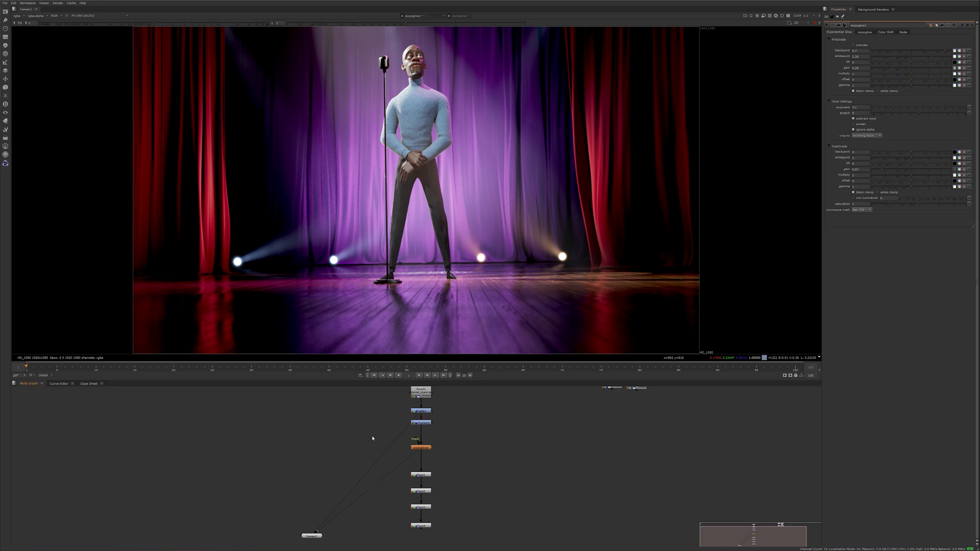
Add a Roto node fed by the HueCorrect node and connect it to the expoglow node's mask input
scroll(384, 431, up, 5)
key(o)
drag(378, 423, 356, 460)
scroll(391, 412, down, 5)
mouse_move(369, 421)
mouse_down()
mouse_move(450, 402)
mouse_move(404, 434)
mouse_move(375, 437)
mouse_up()
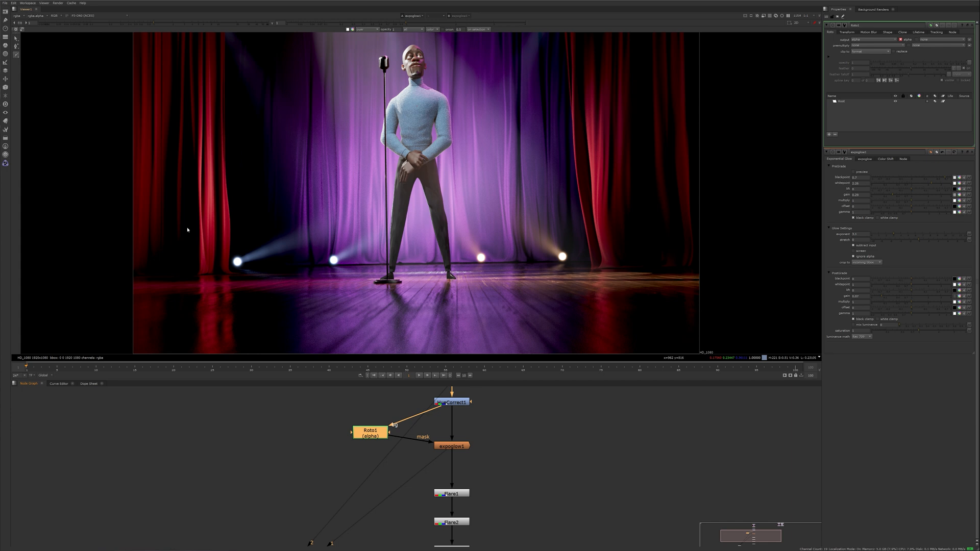
Draw a closed Bezier shape around the four footlights, reaching from the left curtain to the right curtain
click(218, 277)
click(214, 234)
drag(425, 211, 459, 209)
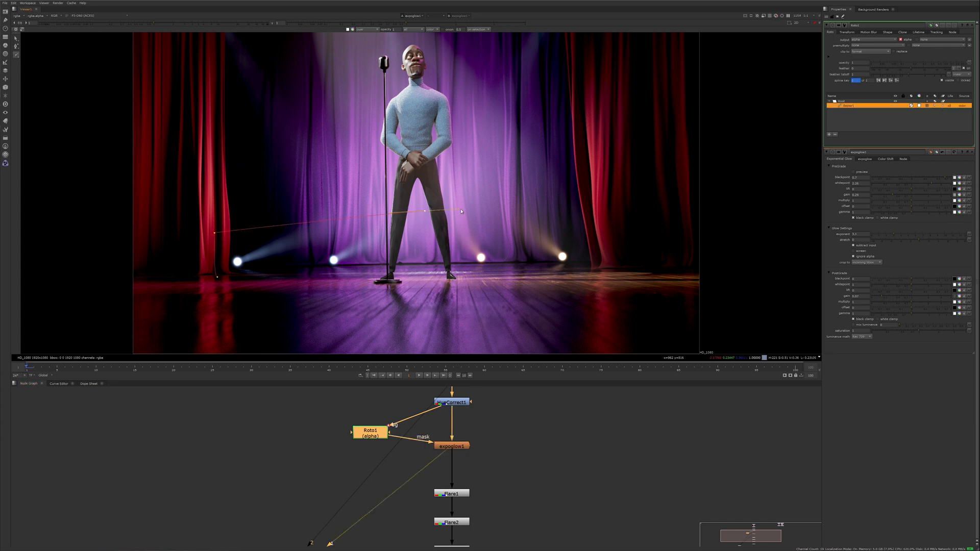
click(609, 229)
click(600, 289)
drag(217, 277, 195, 271)
click(343, 426)
drag(365, 437, 366, 437)
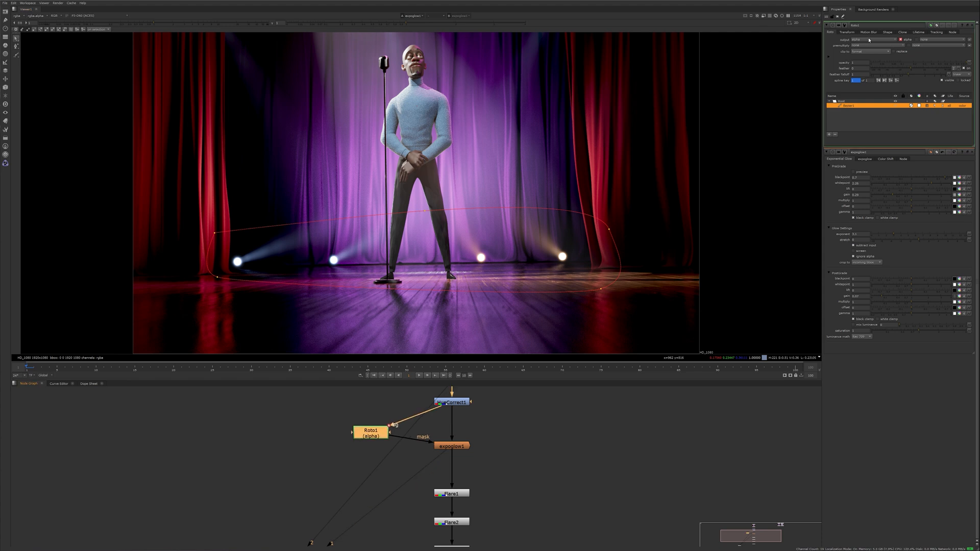
Reopen the expoglow node's settings, raise the exponent and lower the postgrade gain for a subtle footlight glow
click(458, 447)
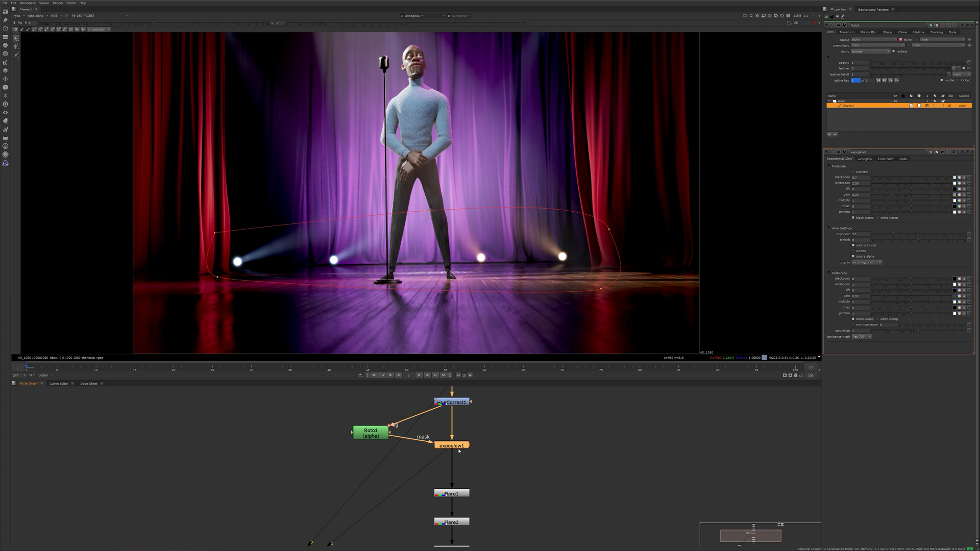
double_click(462, 447)
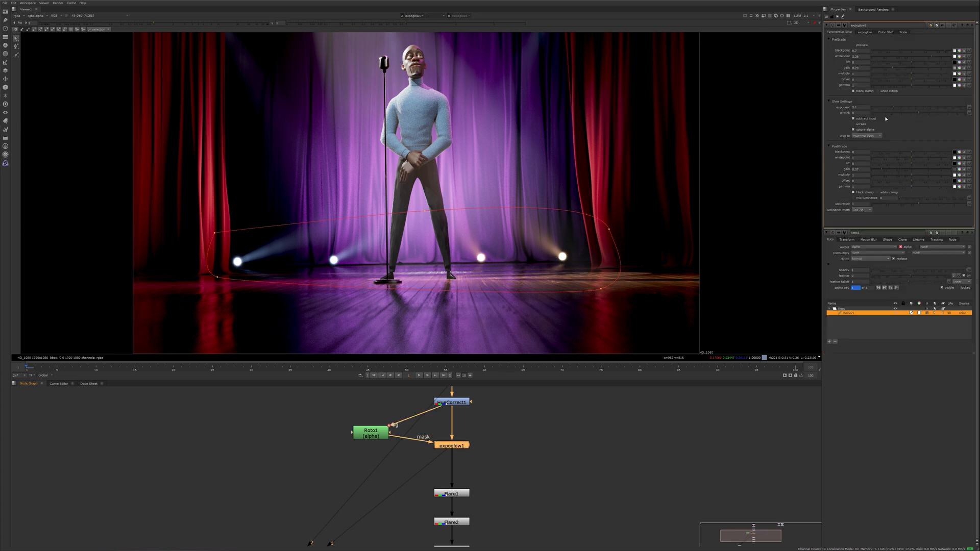
drag(459, 451, 459, 449)
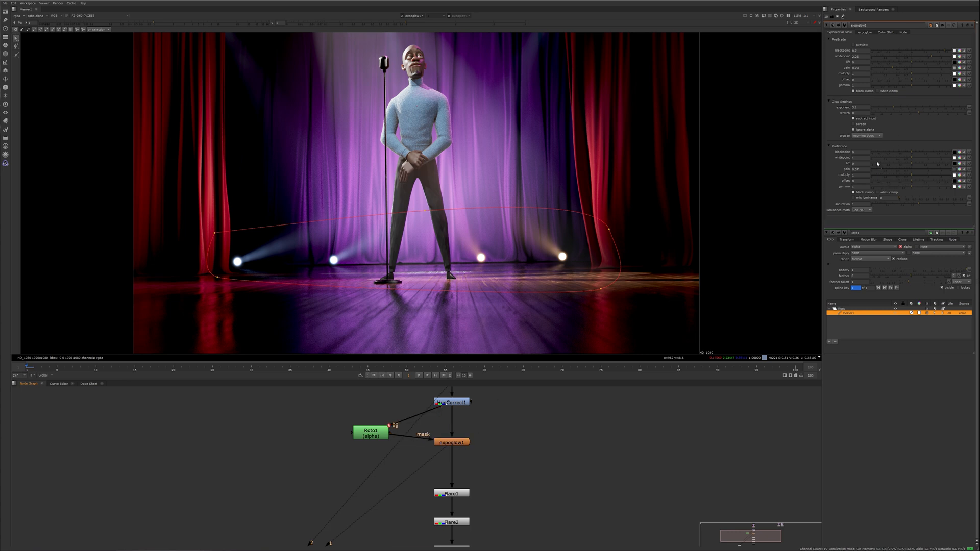
drag(901, 109, 922, 108)
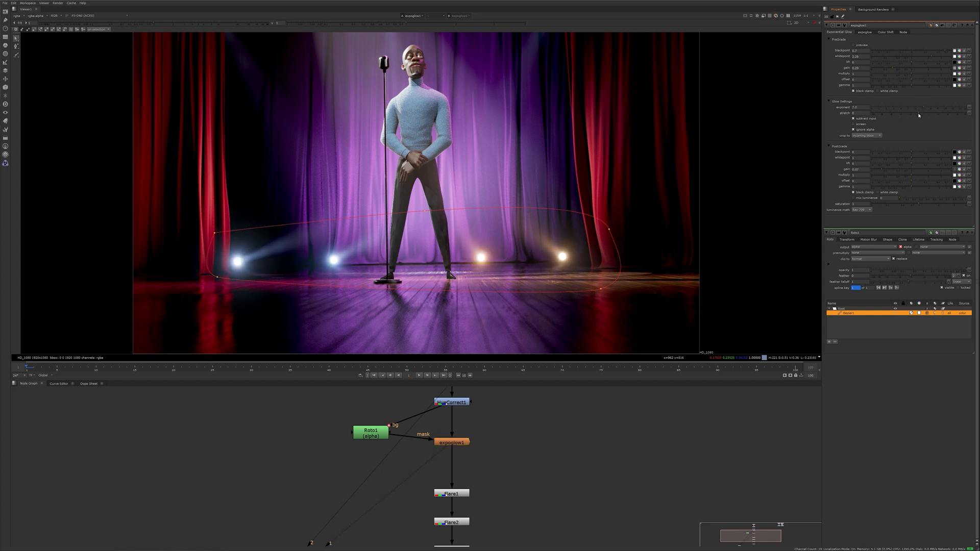
drag(881, 170, 876, 171)
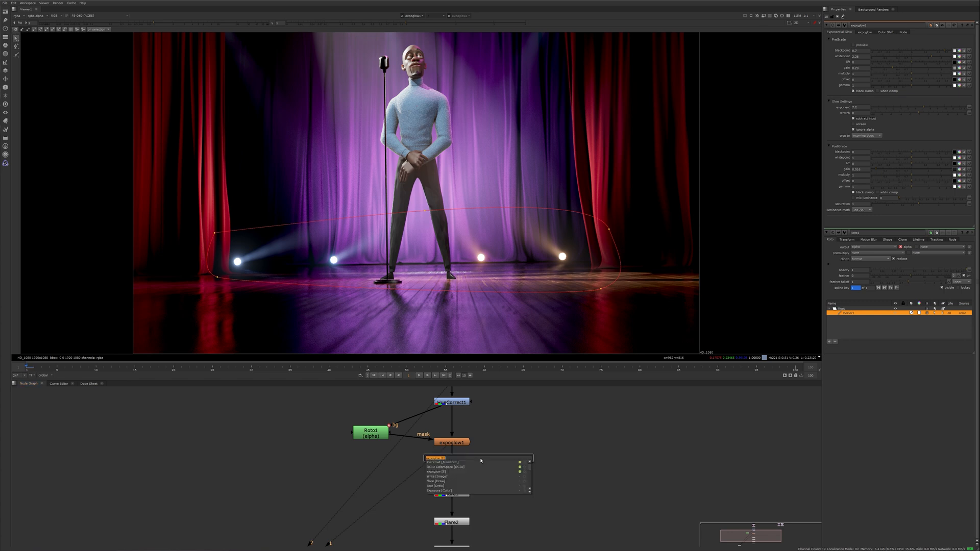
Duplicate the expoglow node, insert the copy between the original and the first Flare node, and open its settings
ctrl+click(464, 444)
ctrl+click(502, 457)
key(ctrl+v)
drag(507, 457, 454, 472)
double_click(454, 472)
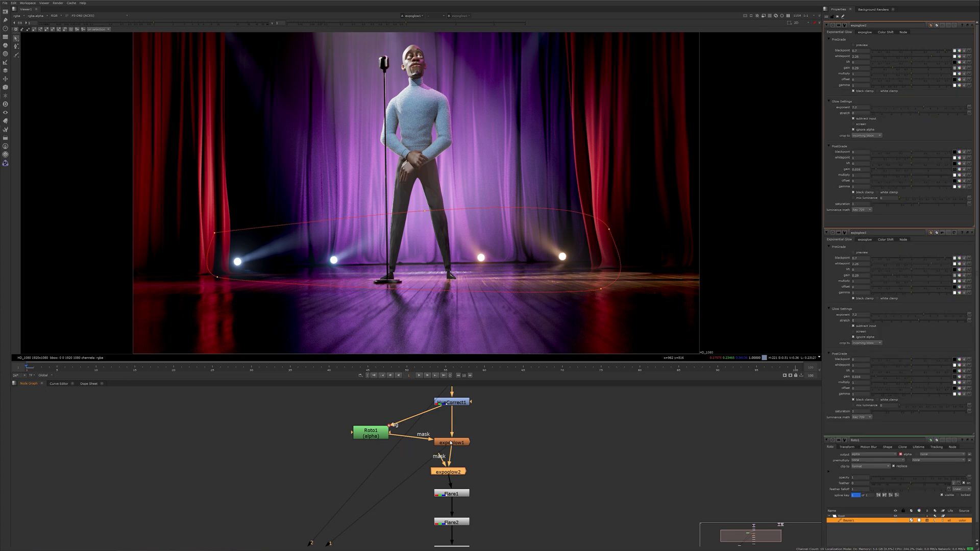
drag(451, 474, 450, 473)
middle_drag(420, 194, 426, 206)
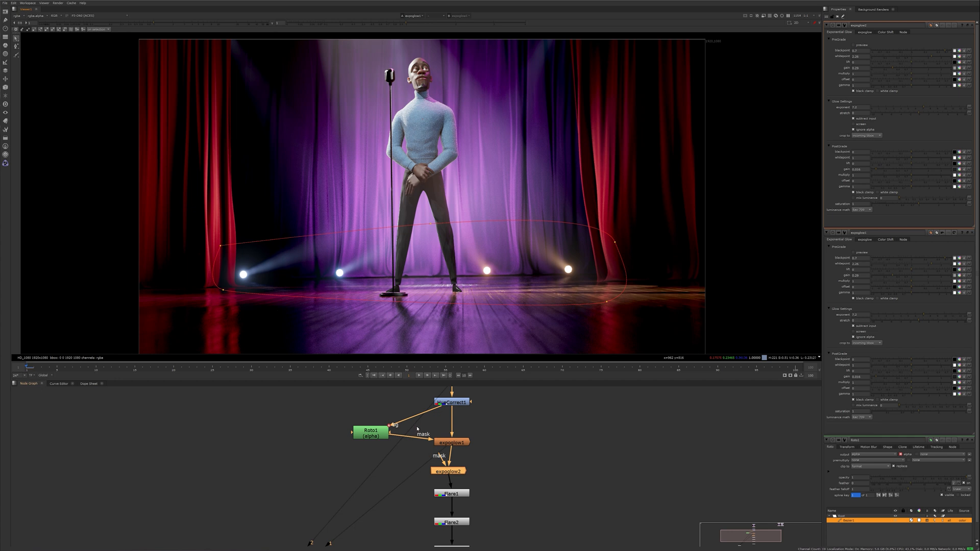
drag(456, 473, 456, 474)
middle_drag(426, 110, 429, 151)
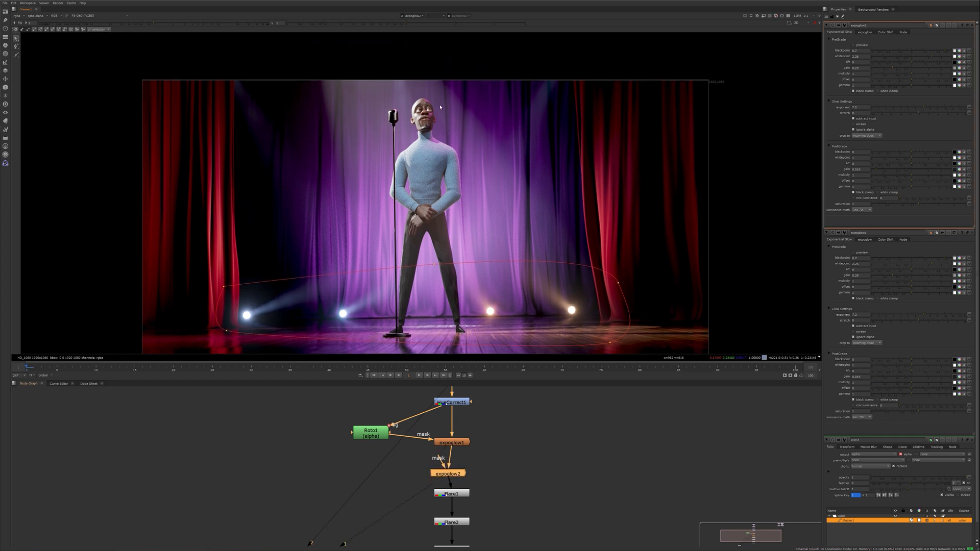
drag(452, 474, 452, 473)
click(456, 461)
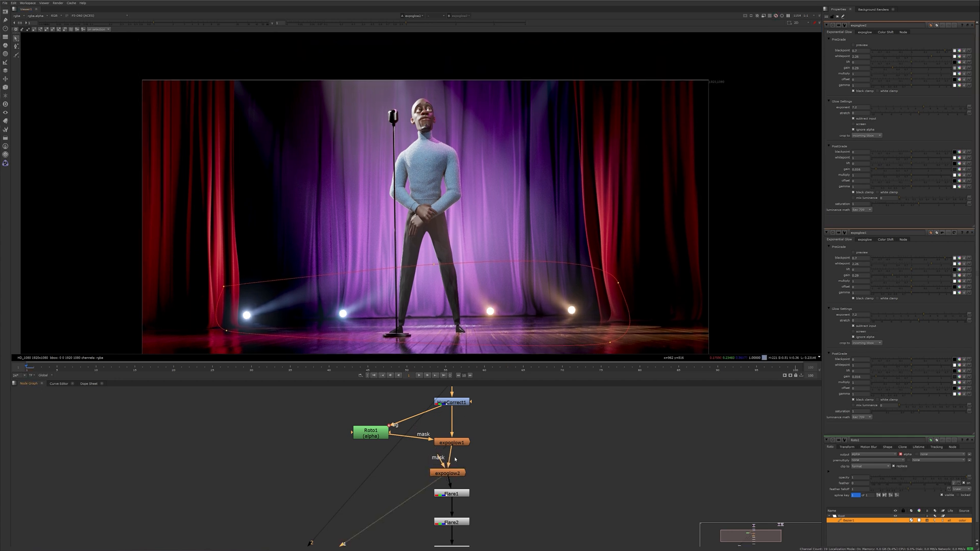
Check the second glow's pregrade preview, and tune its exponent and postgrade gain for a soft glow on the character
click(863, 46)
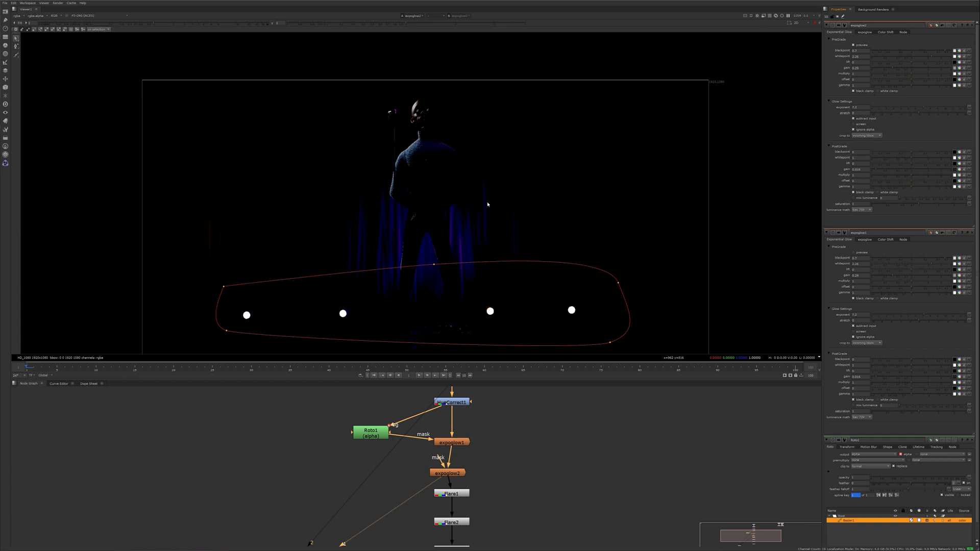
click(863, 45)
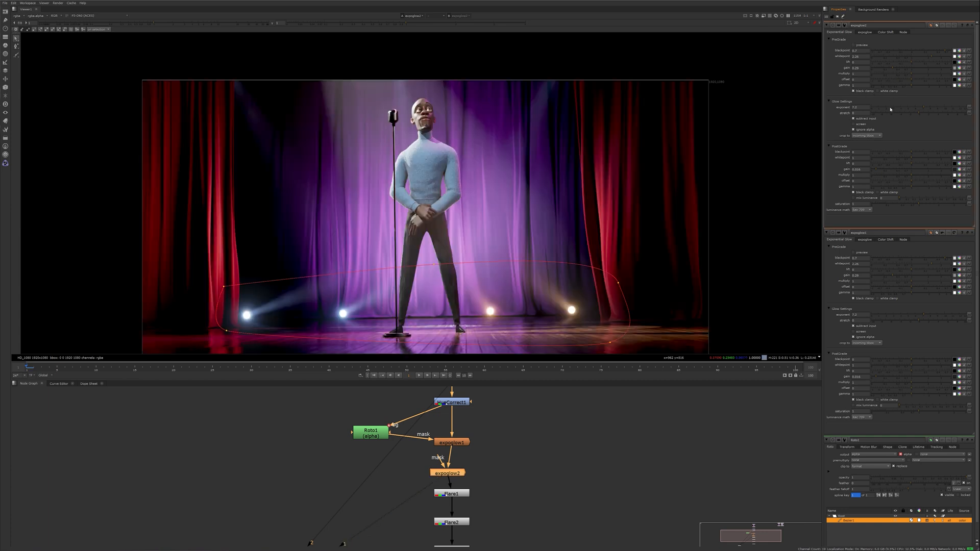
mouse_move(881, 168)
mouse_down()
mouse_move(916, 169)
mouse_move(899, 169)
mouse_up()
middle_drag(428, 146, 442, 207)
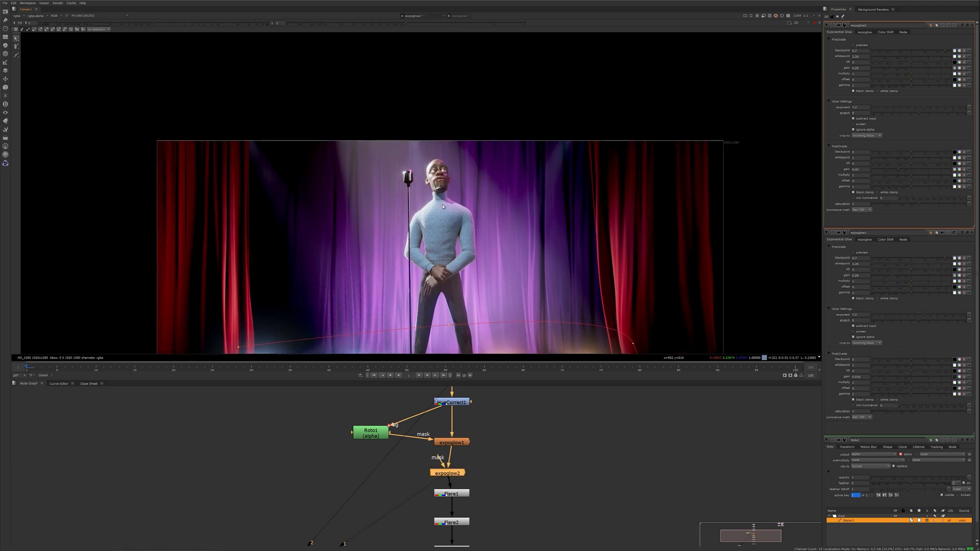
scroll(443, 207, up, 4)
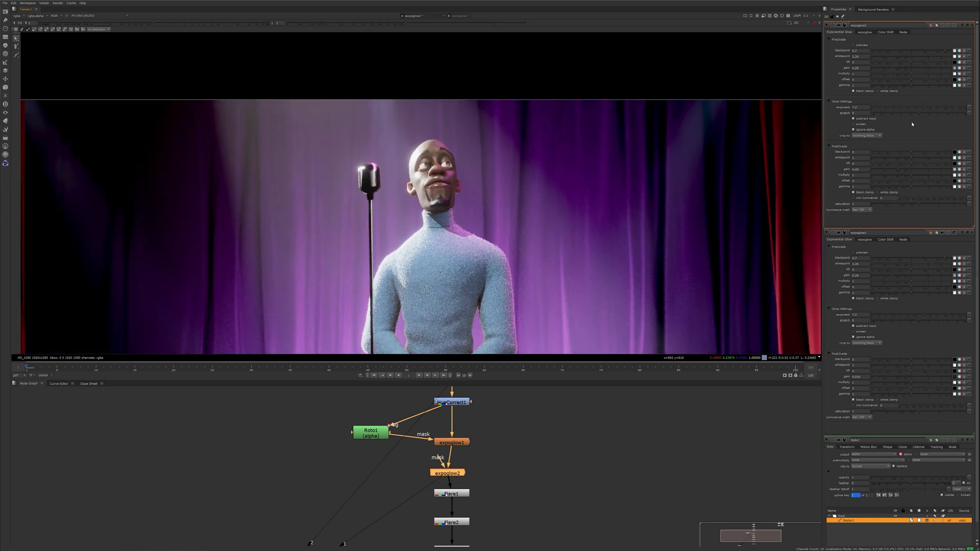
drag(899, 170, 891, 173)
drag(909, 113, 889, 113)
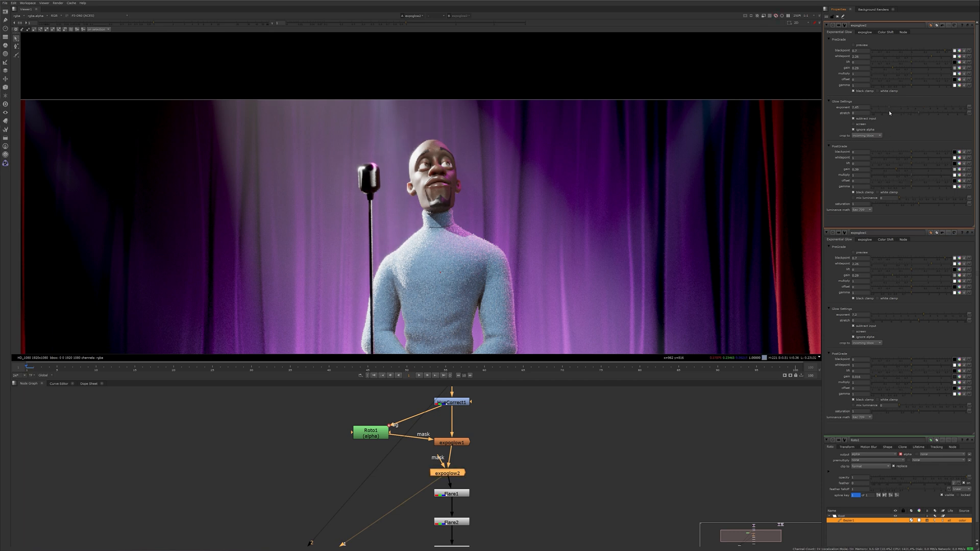
drag(898, 169, 913, 170)
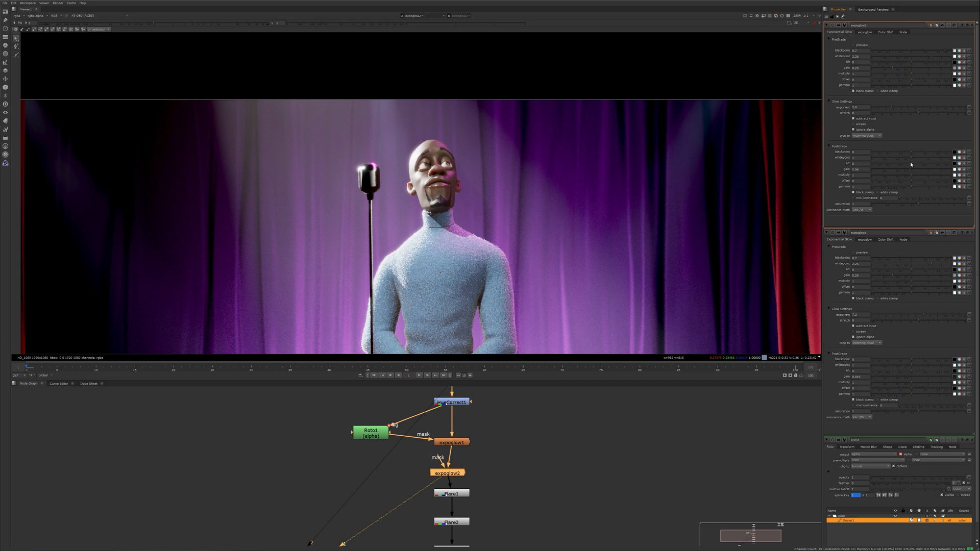
drag(891, 109, 895, 110)
scroll(508, 176, down, 4)
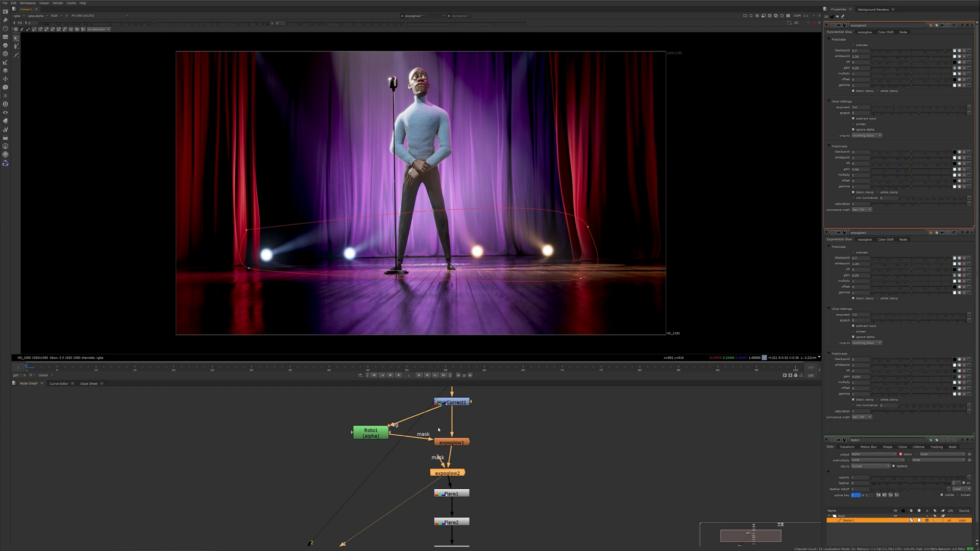
Duplicate the Roto node, feed the copy from the HueCorrect node, and connect it to the second expoglow's mask input
middle_drag(438, 430, 462, 415)
click(400, 421)
key(ctrl+c)
click(396, 441)
key(ctrl+v)
drag(394, 444, 472, 392)
drag(465, 452, 400, 454)
View the second Roto's alpha and invert its Bezier shape so the footlights are excluded from the mask
double_click(398, 459)
key(1)
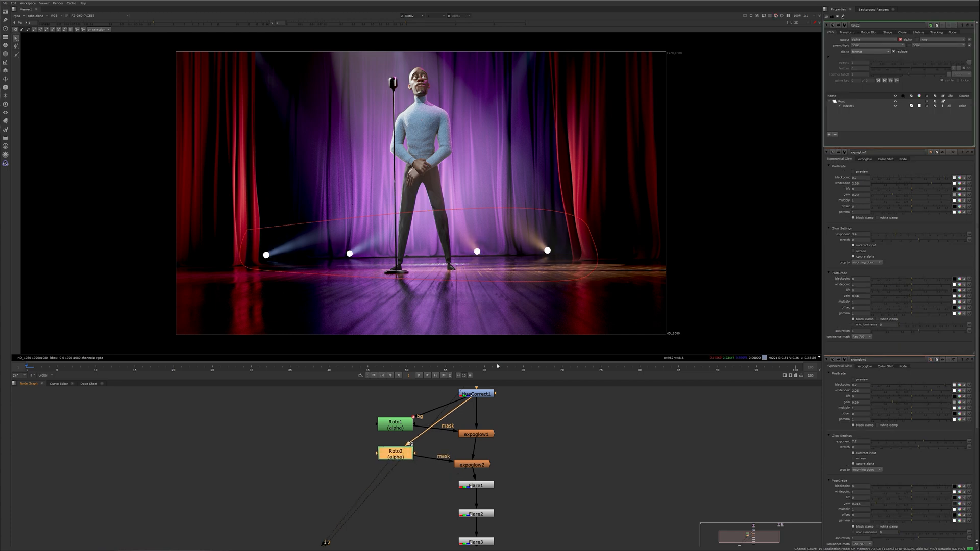
key(a)
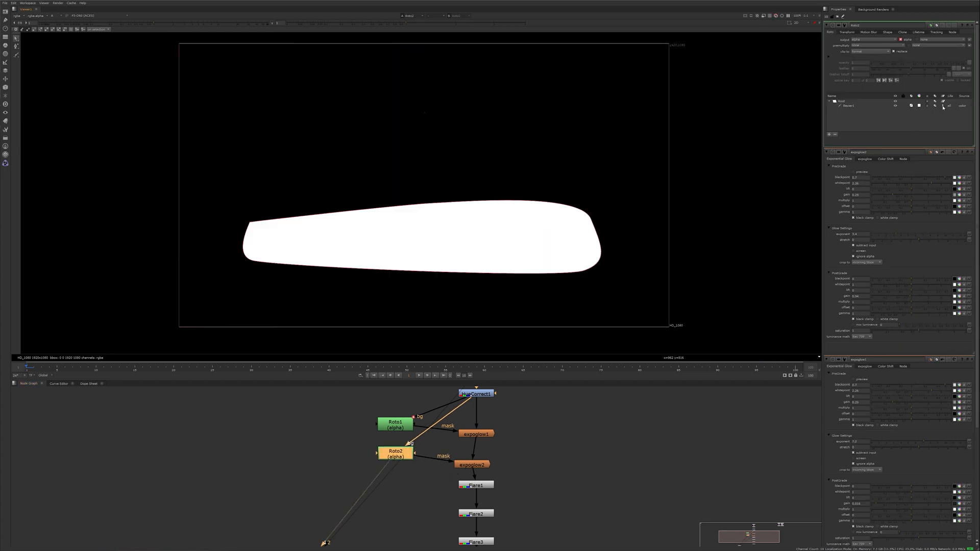
click(930, 108)
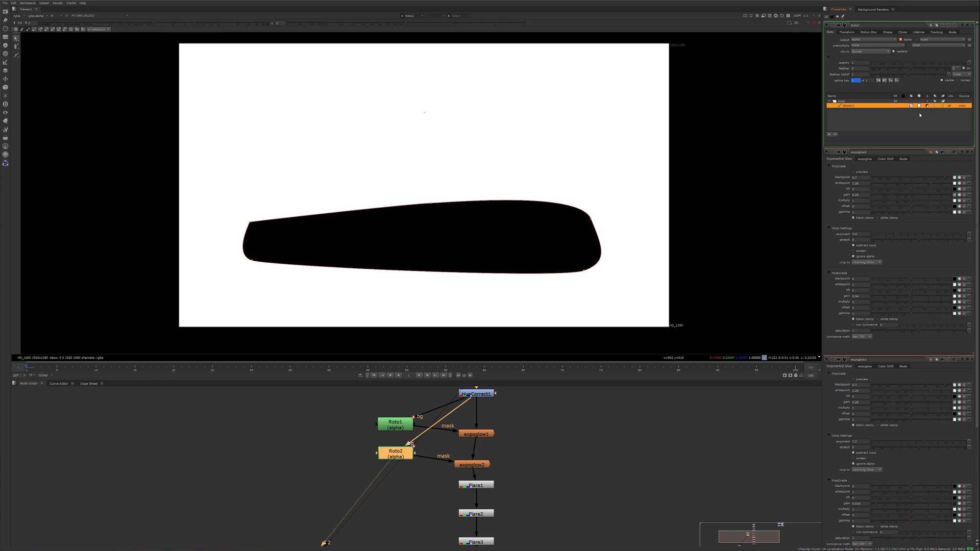
click(564, 429)
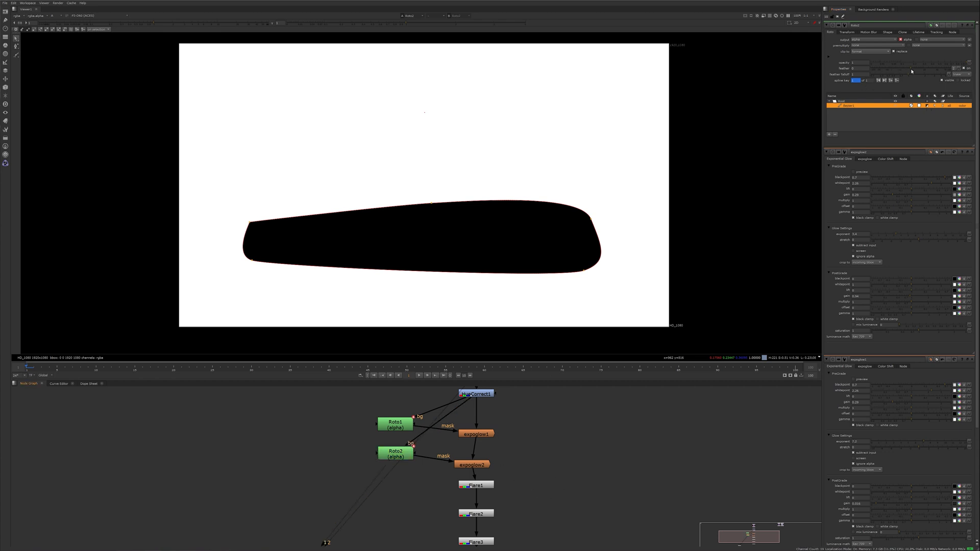
Feather the inverted shape widely and smooth the feather curve at its upper-left point
drag(910, 70, 951, 70)
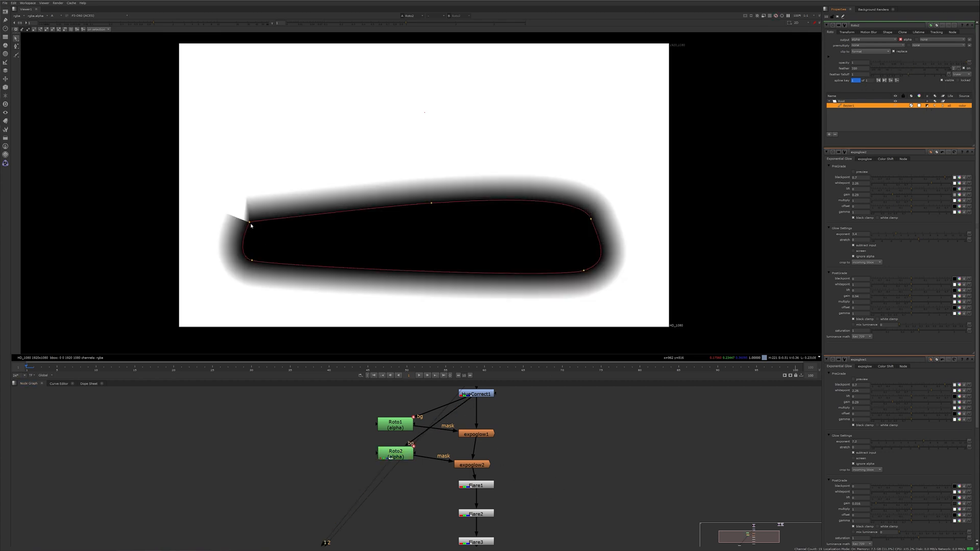
drag(248, 221, 249, 219)
middle_drag(248, 219, 249, 219)
scroll(248, 218, up, 5)
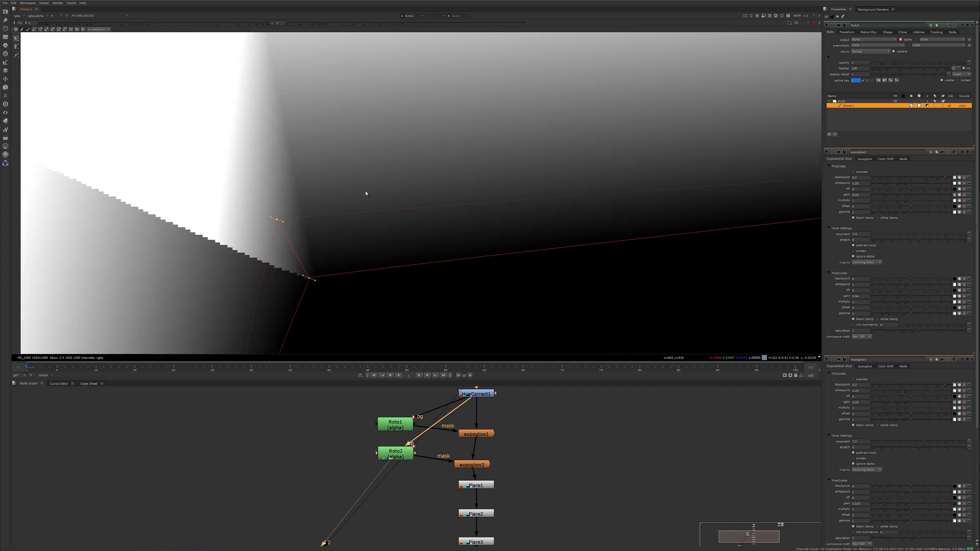
drag(258, 242, 243, 248)
click(284, 213)
click(277, 218)
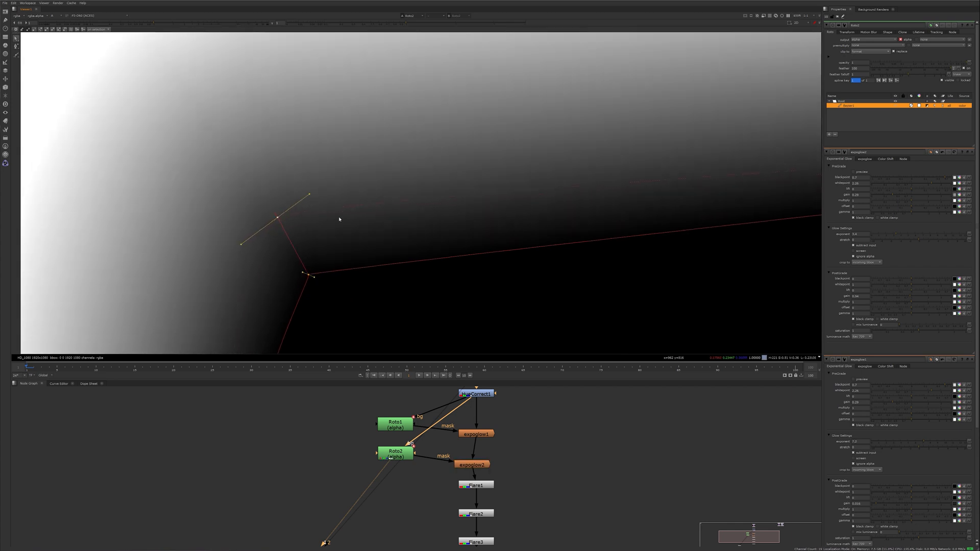
key(f)
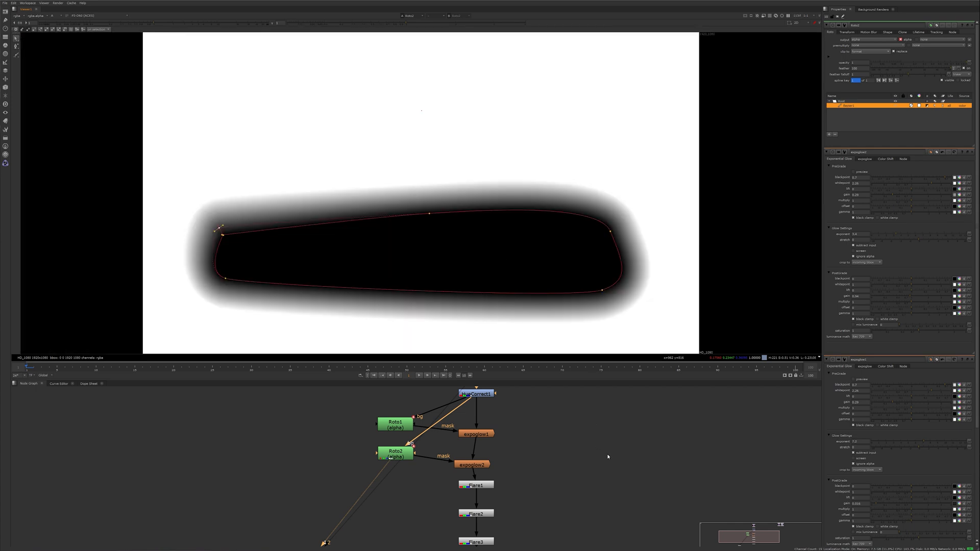
View the second expoglow node's output in full colour
click(462, 467)
key(2)
key(a)
middle_drag(468, 271, 469, 266)
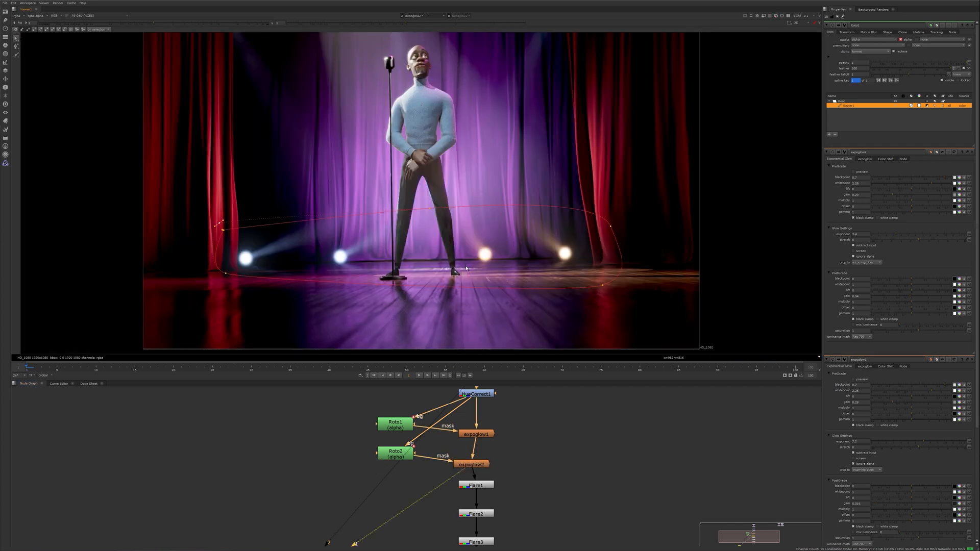
Compare the outputs of both expoglow nodes and the second Roto, leaving the second expoglow in view
click(543, 449)
click(483, 434)
key(1)
click(481, 464)
key(1)
double_click(480, 464)
click(396, 456)
key(1)
double_click(396, 455)
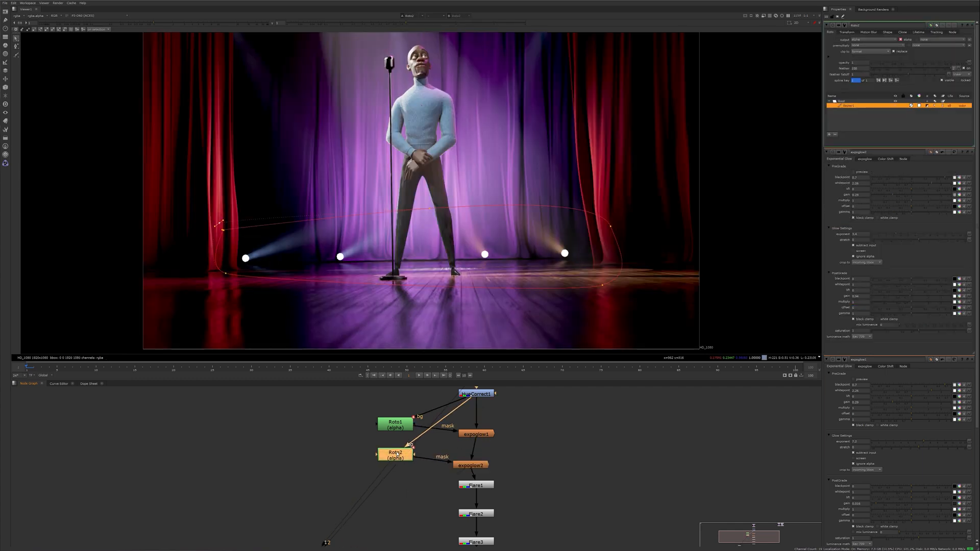
click(473, 466)
key(1)
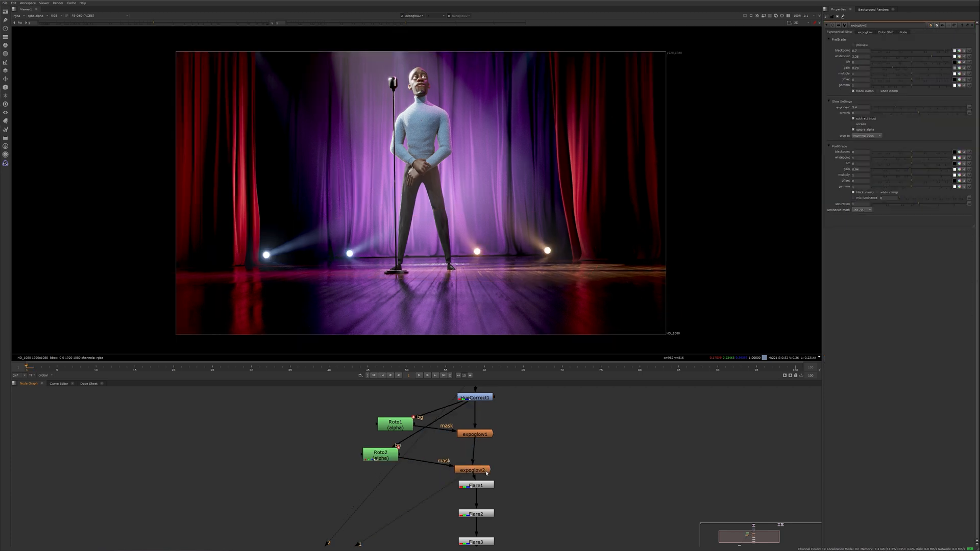
click(483, 471)
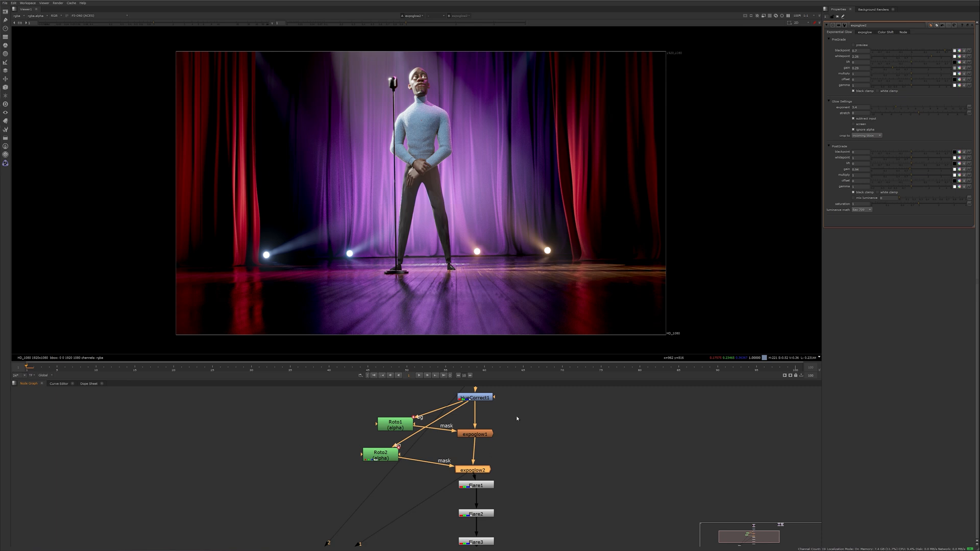
Enable the rgba.alpha mask channel on both expoglow nodes and align the two nodes with the main chain
click(865, 33)
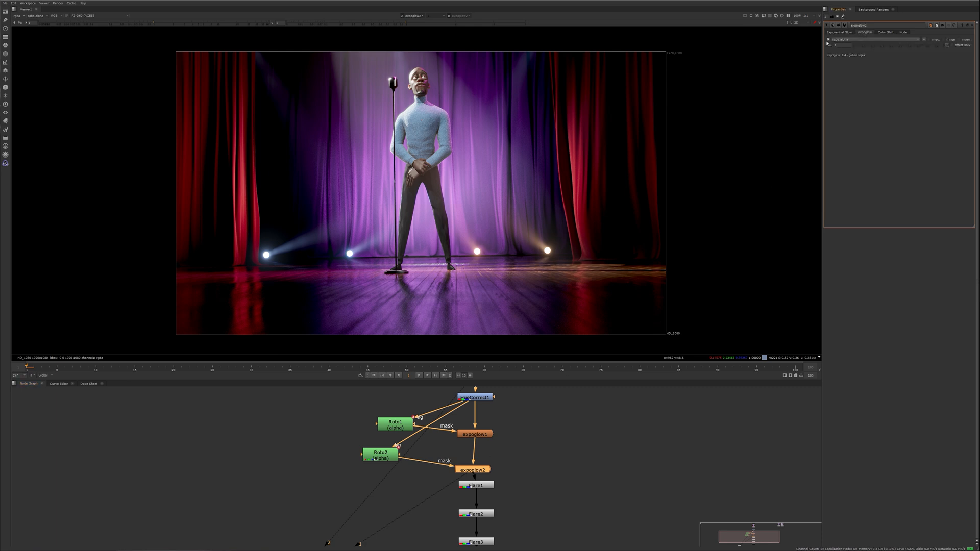
click(474, 435)
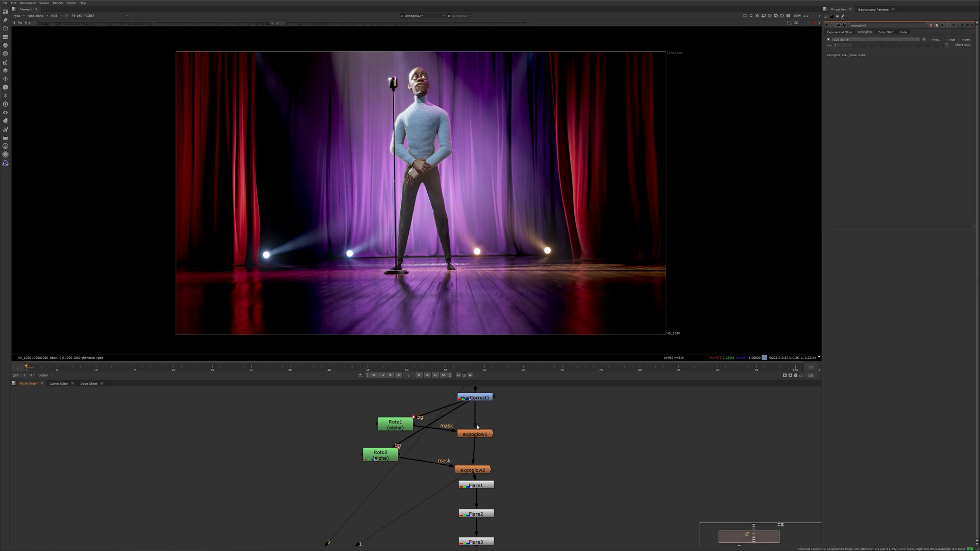
drag(475, 434, 480, 435)
double_click(480, 436)
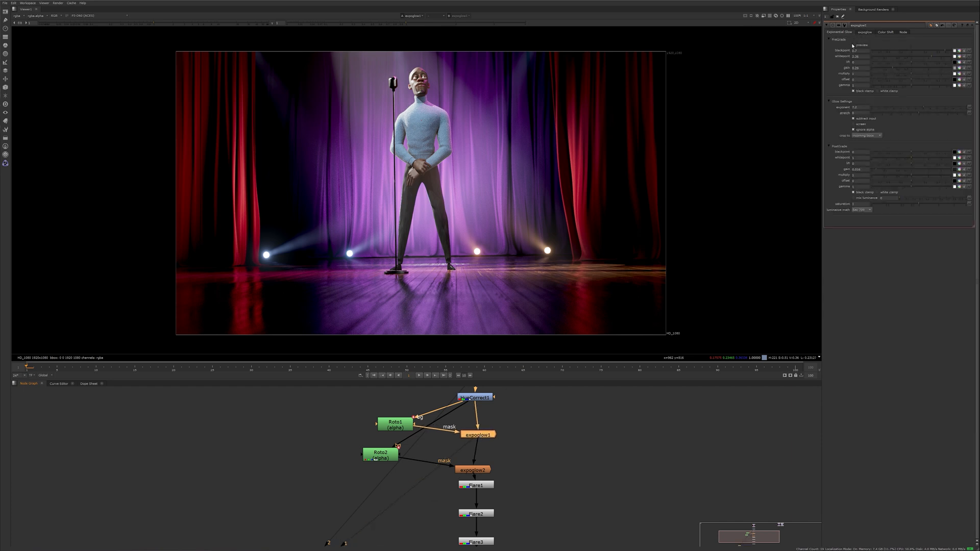
click(865, 32)
click(828, 40)
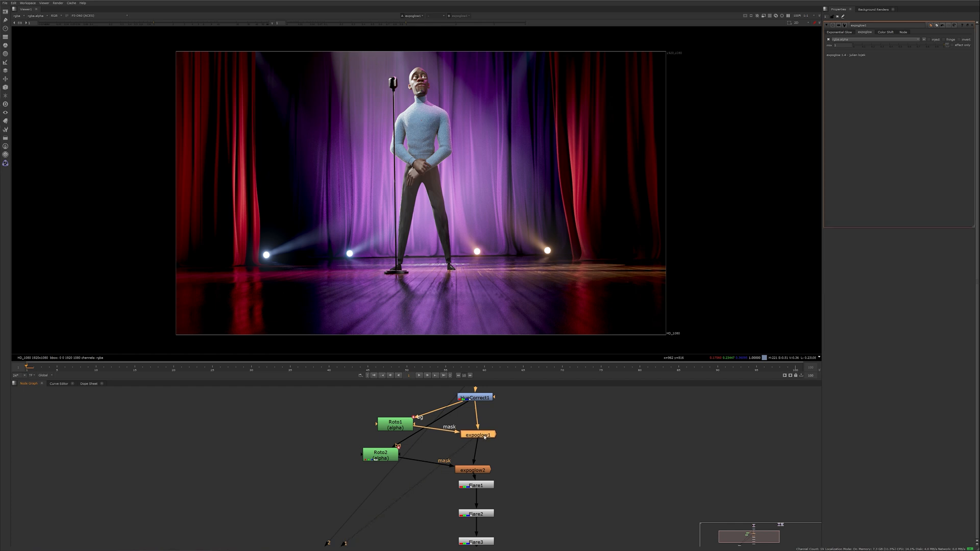
drag(479, 472, 483, 473)
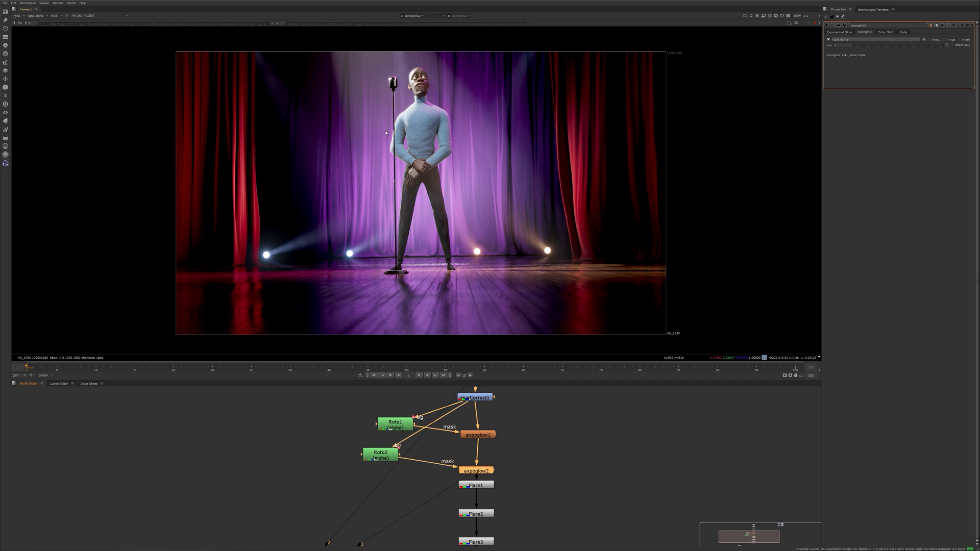
View the output of the last Flare node in the chain
click(530, 482)
middle_drag(532, 485, 530, 467)
middle_drag(529, 501, 532, 430)
click(469, 483)
key(1)
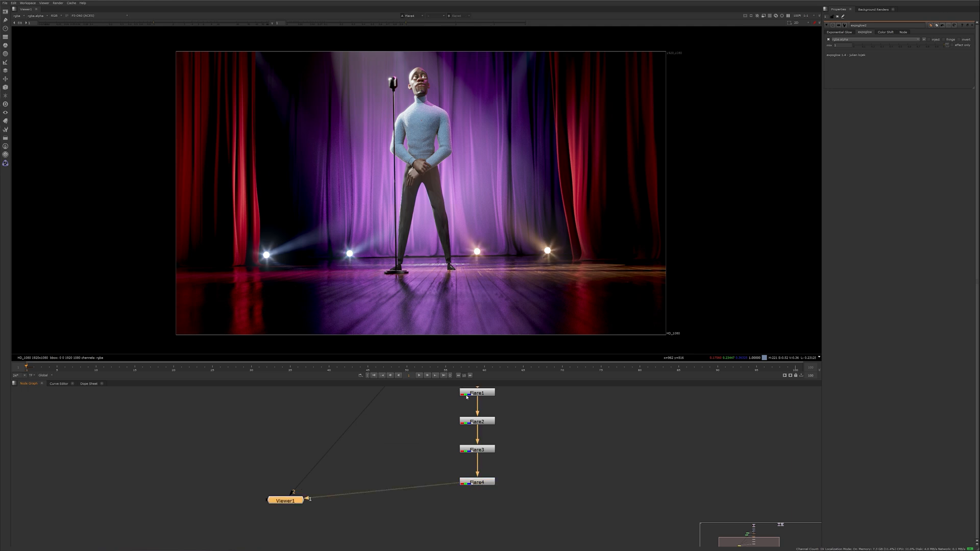
Add a Chromatic_Aberration node after Flare4 and view its output
click(485, 534)
middle_drag(505, 532, 500, 496)
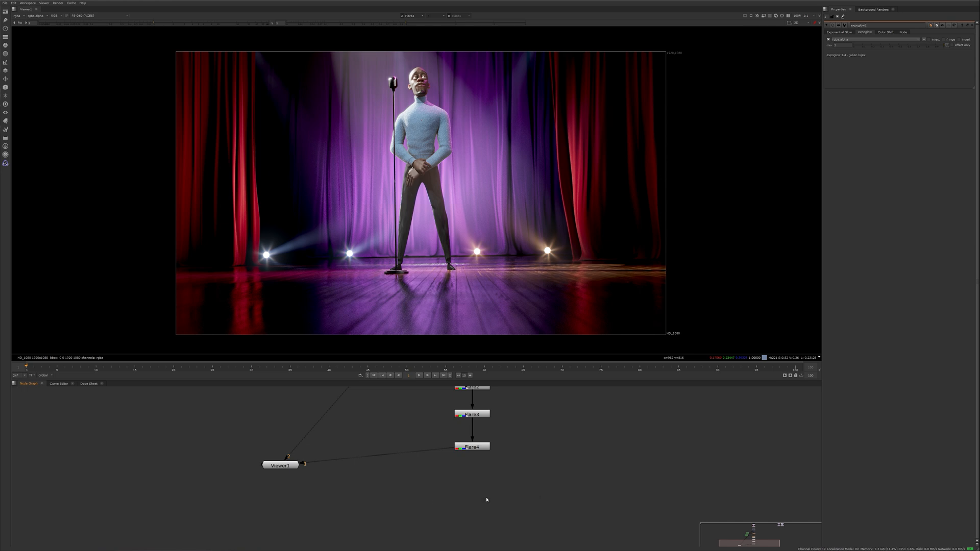
key(Tab)
text(chrom)
key(Down)
key(Down)
key(Down)
drag(498, 494, 479, 488)
key(1)
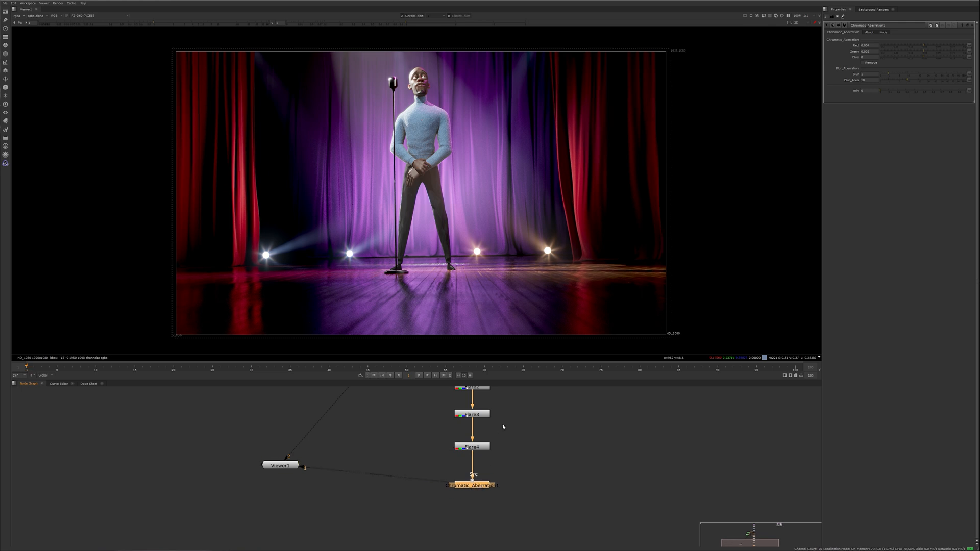
Compare the red curtain edges near the left footlight with the Chromatic_Aberration node disabled and enabled
middle_drag(368, 288, 506, 233)
scroll(374, 197, up, 10)
scroll(473, 180, down, 9)
middle_drag(446, 179, 493, 245)
scroll(527, 163, up, 10)
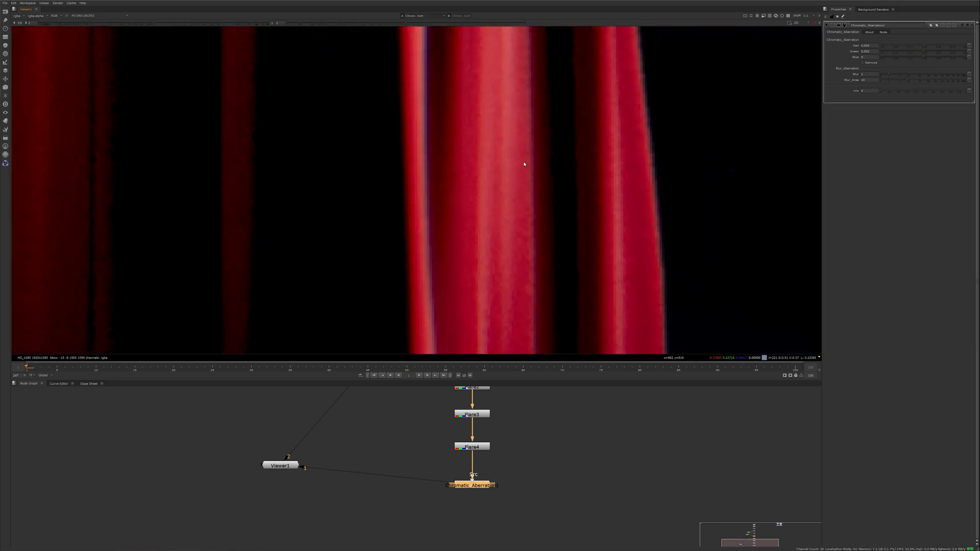
scroll(474, 164, down, 7)
middle_drag(453, 220, 459, 258)
click(476, 485)
key(d)
key(d)
key(d)
key(d)
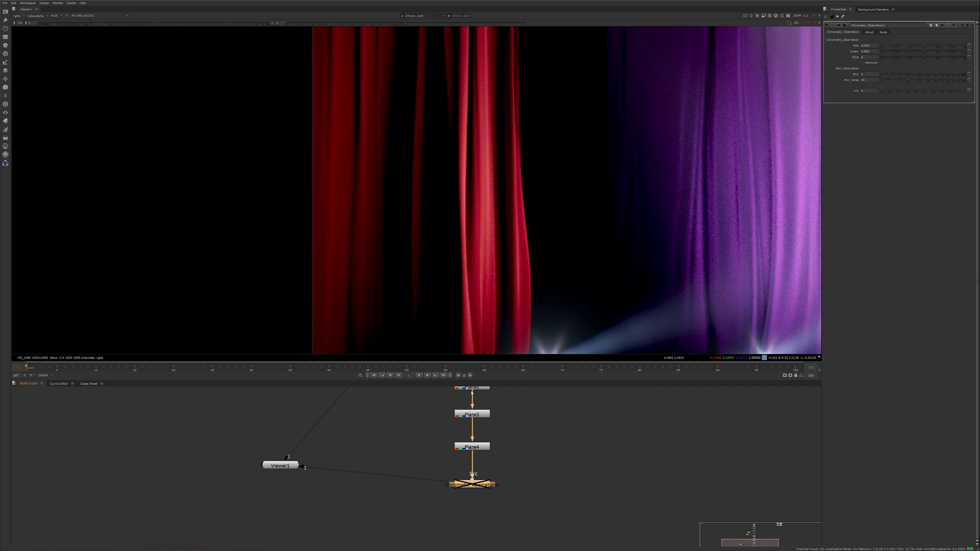
scroll(490, 173, up, 3)
scroll(459, 204, down, 10)
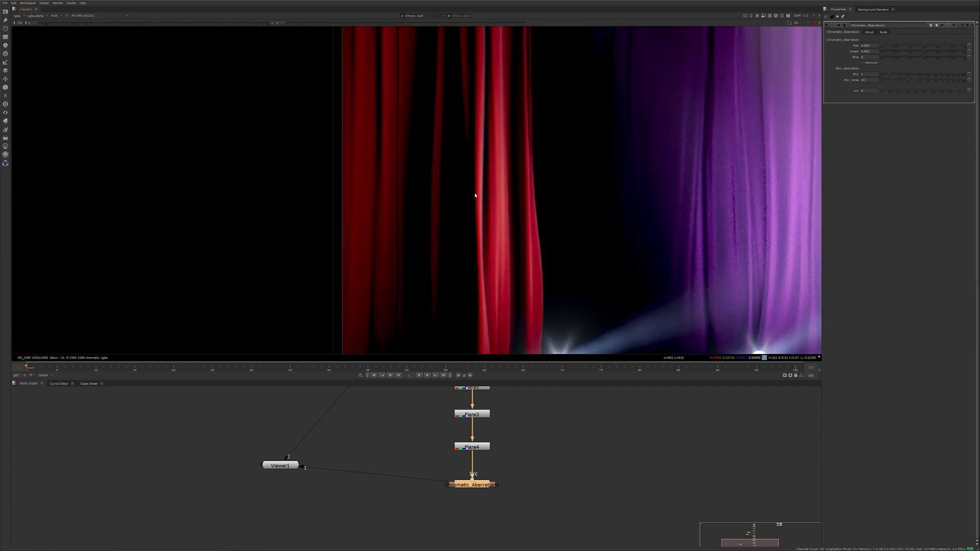
Examine the colour fringing on the red curtain beyond the warm footlights and across the full frame
middle_drag(576, 239, 526, 245)
scroll(526, 245, up, 5)
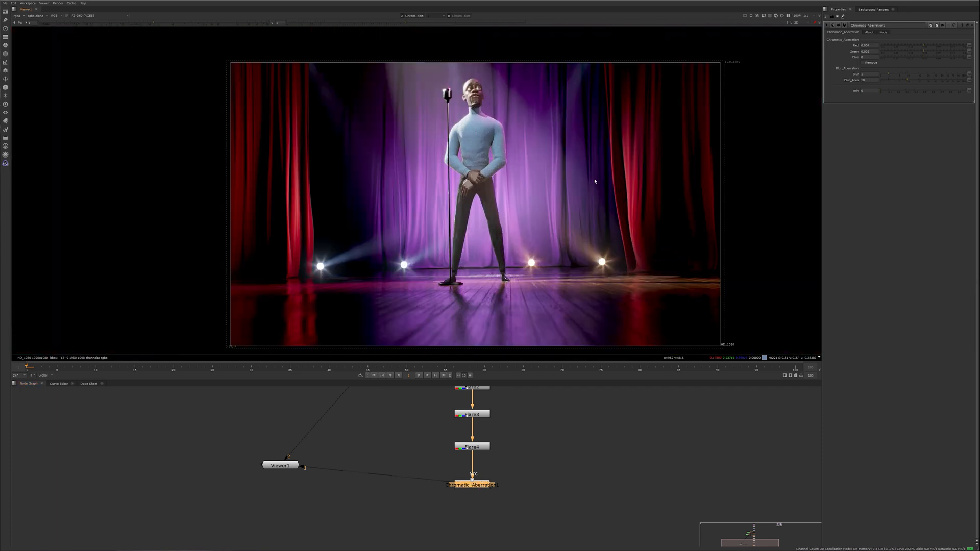
middle_drag(652, 167, 574, 197)
scroll(576, 195, up, 8)
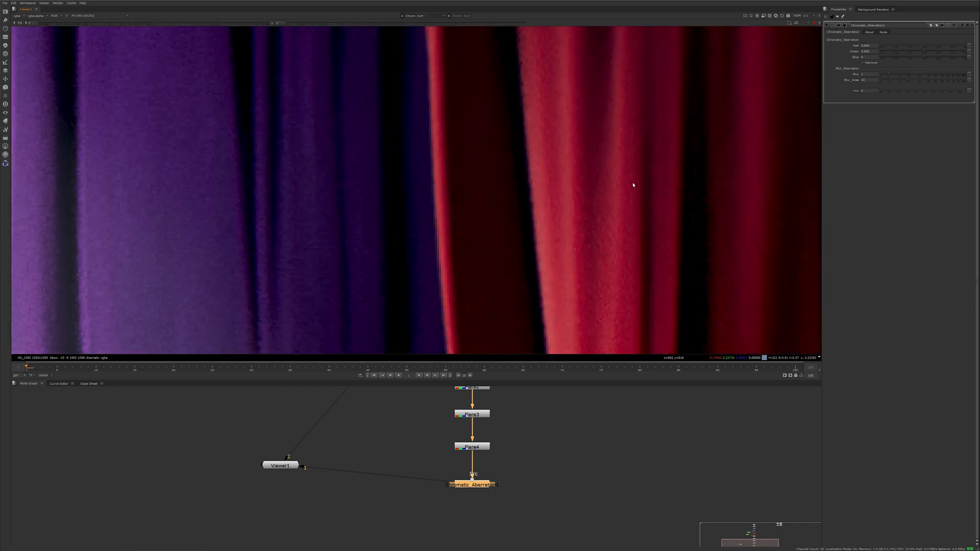
scroll(648, 190, down, 12)
scroll(638, 192, up, 4)
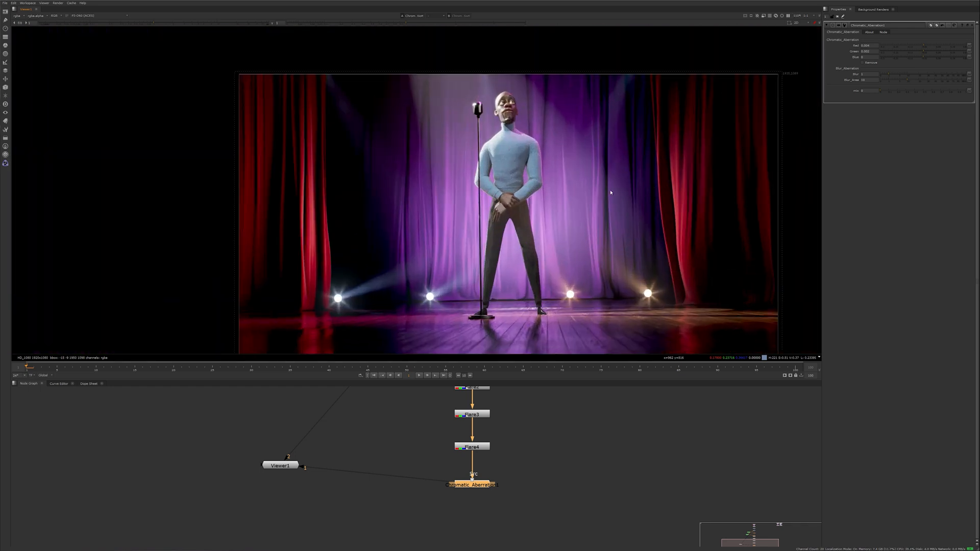
click(452, 482)
click(471, 484)
middle_drag(694, 151, 677, 153)
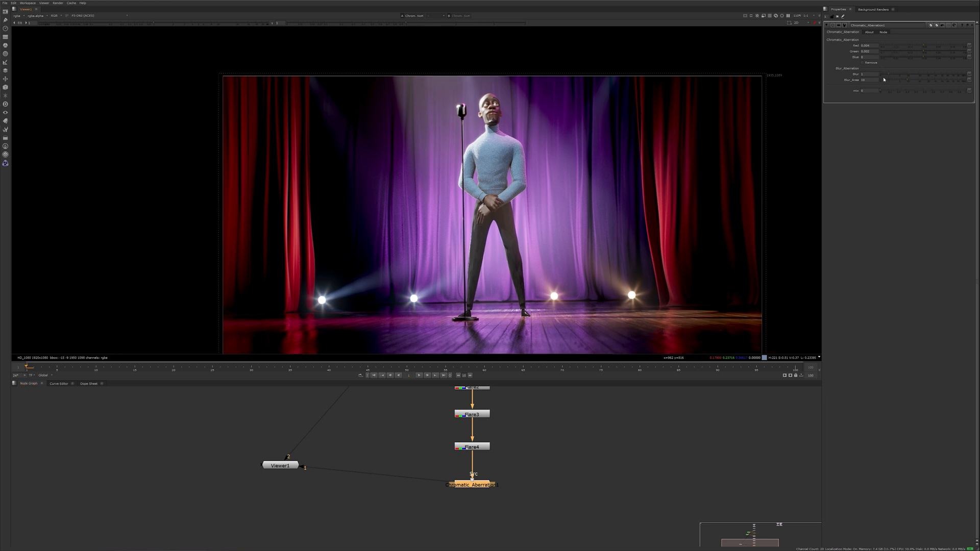
scroll(707, 167, up, 5)
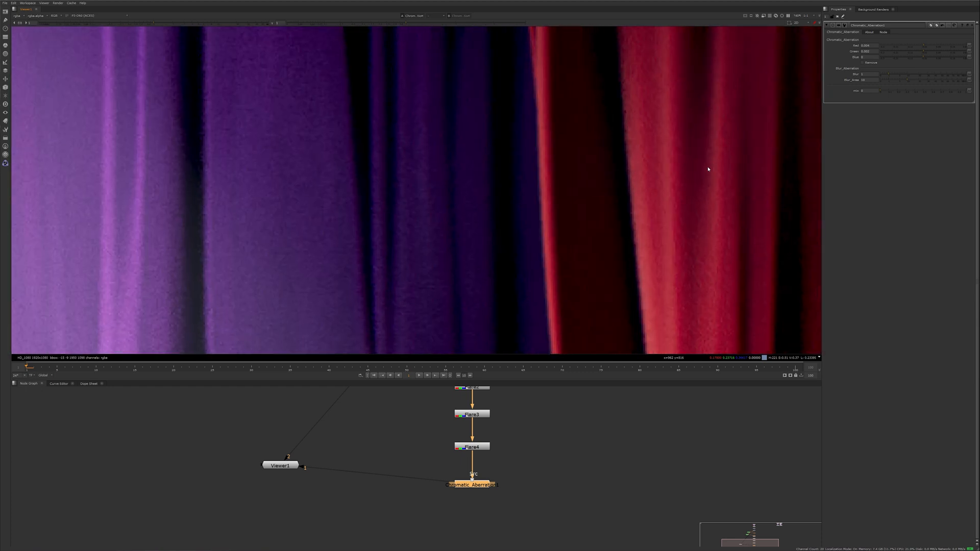
scroll(654, 167, down, 7)
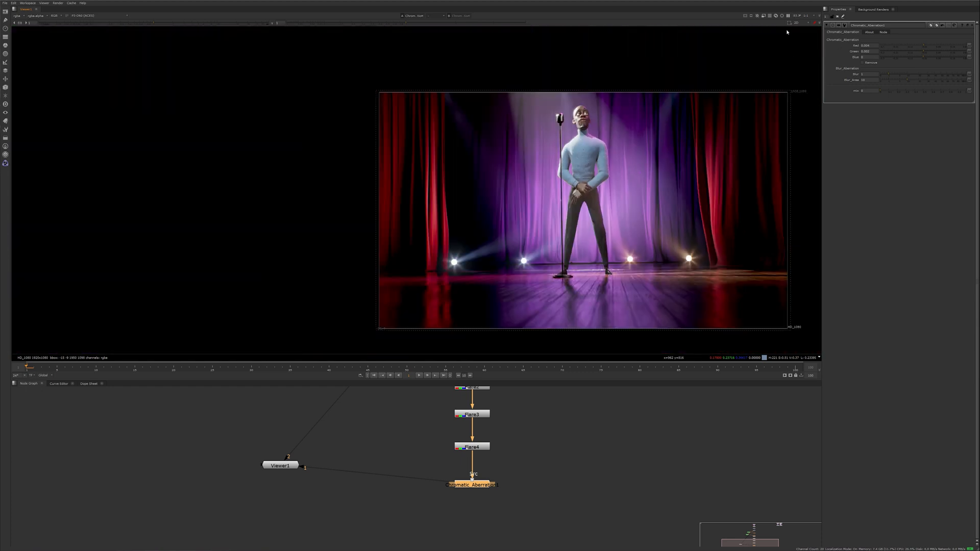
middle_drag(642, 144, 582, 131)
scroll(582, 131, up, 1)
middle_drag(569, 164, 574, 150)
Load the original Read1 render and the Chromatic_Aberration output into separate viewer inputs and compare them
middle_drag(539, 454, 537, 503)
scroll(535, 460, down, 3)
middle_drag(518, 392, 477, 471)
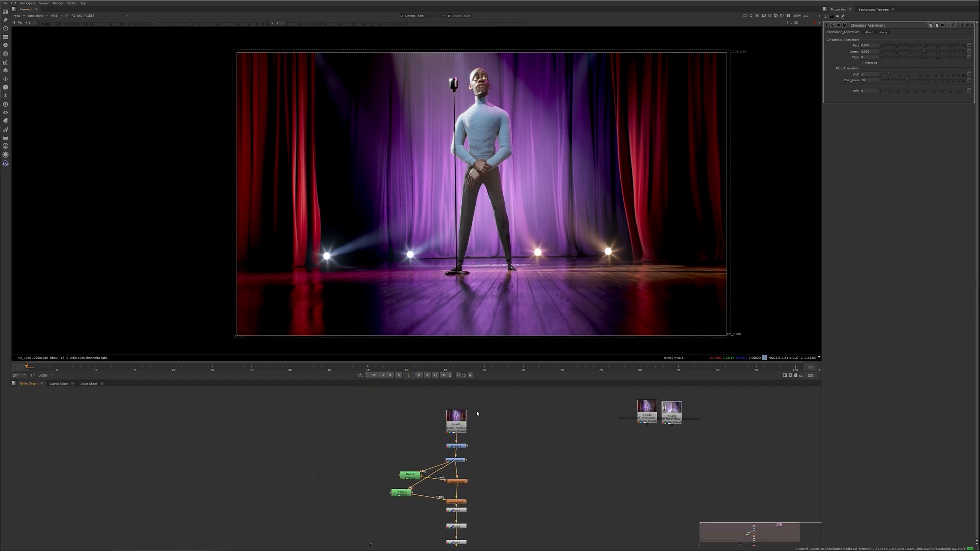
click(458, 423)
key(1)
middle_drag(498, 489, 499, 399)
click(461, 493)
key(2)
key(1)
key(2)
key(1)
key(2)
Examine the composited character up close, and recheck the full frame against the original render
scroll(467, 164, up, 6)
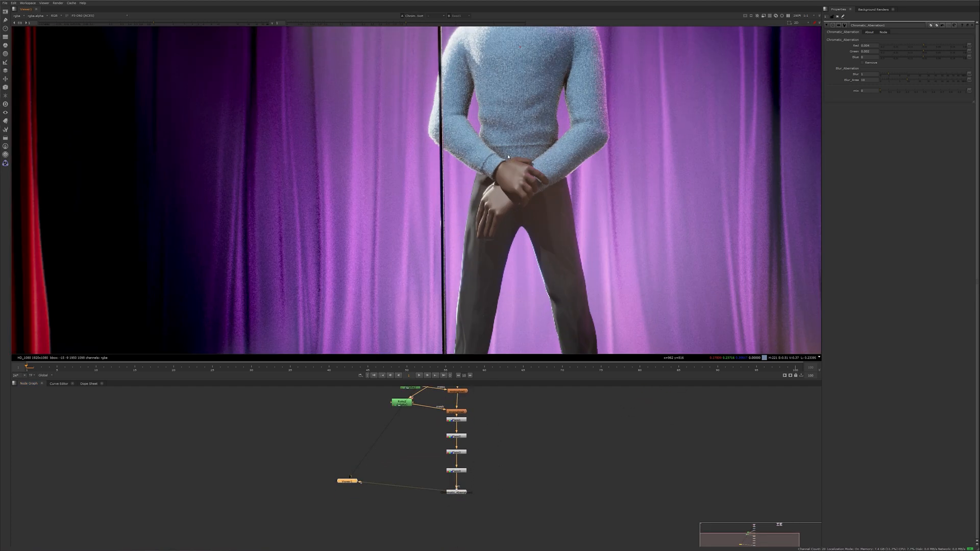
middle_drag(475, 163, 478, 347)
scroll(496, 178, down, 5)
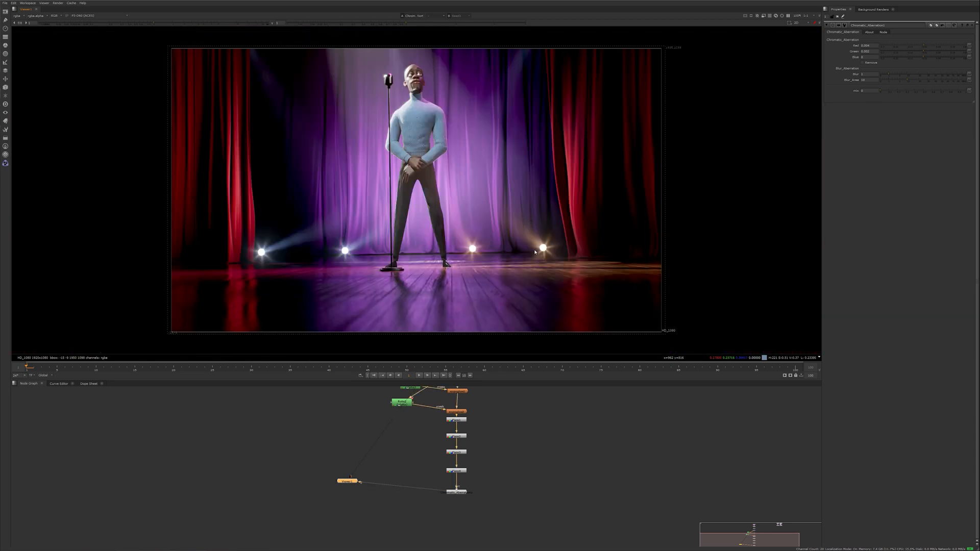
middle_drag(479, 210, 519, 223)
scroll(544, 211, down, 1)
scroll(541, 210, down, 2)
scroll(533, 213, up, 2)
scroll(520, 216, down, 1)
key(1)
key(2)
key(1)
key(2)
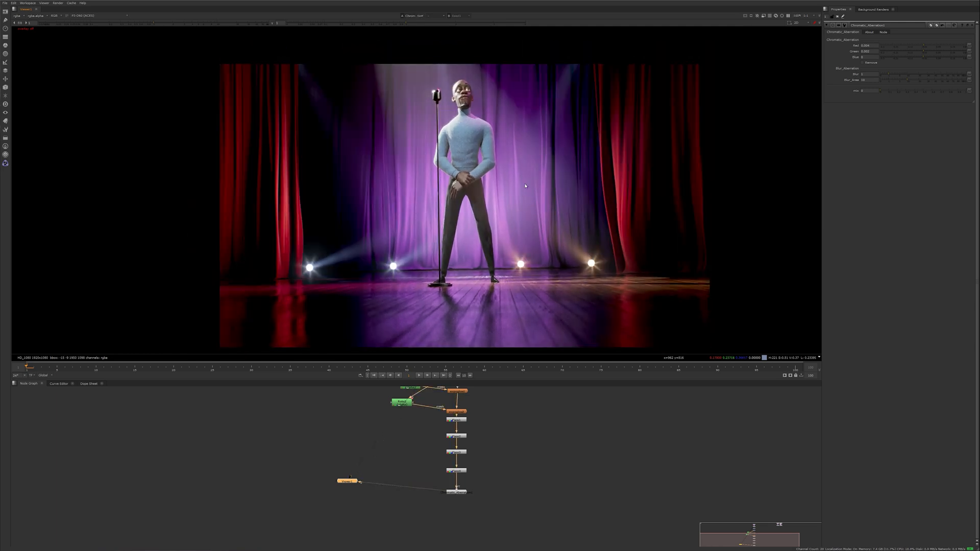
key(1)
key(2)
key(1)
key(2)
View the Read2 hero render and examine its character and stage lighting
middle_drag(530, 443, 504, 494)
middle_drag(484, 389, 461, 430)
middle_drag(602, 419, 513, 436)
scroll(513, 436, up, 7)
click(507, 434)
scroll(508, 435, down, 4)
drag(508, 440, 485, 440)
key(1)
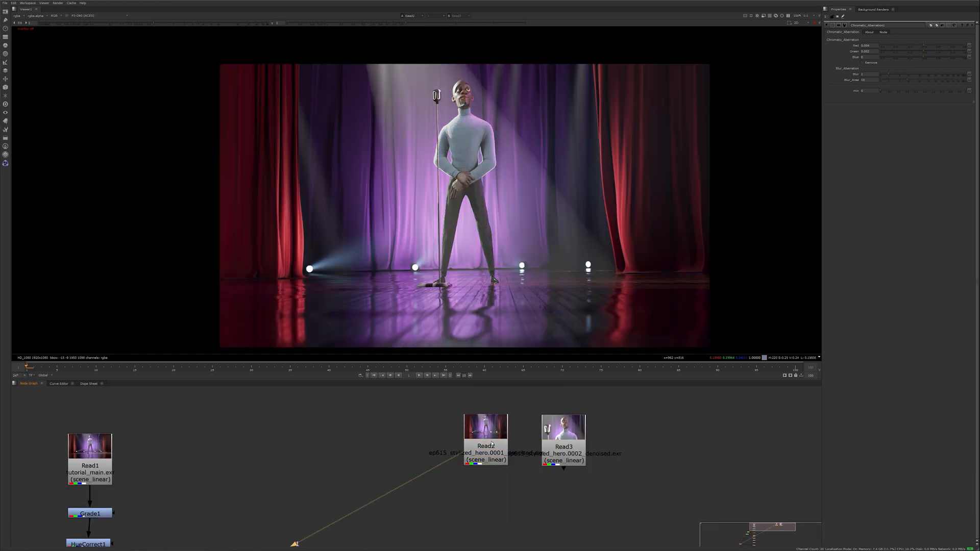
middle_drag(417, 444, 441, 464)
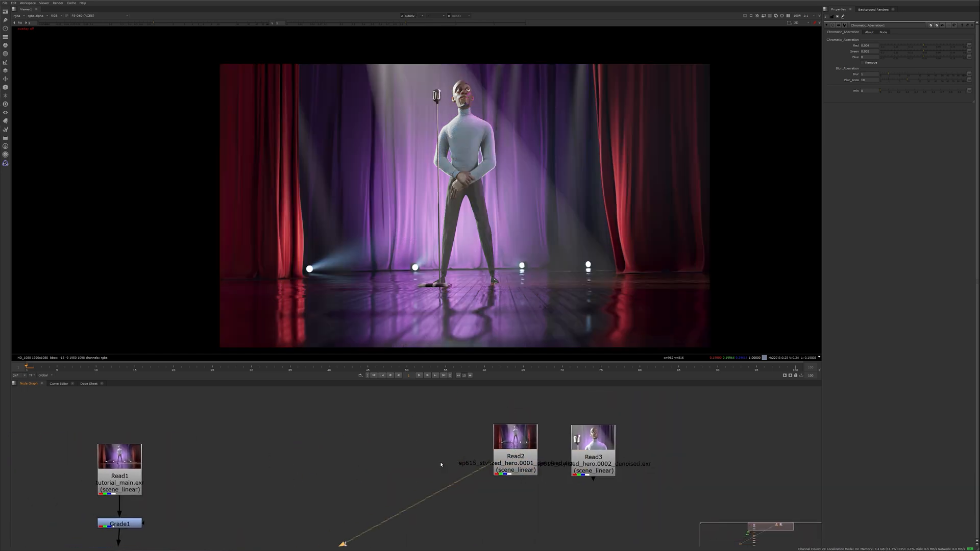
middle_drag(360, 419, 390, 403)
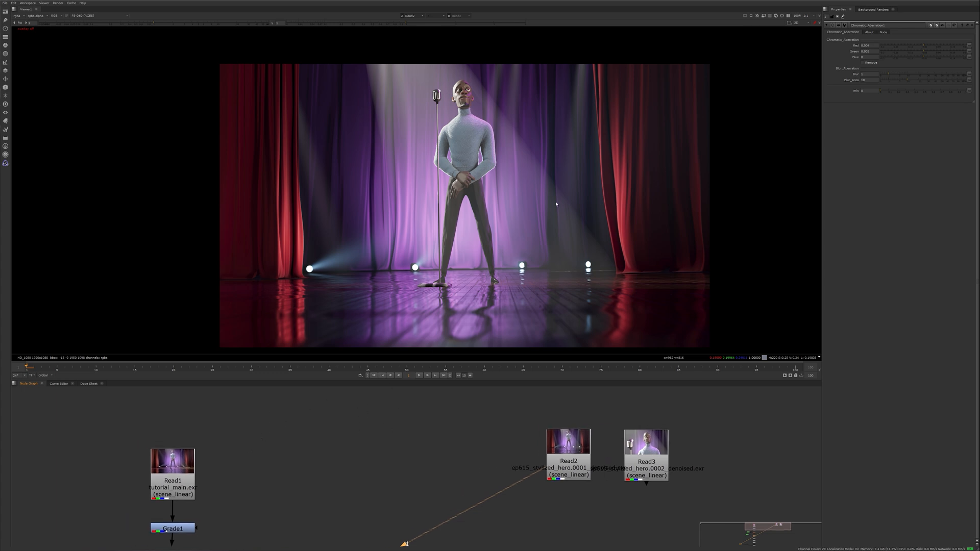
scroll(472, 136, up, 6)
scroll(542, 151, down, 5)
middle_drag(543, 151, 497, 122)
Return the viewer to the Chromatic_Aberration output at the end of the chain
middle_drag(245, 514, 286, 432)
scroll(283, 434, down, 3)
middle_drag(335, 500, 346, 435)
scroll(319, 437, up, 3)
click(264, 531)
key(1)
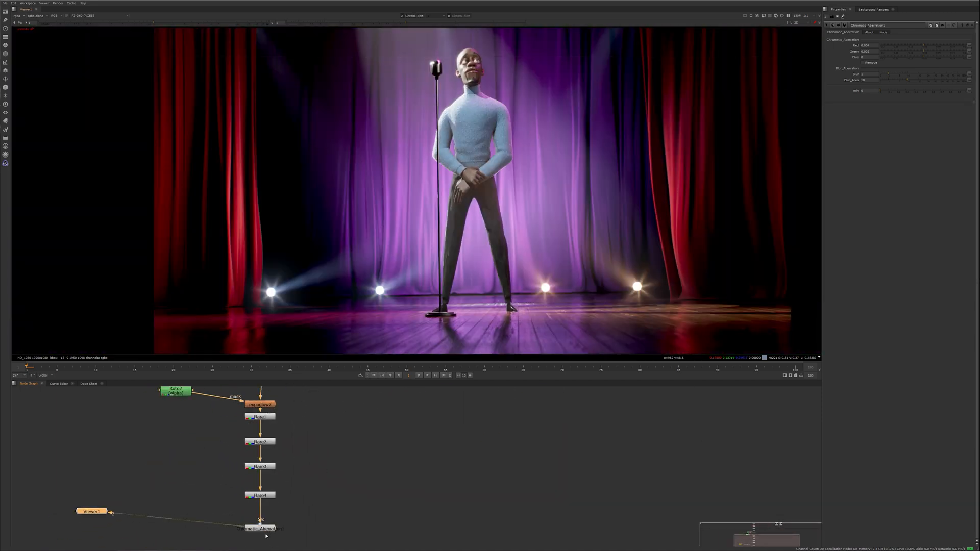
Review the complete node tree and the finished stage image
scroll(351, 472, down, 4)
middle_drag(434, 458, 426, 485)
scroll(443, 467, up, 1)
scroll(452, 454, down, 3)
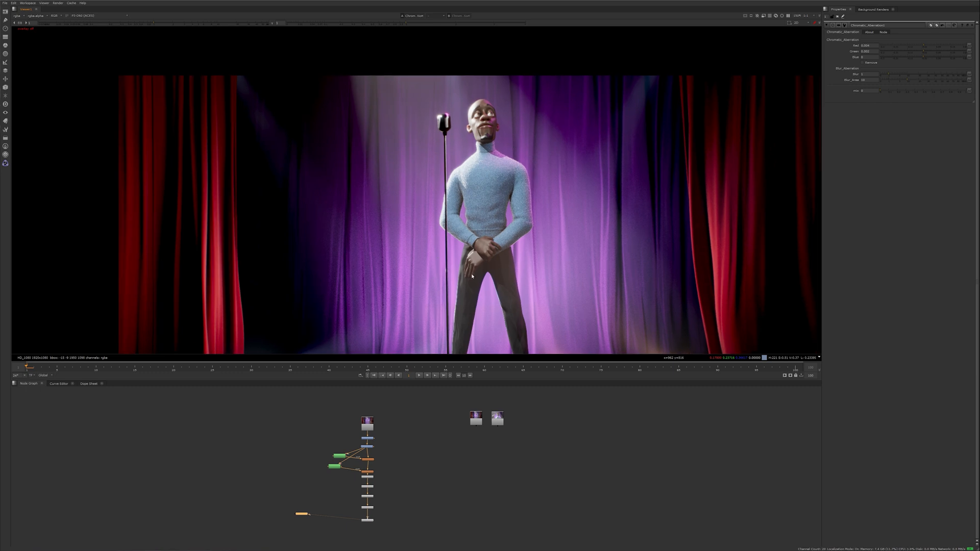
click(465, 462)
click(371, 522)
click(471, 271)
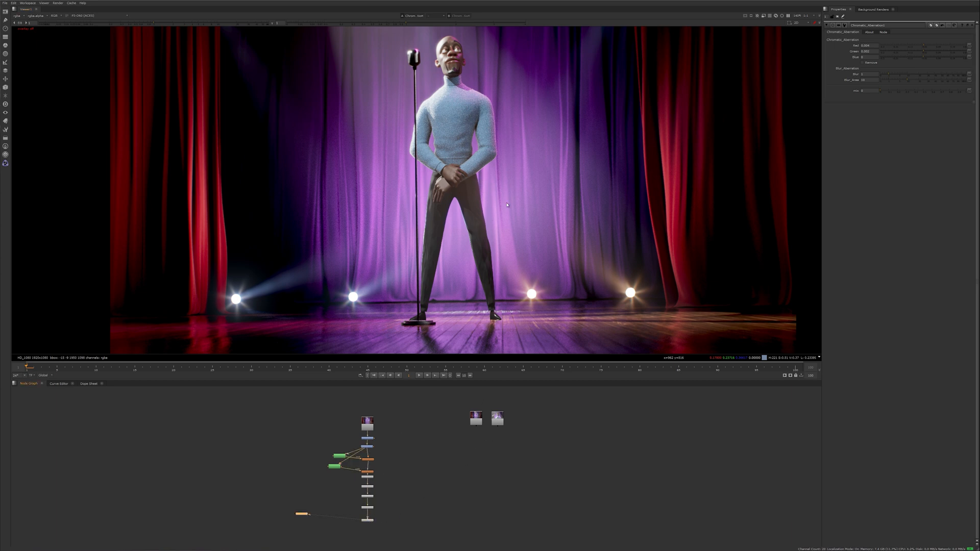
middle_drag(507, 205, 542, 200)
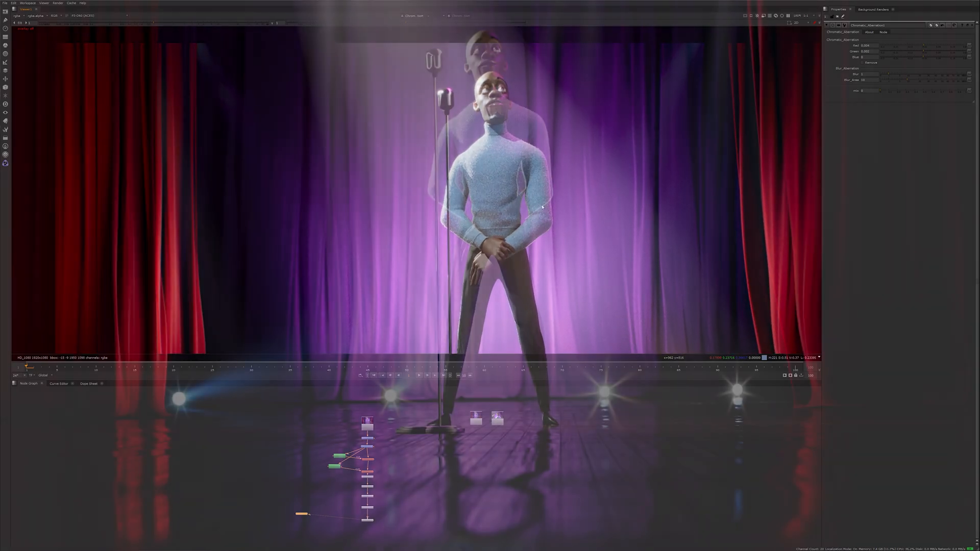